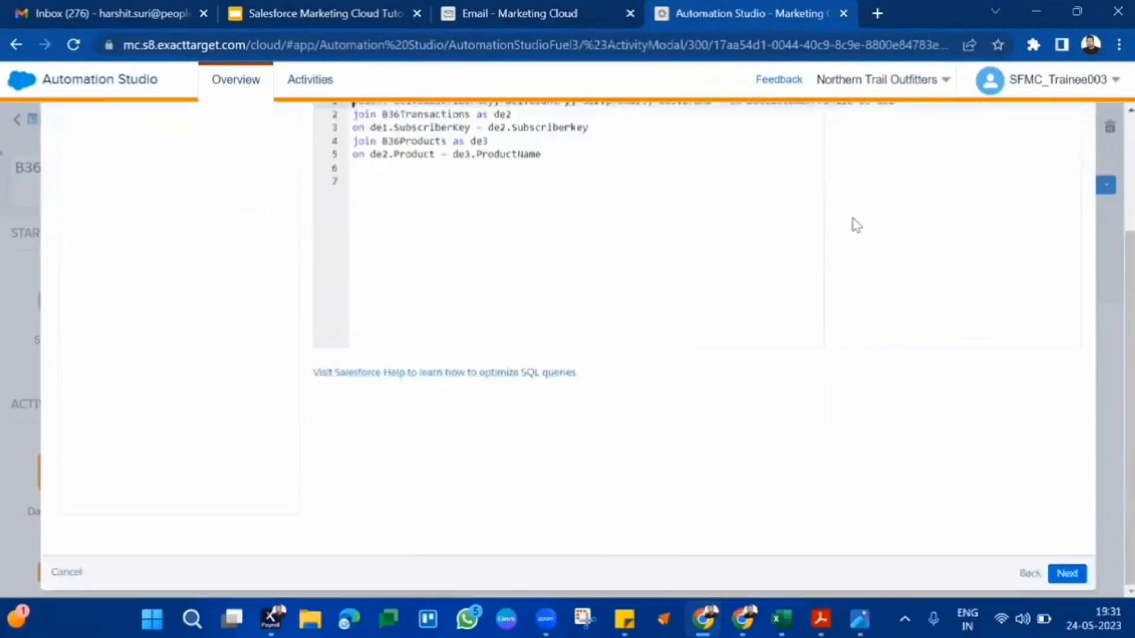
- Look over the SQL query and data extension folders in the query activity, and close it without saving
scroll(854, 224, up, 3)
scroll(854, 223, down, 2)
scroll(573, 163, up, 2)
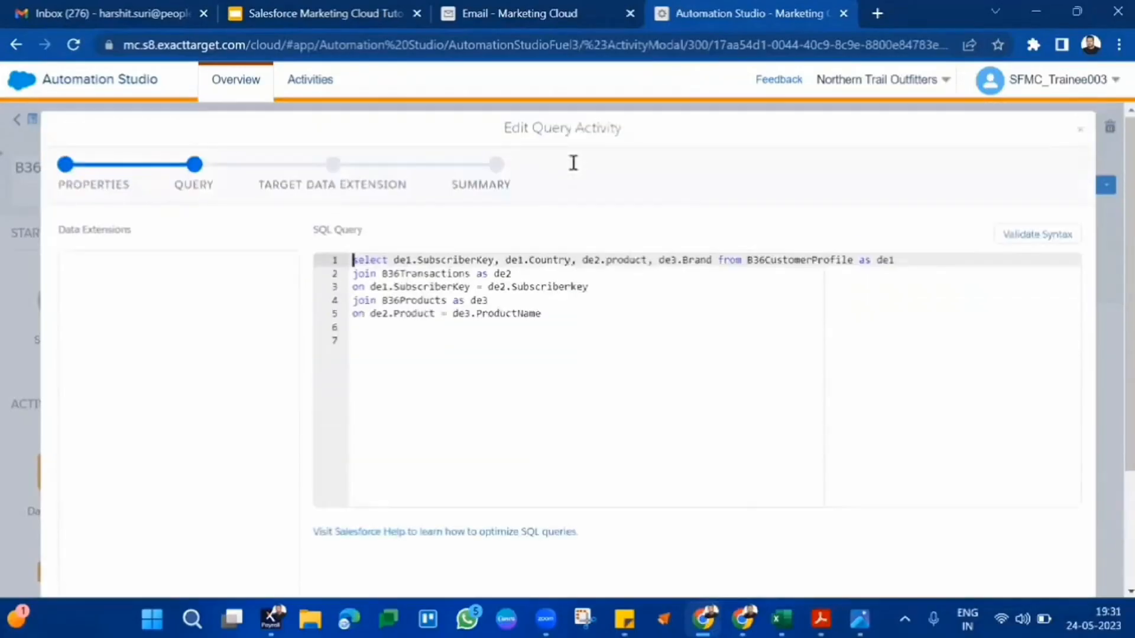
scroll(994, 369, down, 3)
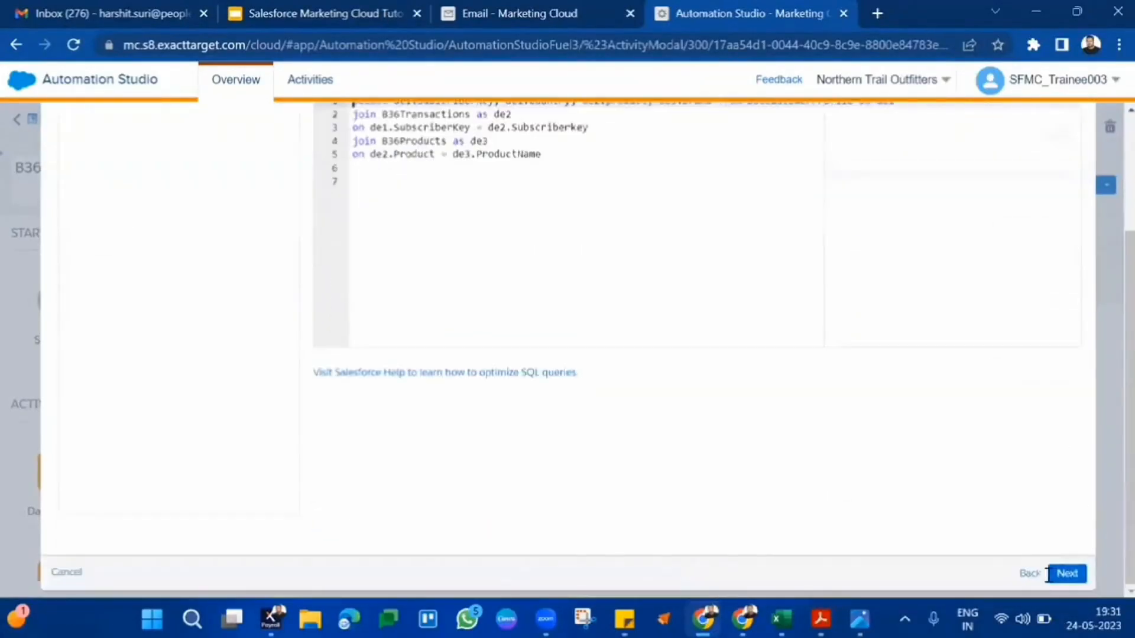
scroll(760, 363, up, 3)
scroll(230, 408, down, 15)
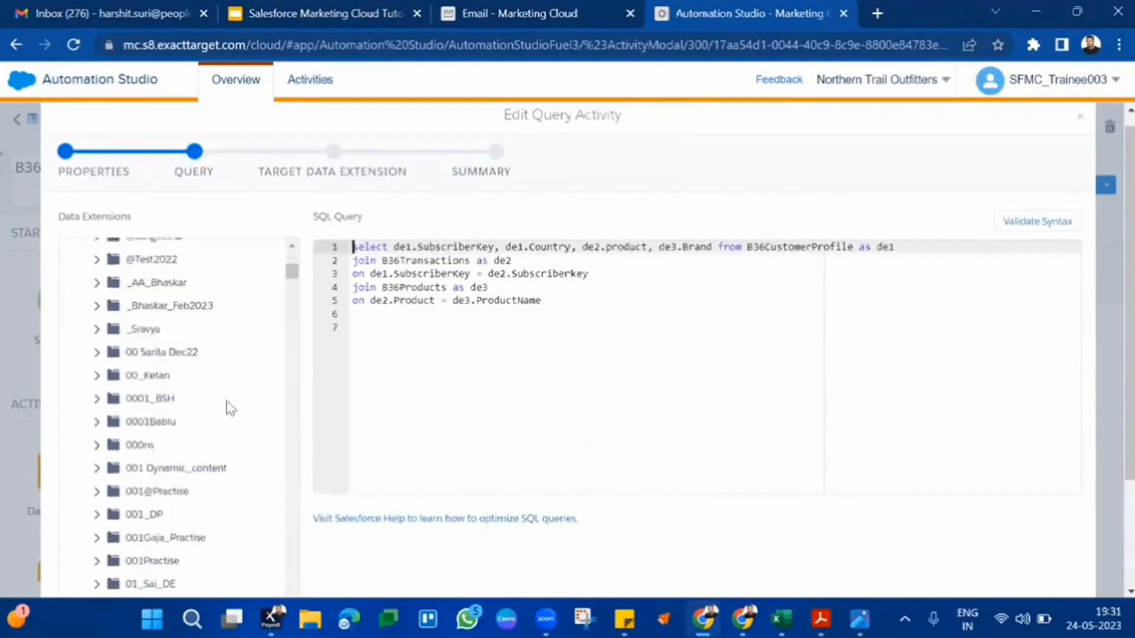
scroll(227, 406, down, 3)
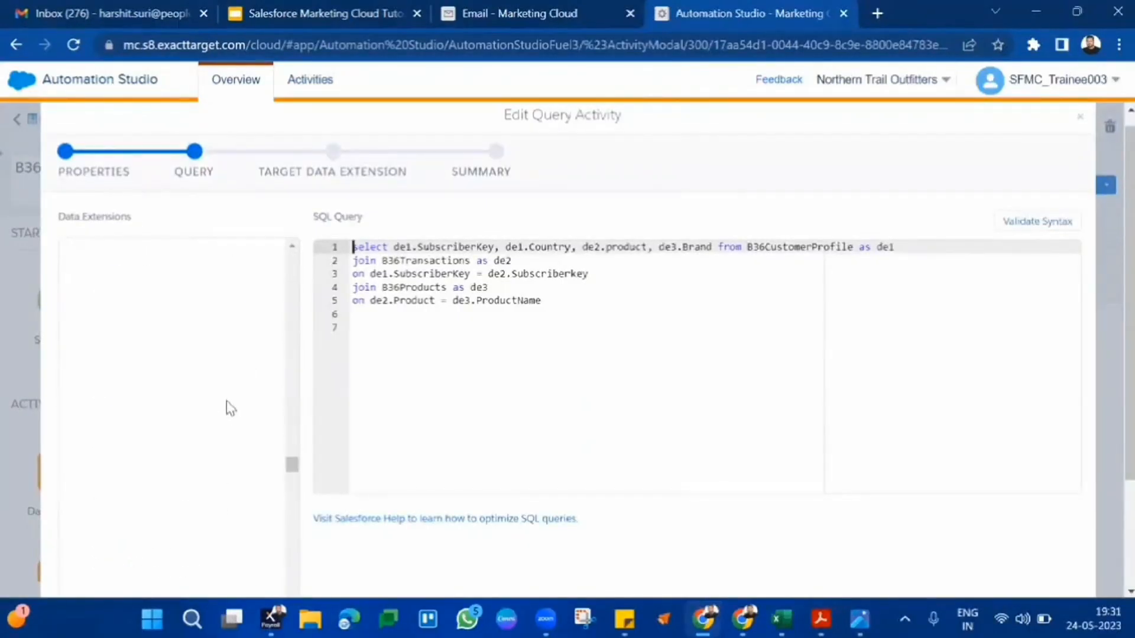
scroll(227, 406, up, 10)
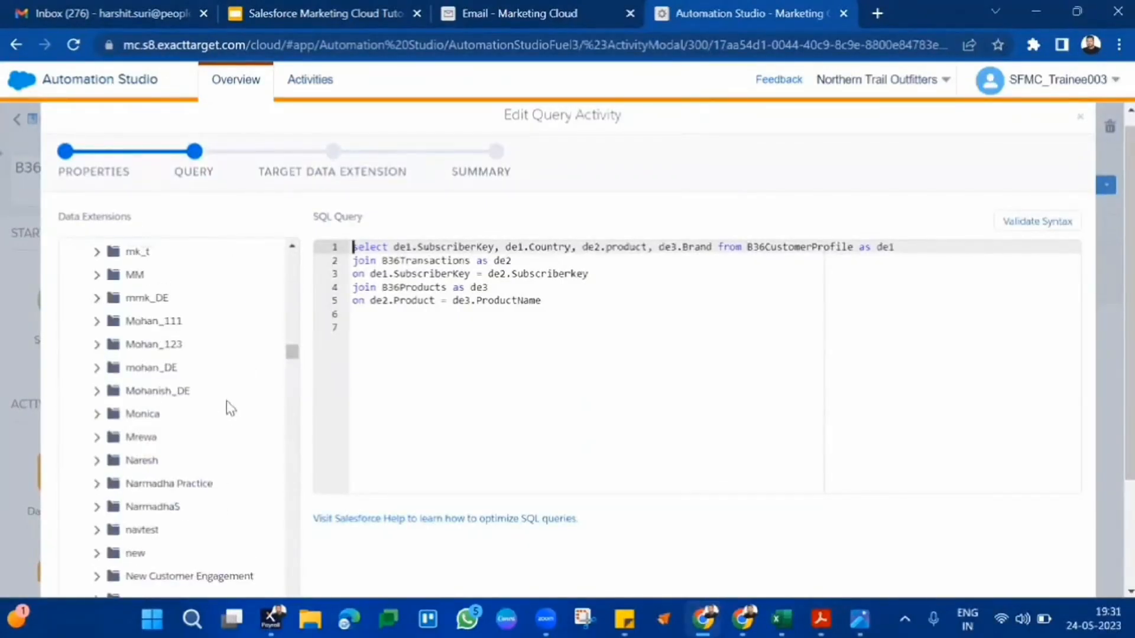
click(1080, 116)
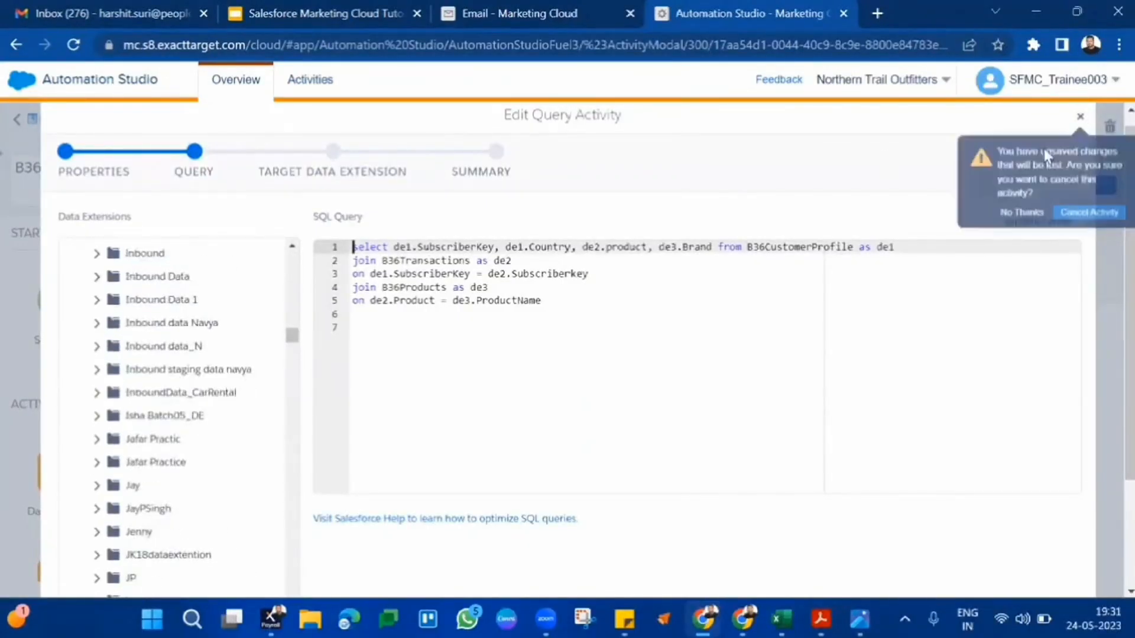
click(1090, 214)
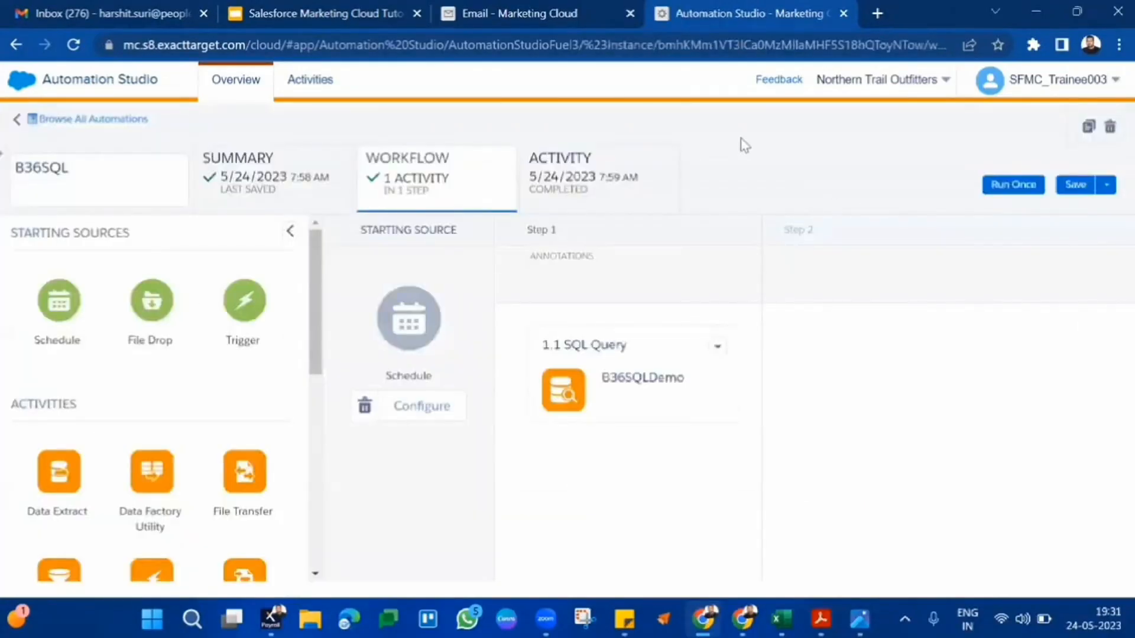
- Switch to the Email app, open the subscriber groups and start creating a Filtered Group
click(530, 14)
mouse_move(306, 86)
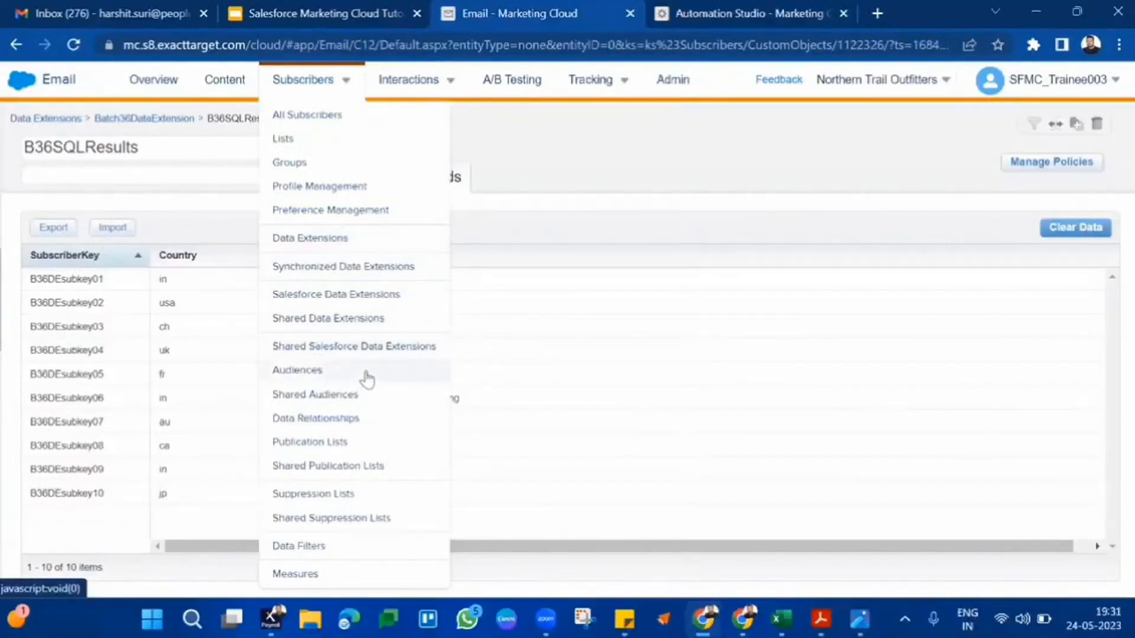
click(296, 165)
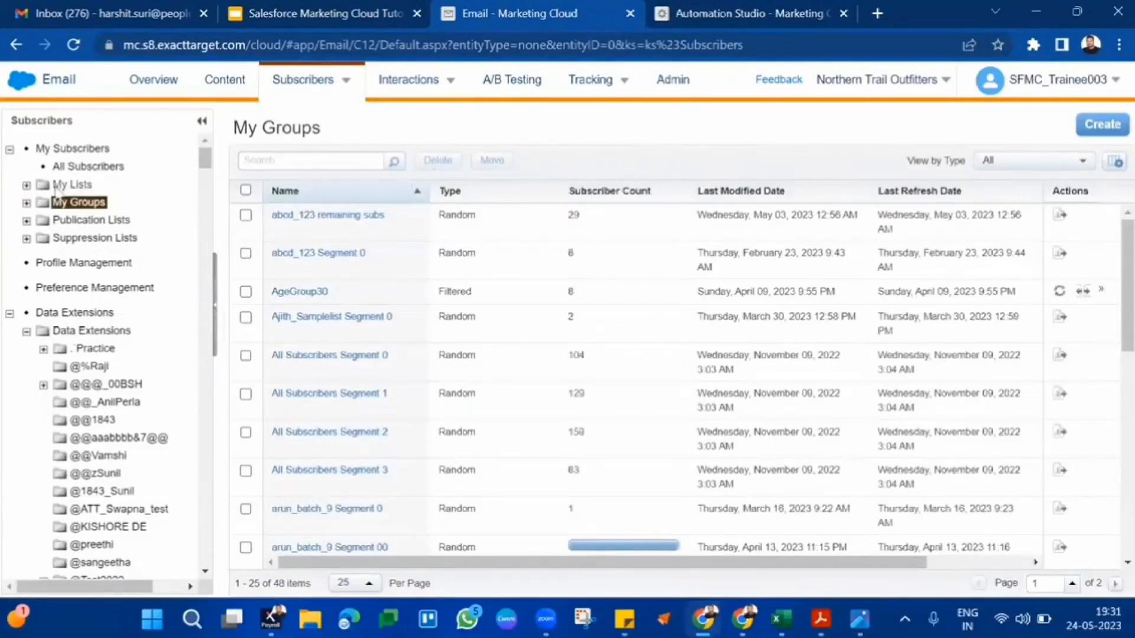
click(1082, 131)
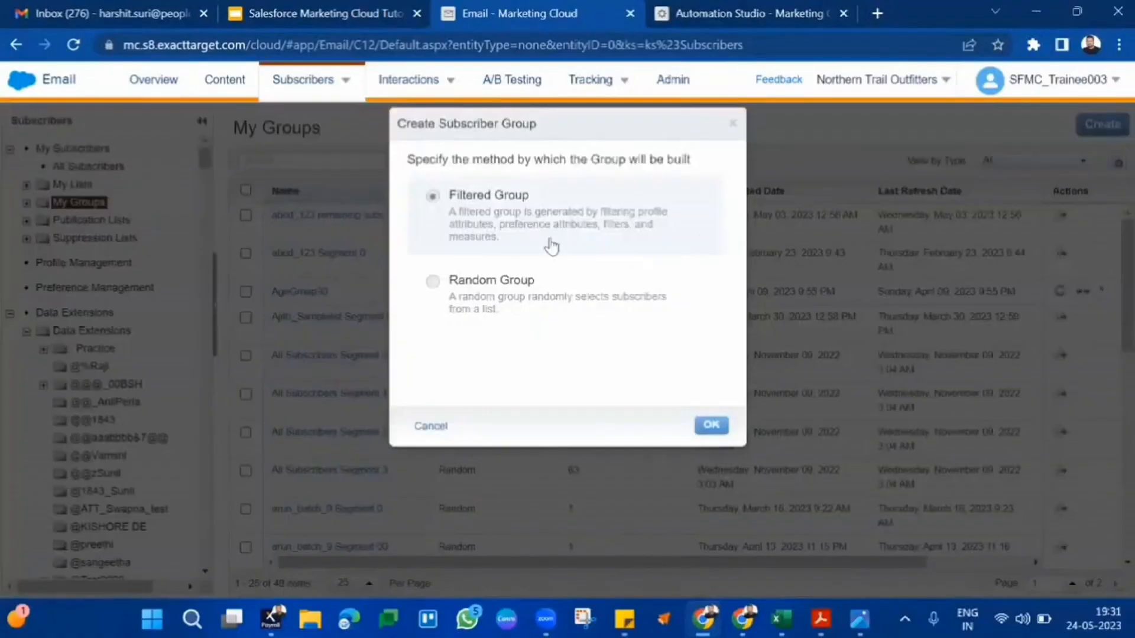
click(715, 426)
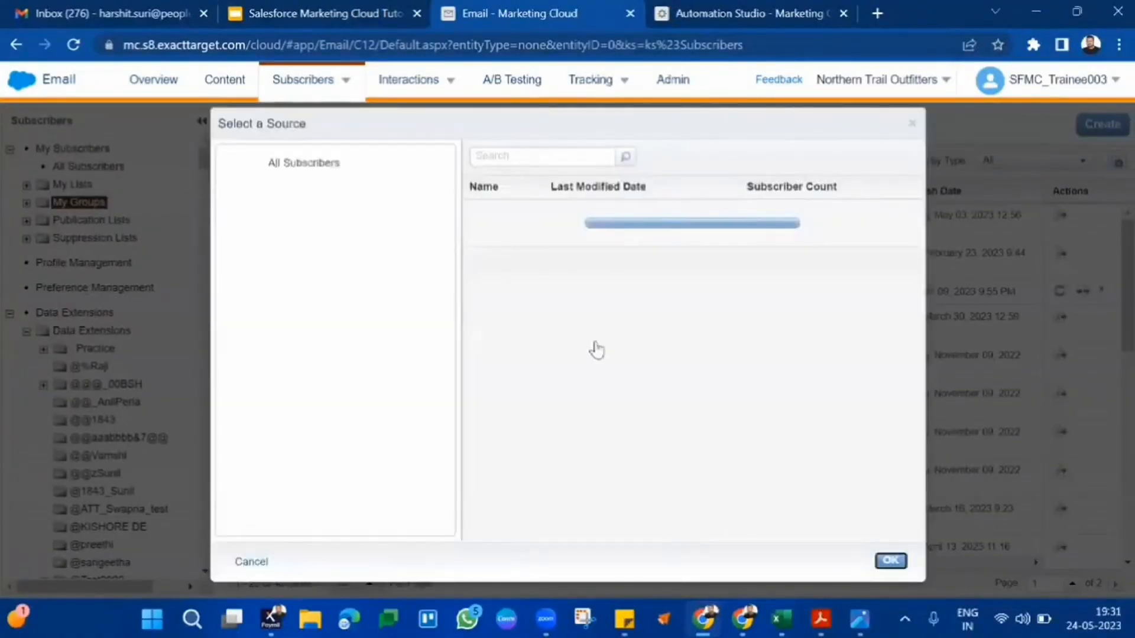
- Expand My Lists in the source selection and search the page for "36" to locate the SFMCBatch36 folder
click(229, 182)
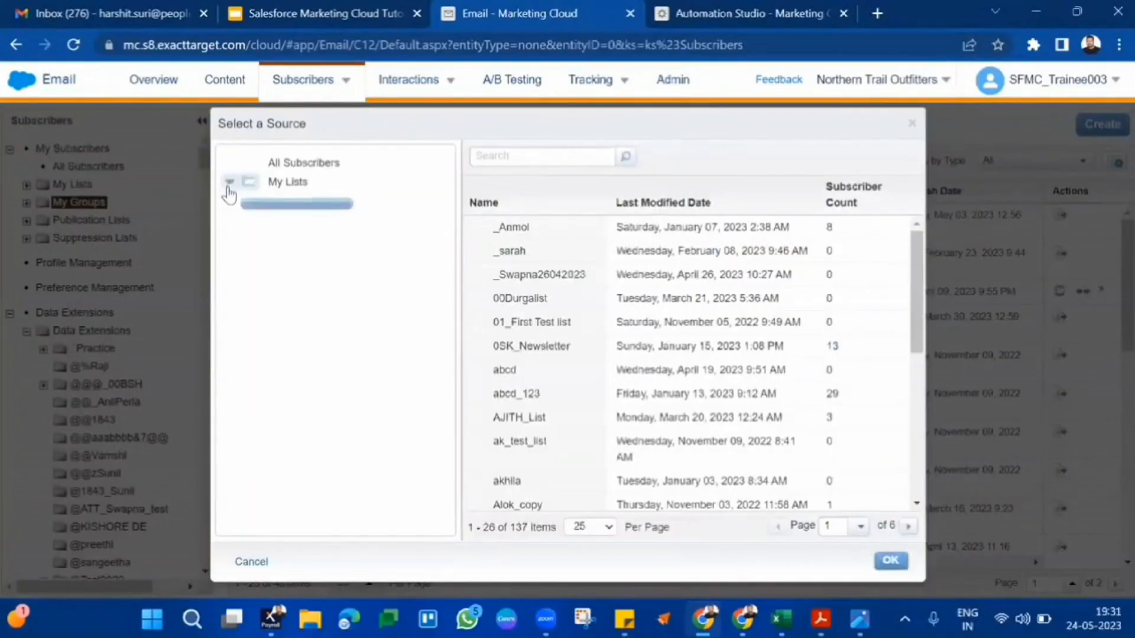
scroll(322, 390, down, 5)
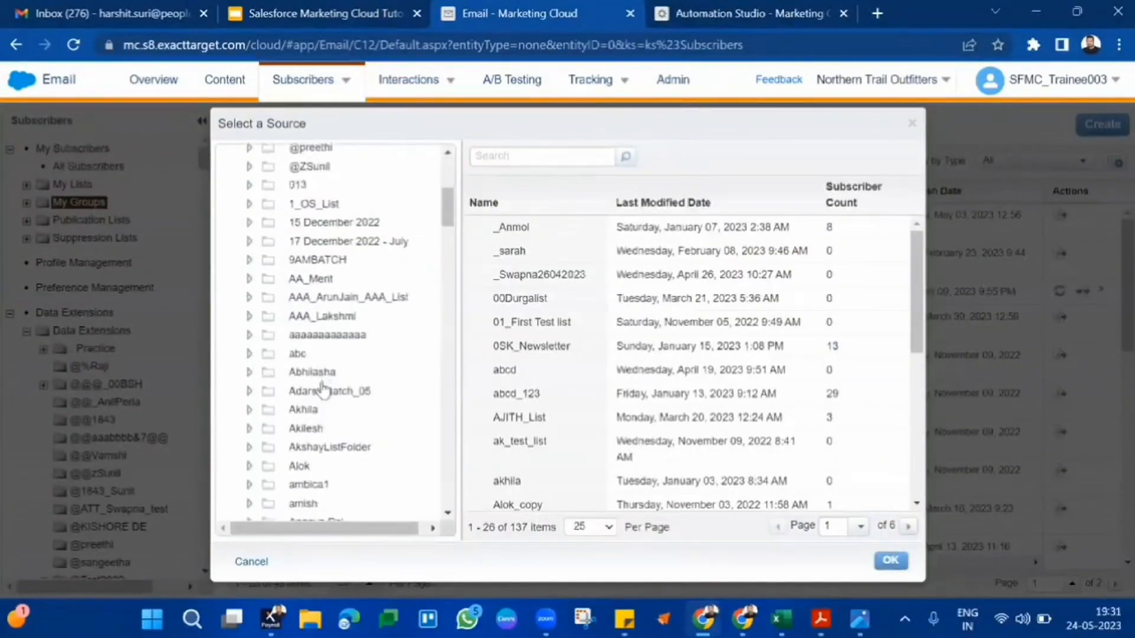
key(ctrl+f)
text(b36)
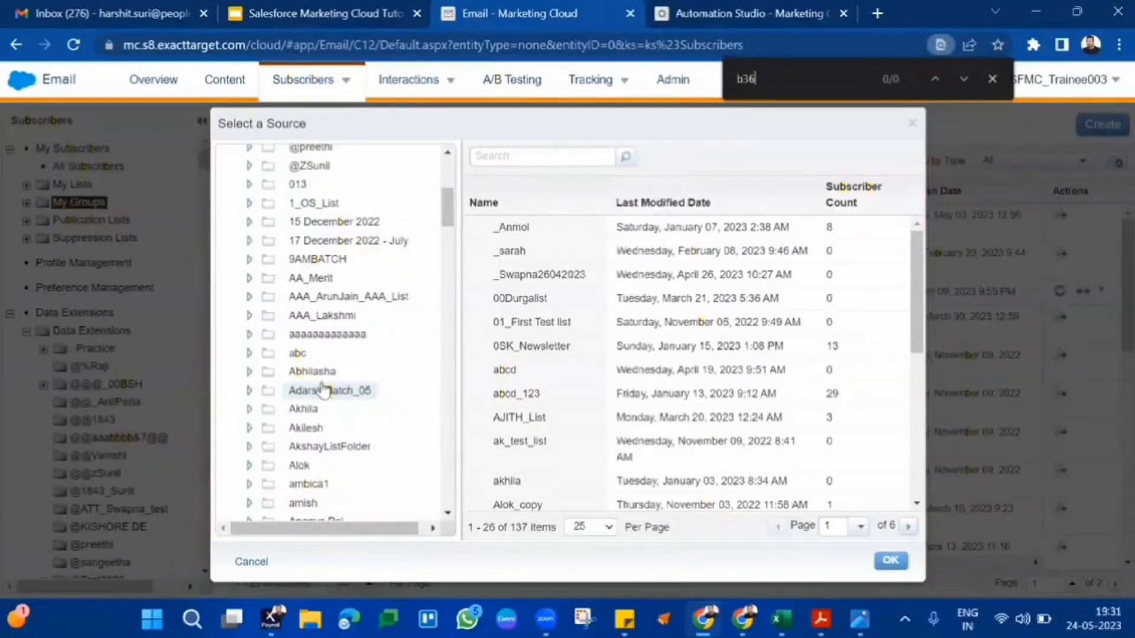
key(BackSpace)
text(36)
key(Return)
key(Return)
key(Return)
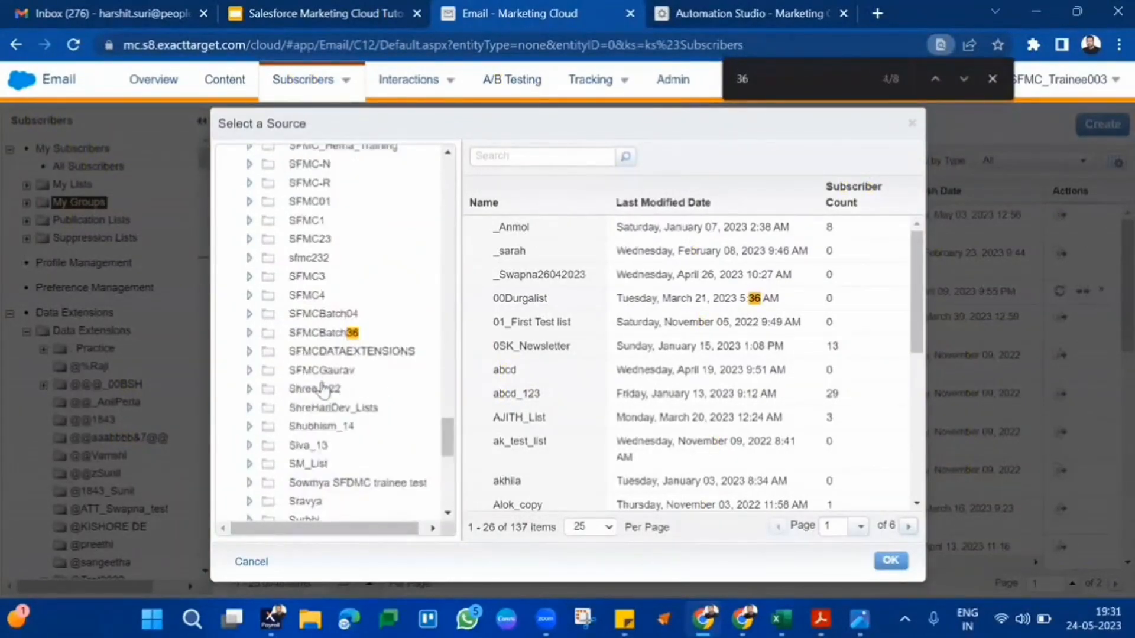
key(Return)
key(Return)
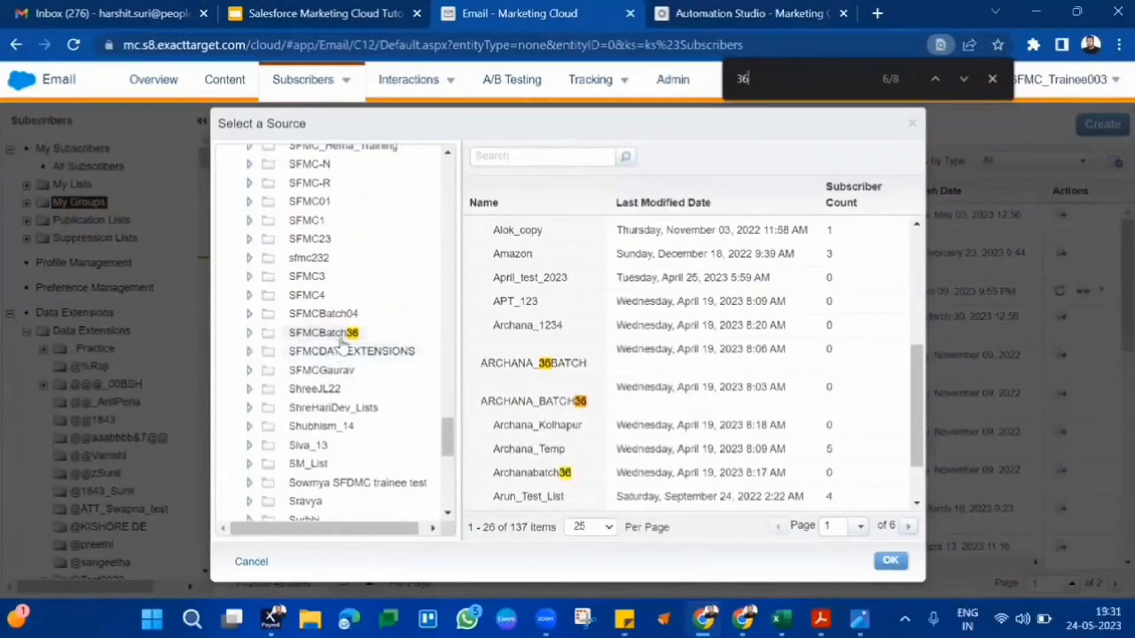
- Use the list B36List01 from the SFMCBatch36 folder as the filtered group's source and end the page search
click(331, 333)
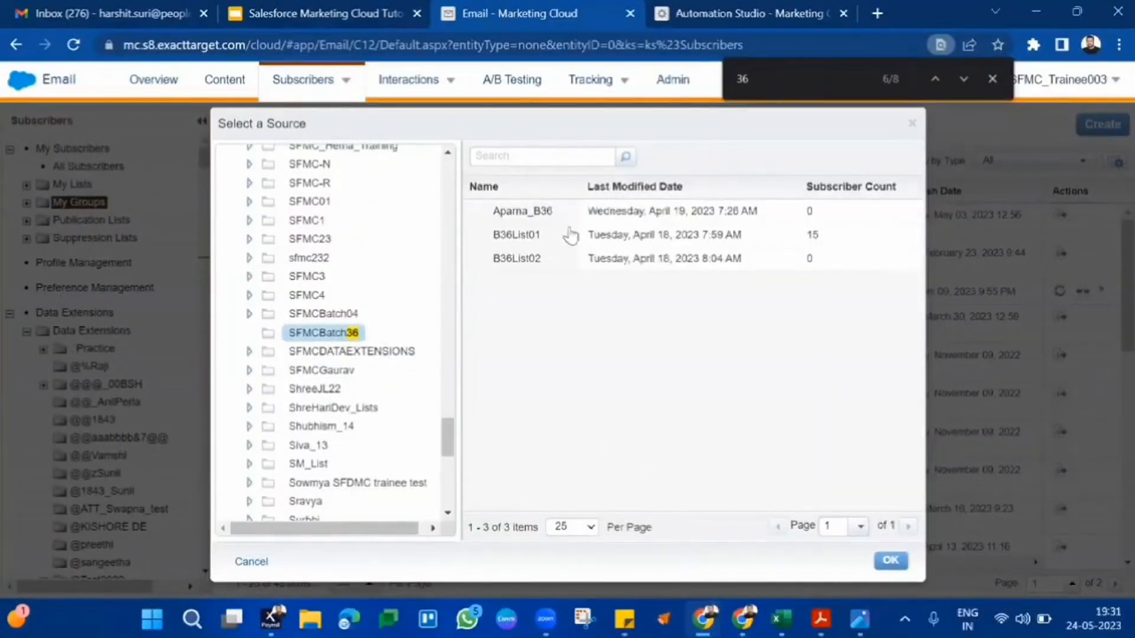
click(572, 235)
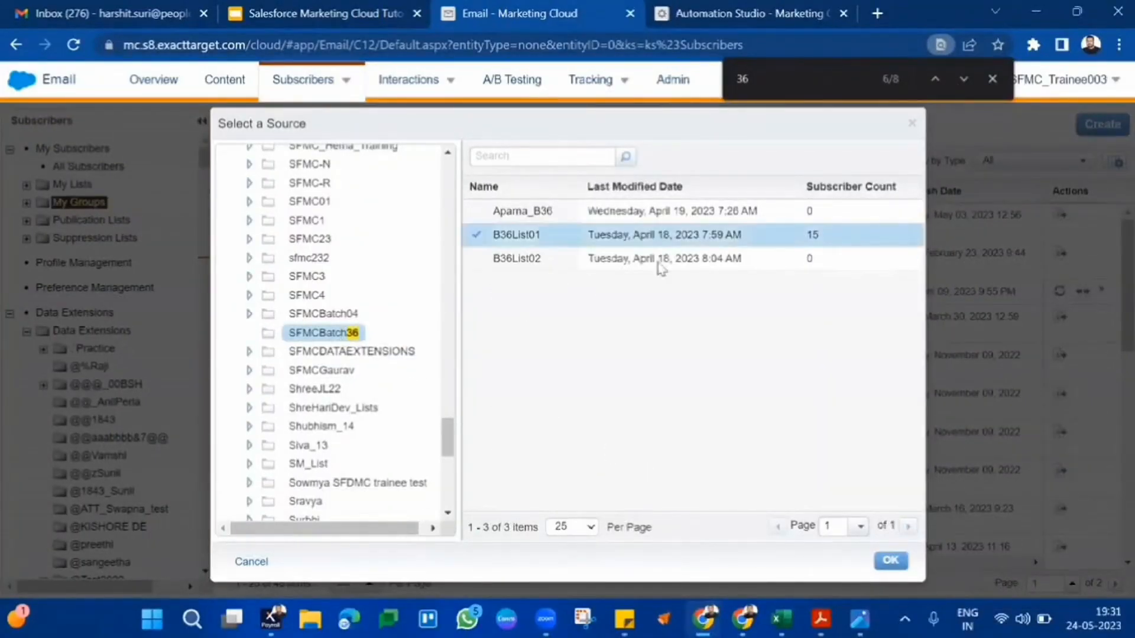
click(889, 560)
click(992, 81)
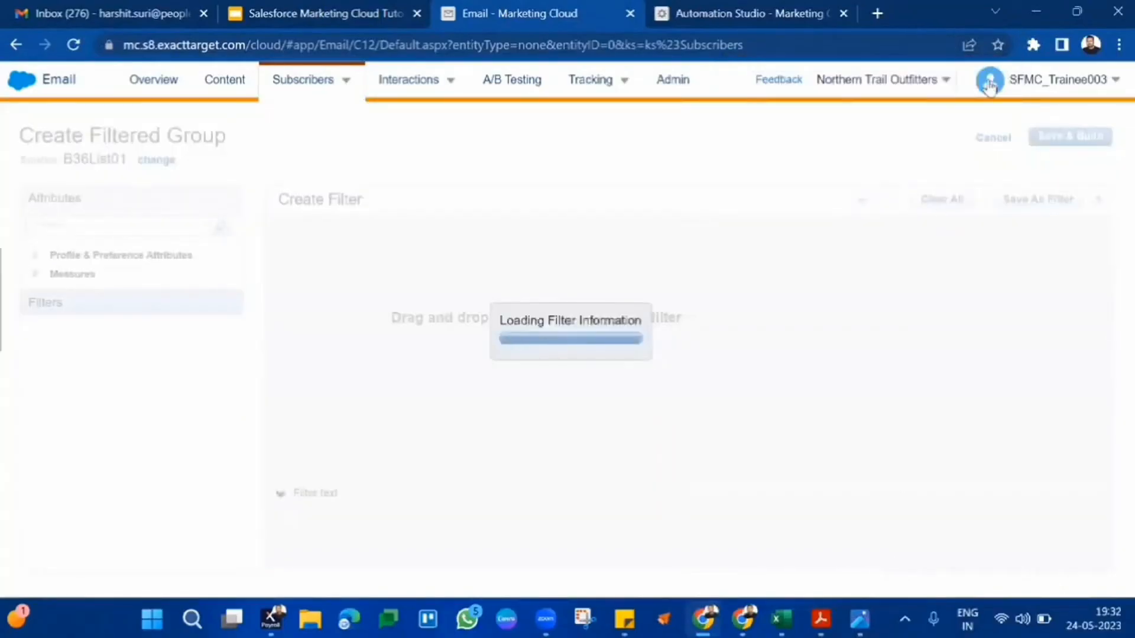
mouse_move(990, 81)
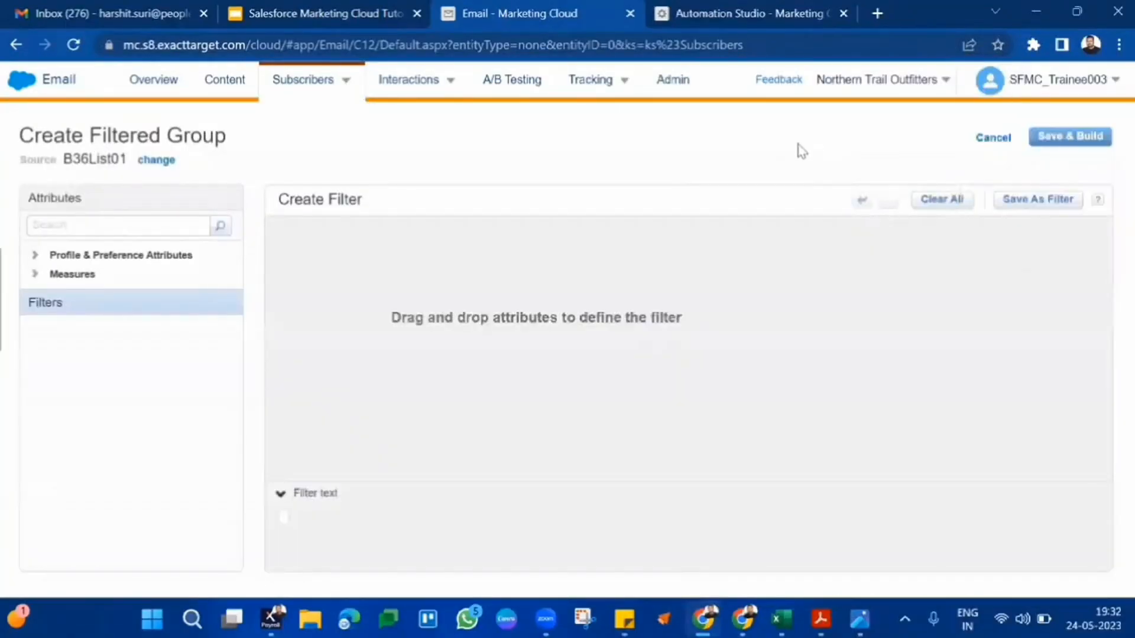
- Define the group filter as Gender is equal to f, removing the extra Phone condition
click(33, 257)
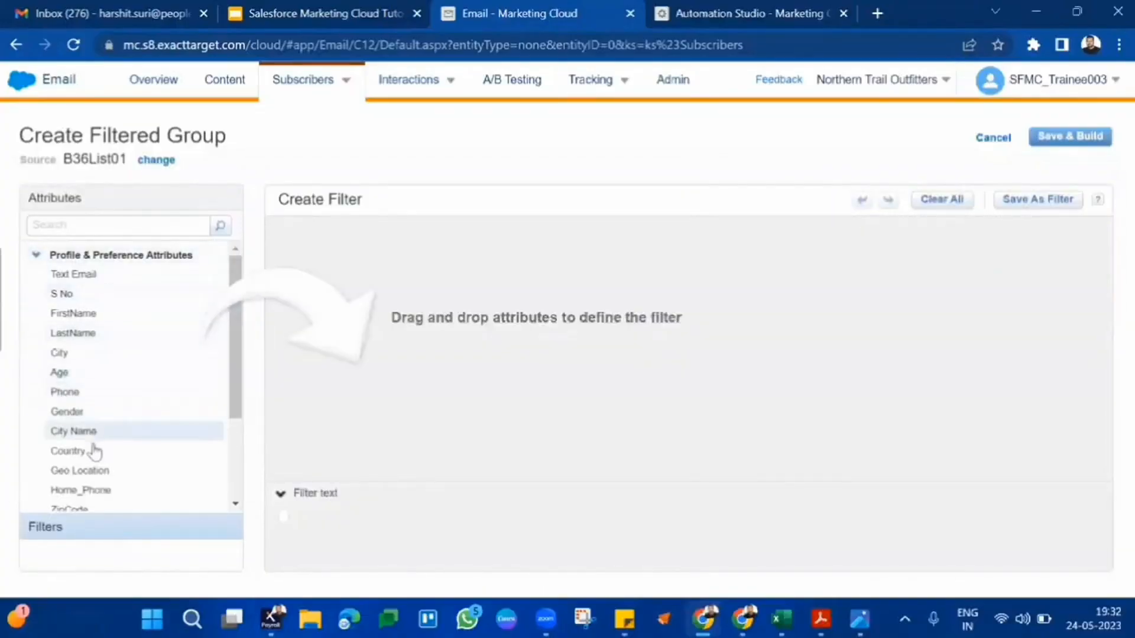
drag(142, 393, 540, 345)
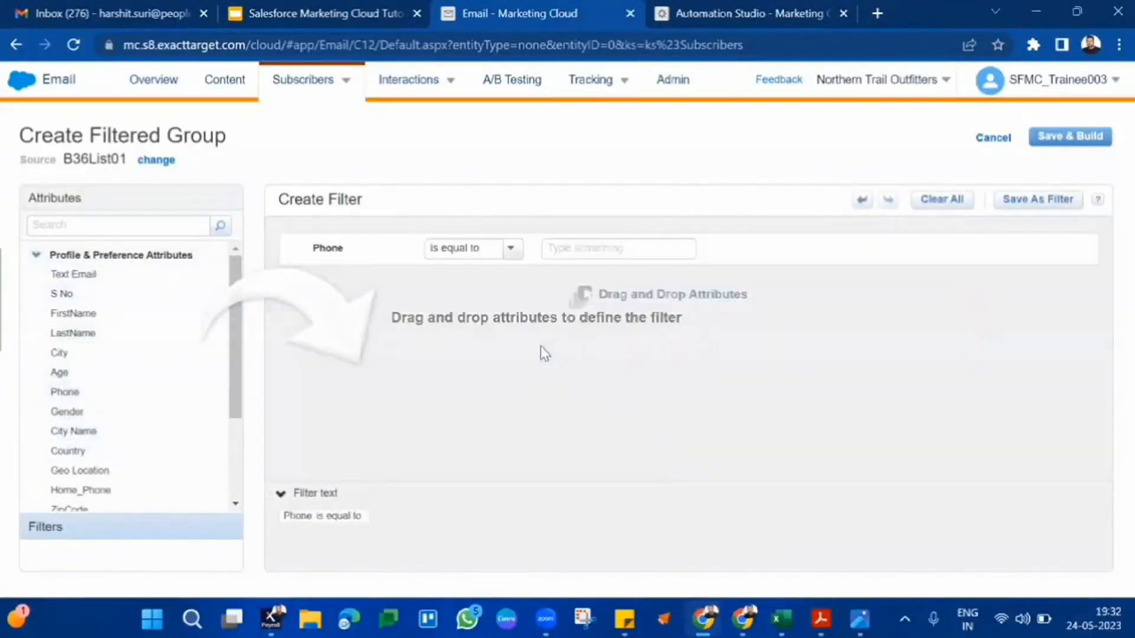
drag(83, 410, 567, 346)
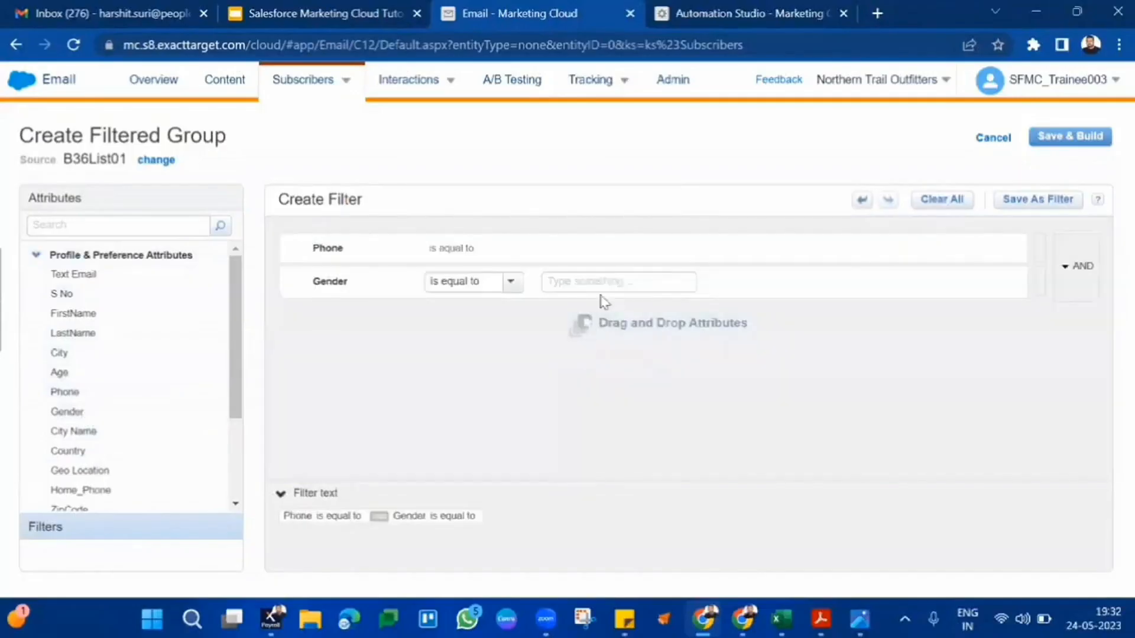
text(f)
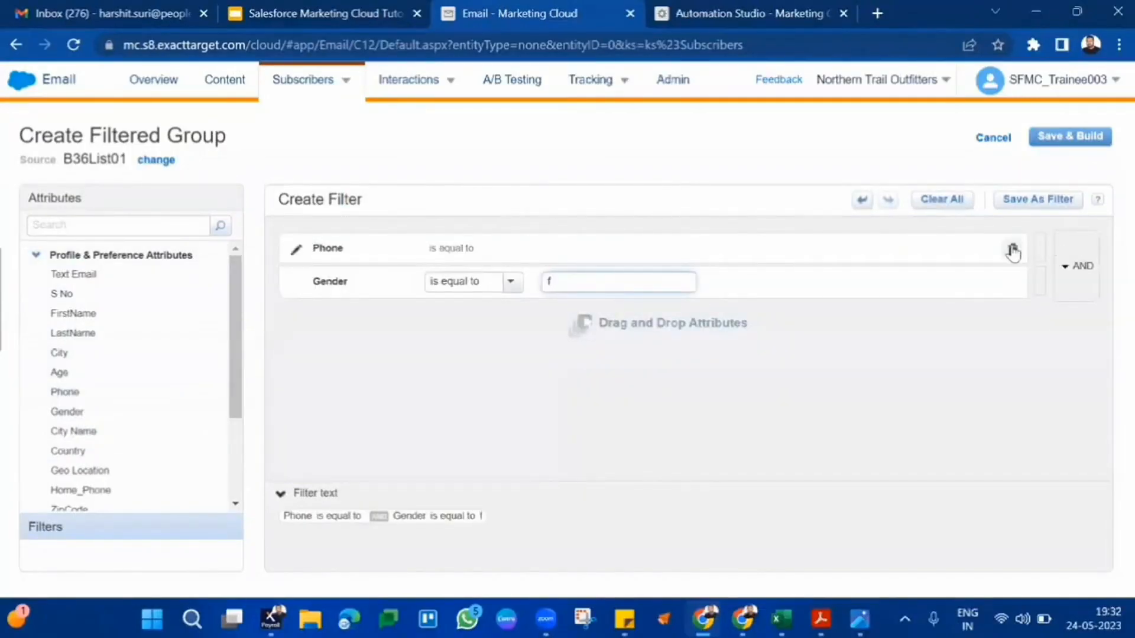
click(1012, 250)
- Save and build the filtered group as B36Groups in My Groups
click(1081, 138)
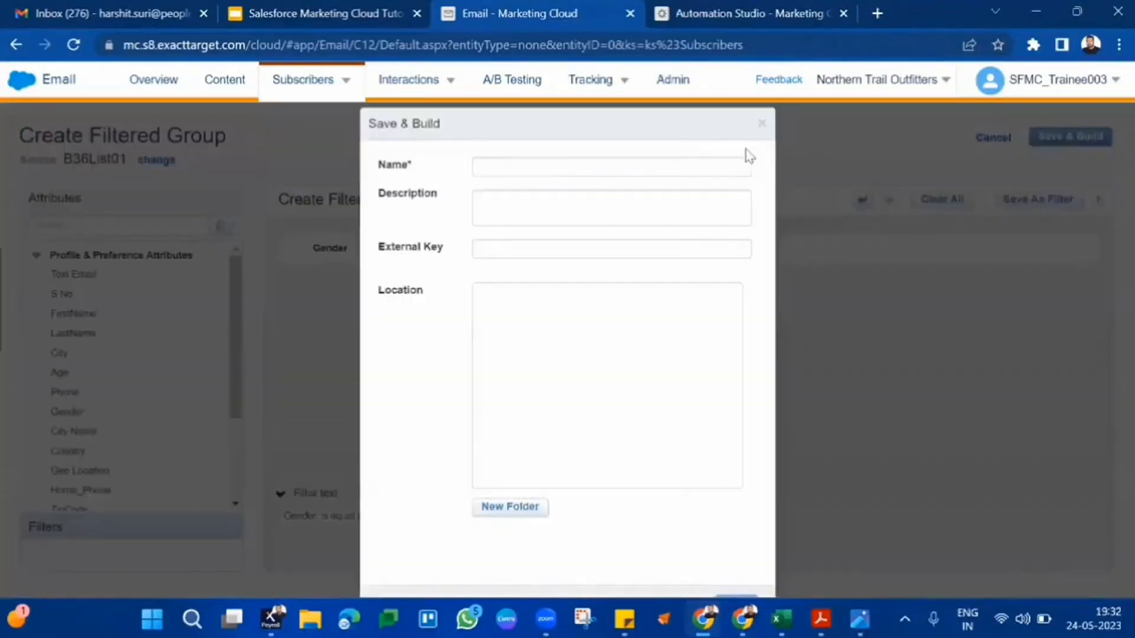
click(626, 163)
text(B3)
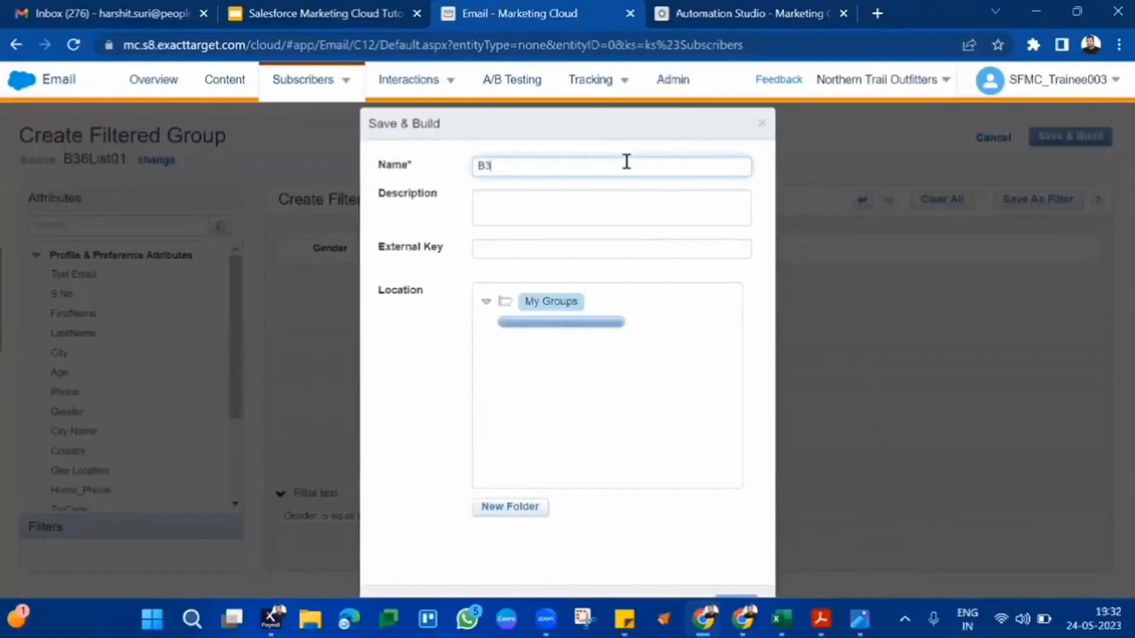
text(6Groups)
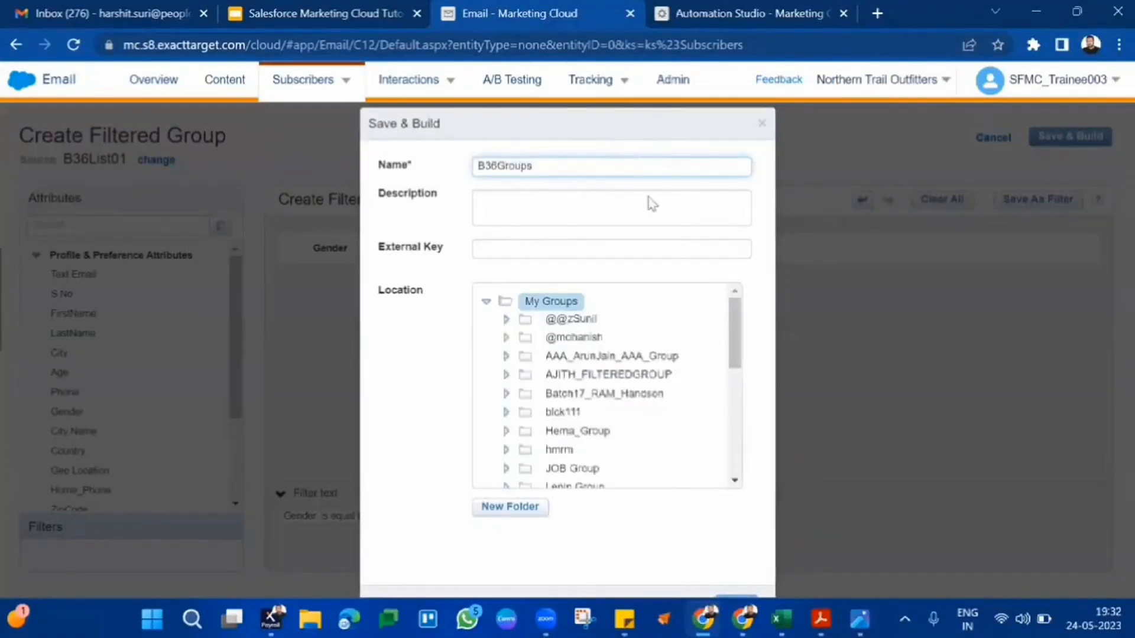
click(737, 595)
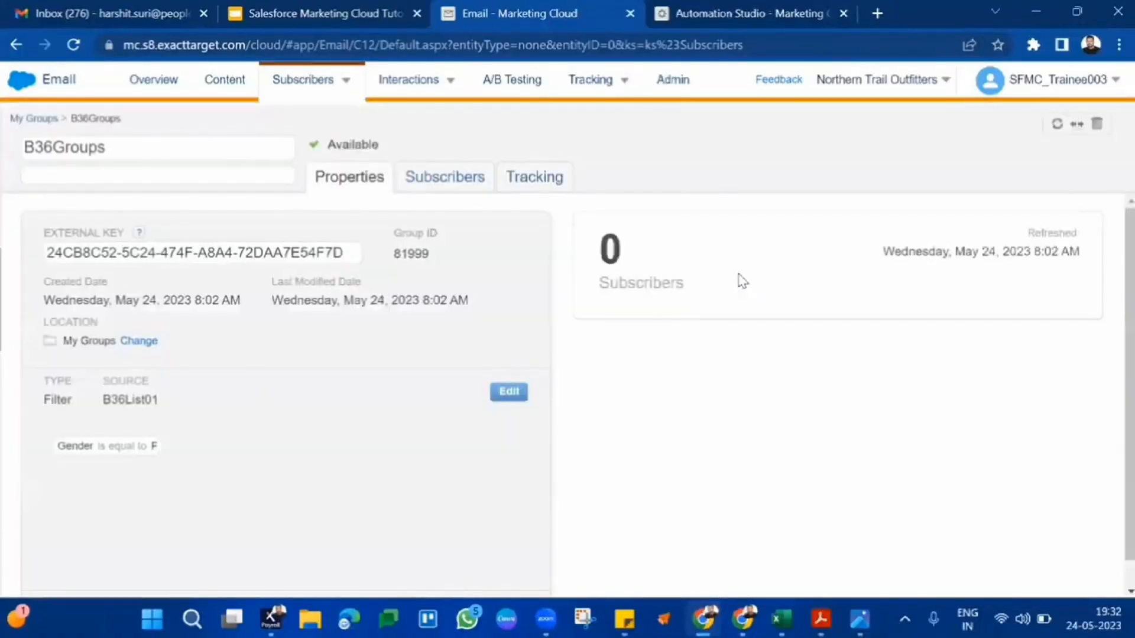
- View the subscribers of B36Groups and refresh the group
click(454, 197)
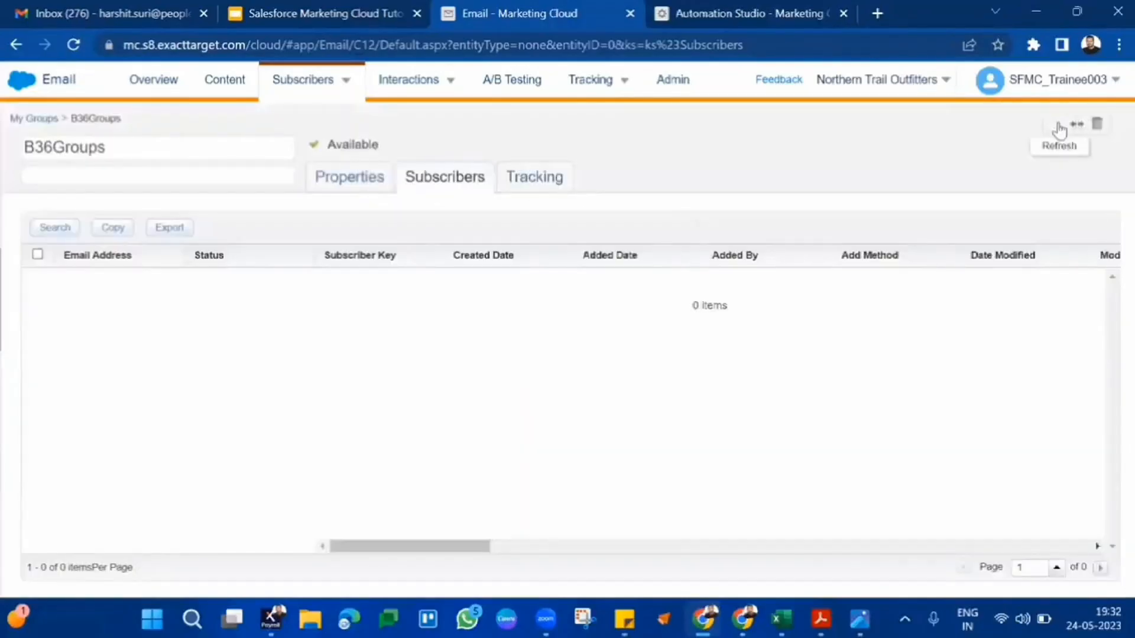
click(1057, 124)
click(710, 337)
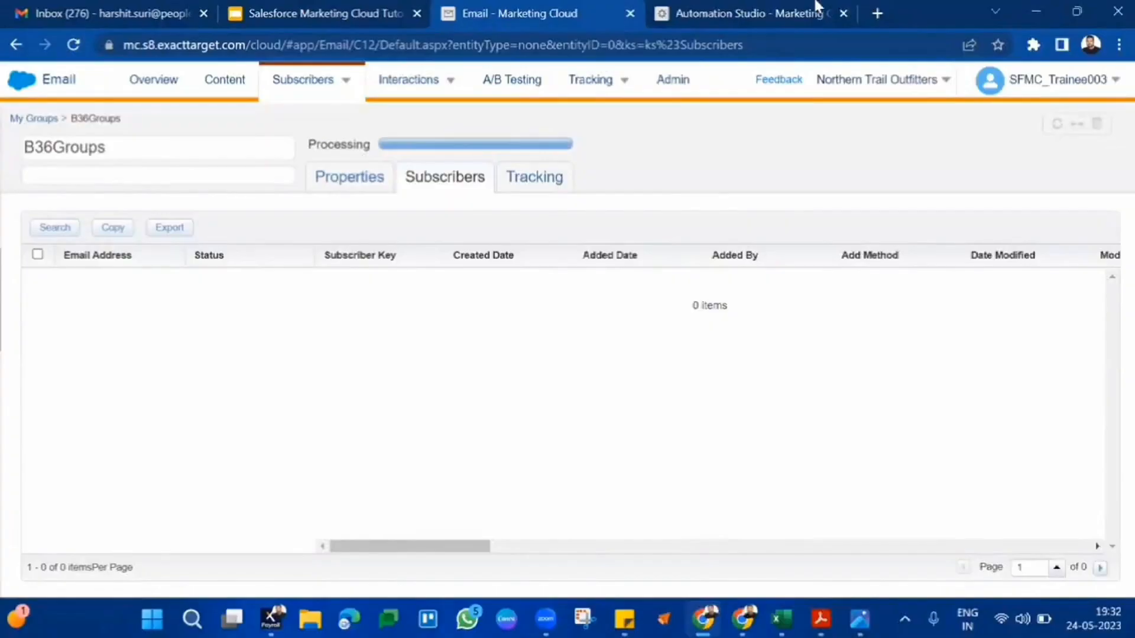
- Switch to Automation Studio and add a Refresh Group activity as step 2 of the B36SQL automation
click(792, 11)
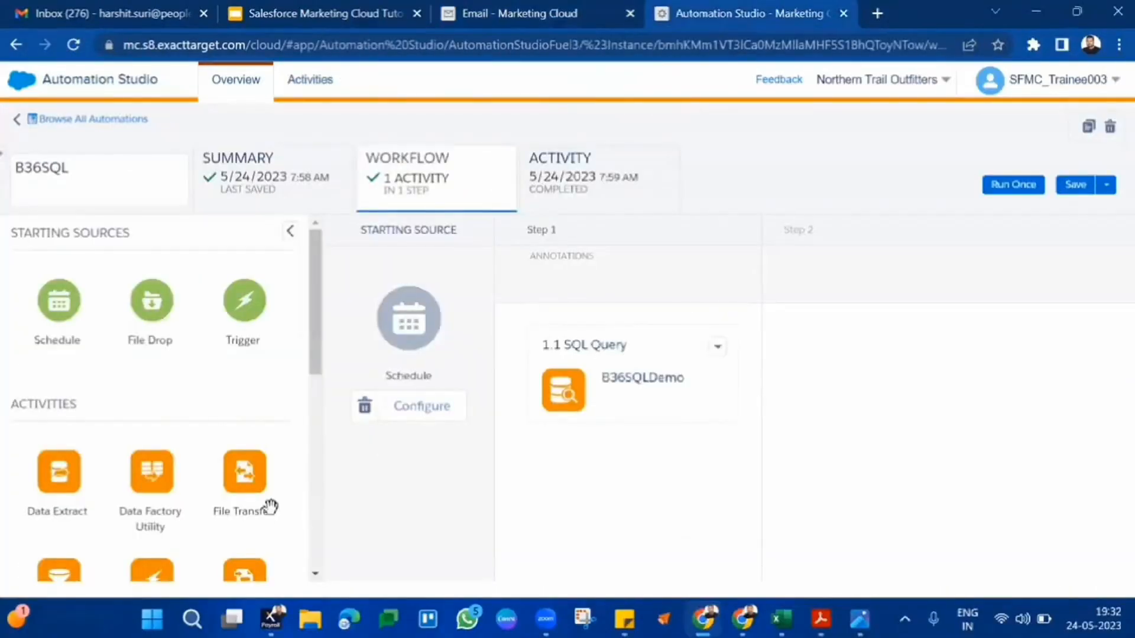
scroll(267, 506, down, 4)
scroll(269, 505, down, 1)
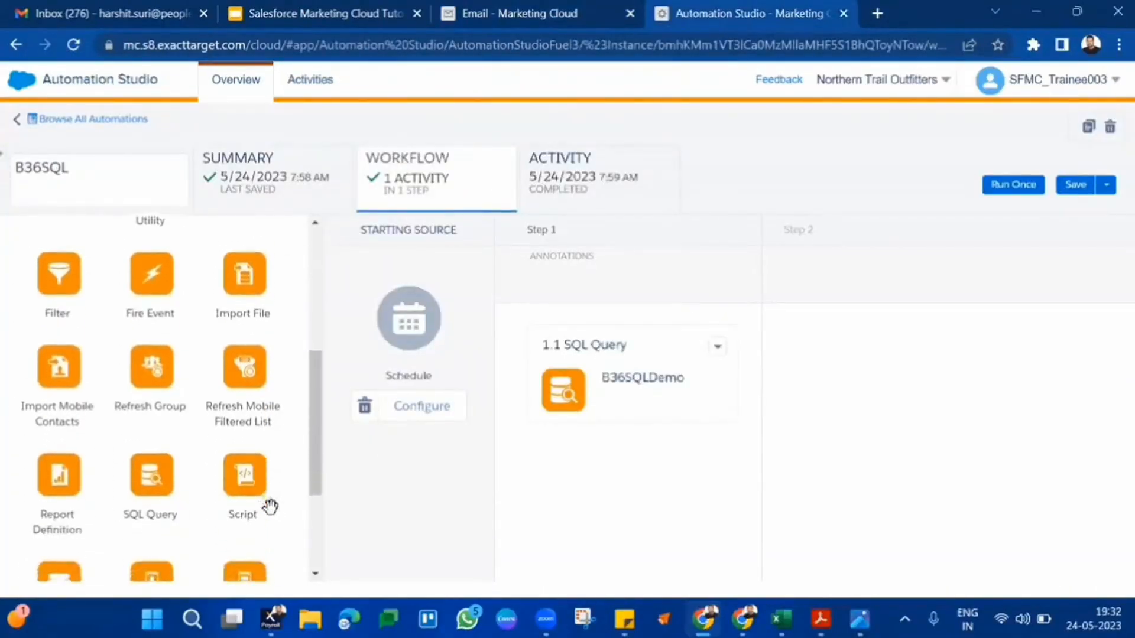
drag(151, 365, 842, 369)
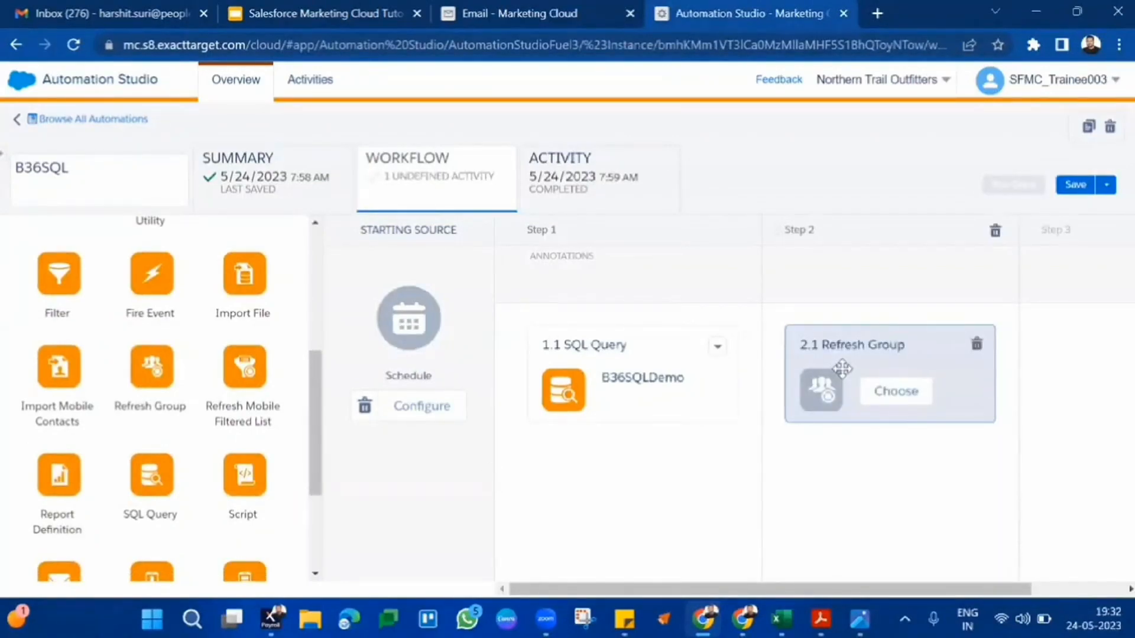
- Find B36Groups under my groups and assign it to the Refresh Group activity in step 2
click(897, 396)
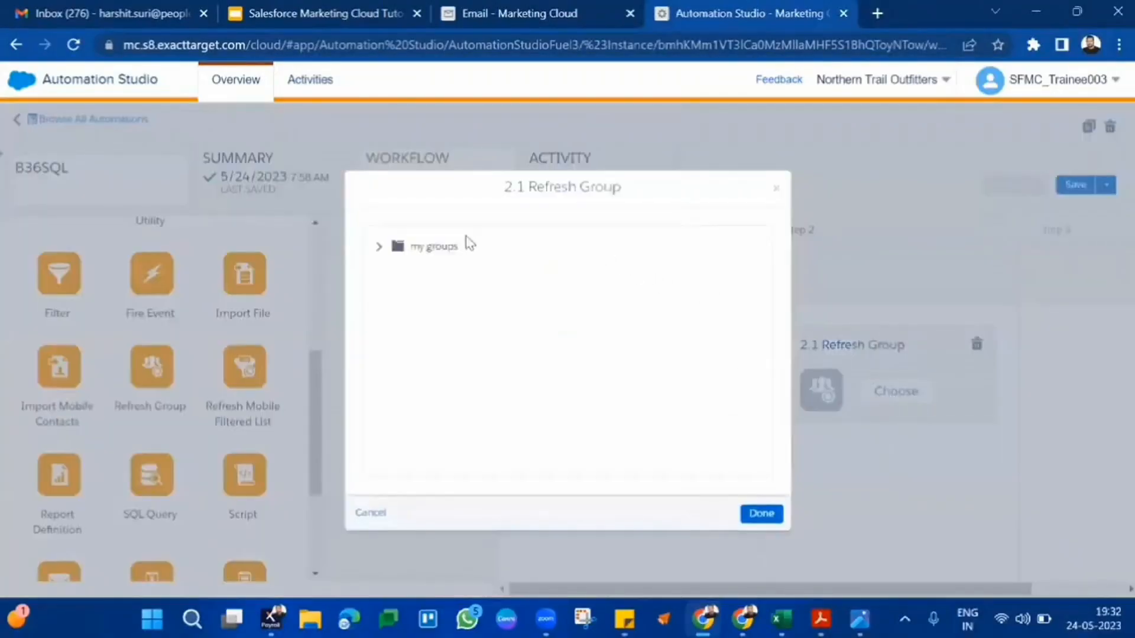
click(377, 248)
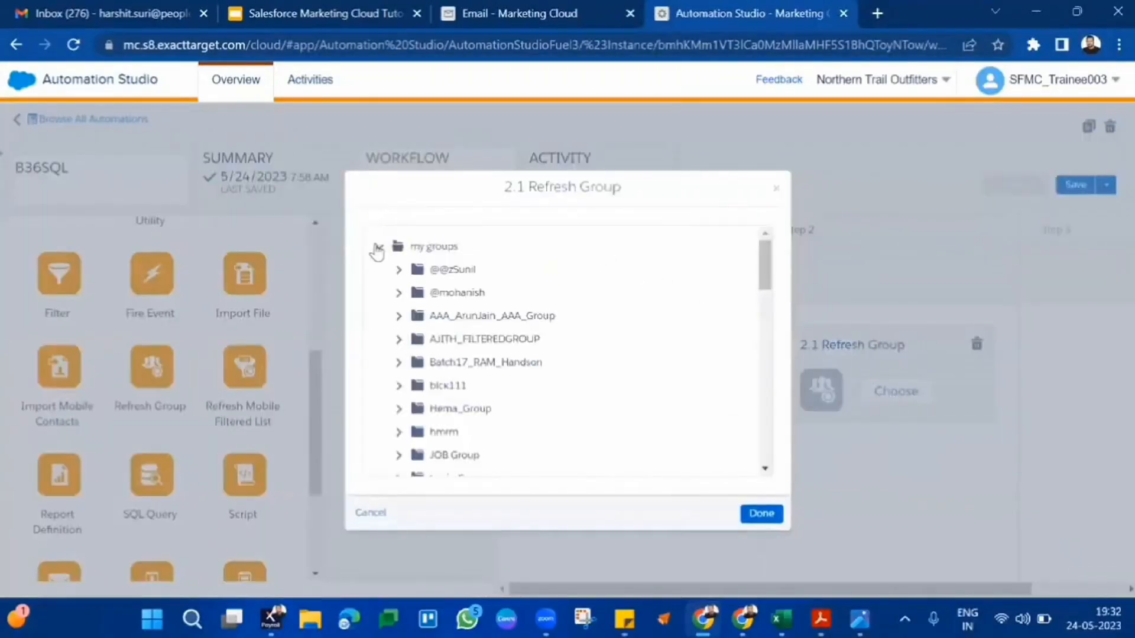
key(ctrl+f)
text(b)
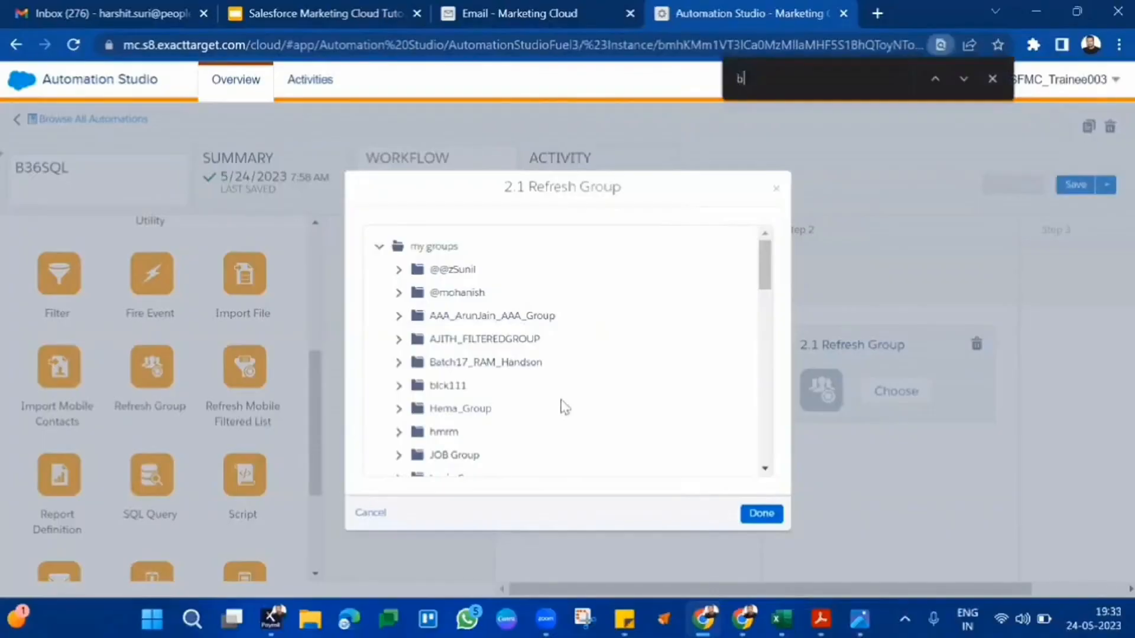
text(36)
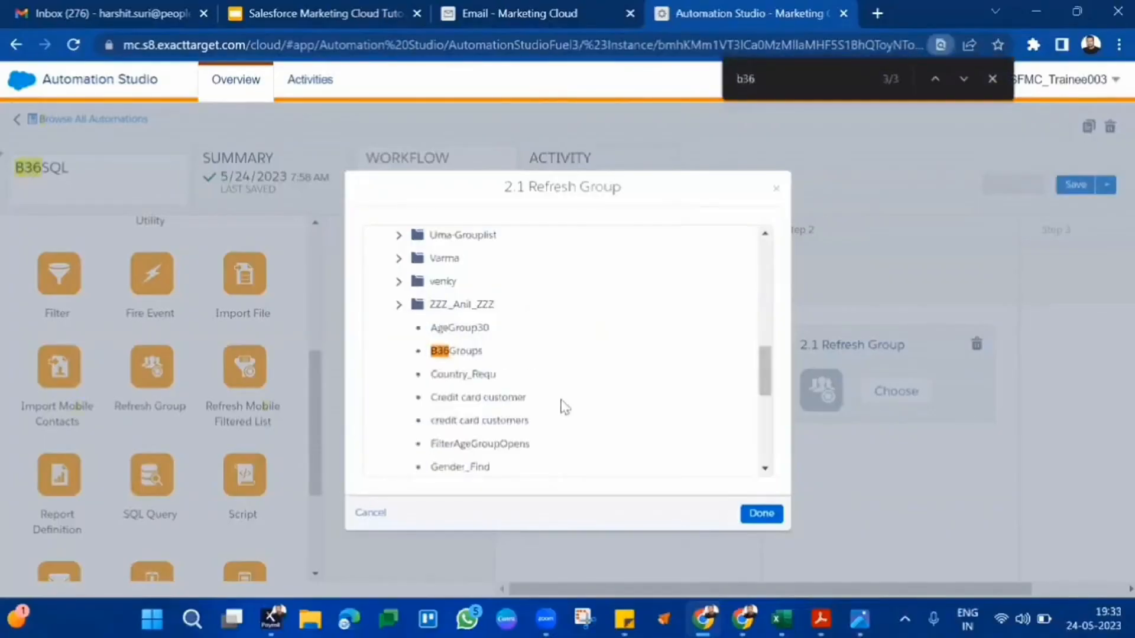
click(469, 353)
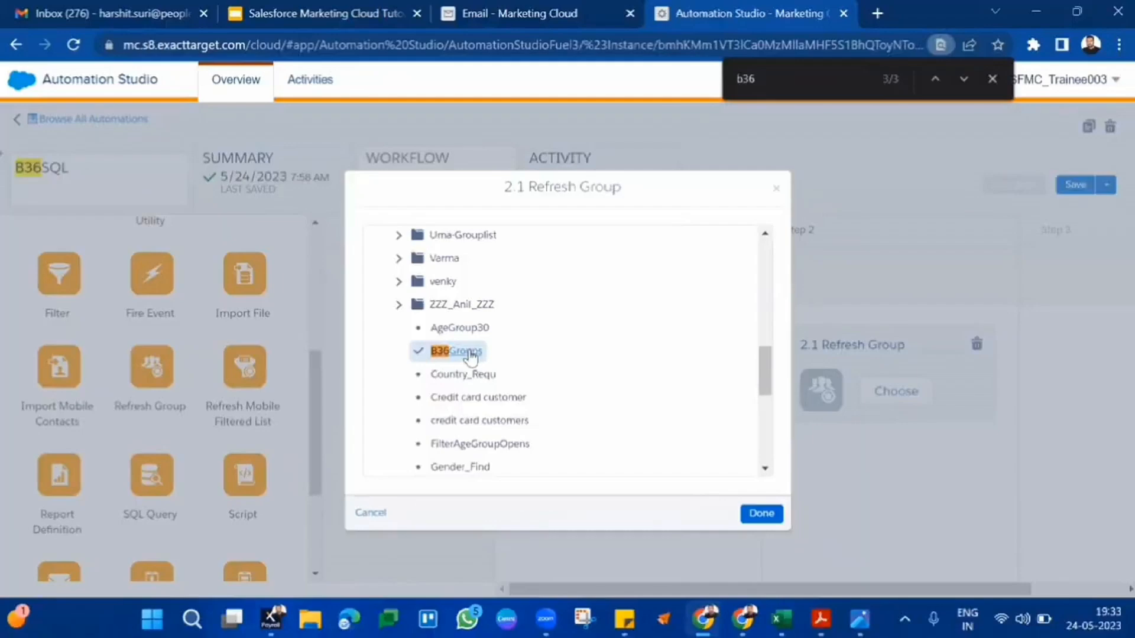
click(530, 7)
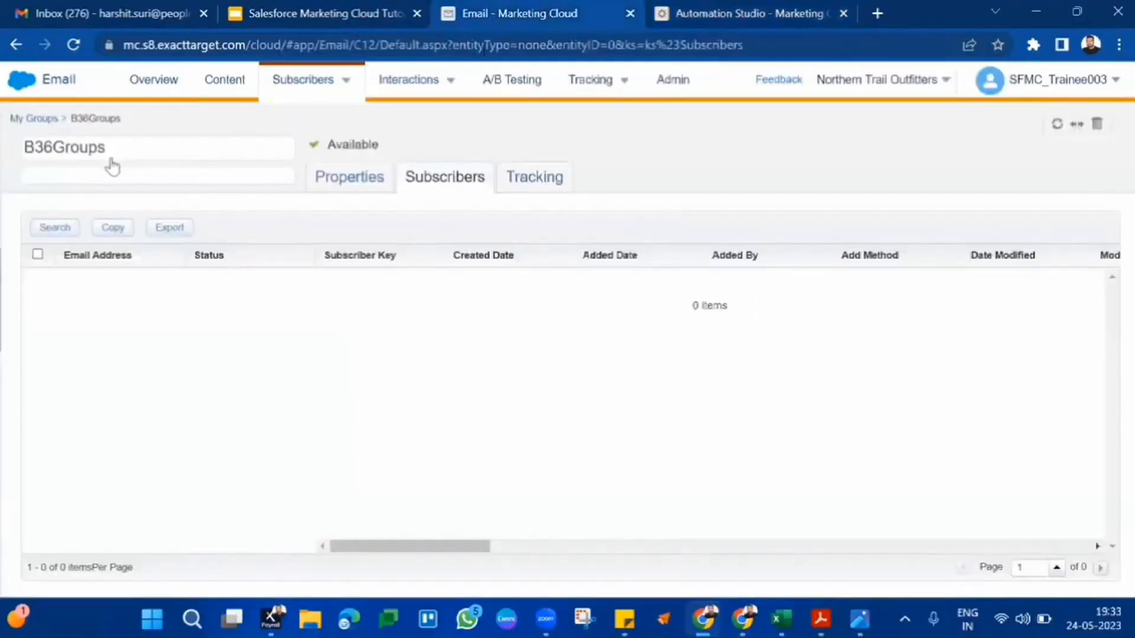
click(805, 6)
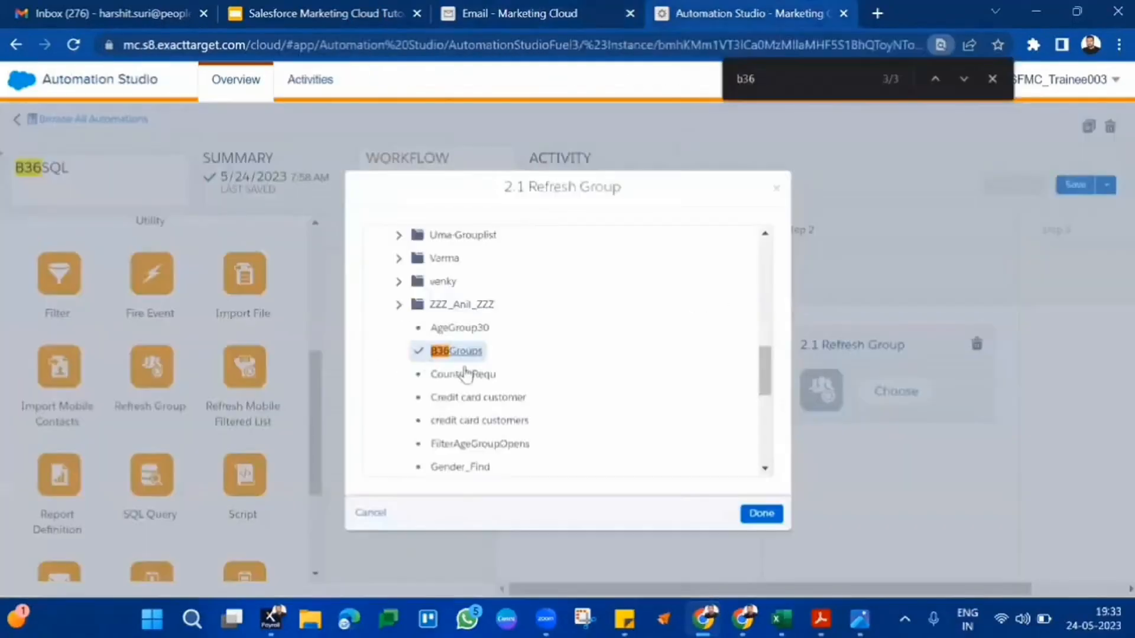
click(762, 513)
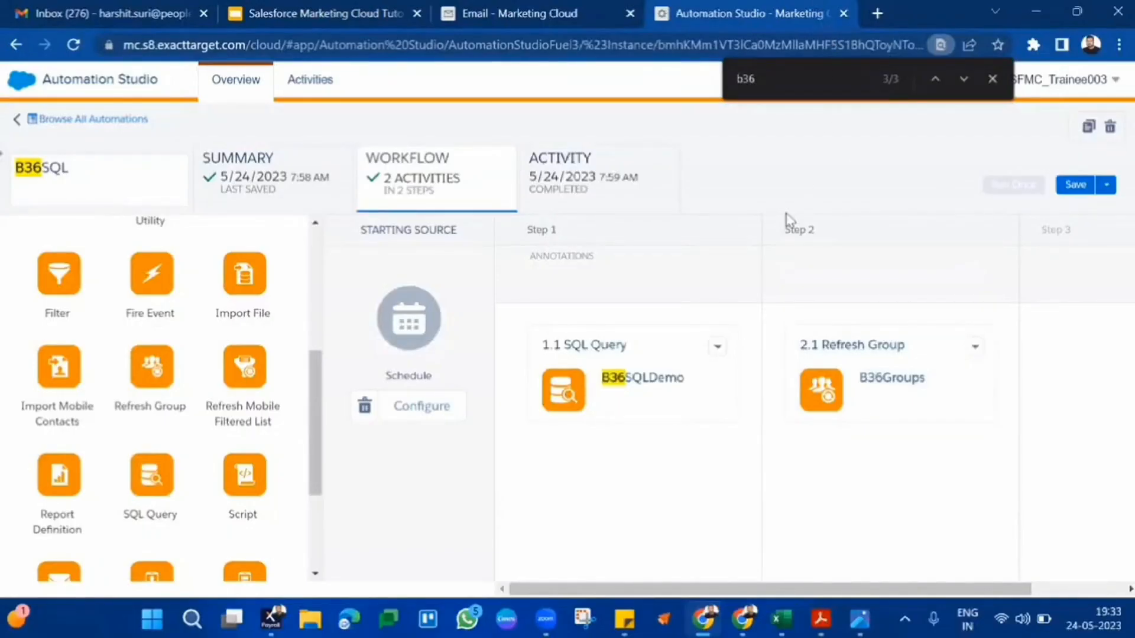
click(995, 77)
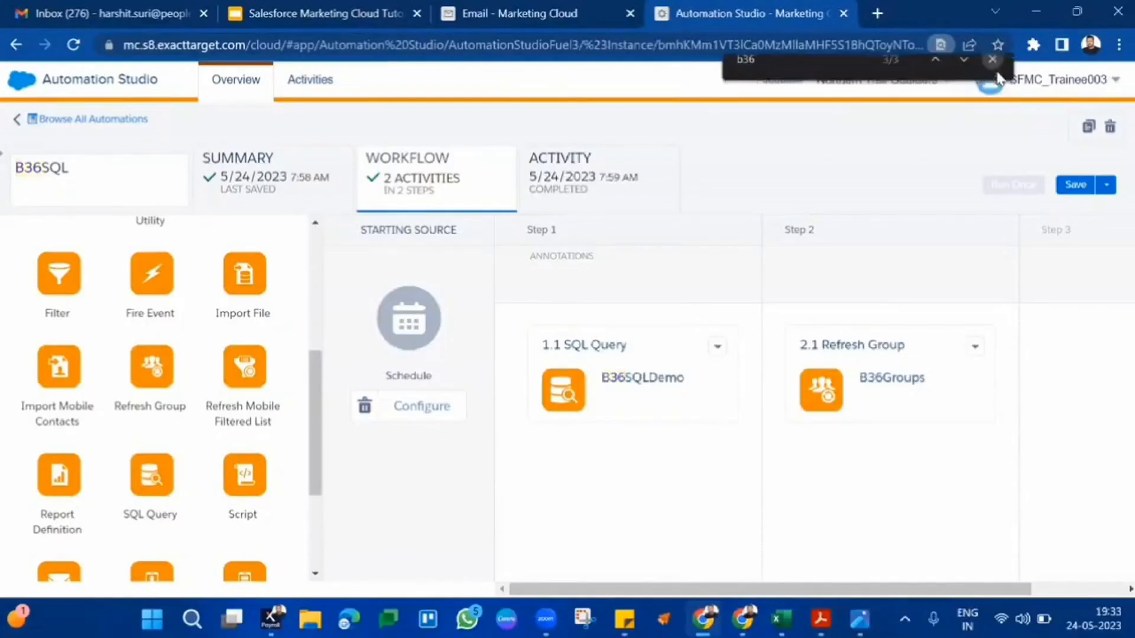
- Open the B36SQLDemo query activity for editing and clear its existing SQL
click(485, 5)
click(708, 8)
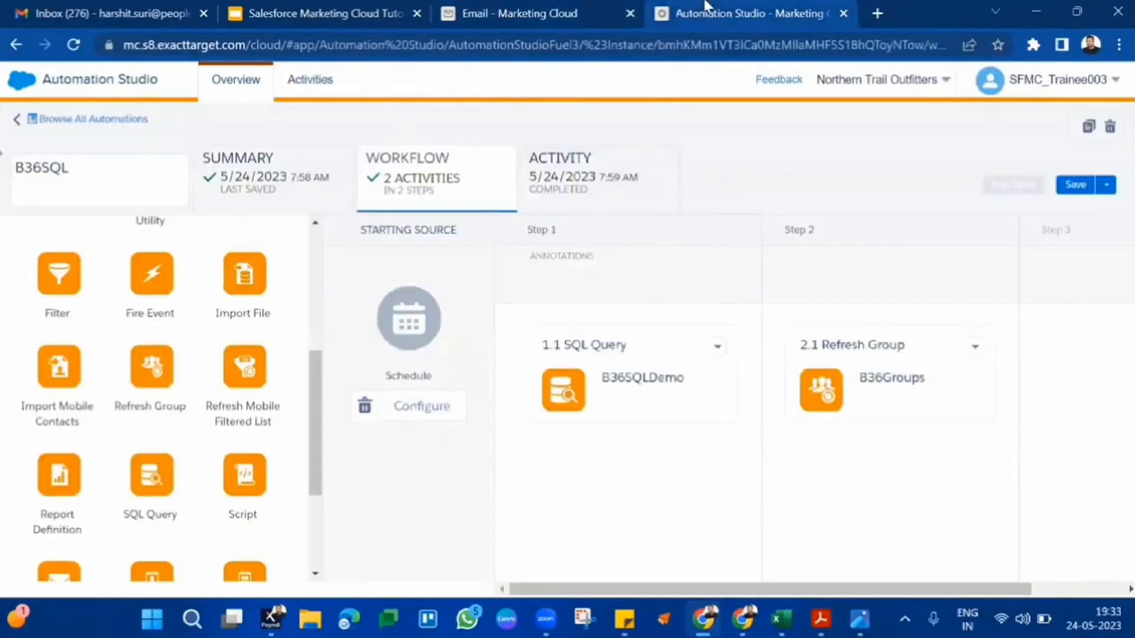
click(718, 347)
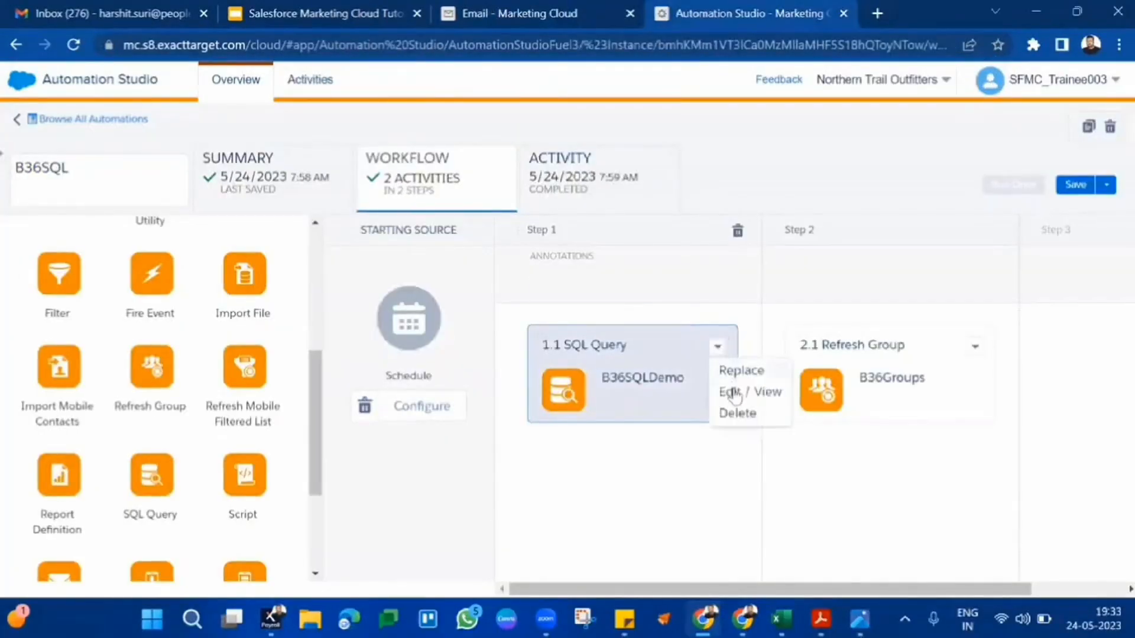
click(736, 393)
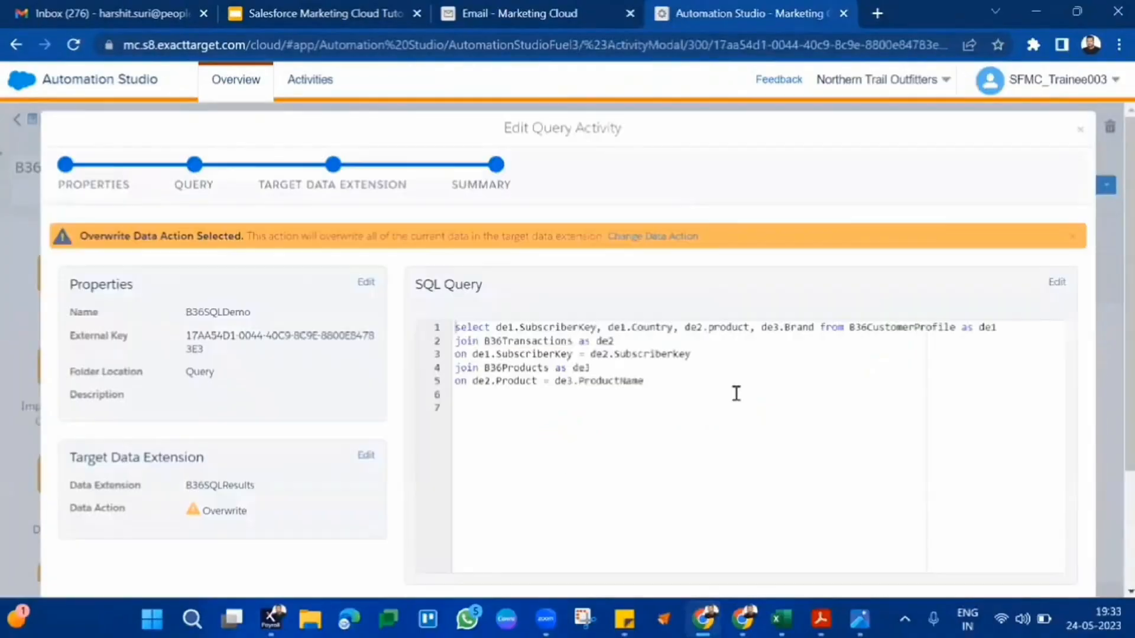
click(583, 20)
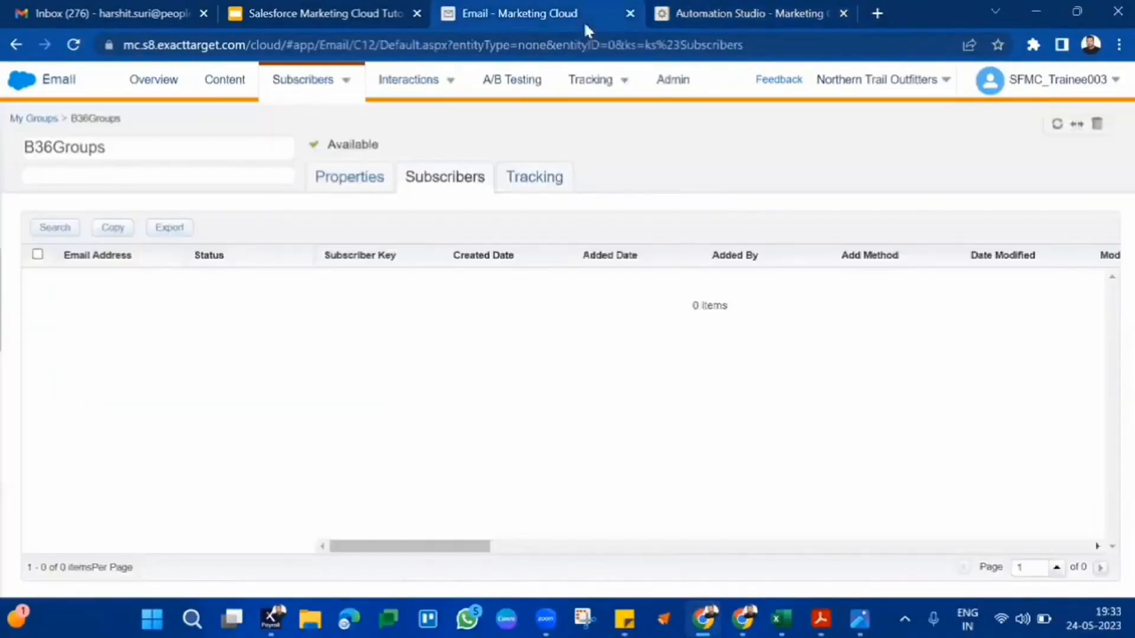
click(159, 159)
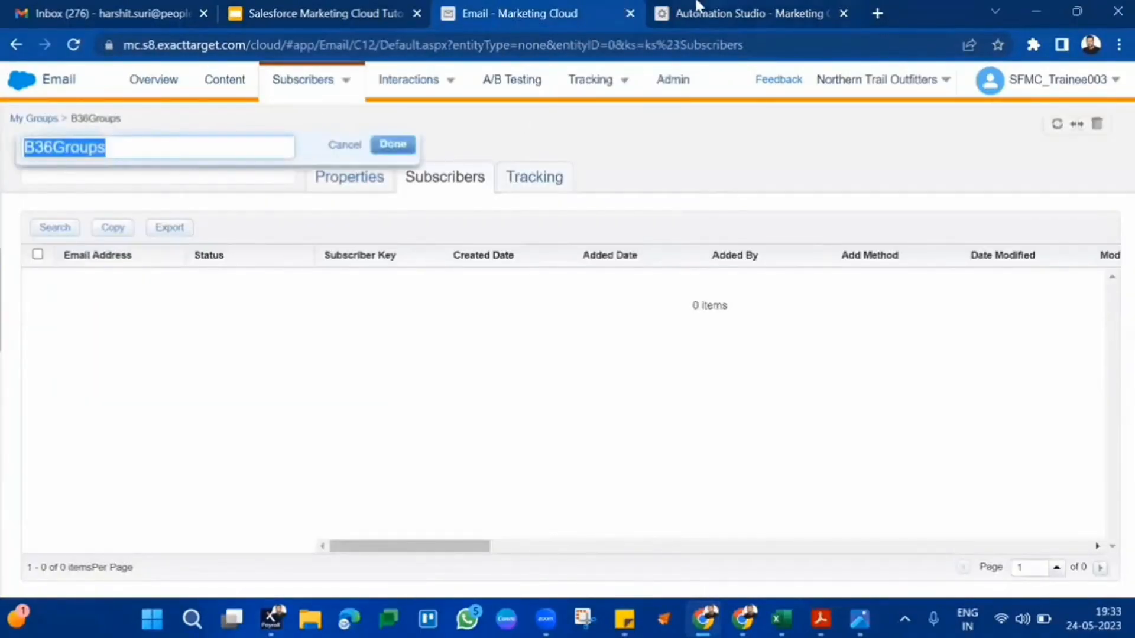
click(718, 13)
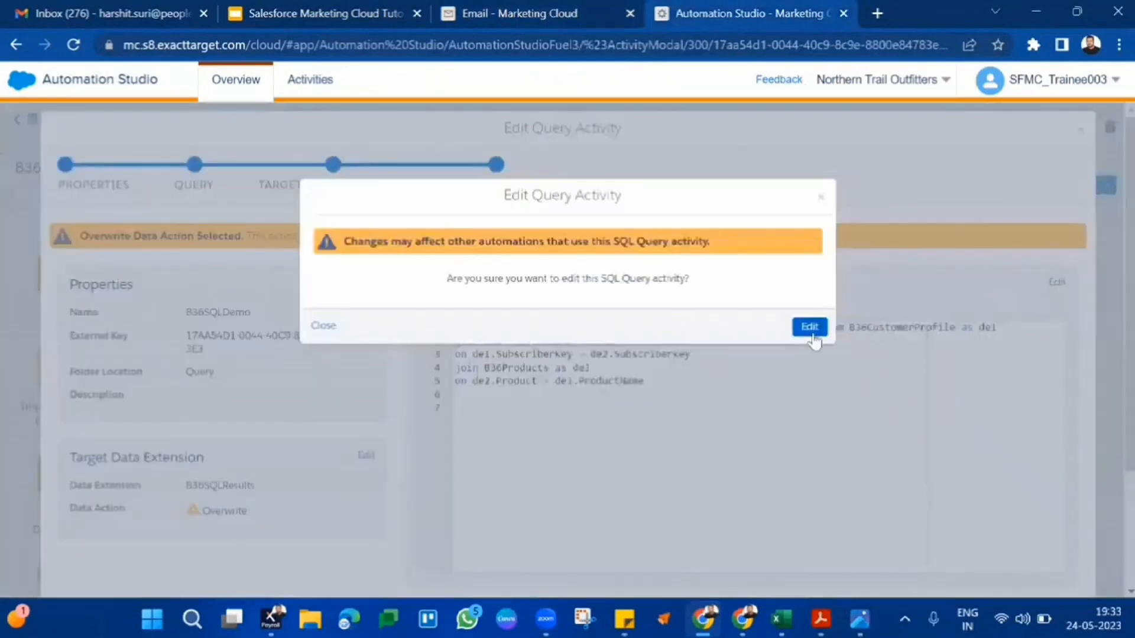
click(806, 324)
key(ctrl+a)
key(BackSpace)
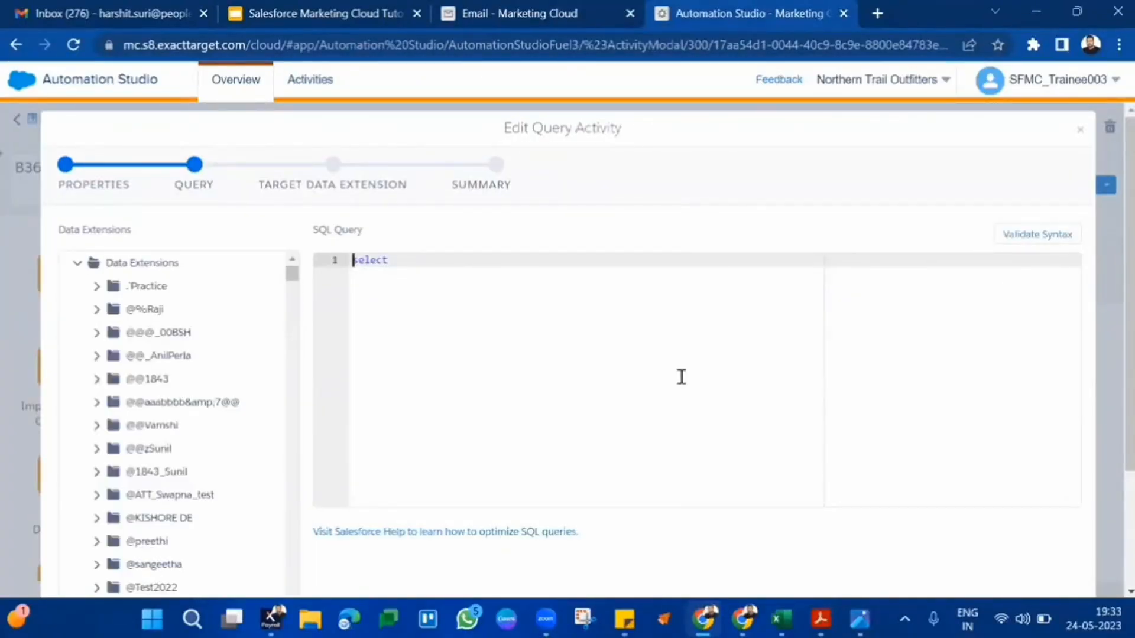
- Enter the query "select SubscriberKey from B36Groups" and validate its syntax
click(668, 268)
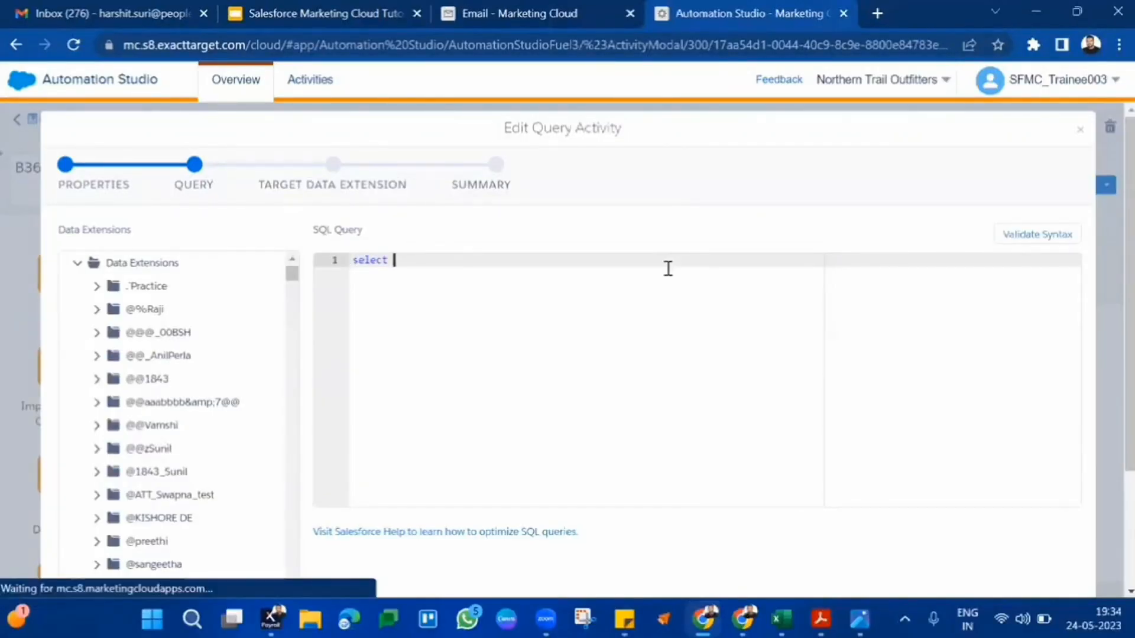
text(First)
key(BackSpace)
key(BackSpace)
key(BackSpace)
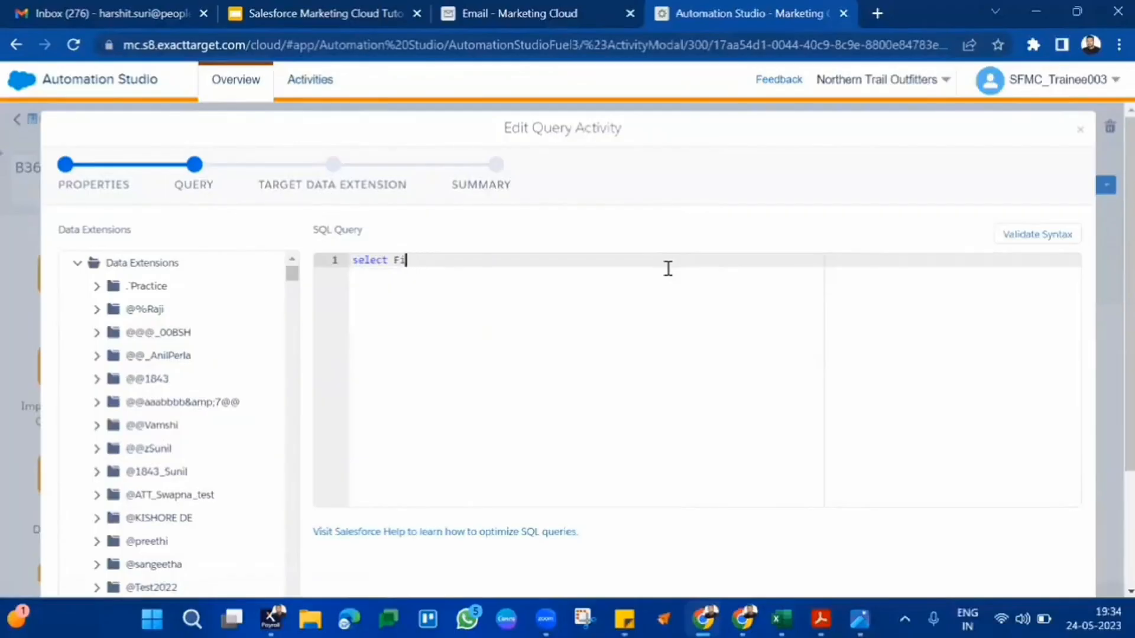
text(SubscriberKey from B36Groups)
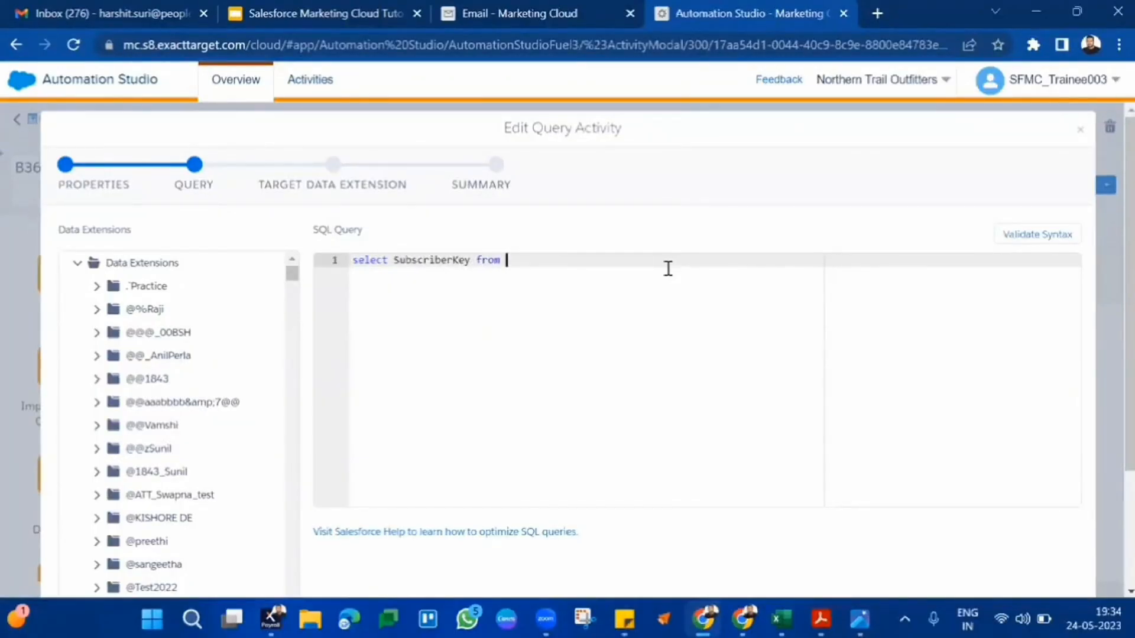
click(1059, 234)
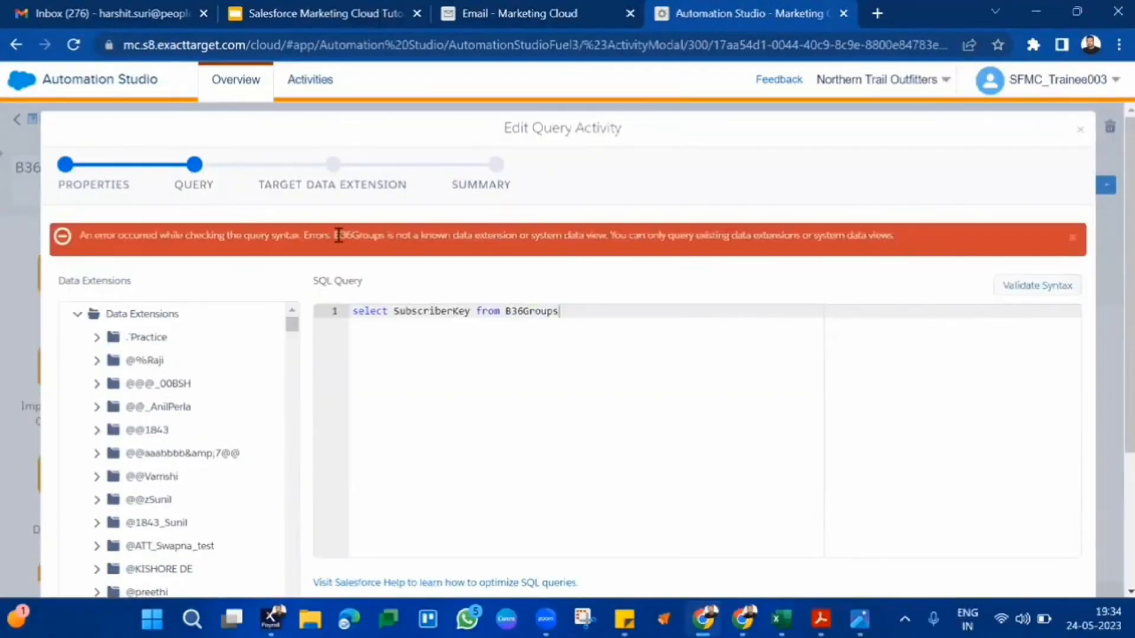
- Read through the validation message and discard the unsaved changes to the query activity
drag(335, 235, 509, 235)
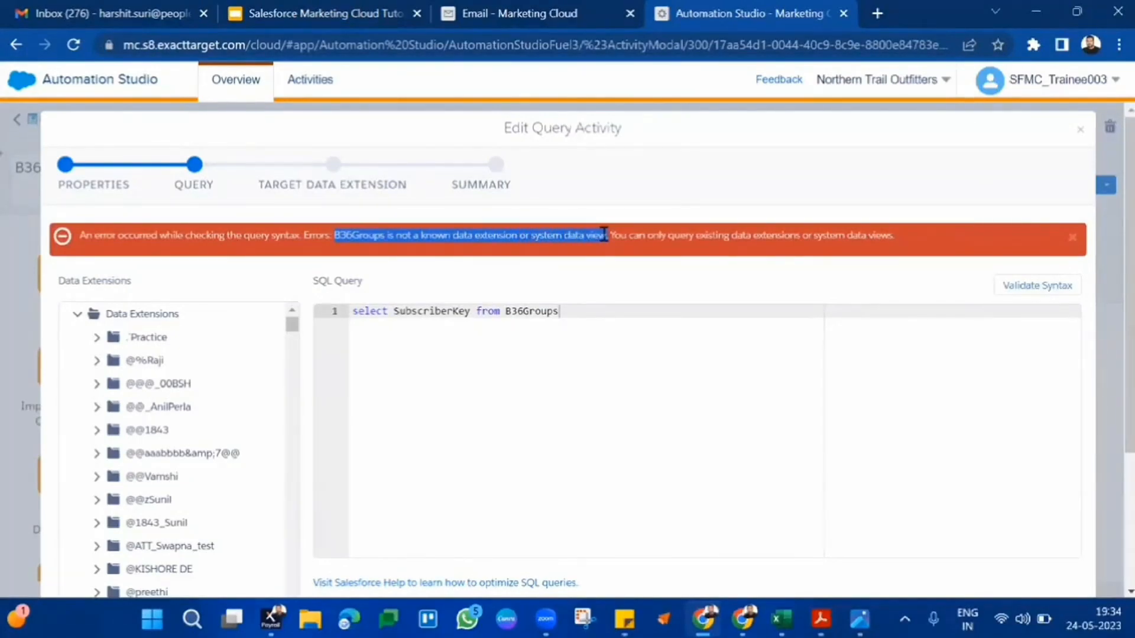
click(604, 235)
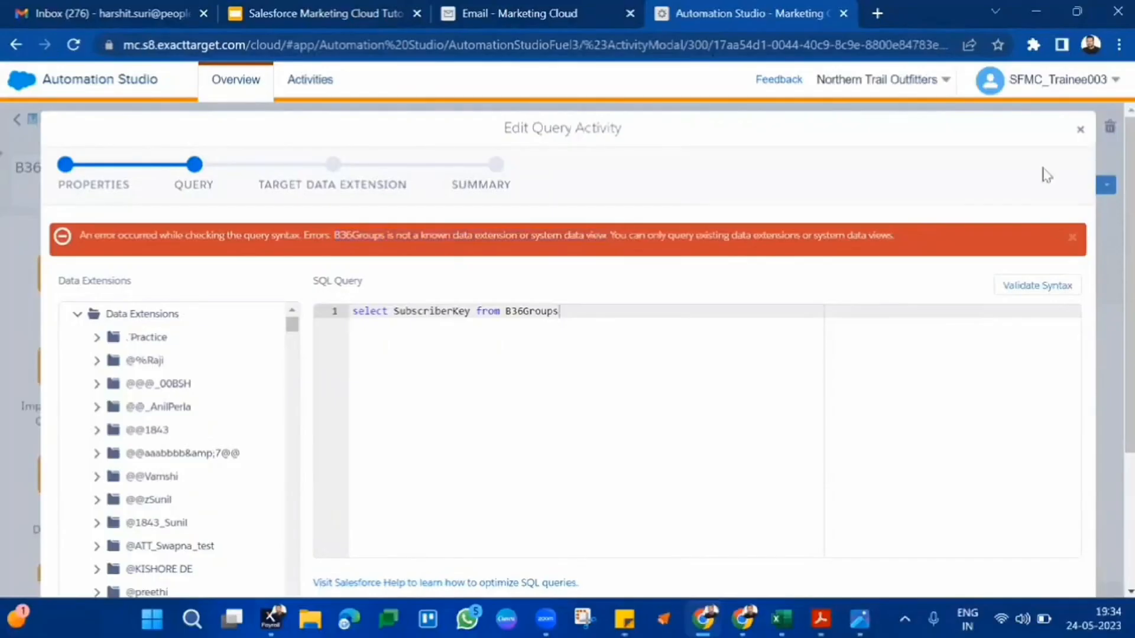
click(1079, 129)
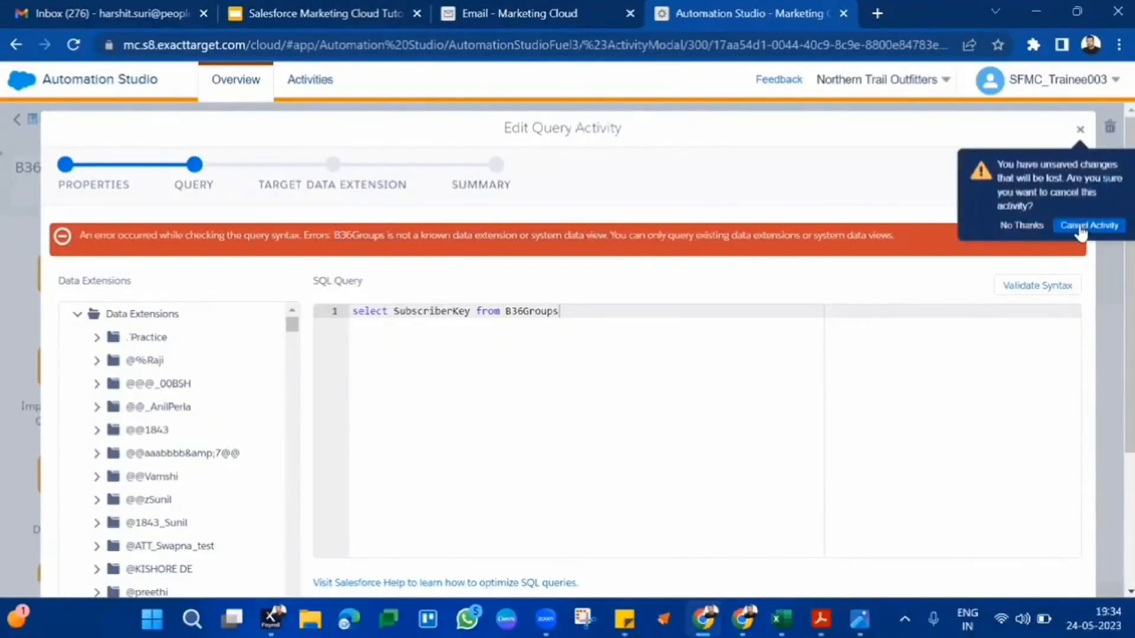
click(1081, 228)
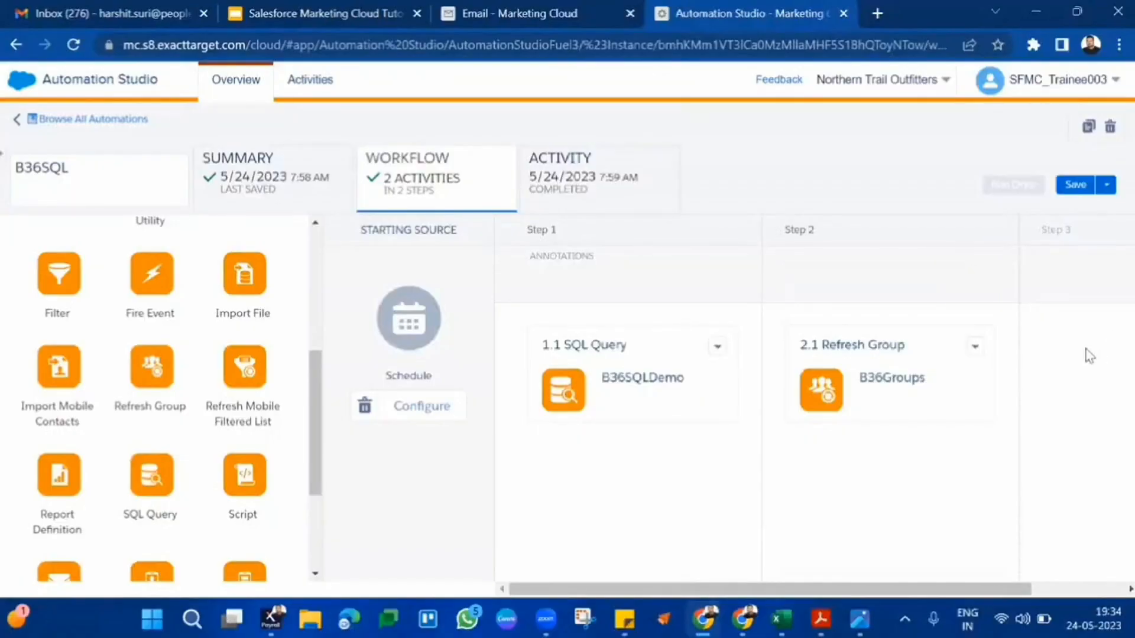
- Switch to the Salesforce Marketing Cloud Tutorial presentation in Google Slides and present it from the Query Activity slide
click(382, 7)
click(937, 90)
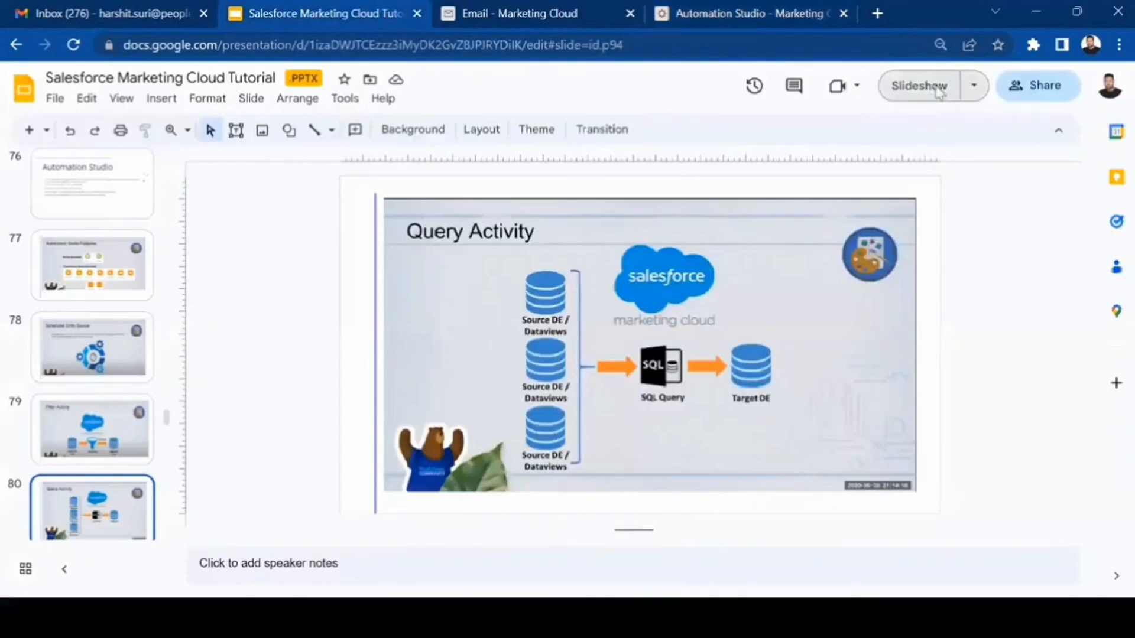
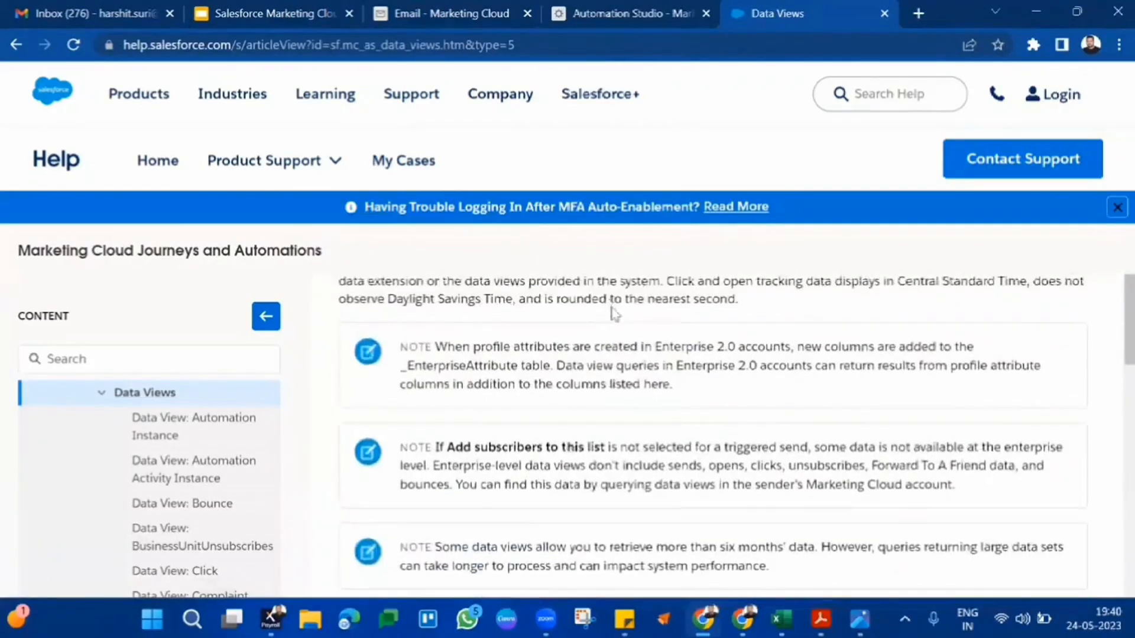
- Review the Automation Instance, Automation Activity Instance and Bounce entries in the Data Views help article
triple_click(497, 346)
scroll(497, 345, down, 6)
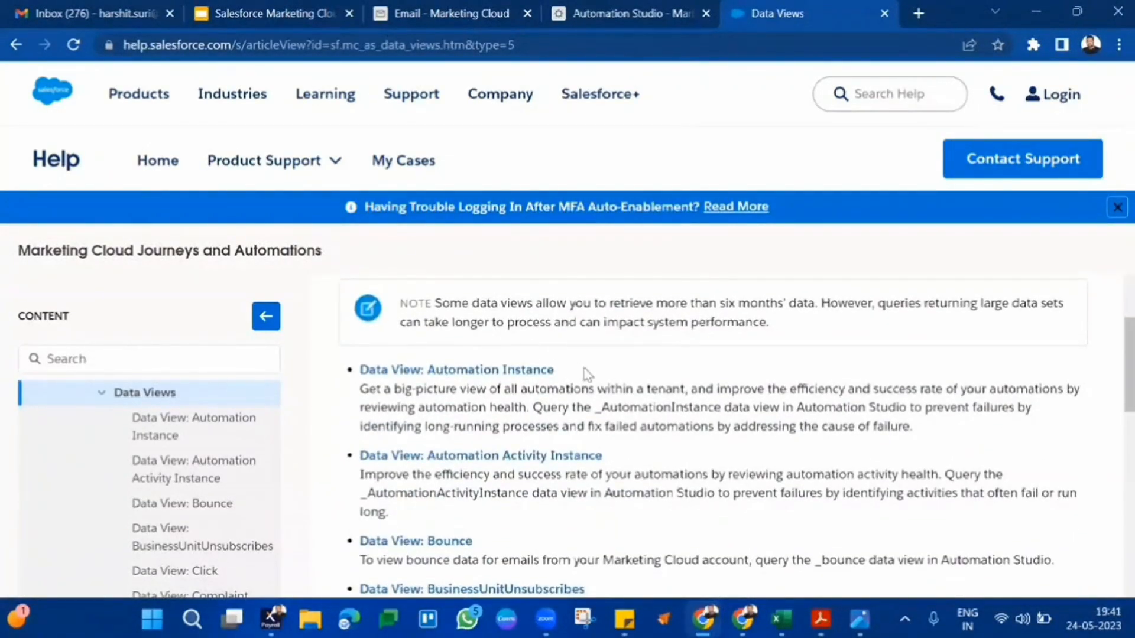
triple_click(588, 373)
scroll(589, 378, down, 1)
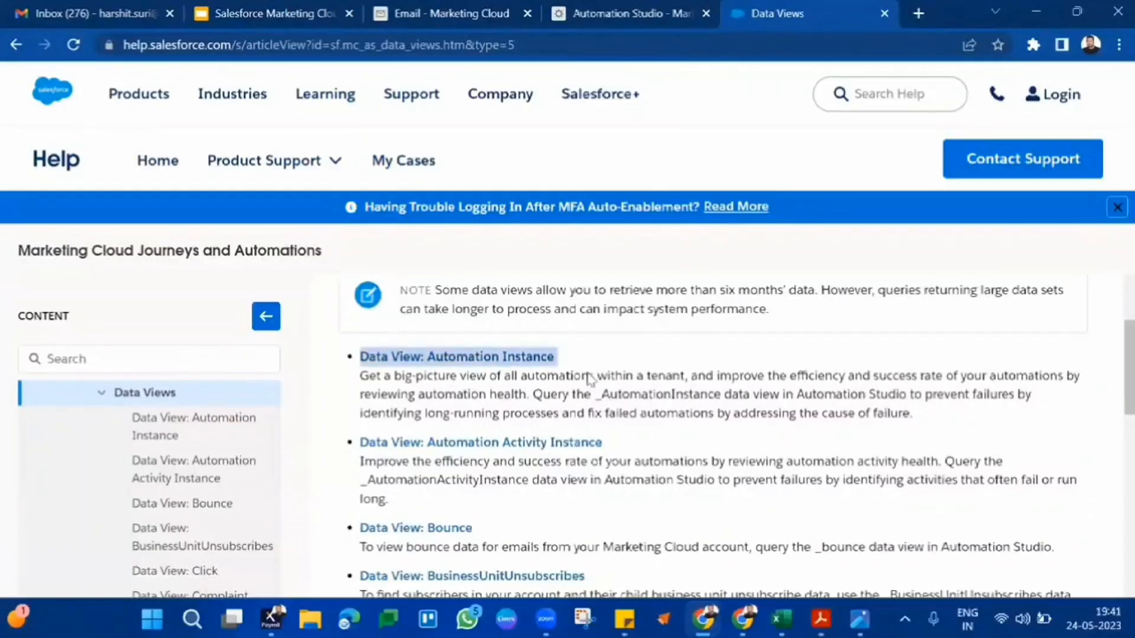
click(514, 475)
triple_click(514, 476)
scroll(514, 473, down, 2)
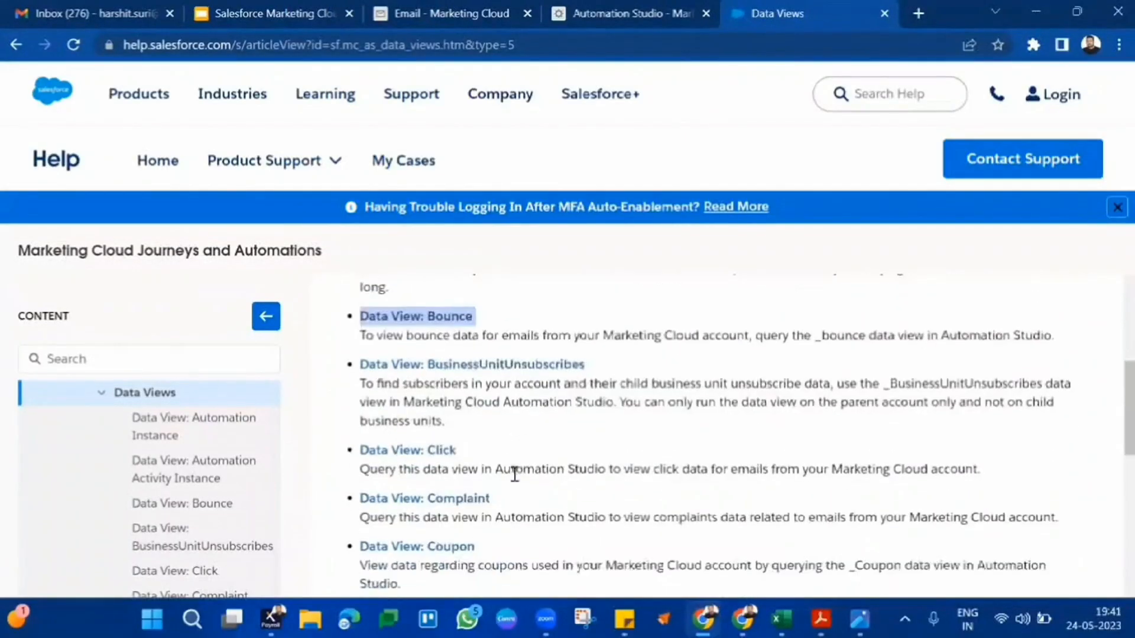
- Review the BusinessUnitUnsubscribes, Click and Complaint data view descriptions in the help article
triple_click(614, 378)
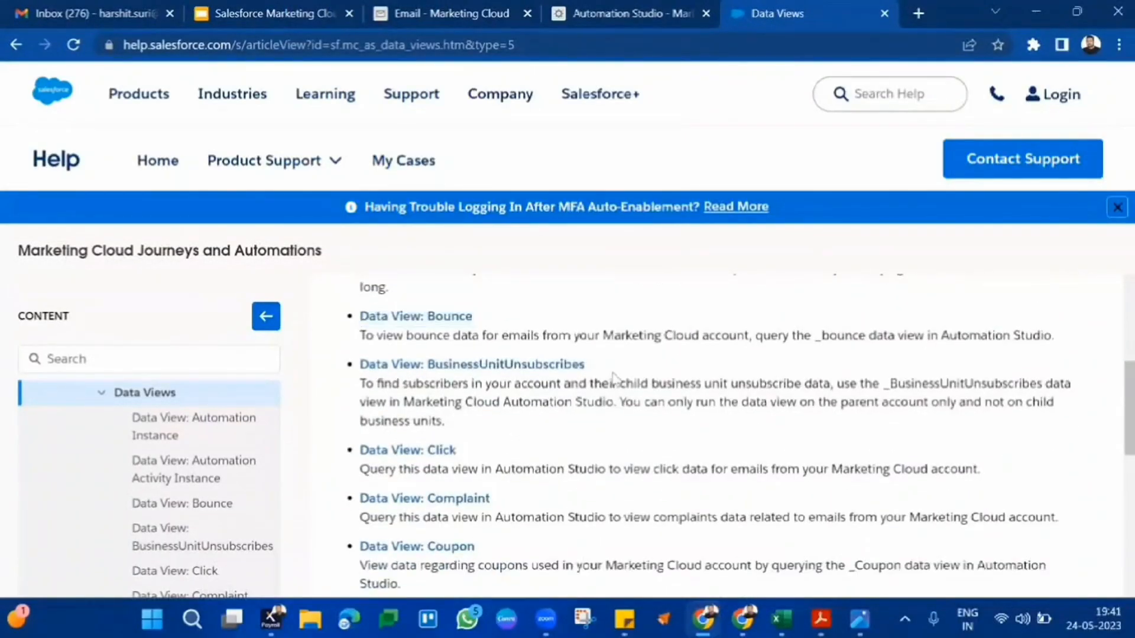
click(539, 455)
triple_click(540, 455)
scroll(539, 455, down, 2)
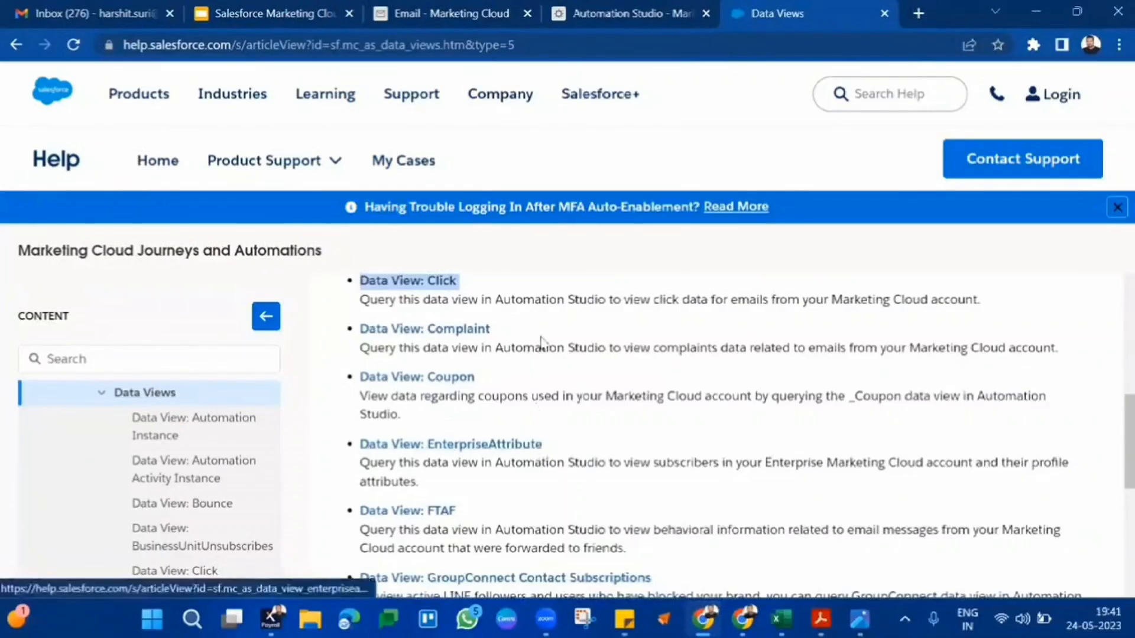
click(539, 338)
triple_click(540, 338)
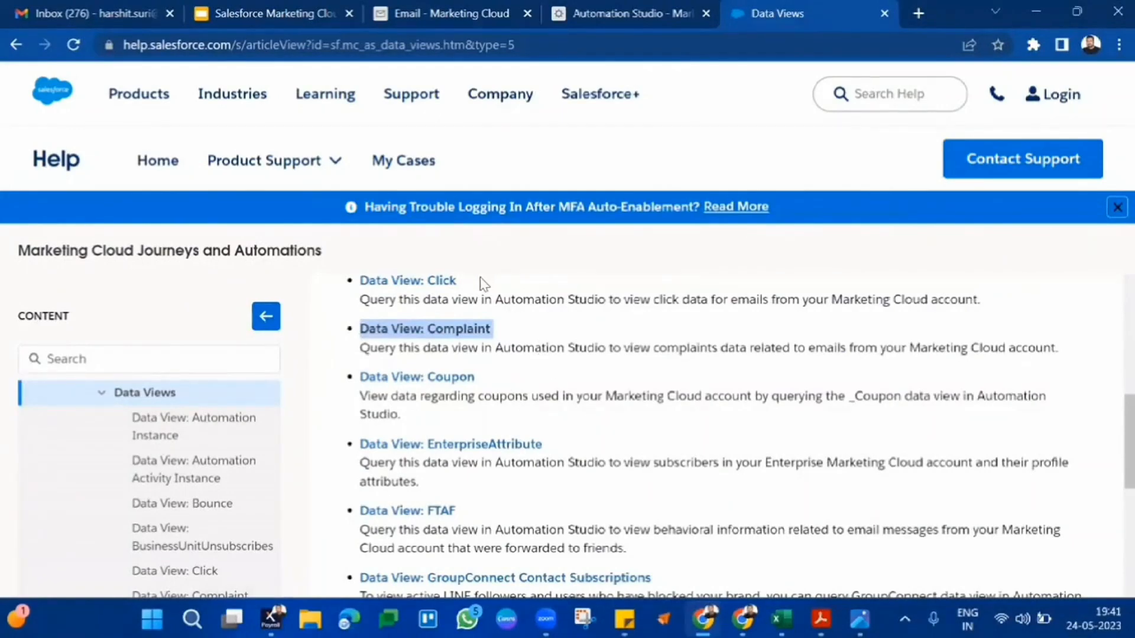
scroll(481, 283, up, 2)
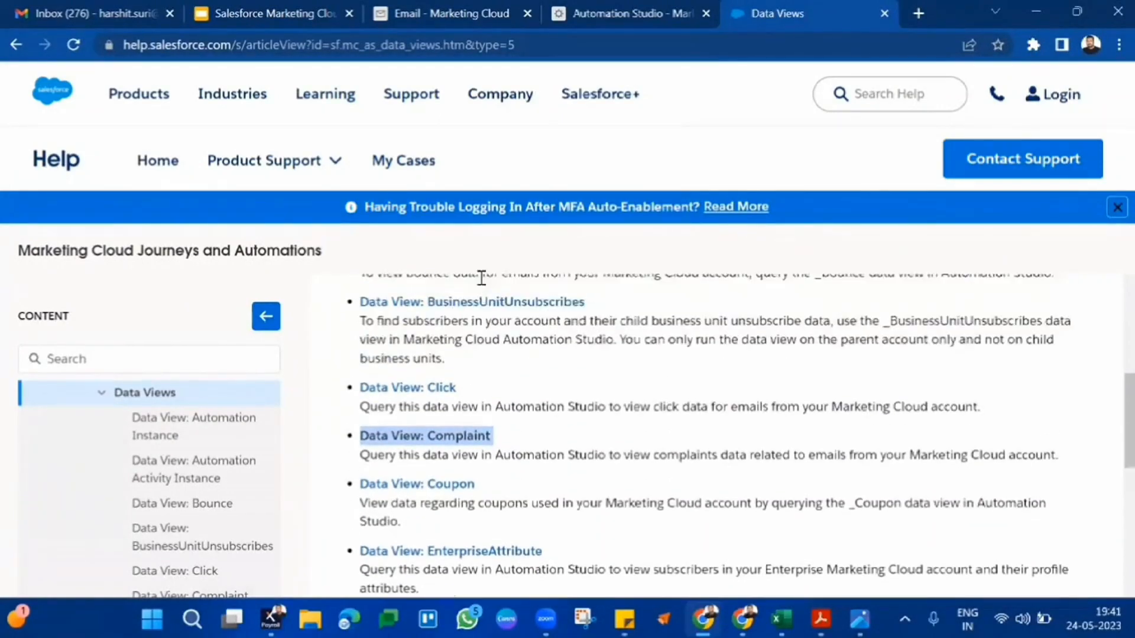
triple_click(483, 395)
scroll(481, 401, down, 1)
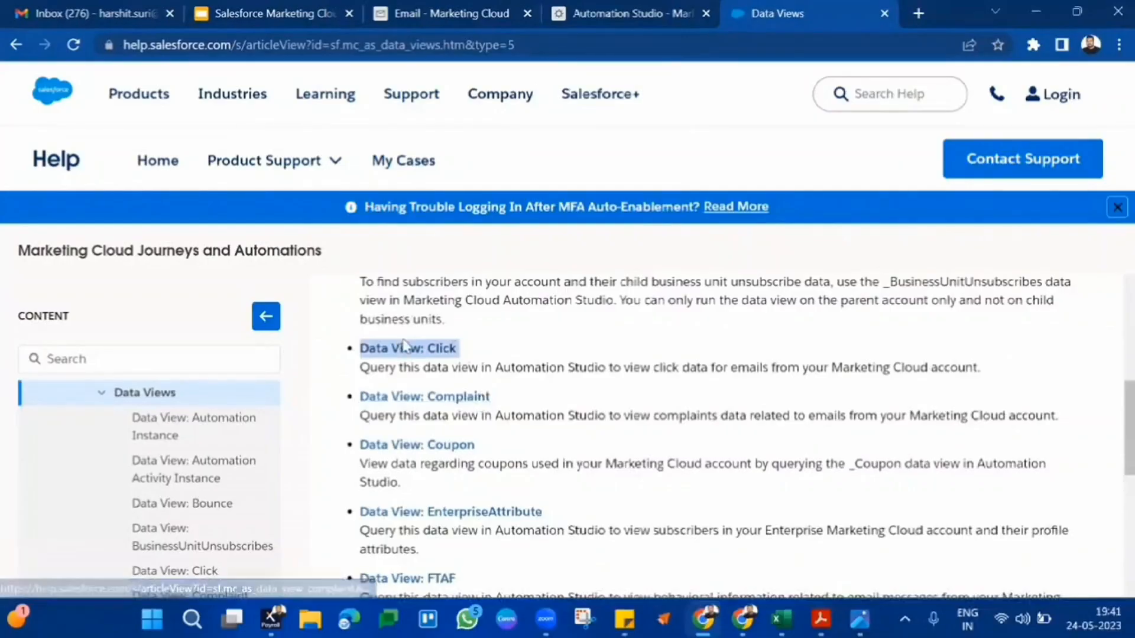
triple_click(544, 401)
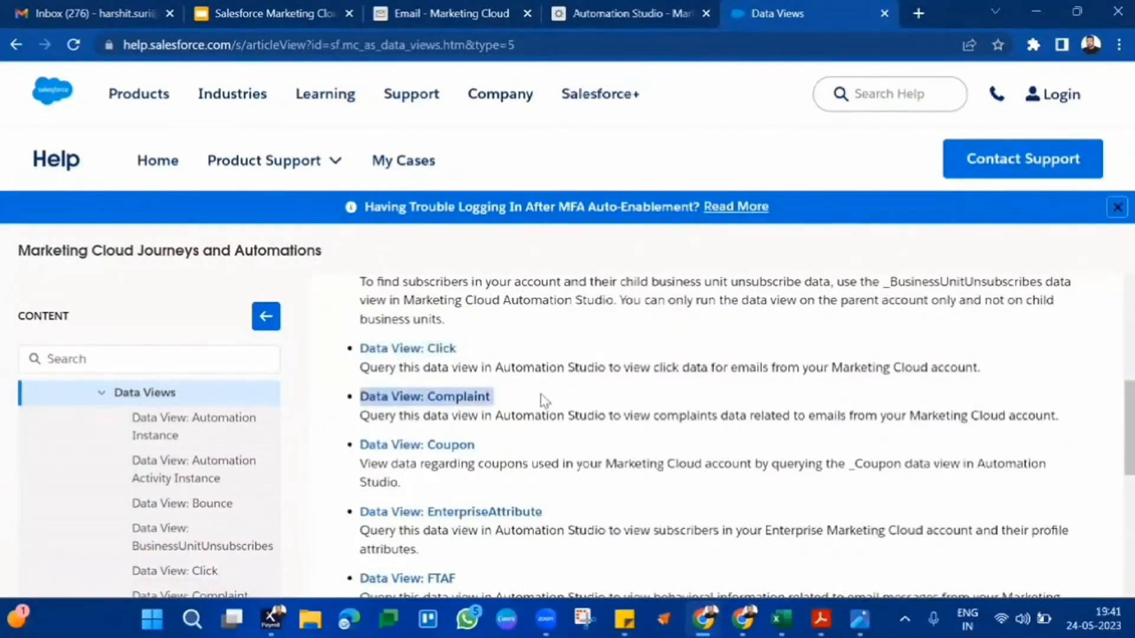
- Review the FTAF, Job and Journey data view entries in the help article
scroll(555, 319, down, 4)
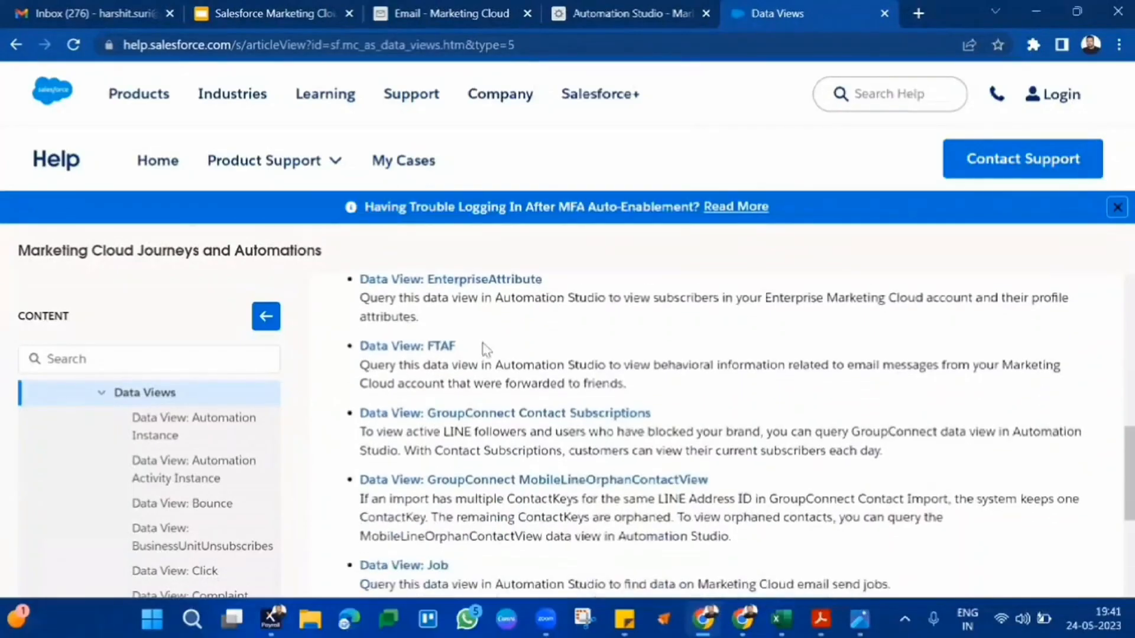
triple_click(485, 349)
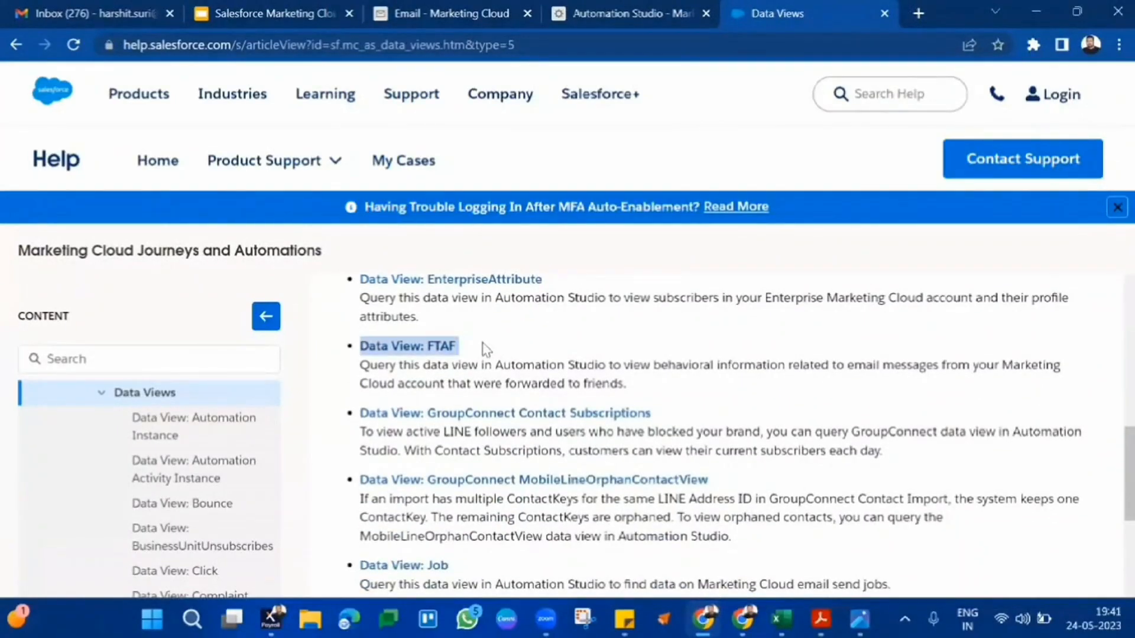
scroll(485, 349, down, 2)
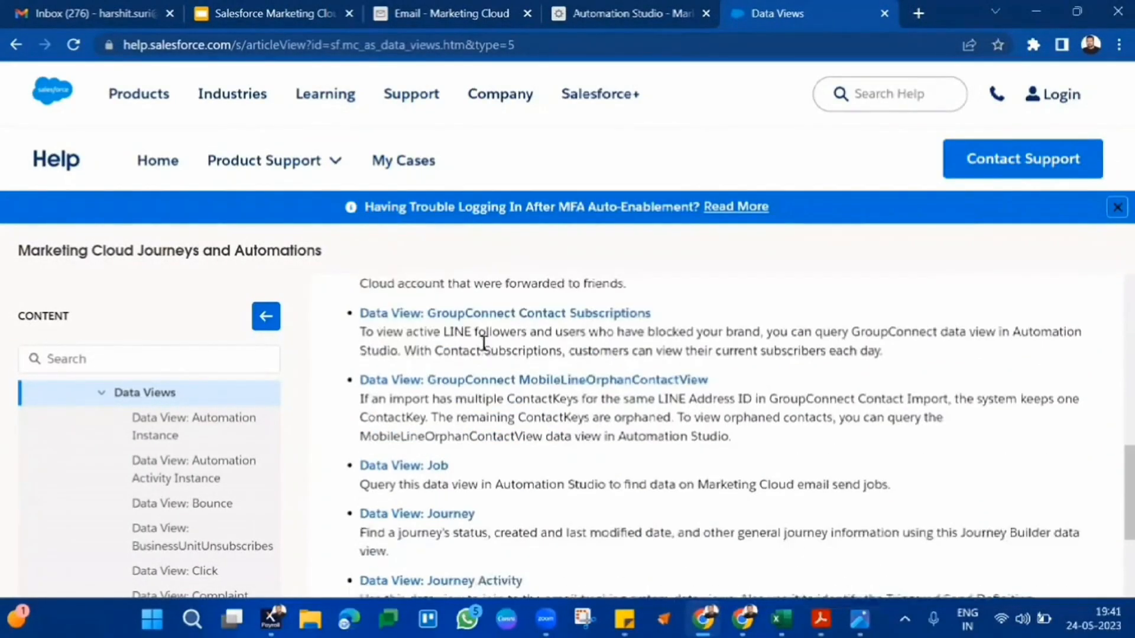
scroll(645, 461, down, 1)
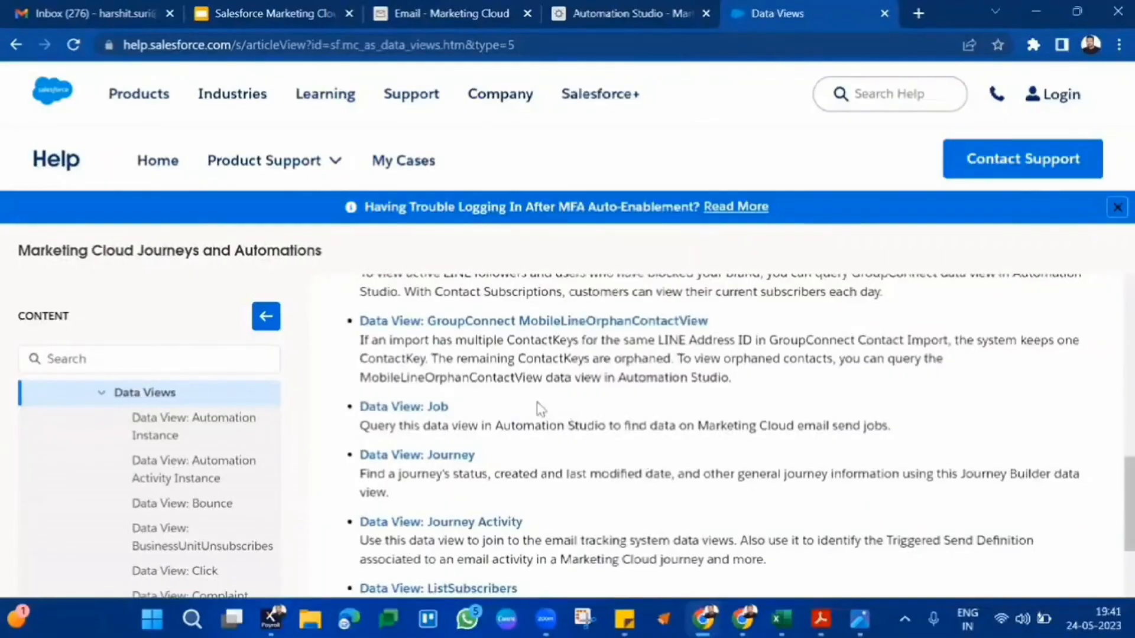
triple_click(537, 407)
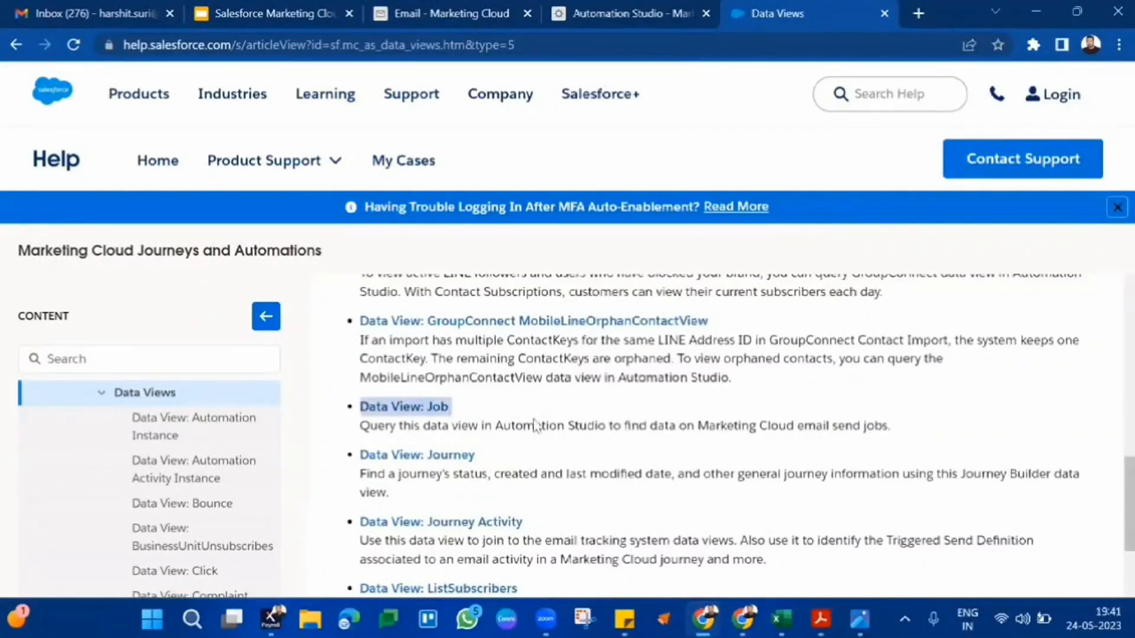
triple_click(524, 467)
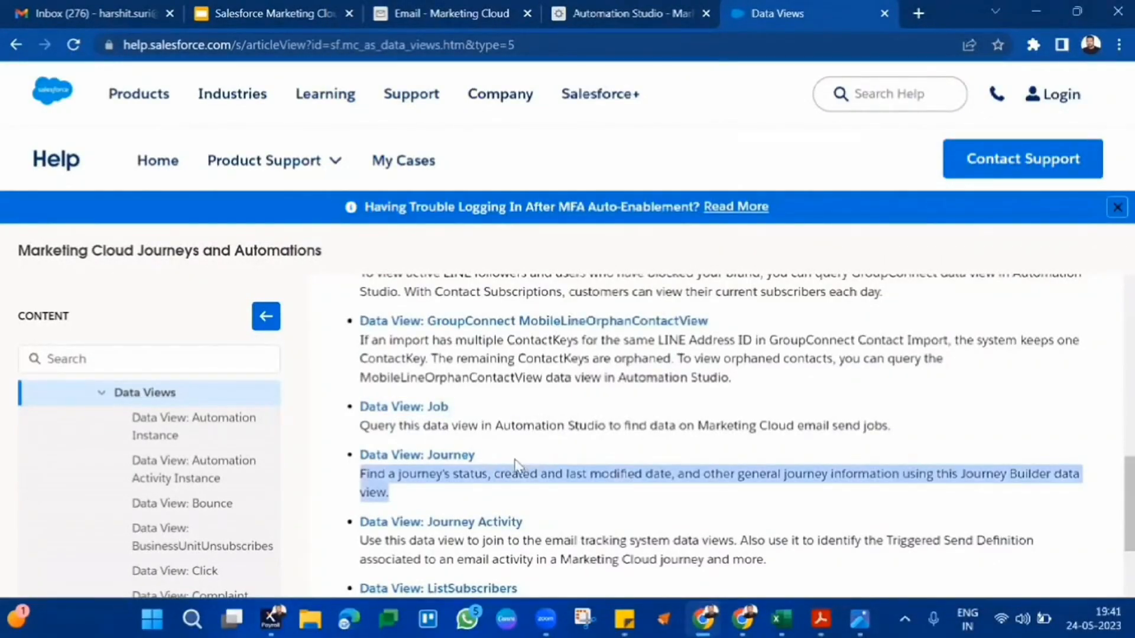
triple_click(515, 463)
- Review the ListSubscribers, Open and Sent data view entries in the help article
scroll(515, 464, down, 3)
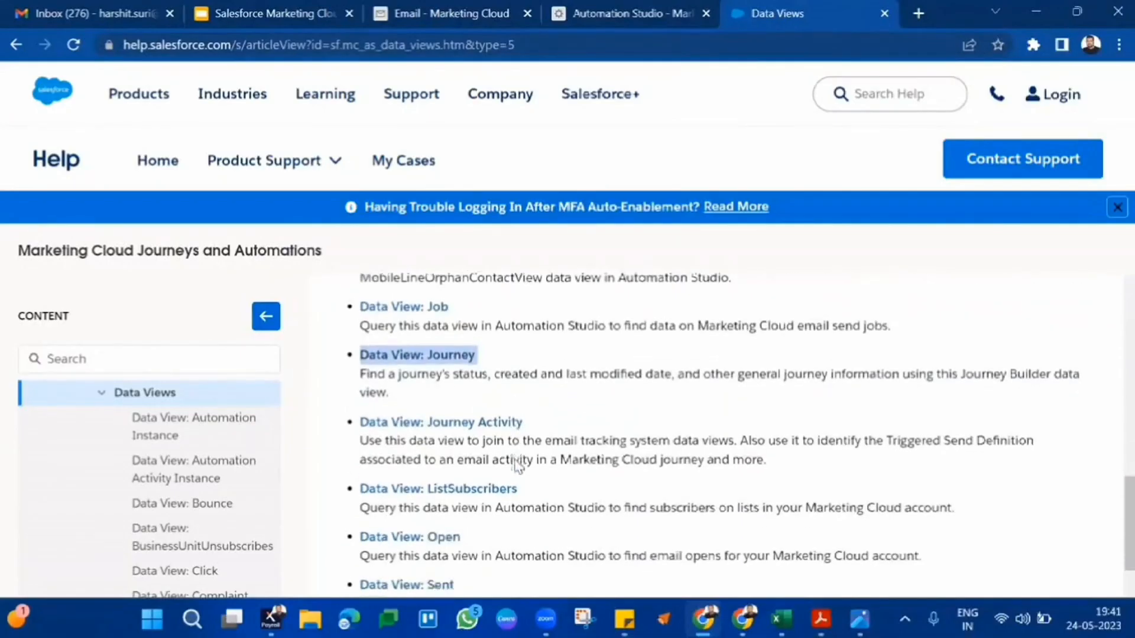
triple_click(533, 413)
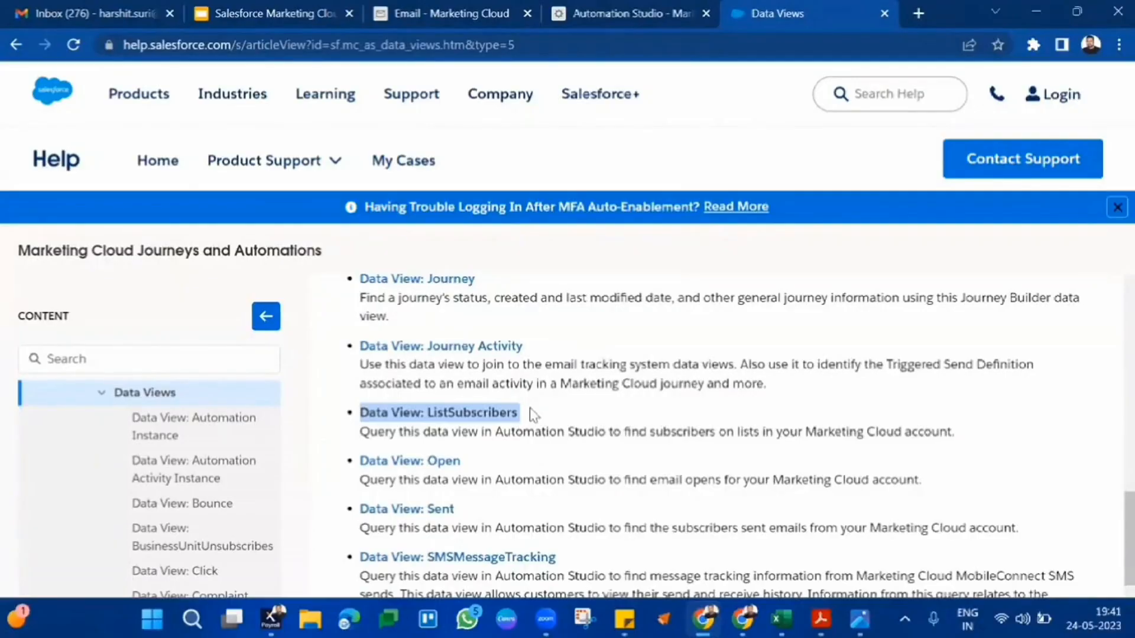
triple_click(502, 463)
scroll(502, 462, down, 1)
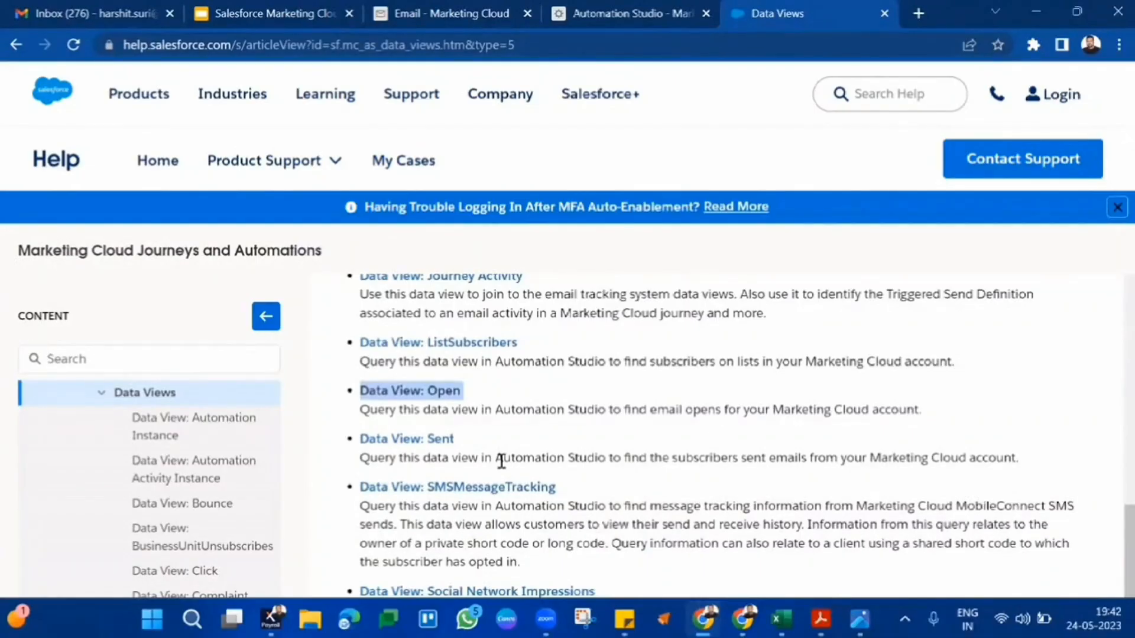
scroll(502, 462, down, 1)
triple_click(504, 428)
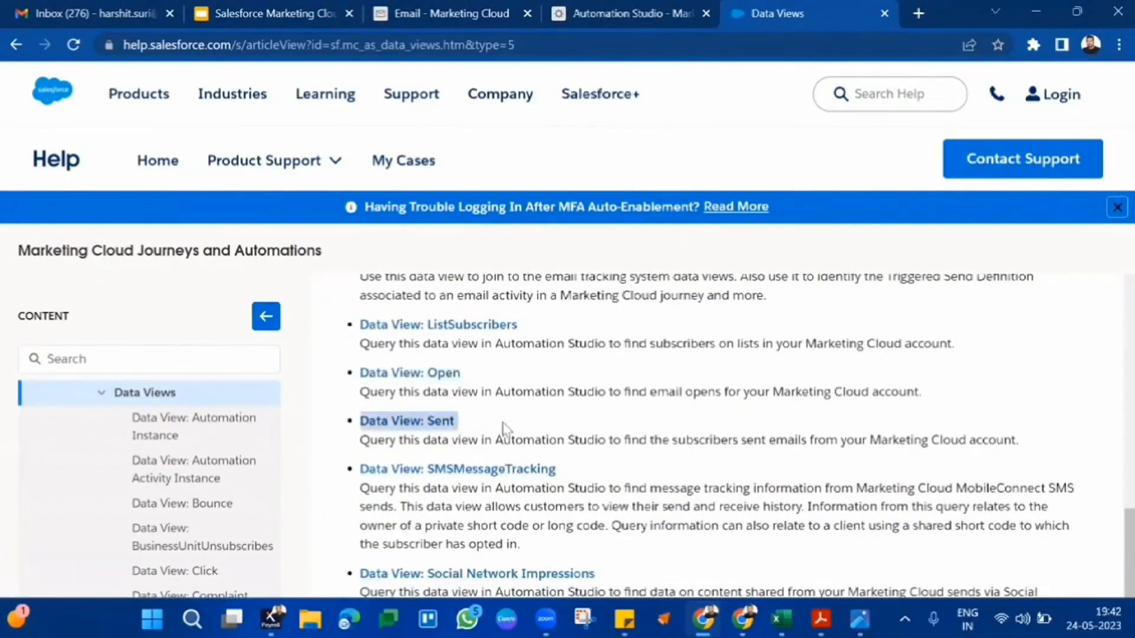
- Review the SMSMessageTracking and Subscribers data view entries in the help article
scroll(504, 427, down, 2)
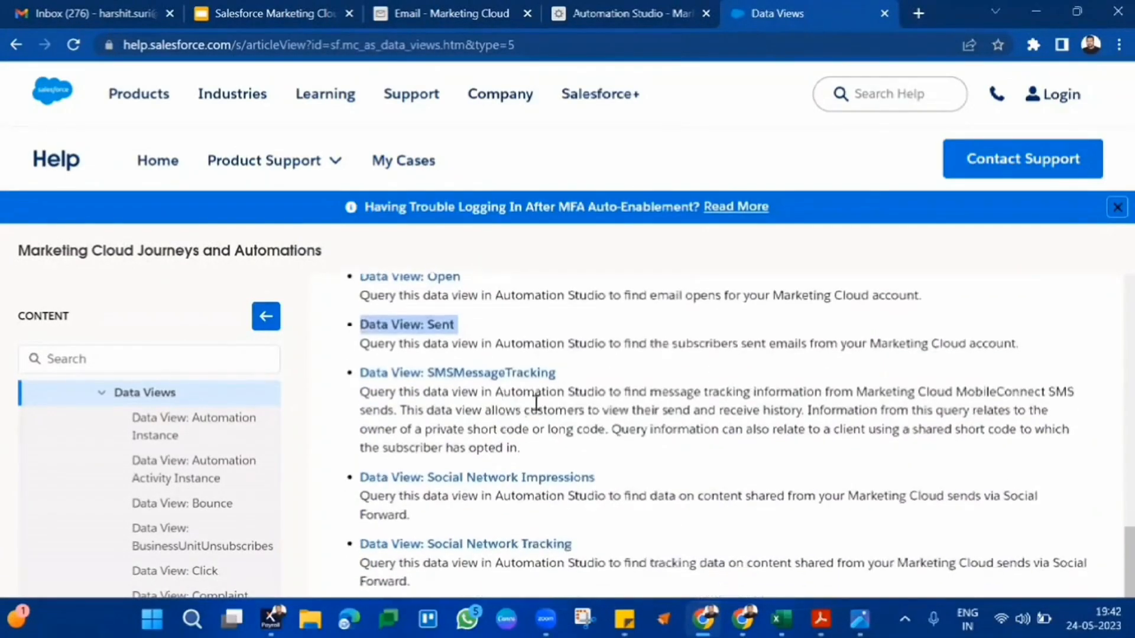
click(581, 379)
triple_click(583, 379)
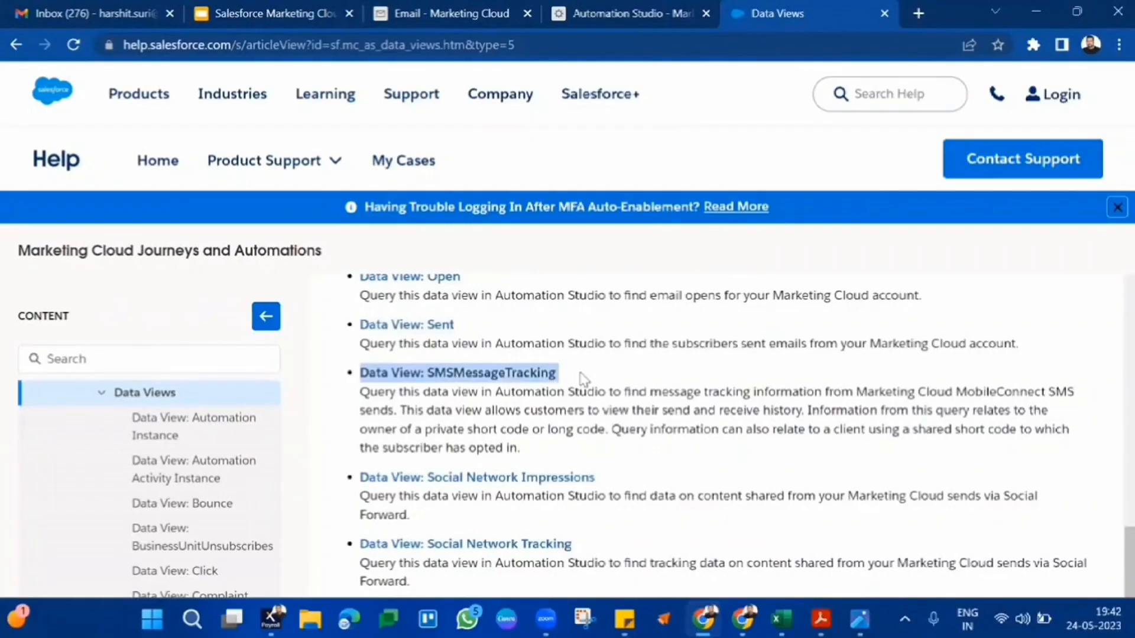
scroll(583, 379, down, 4)
triple_click(581, 374)
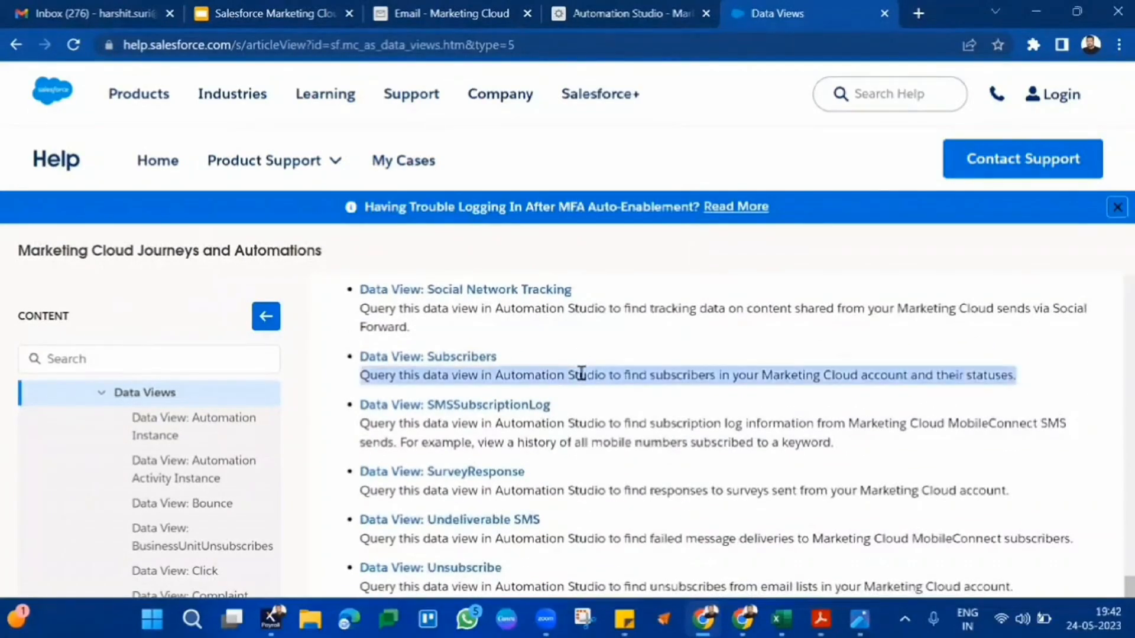
triple_click(549, 357)
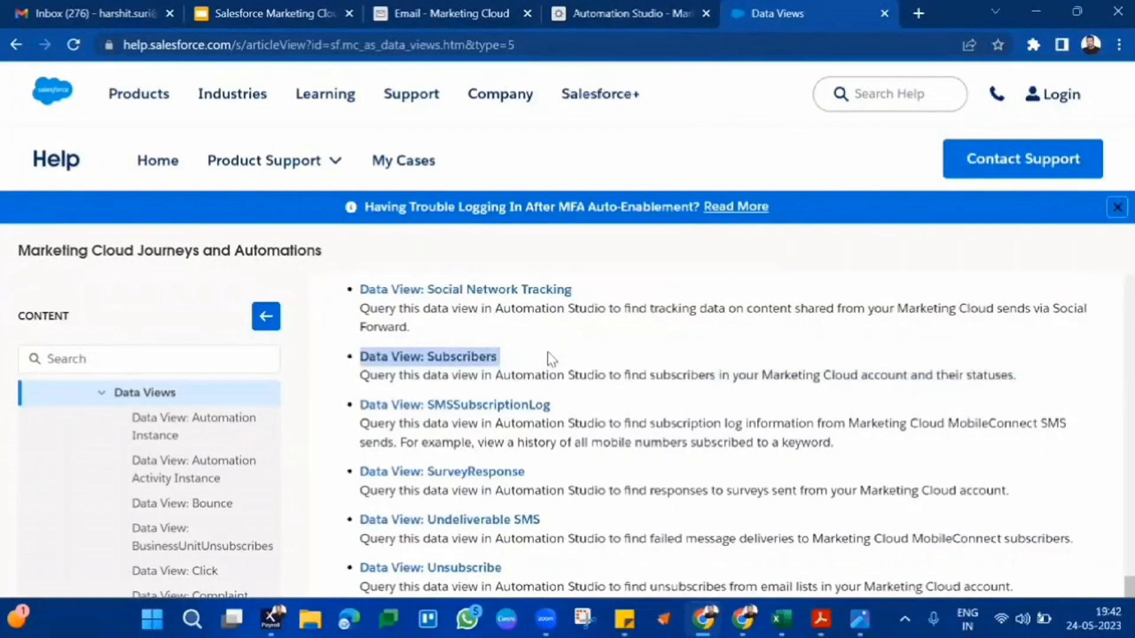
- Review the Undeliverable SMS and Unsubscribe data view entries at the end of the list
scroll(585, 419, down, 1)
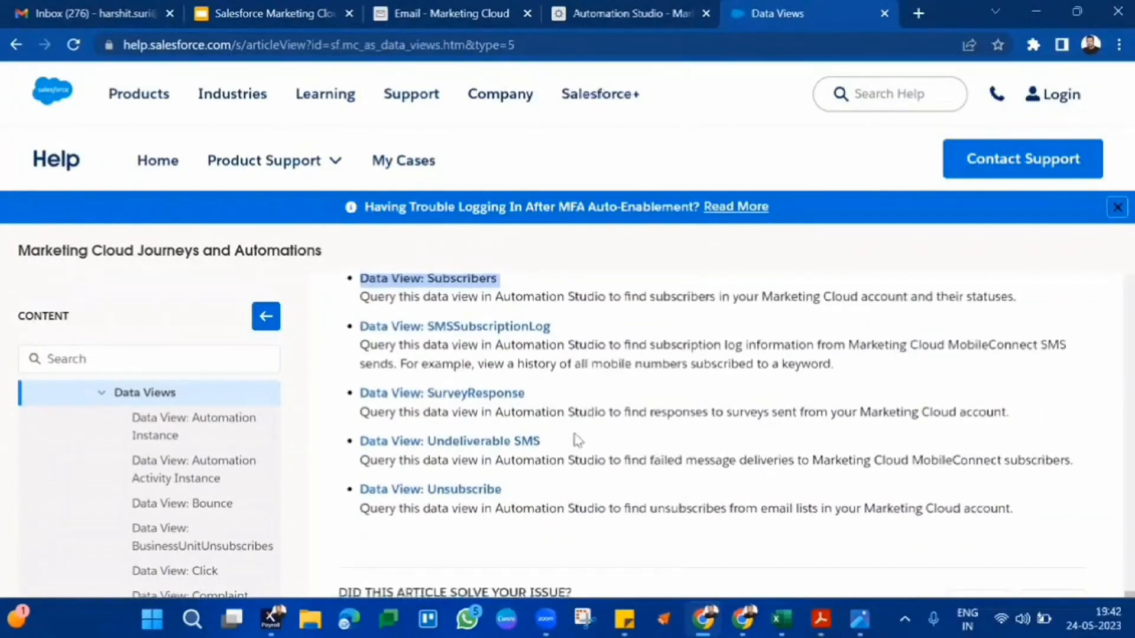
click(574, 442)
triple_click(574, 442)
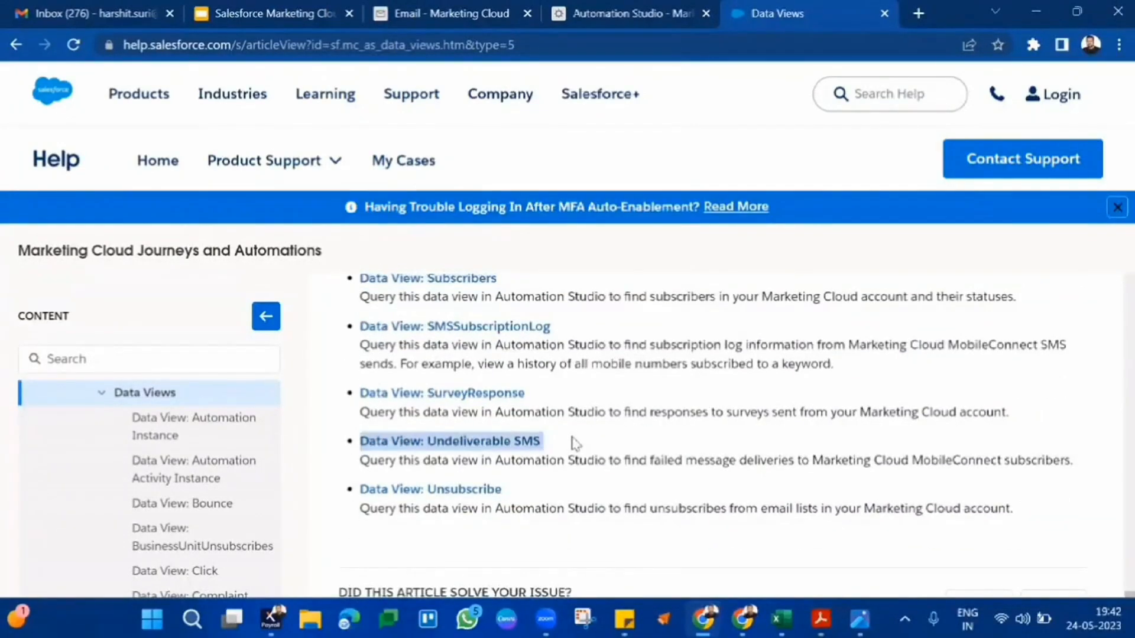
triple_click(535, 500)
- Revisit the introduction of the Data Views article and return to the Click data view entry
scroll(789, 338, up, 15)
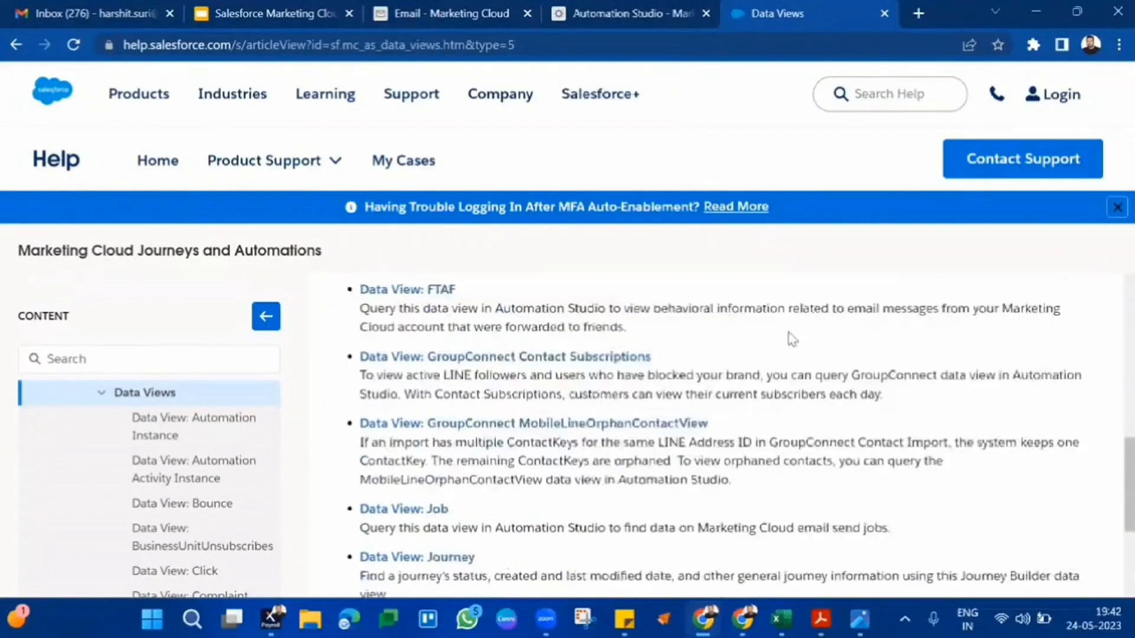
scroll(792, 338, up, 12)
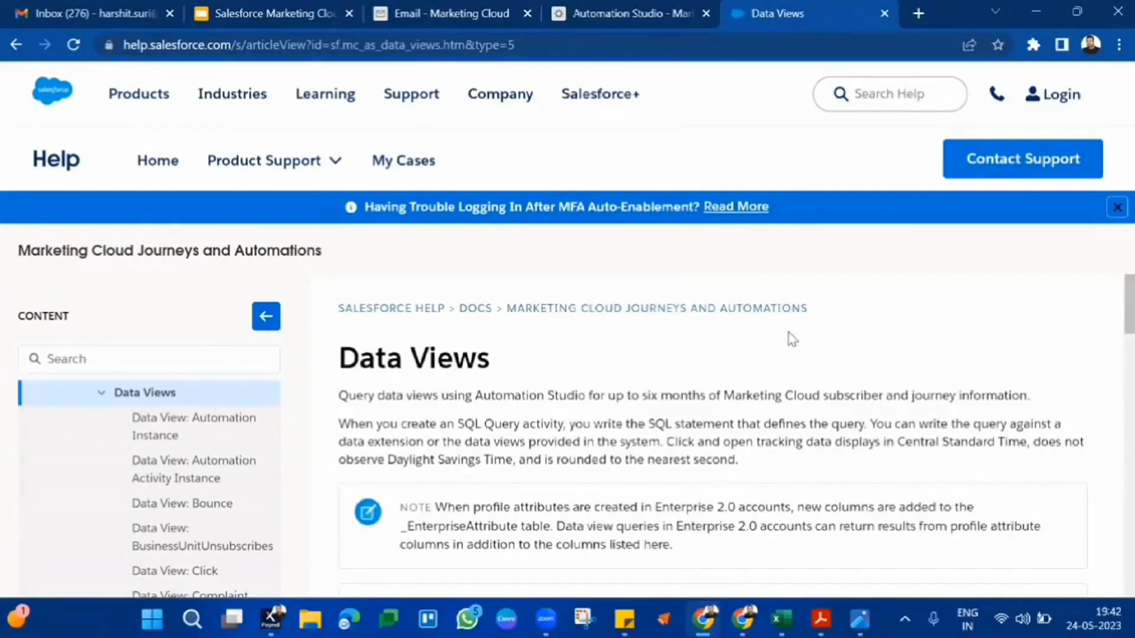
scroll(792, 339, down, 9)
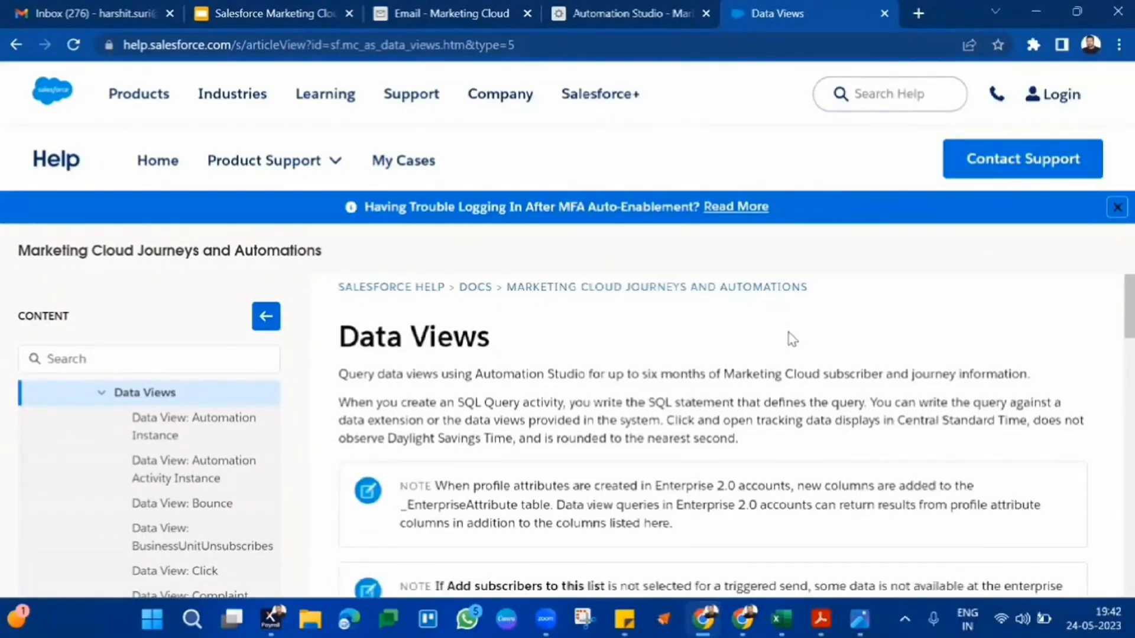
scroll(790, 333, down, 4)
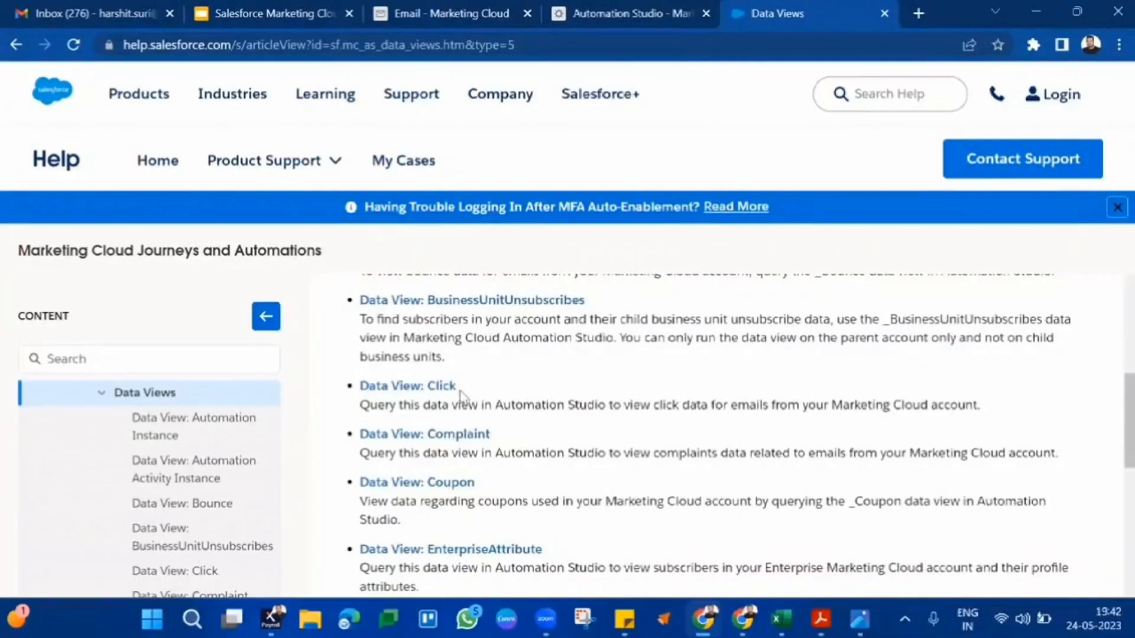
- Switch to Email Studio's My Tracking list and examine the Job ID and Open Rate of the 5/19/2023 4:07 AM send
click(505, 13)
scroll(788, 304, right, 3)
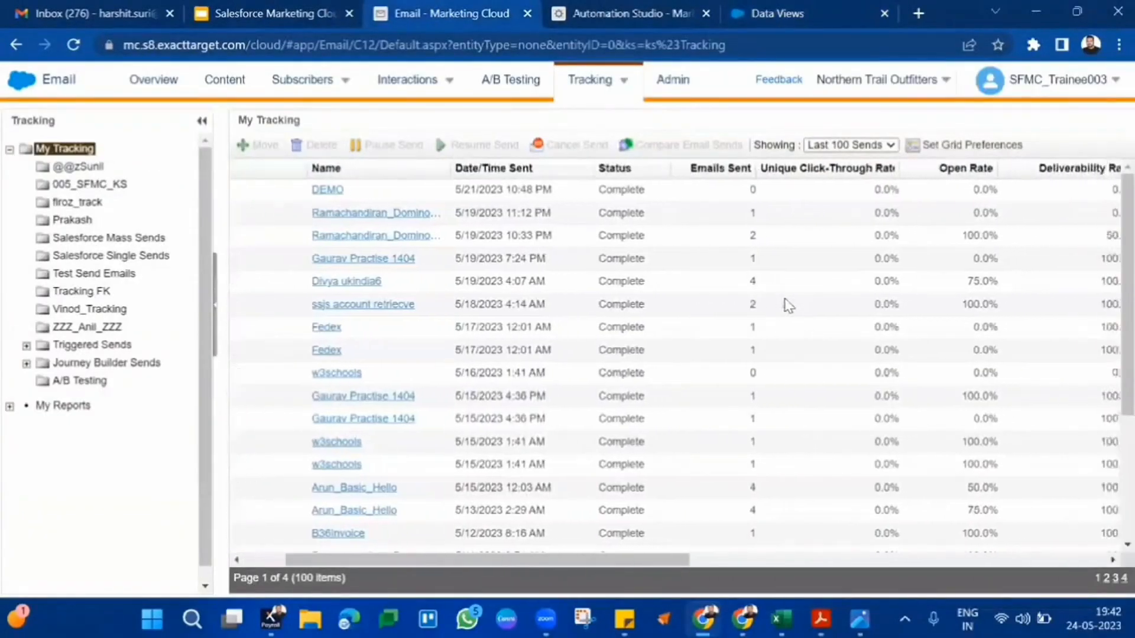
scroll(787, 305, right, 1)
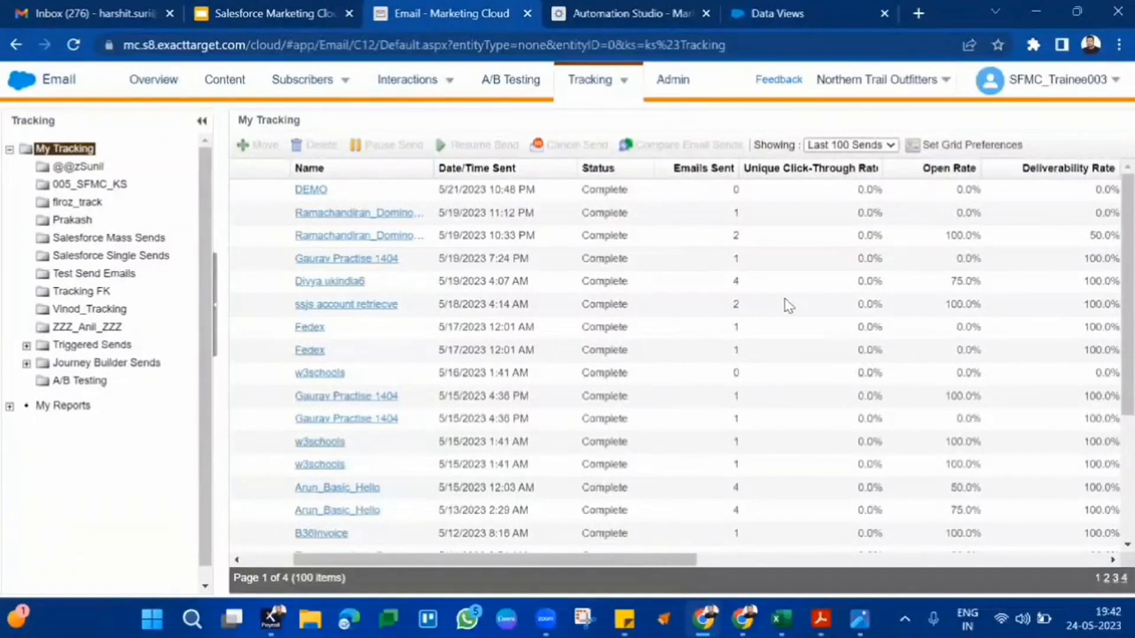
scroll(788, 304, left, 4)
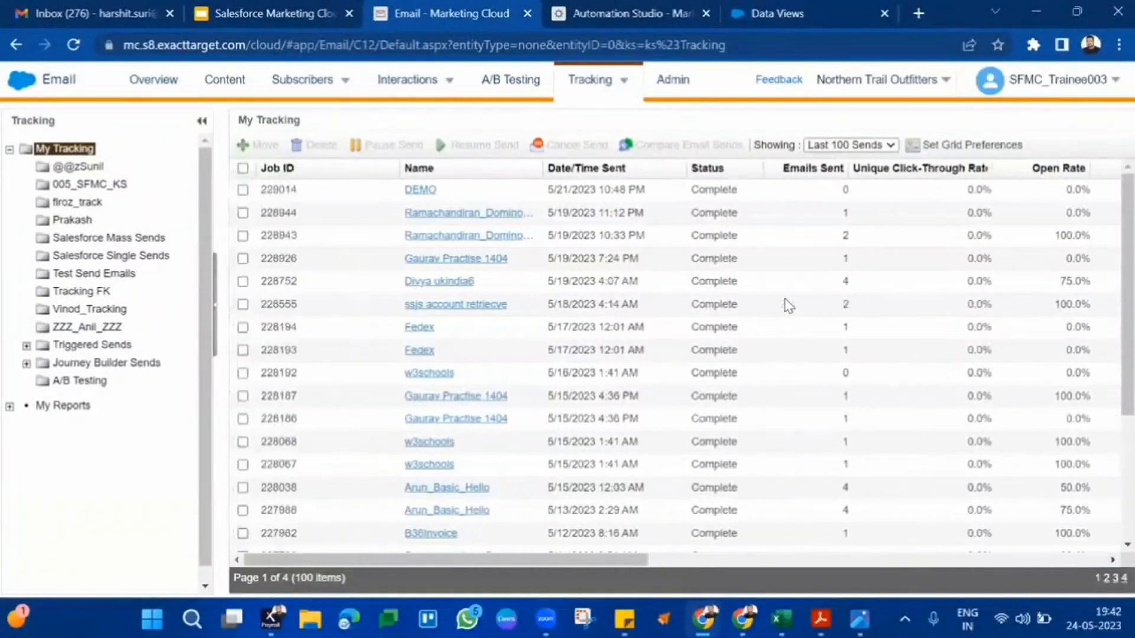
double_click(286, 283)
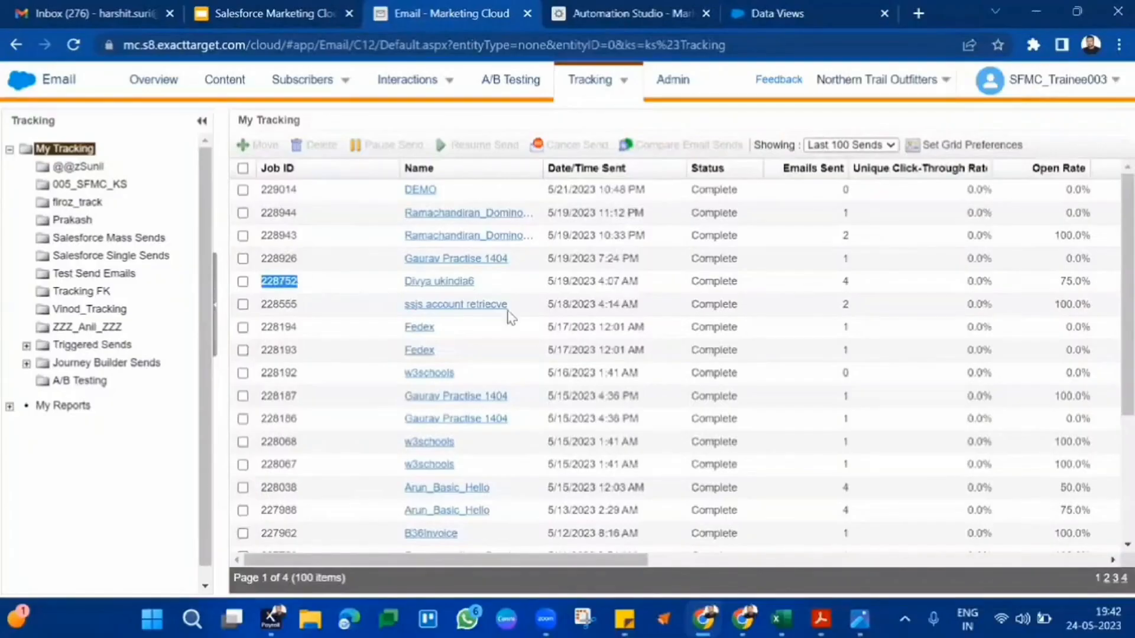
scroll(844, 280, right, 1)
scroll(845, 285, right, 3)
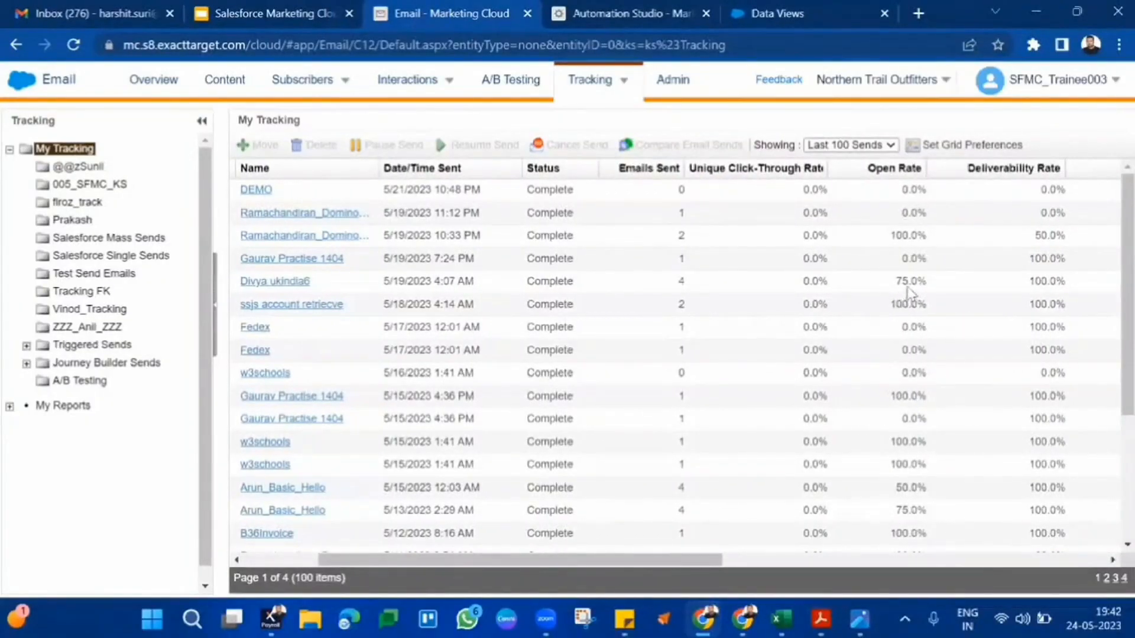
double_click(908, 283)
- Compare the Job IDs of the 5/18/2023 4:14 AM and 5/19/2023 4:07 AM sends and recheck the latter's Open Rate
scroll(286, 276, down, 1)
scroll(286, 275, left, 2)
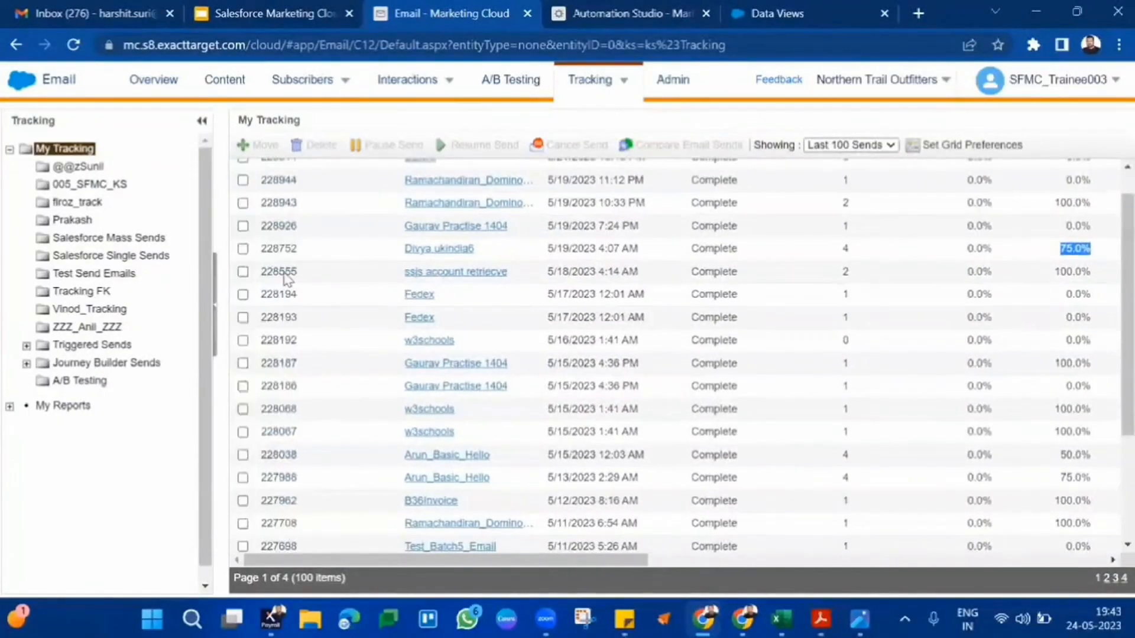
double_click(279, 272)
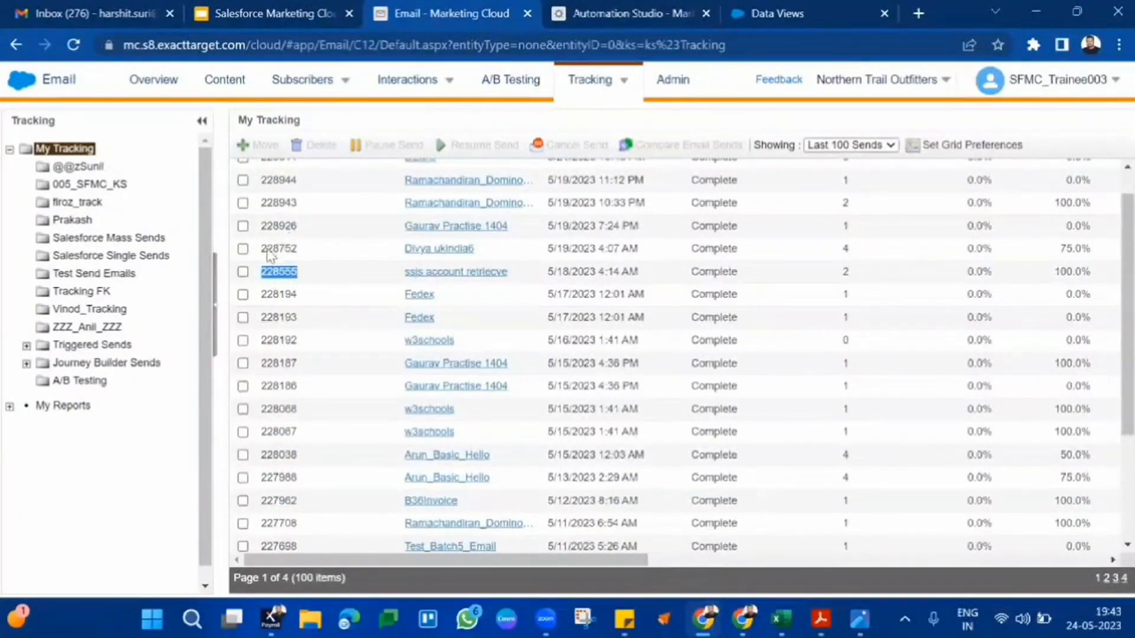
double_click(269, 253)
scroll(942, 284, up, 1)
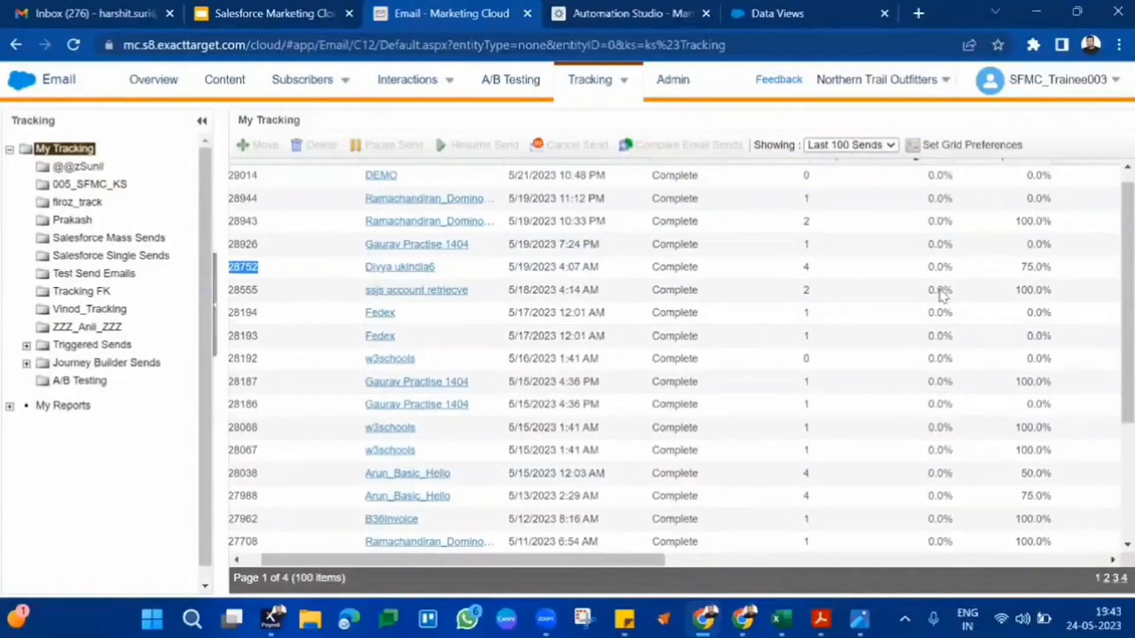
scroll(943, 284, right, 2)
double_click(949, 282)
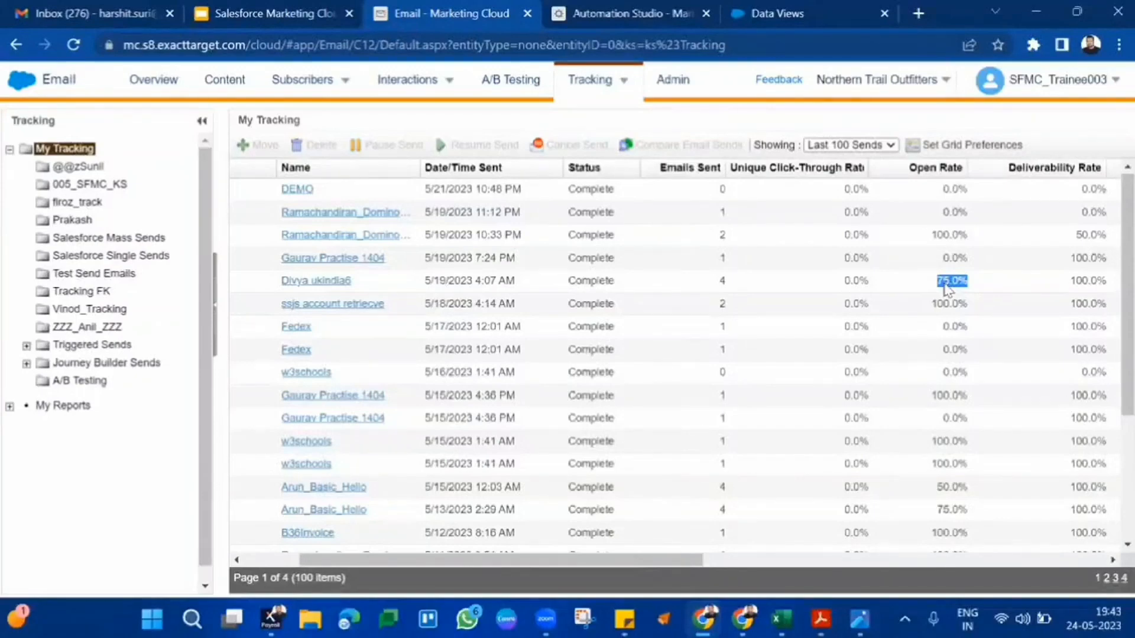
scroll(947, 288, left, 2)
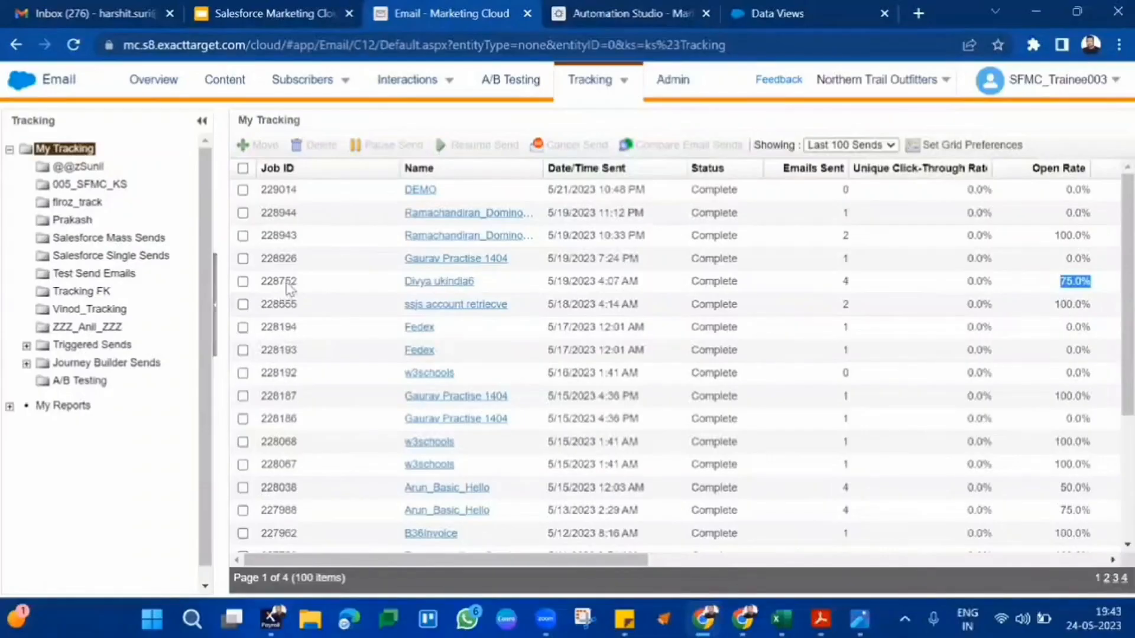
double_click(279, 281)
- Check the Data Views article briefly and recheck the Job ID of the 5/19/2023 4:07 AM send in My Tracking
click(768, 13)
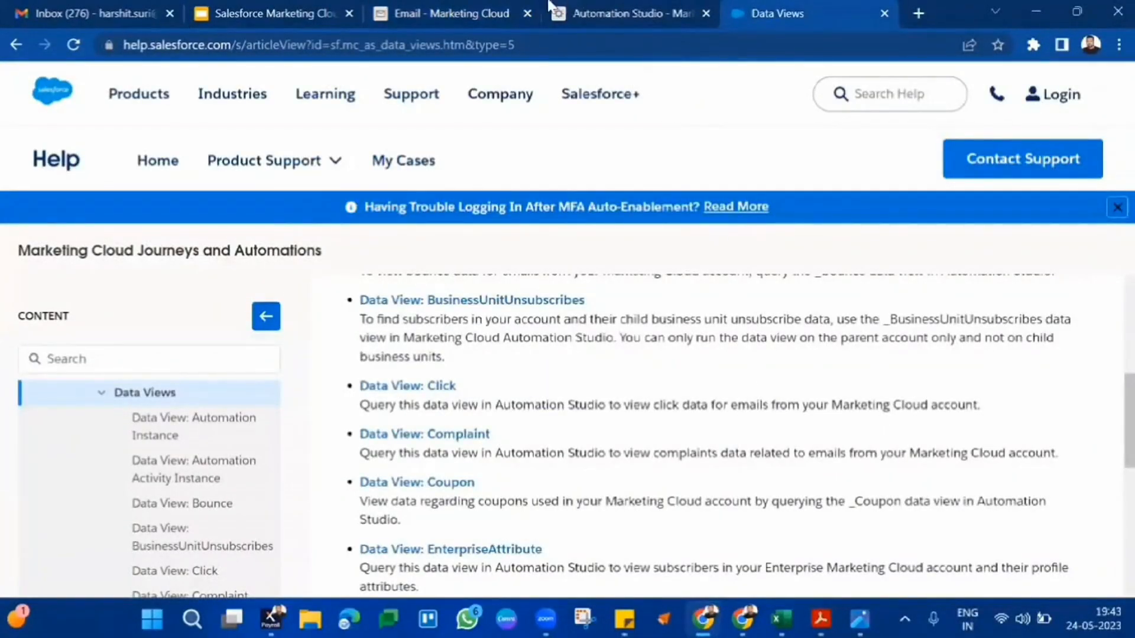
click(502, 9)
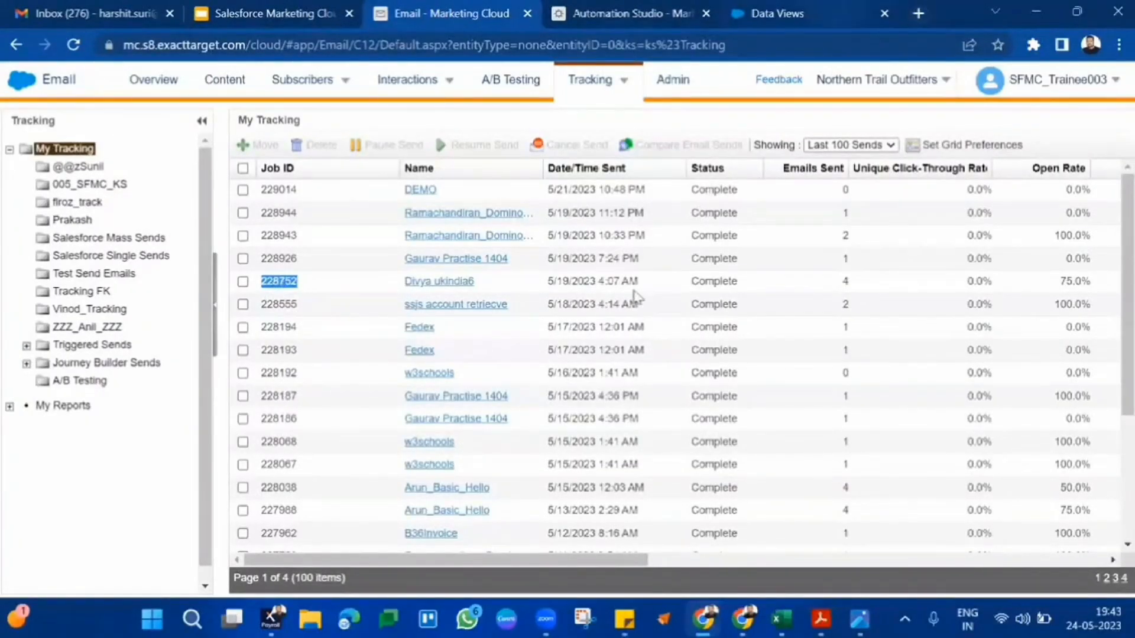
- Find the Open data view entry in the Data Views article and open its page
click(777, 14)
scroll(596, 426, up, 5)
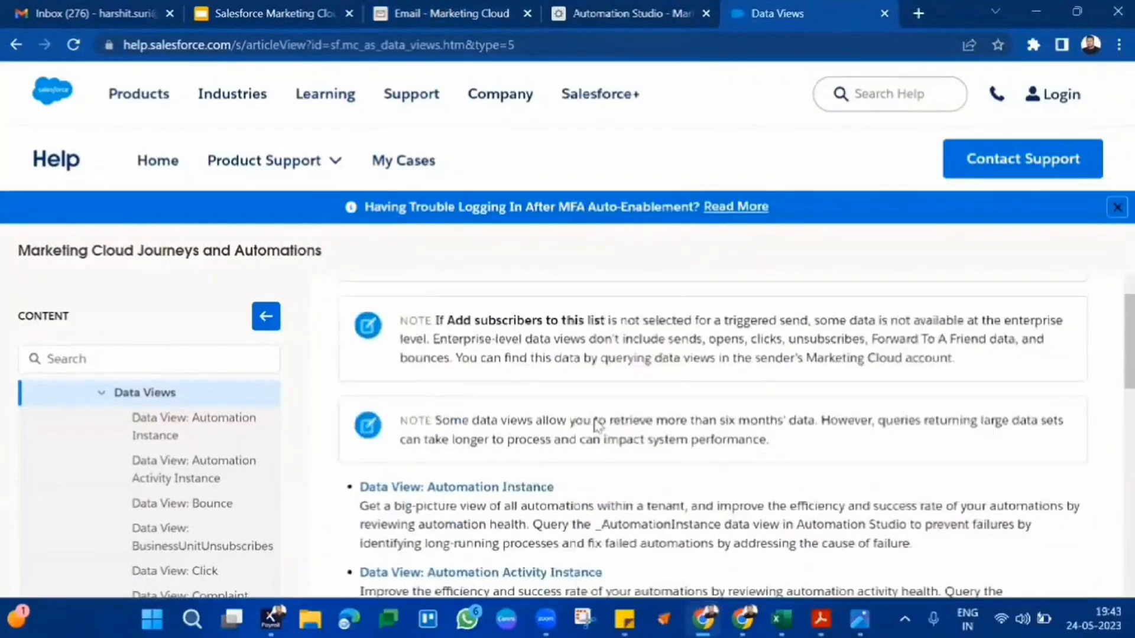
scroll(597, 424, up, 3)
scroll(597, 425, down, 9)
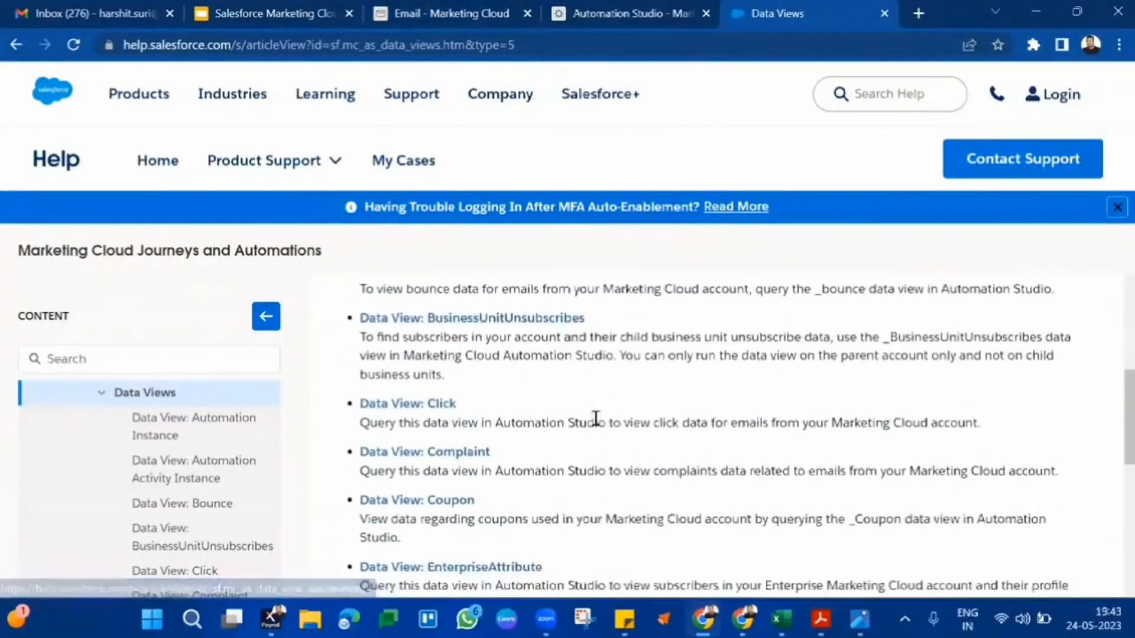
scroll(596, 419, down, 6)
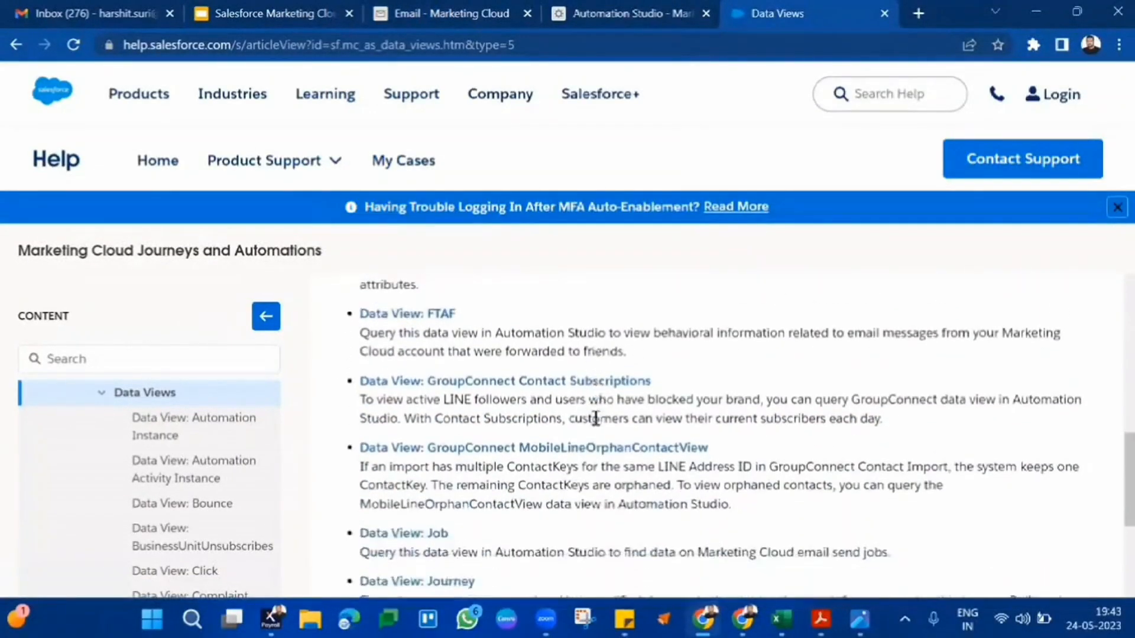
scroll(596, 419, down, 6)
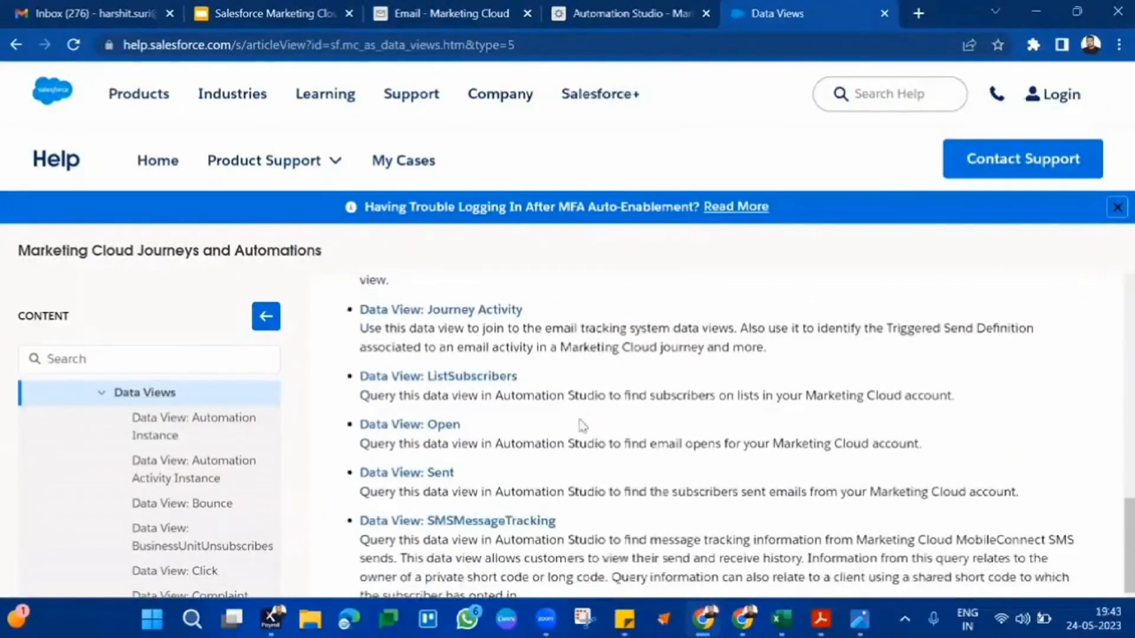
triple_click(467, 426)
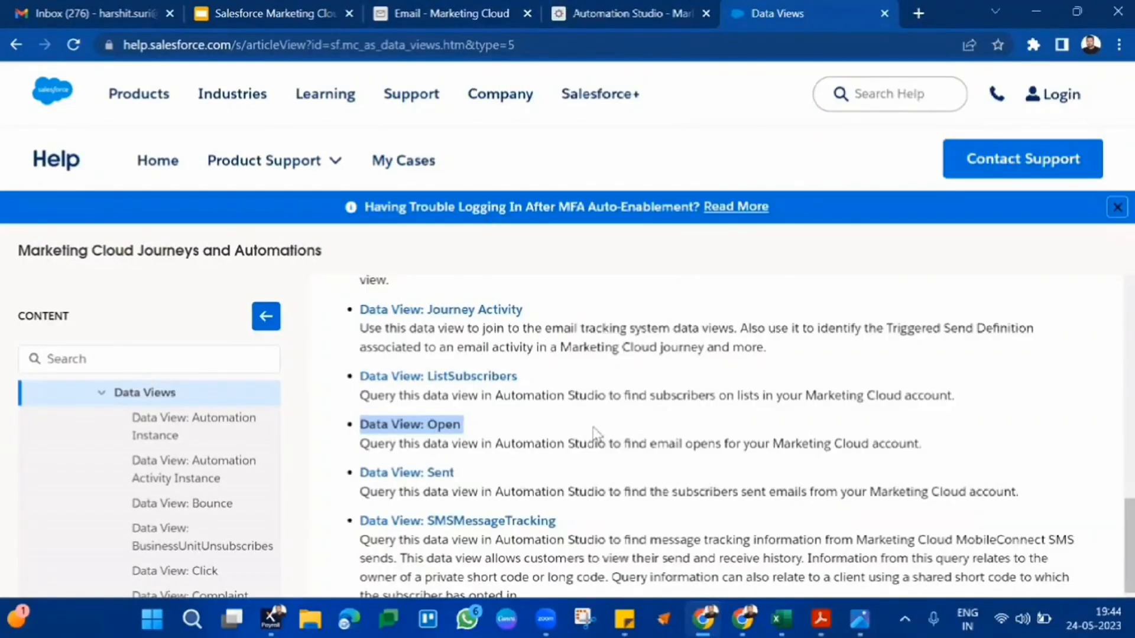
click(436, 429)
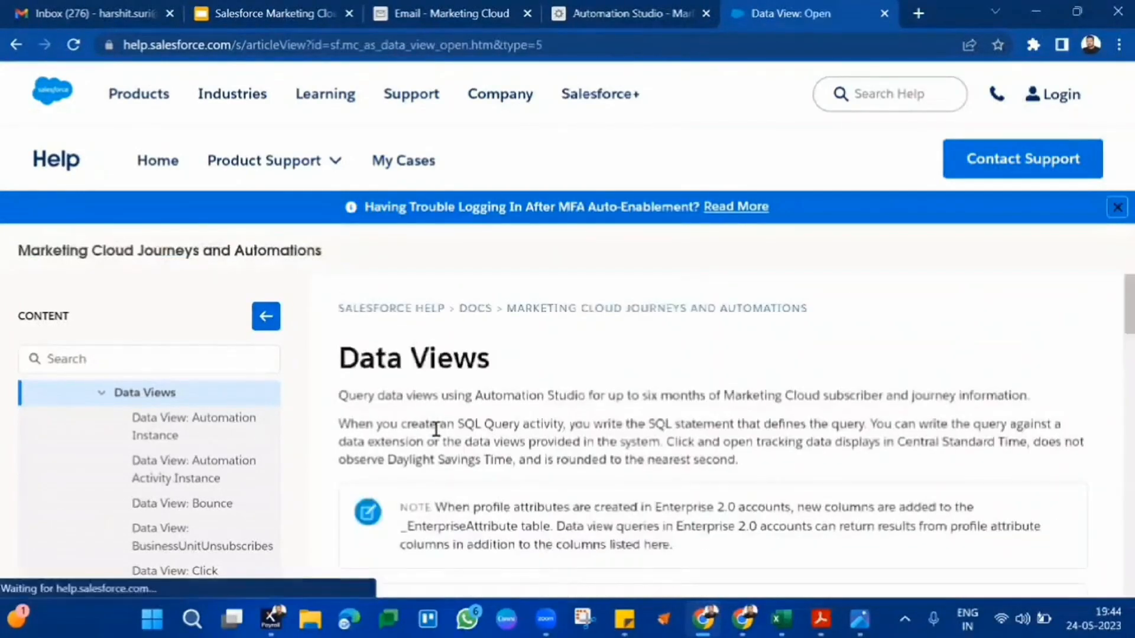
- Examine the AccountID, OYBAccountID and JobID rows in the Open data view's column table
scroll(653, 427, down, 5)
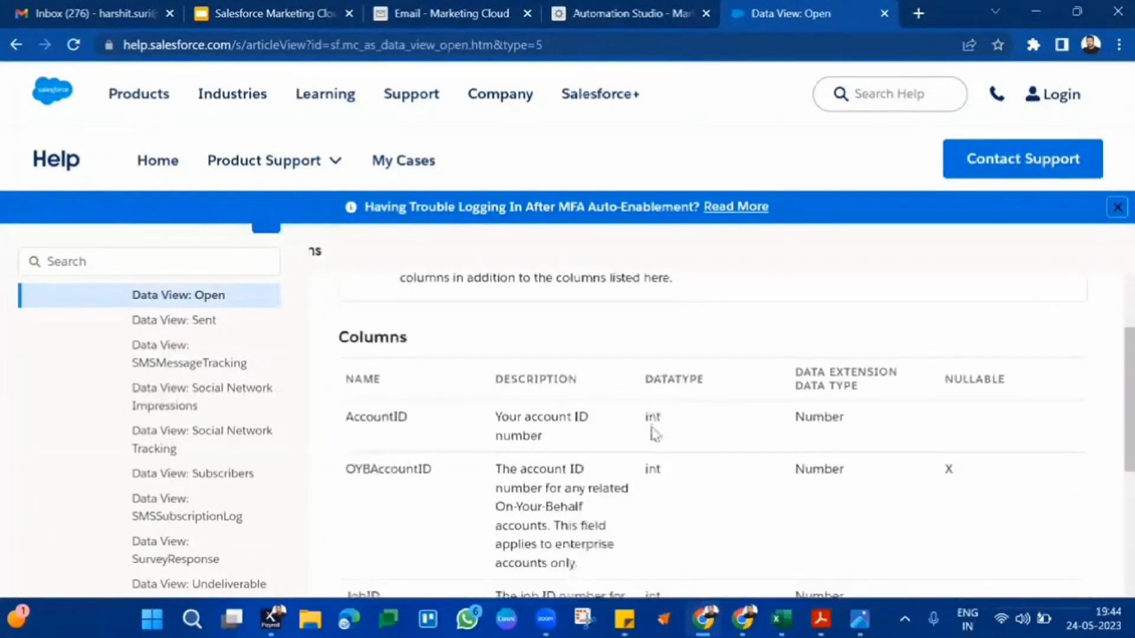
double_click(391, 342)
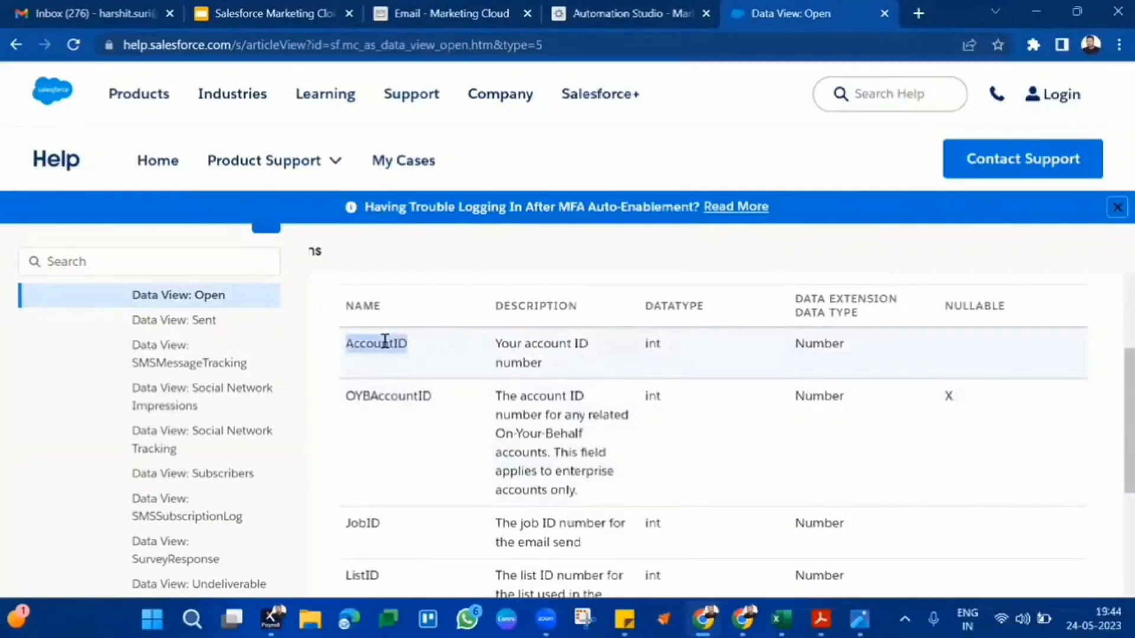
click(386, 402)
double_click(386, 402)
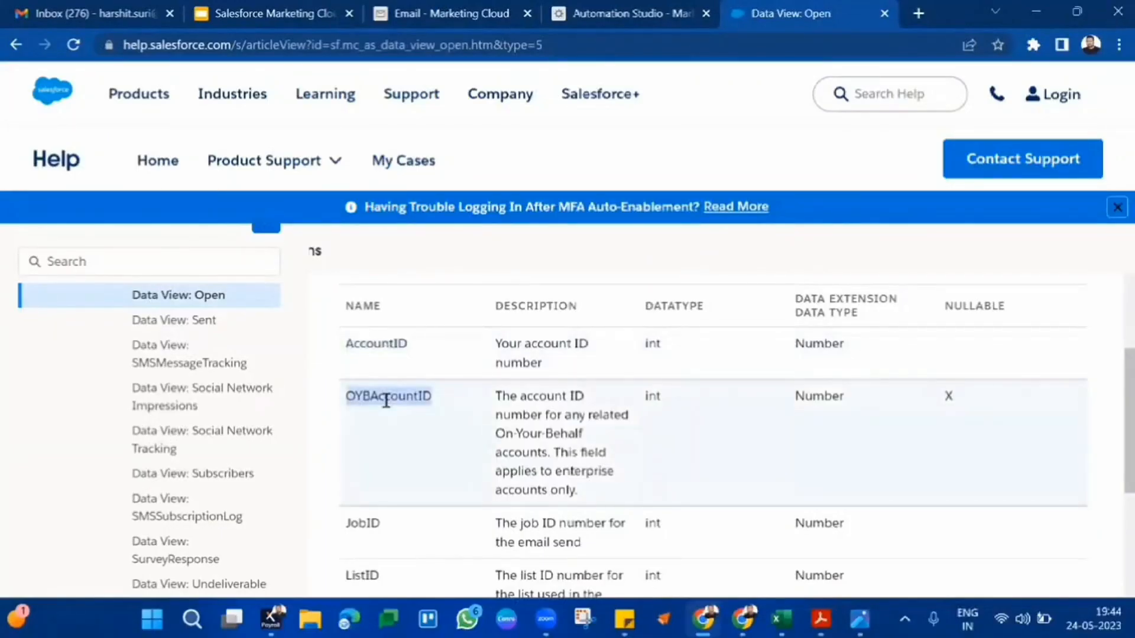
scroll(386, 401, down, 2)
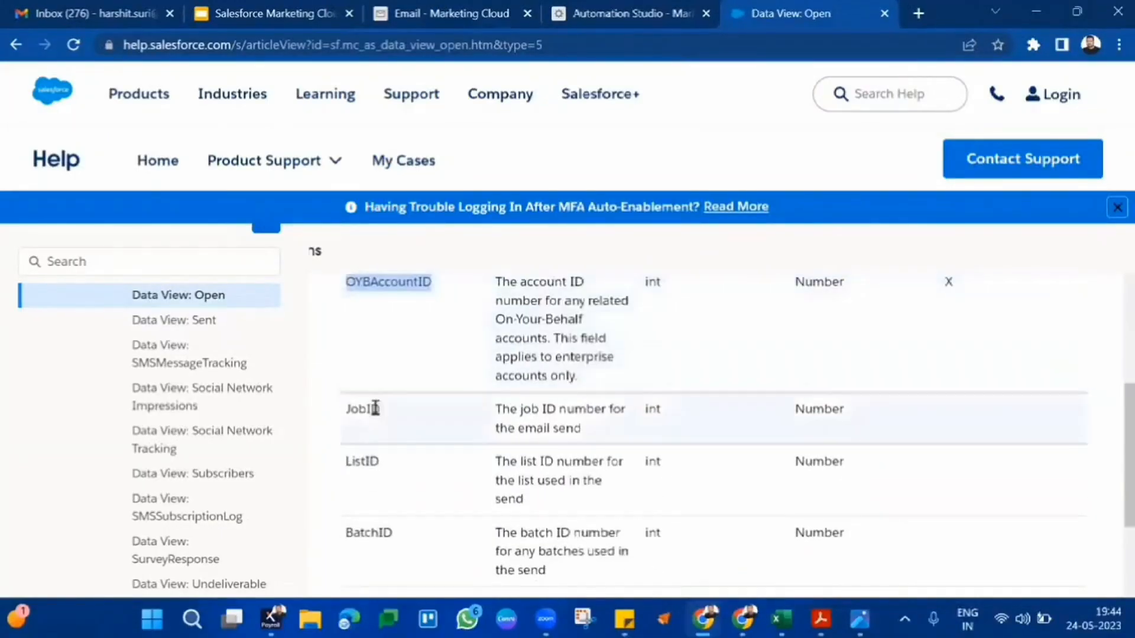
double_click(374, 408)
scroll(375, 408, down, 2)
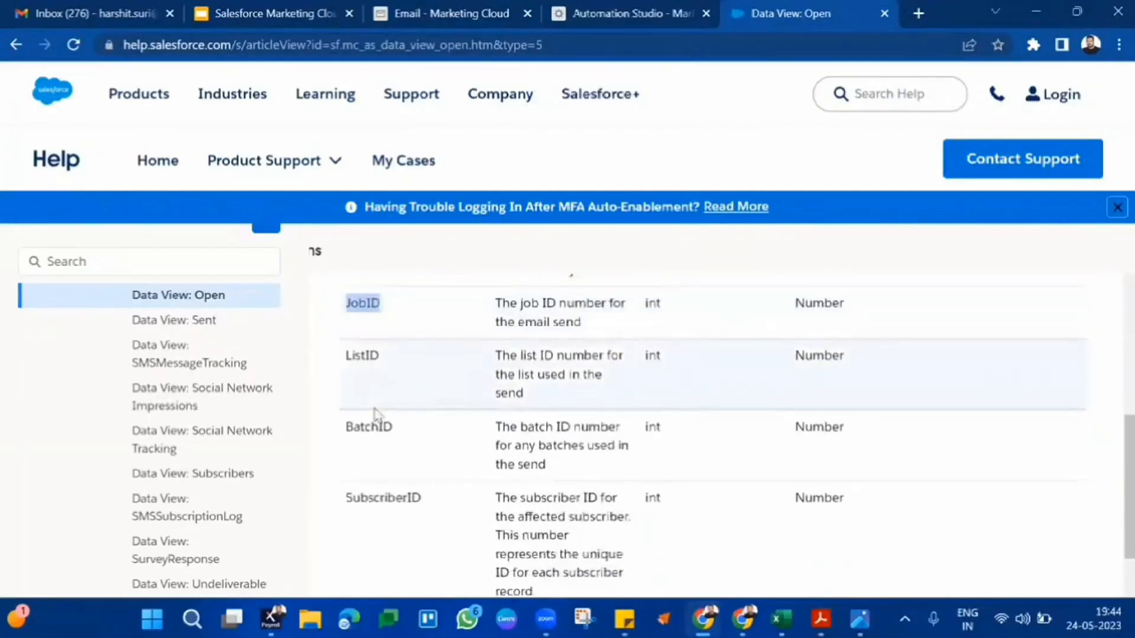
- Examine the BatchID, SubscriberID, SubscriberKey and EventDate rows of the Open data view
double_click(370, 422)
scroll(370, 423, down, 1)
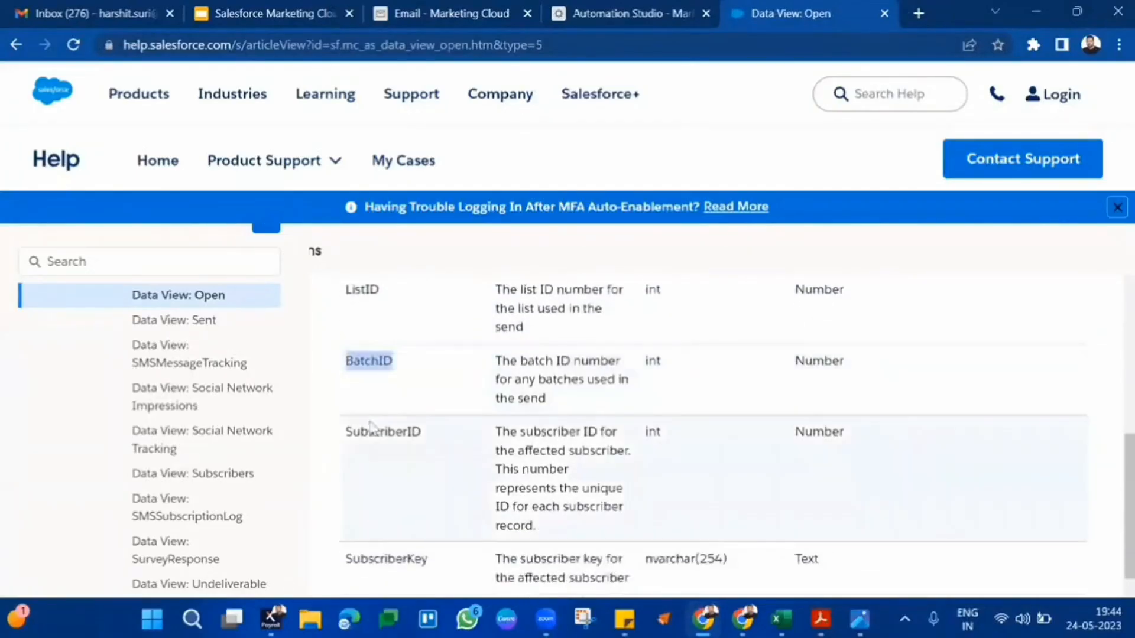
double_click(370, 429)
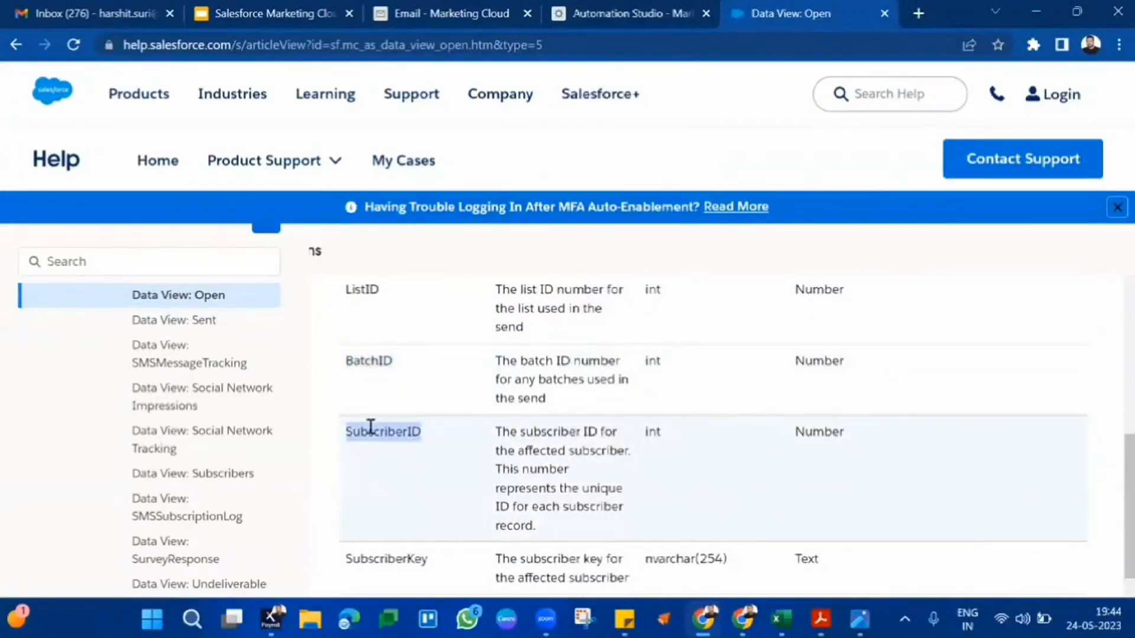
scroll(371, 426, down, 2)
double_click(366, 467)
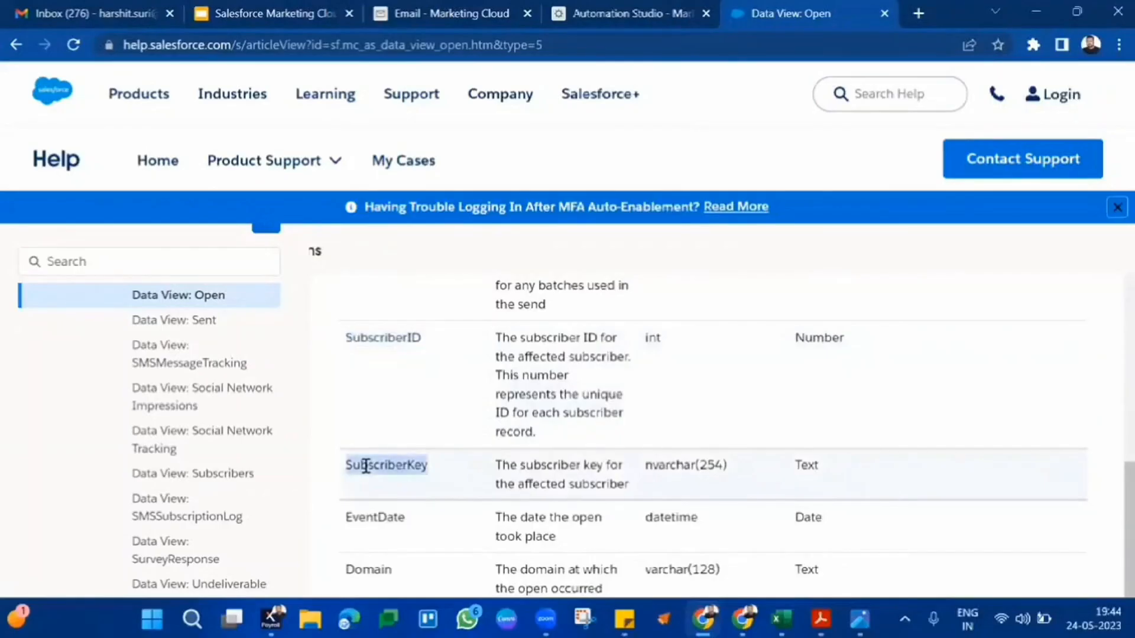
scroll(366, 466, down, 1)
double_click(365, 463)
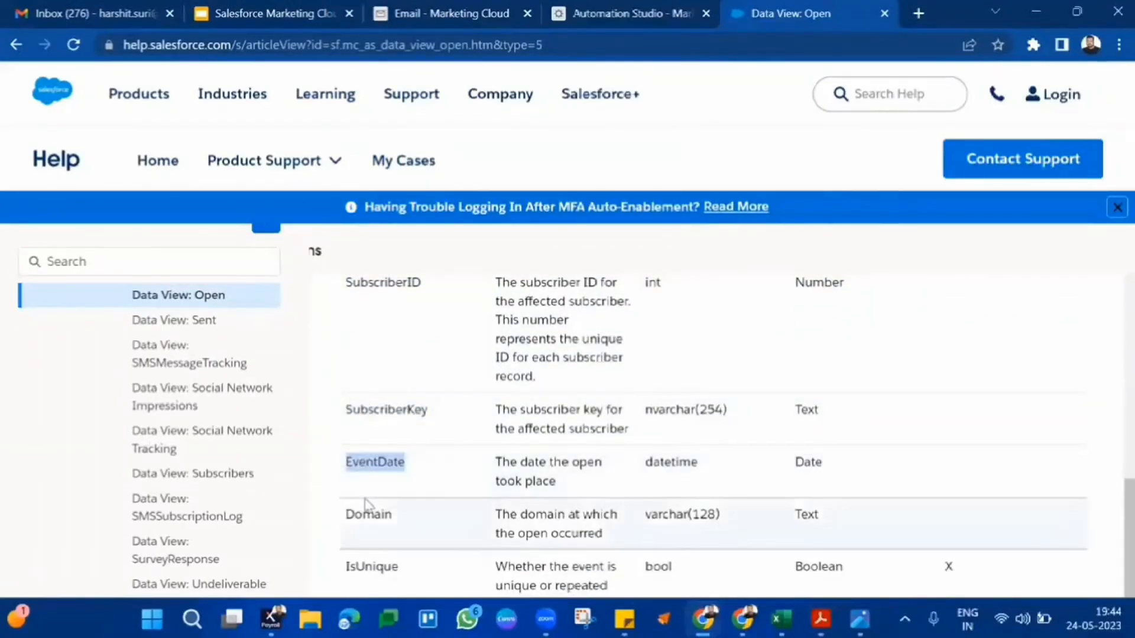
- Compare the SubscriberKey and JobID rows of the Open data view, ending on JobID
double_click(403, 410)
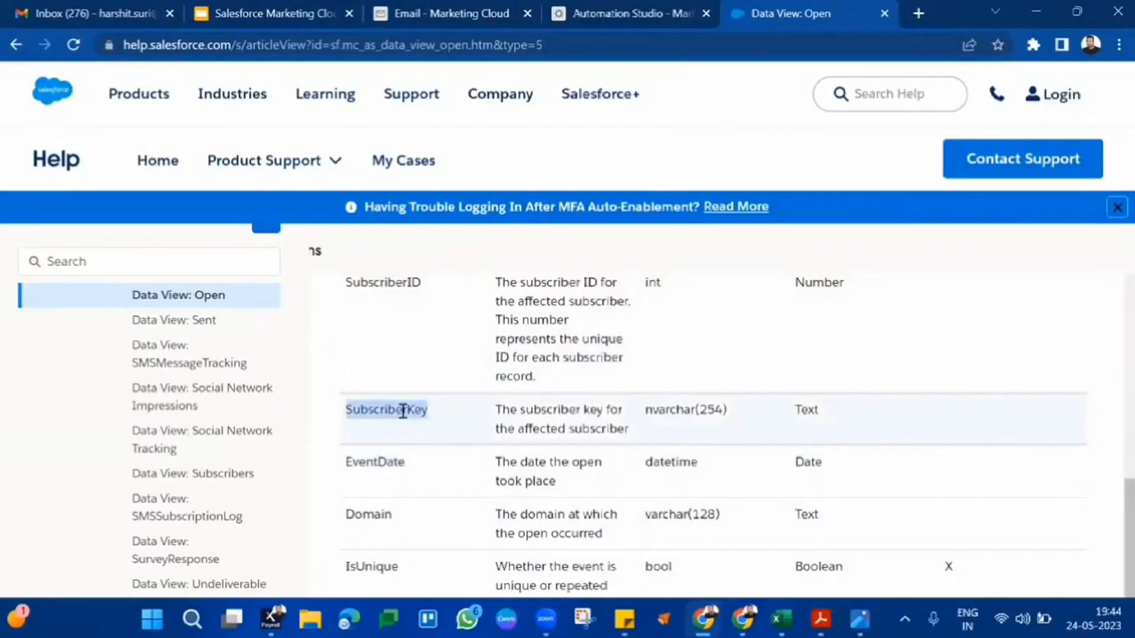
scroll(403, 410, up, 5)
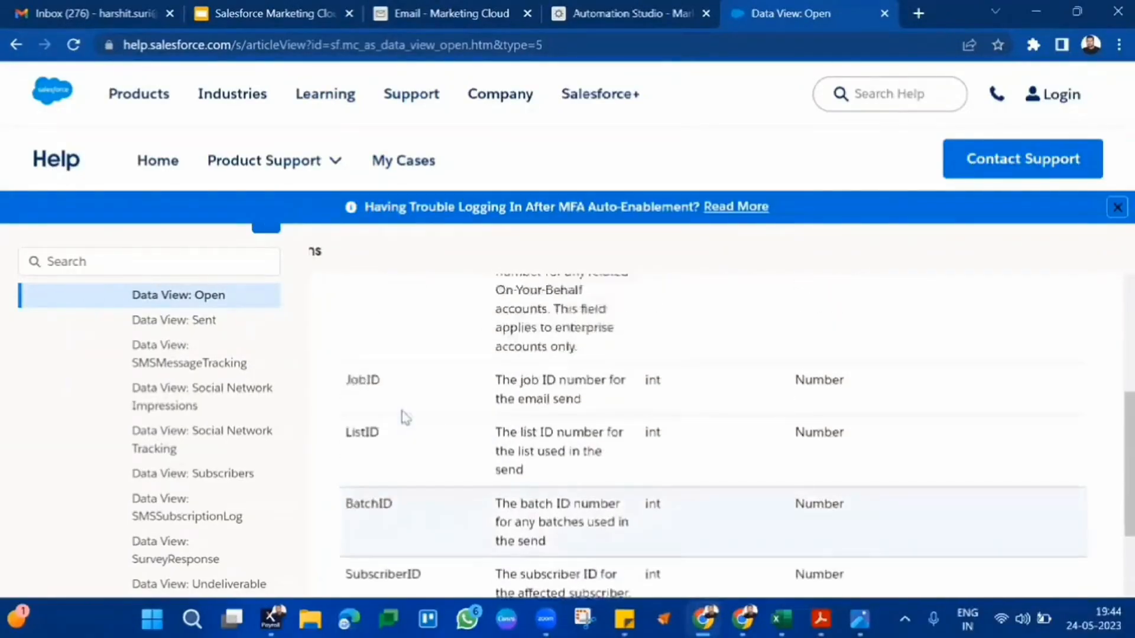
double_click(371, 402)
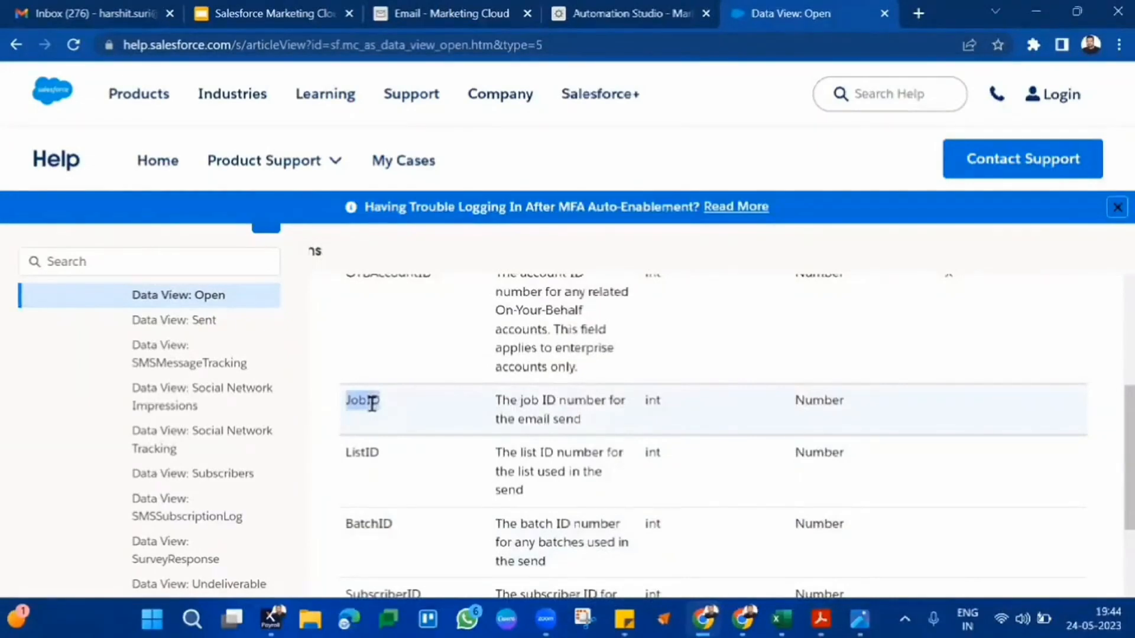
scroll(371, 403, down, 3)
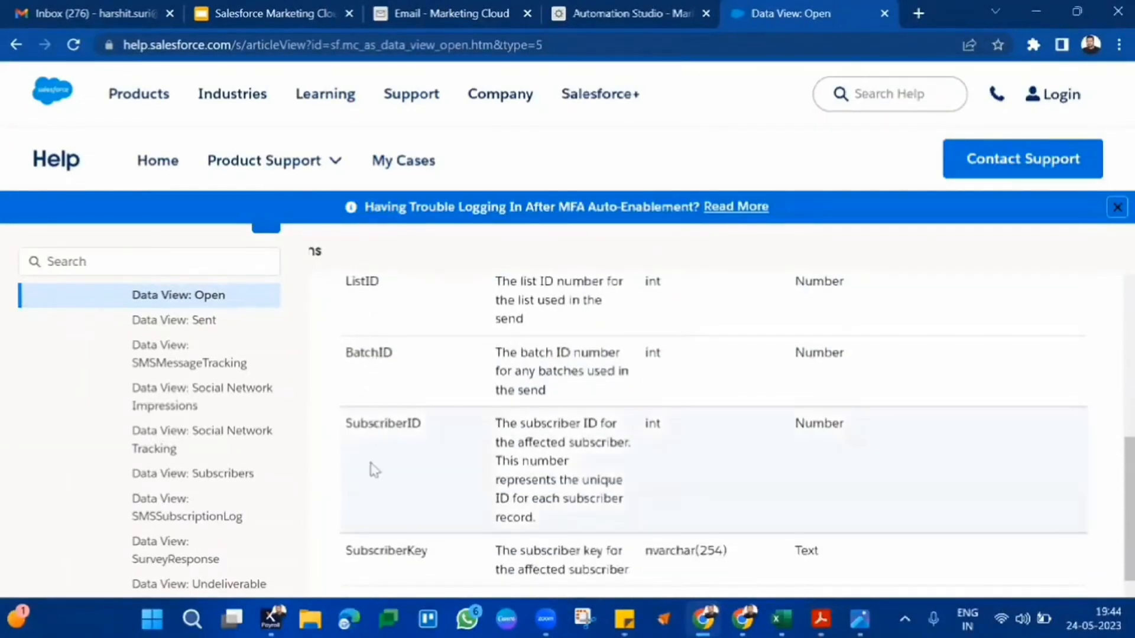
double_click(369, 551)
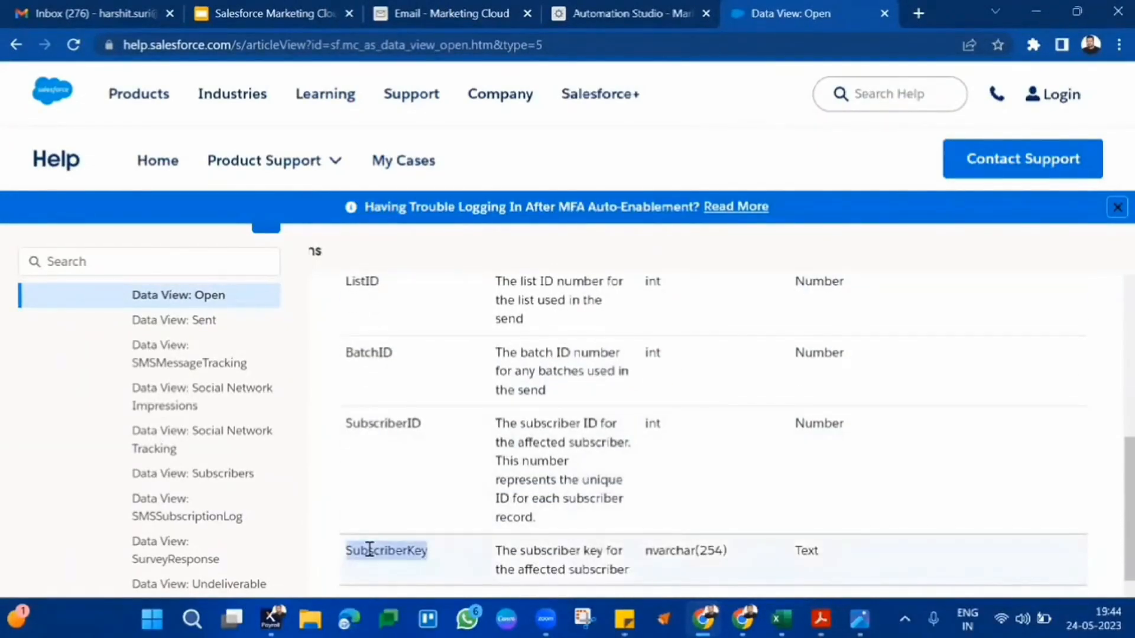
scroll(496, 432, up, 4)
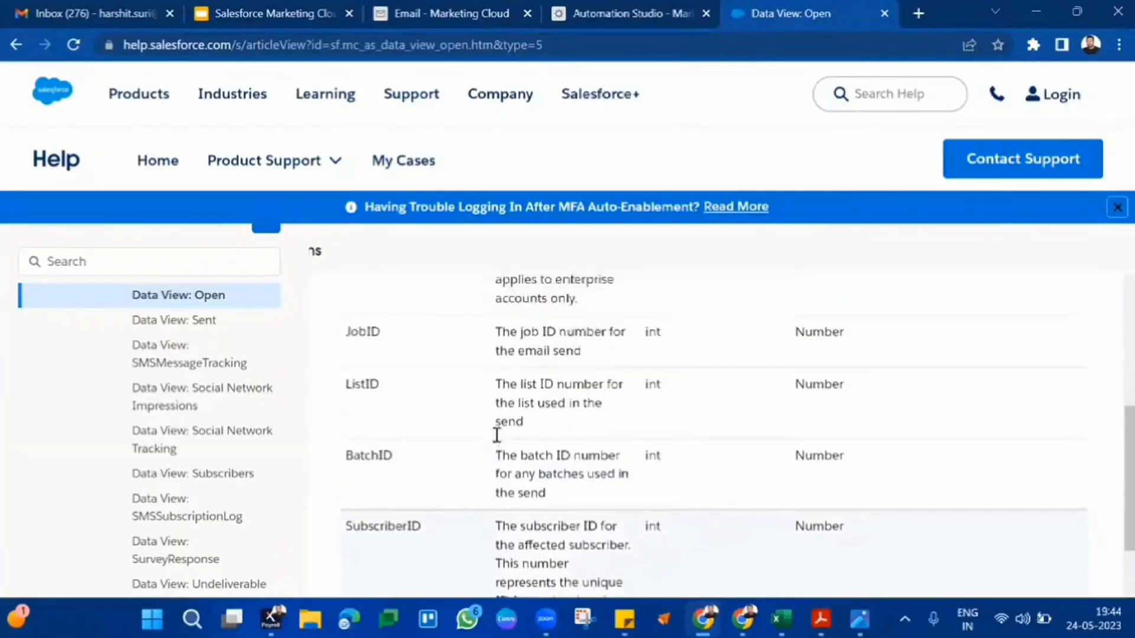
double_click(362, 449)
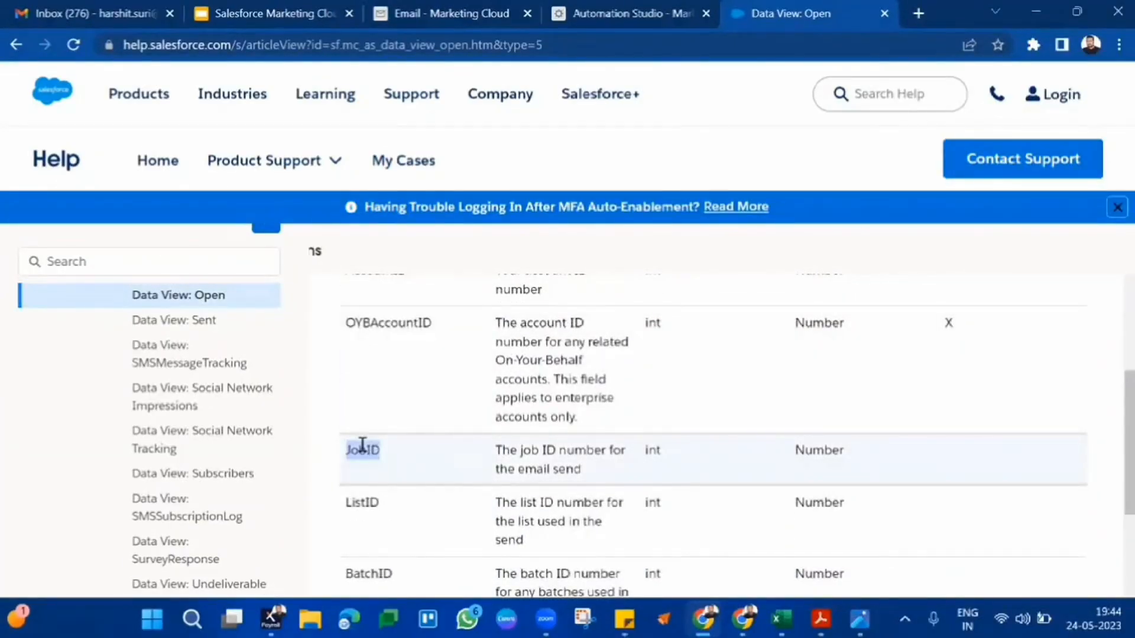
- Match the JobID column to the 5/19/2023 4:07 AM send in My Tracking and revisit the Open data view's title
click(487, 10)
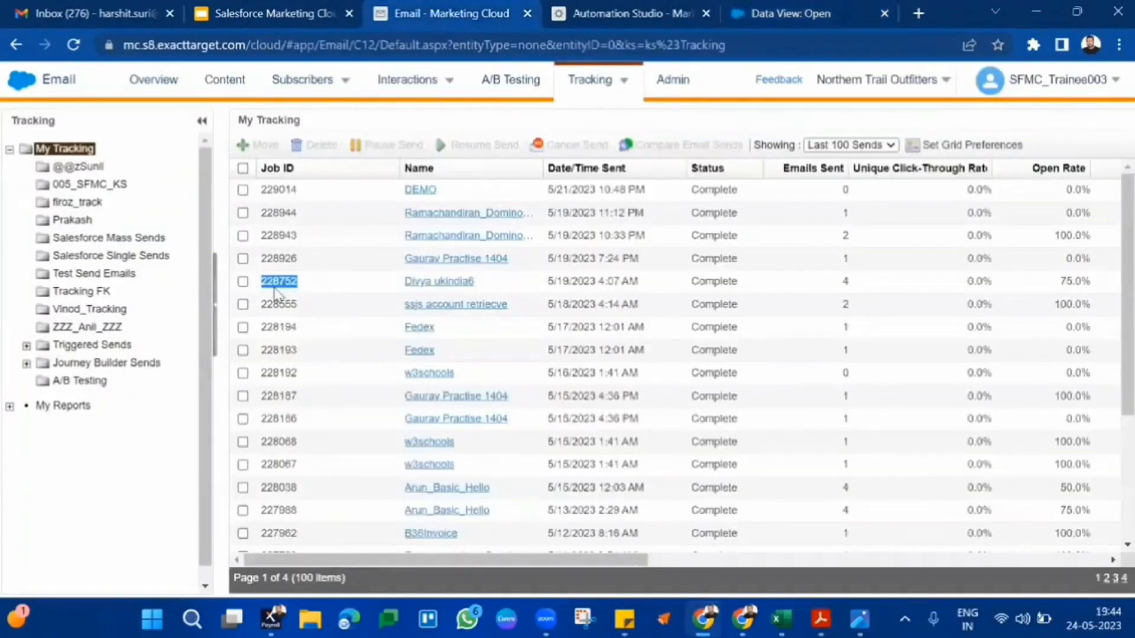
click(783, 8)
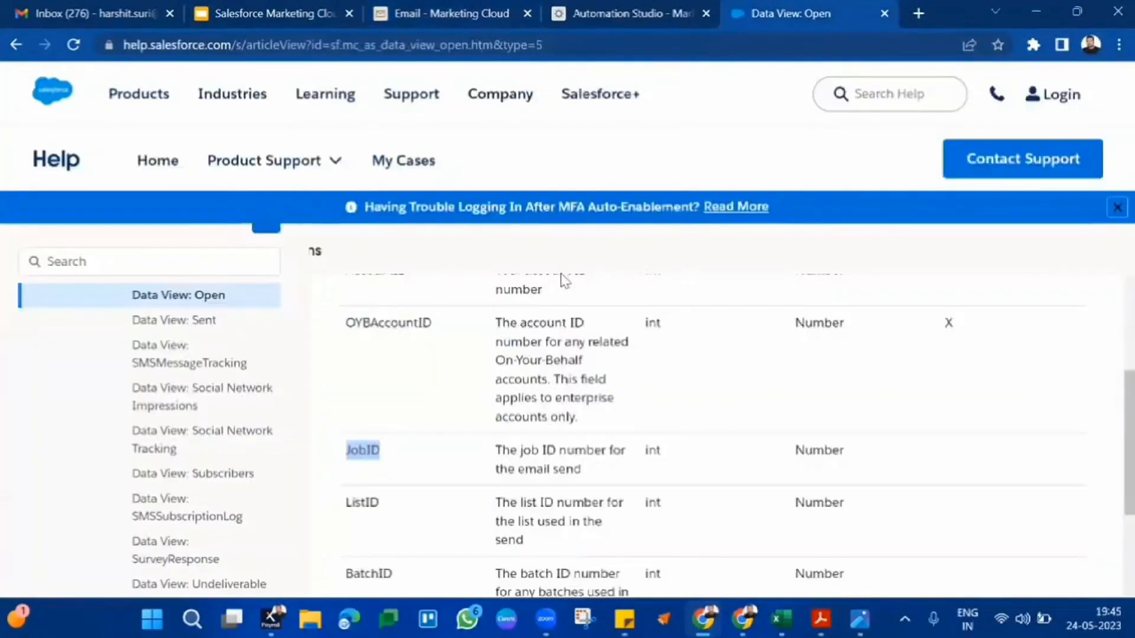
scroll(664, 360, up, 10)
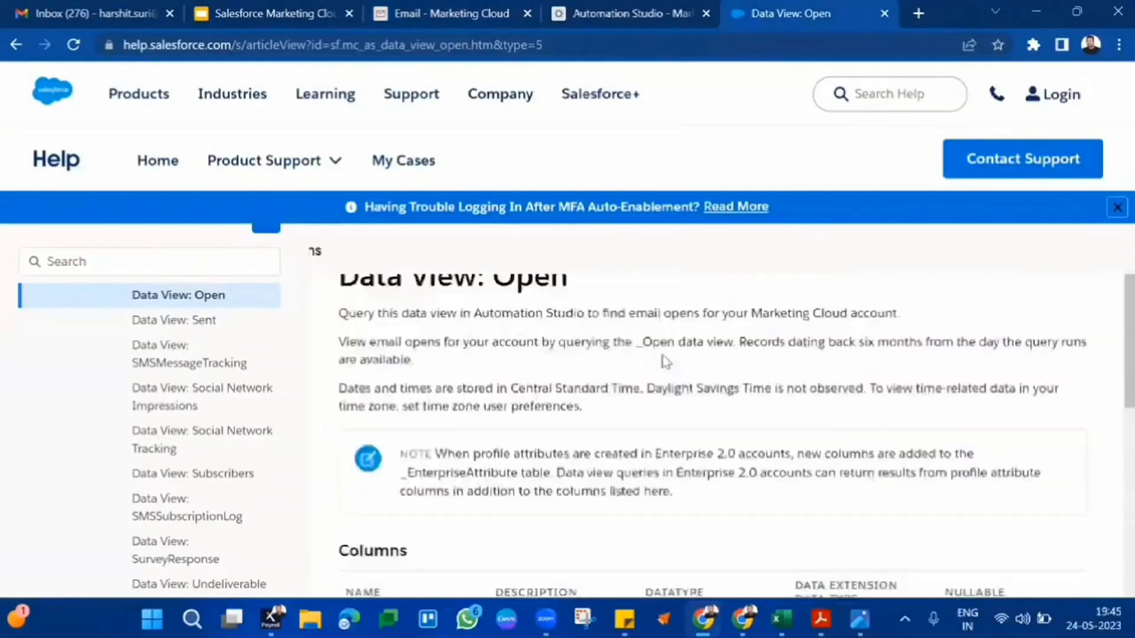
double_click(530, 355)
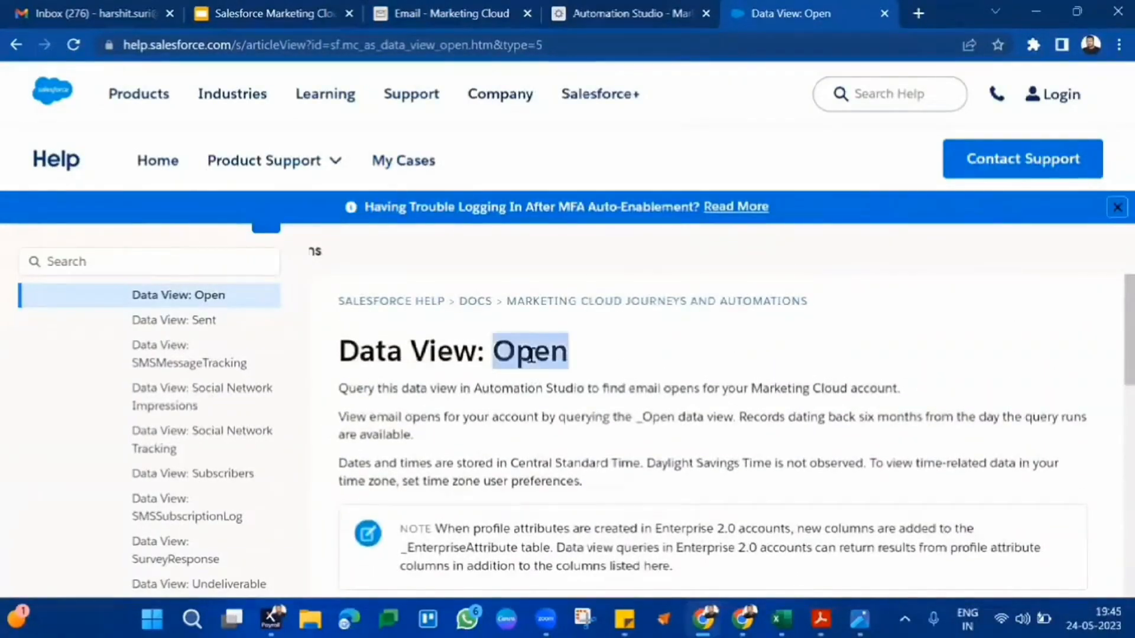
- Review the SubscriberKey and EventDate rows again in the Open data view's column table
scroll(757, 505, down, 8)
scroll(756, 504, down, 3)
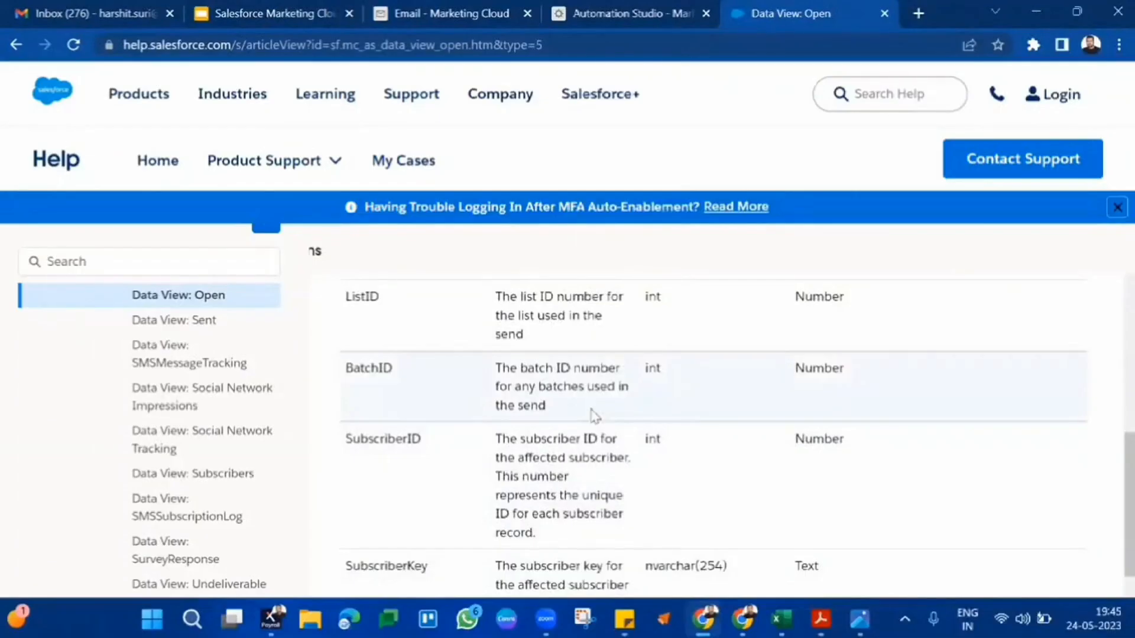
scroll(594, 416, down, 2)
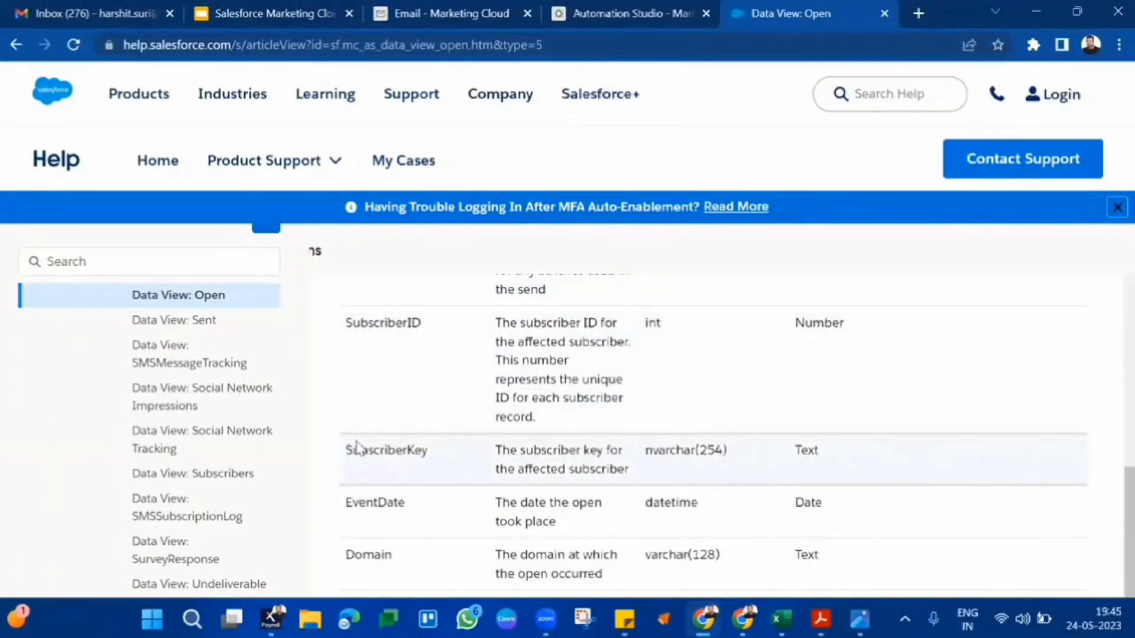
double_click(405, 449)
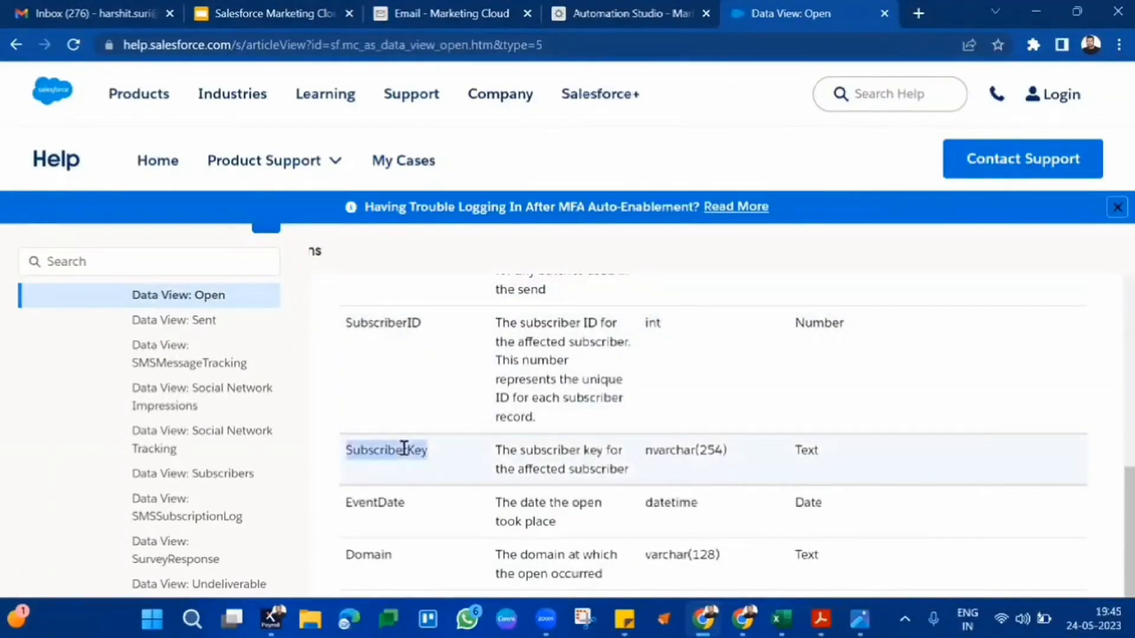
click(387, 507)
double_click(387, 507)
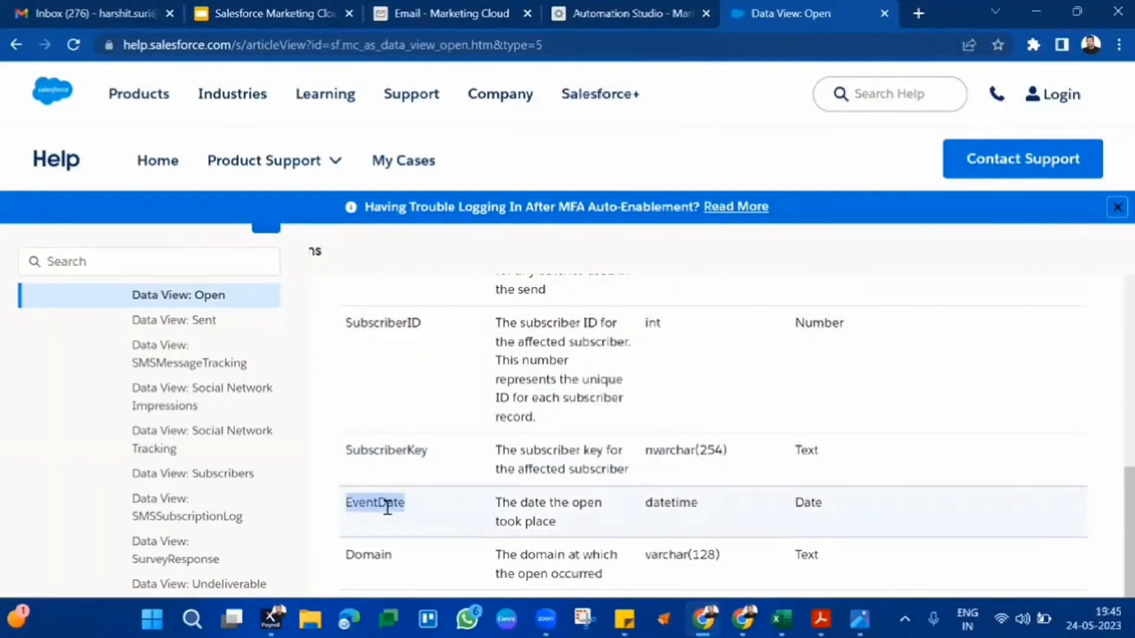
- Look over the rest of the Open data view's columns and switch back to Email Studio's My Tracking list
scroll(387, 506, up, 2)
scroll(406, 398, up, 2)
scroll(408, 398, down, 5)
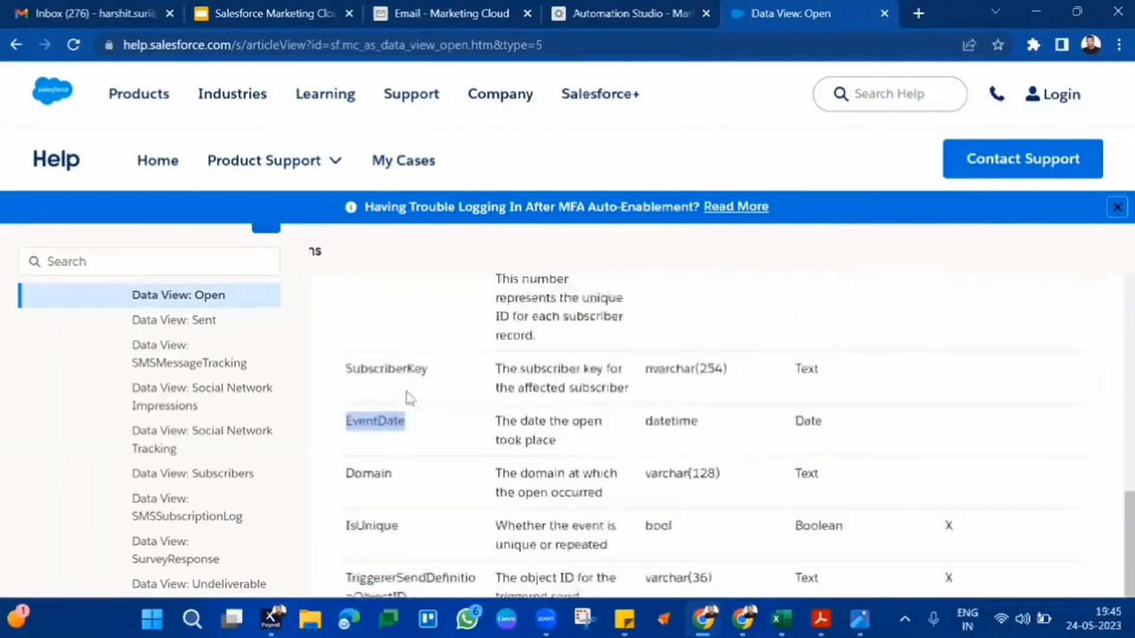
scroll(410, 398, down, 2)
scroll(406, 396, up, 7)
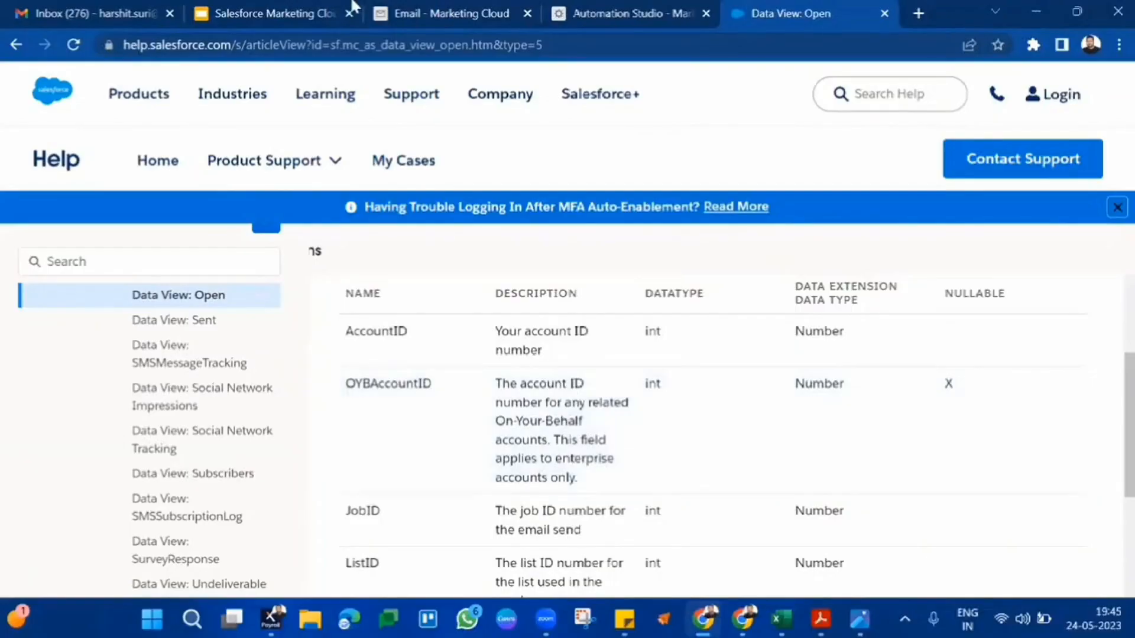
click(414, 8)
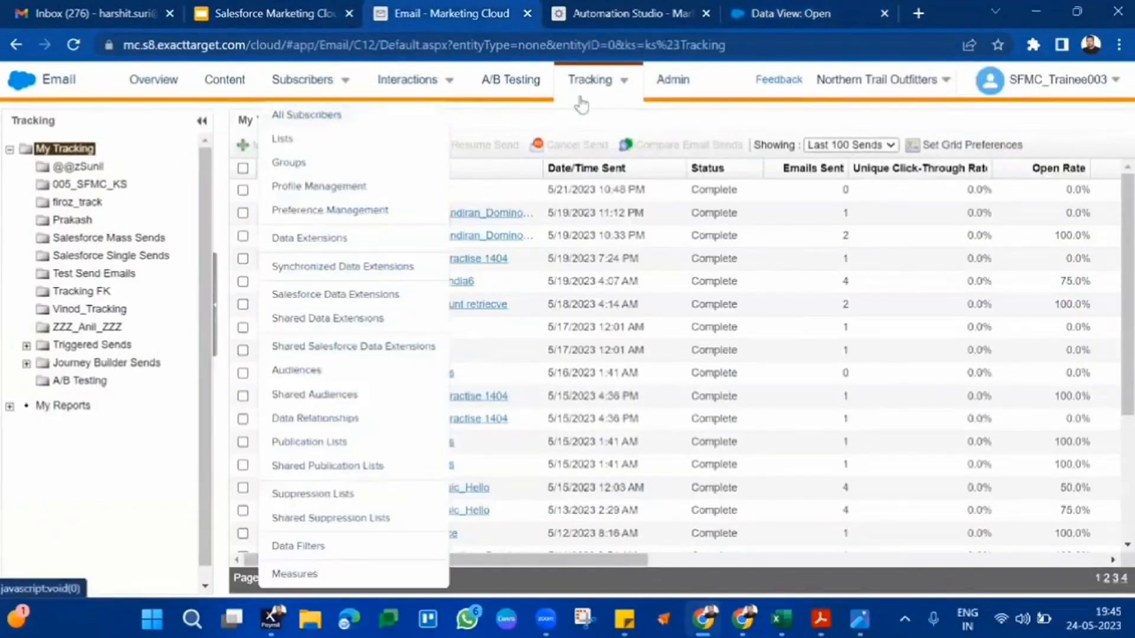
- Duplicate the Email Studio browser tab and place the copy ahead of the original
right_click(473, 8)
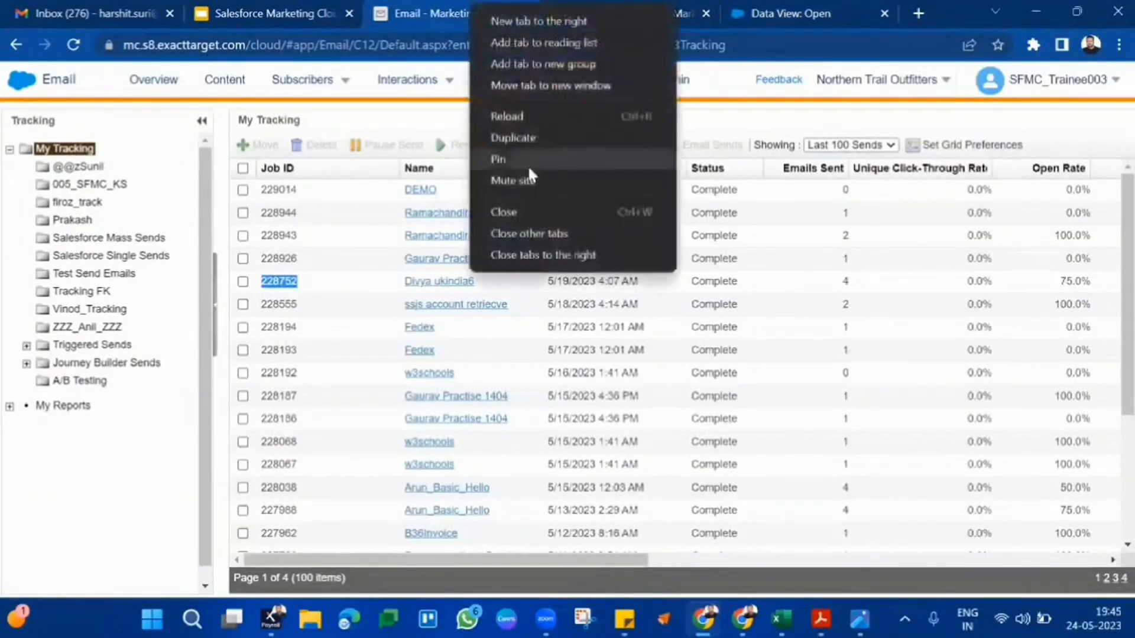
click(536, 133)
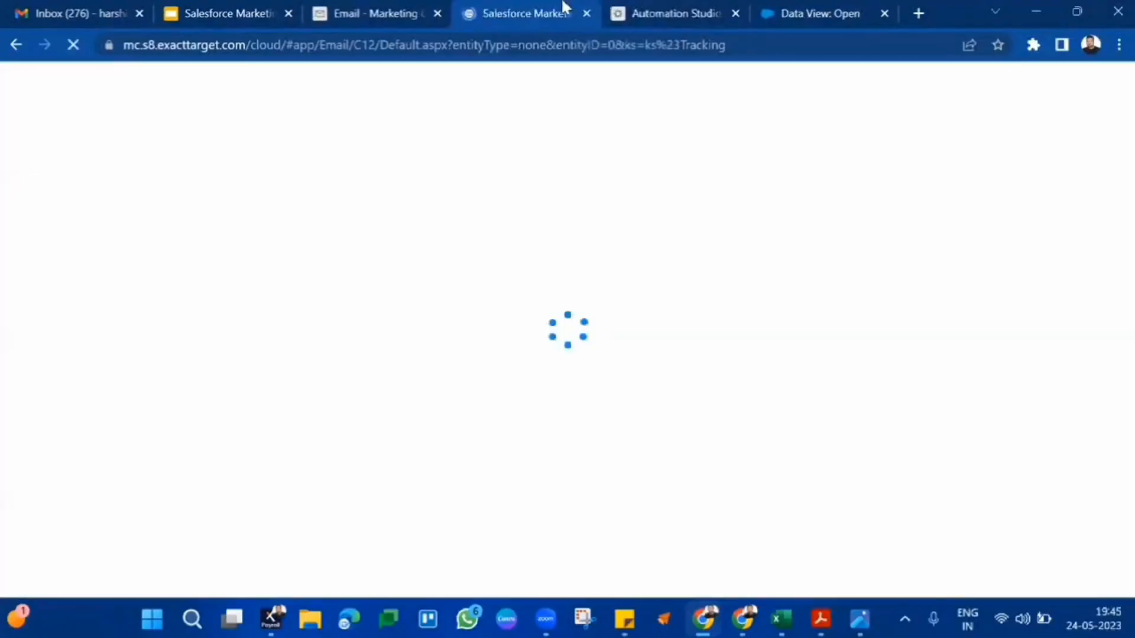
drag(561, 6, 408, 5)
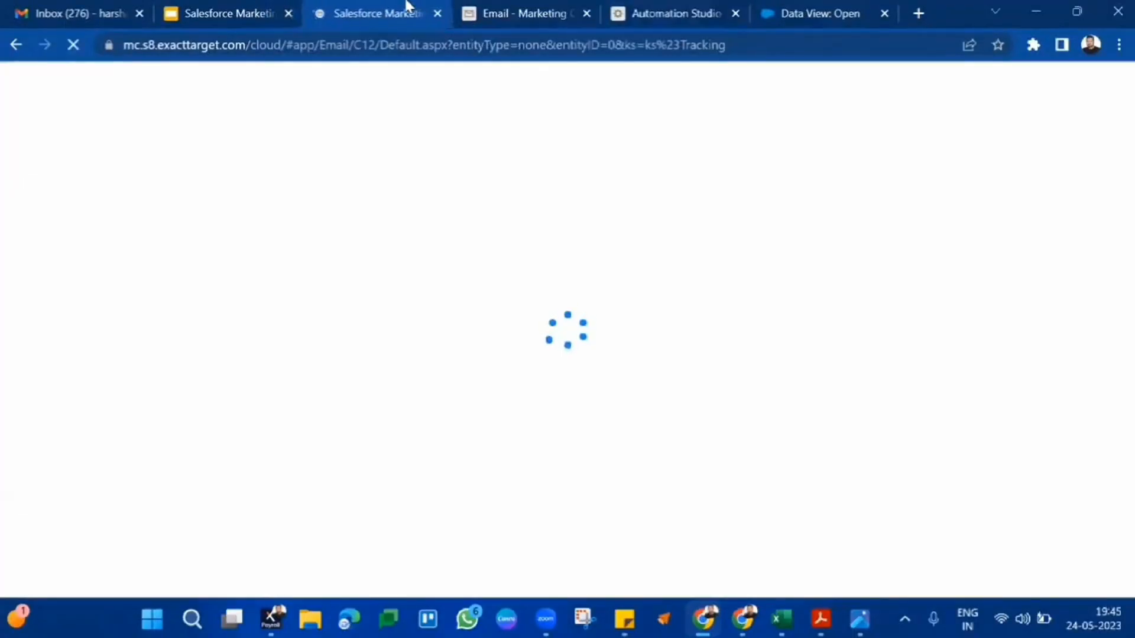
- Switch to Automation Studio and delete the B36Groups Refresh Group and B36SQLDemo SQL Query activities from the B36SQL workflow
click(667, 10)
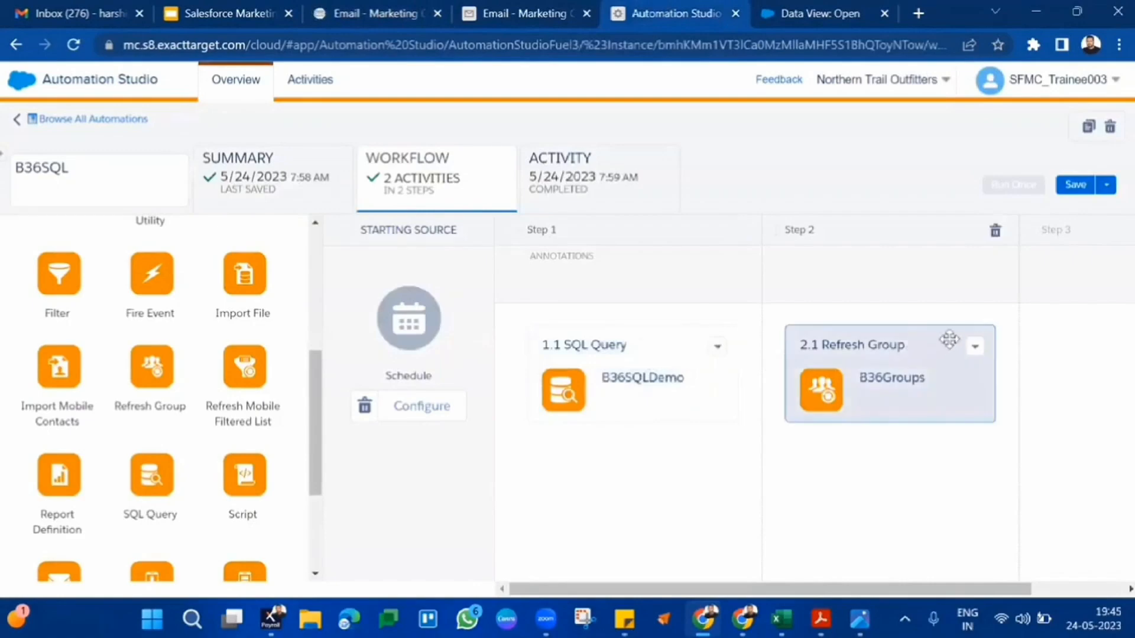
click(980, 349)
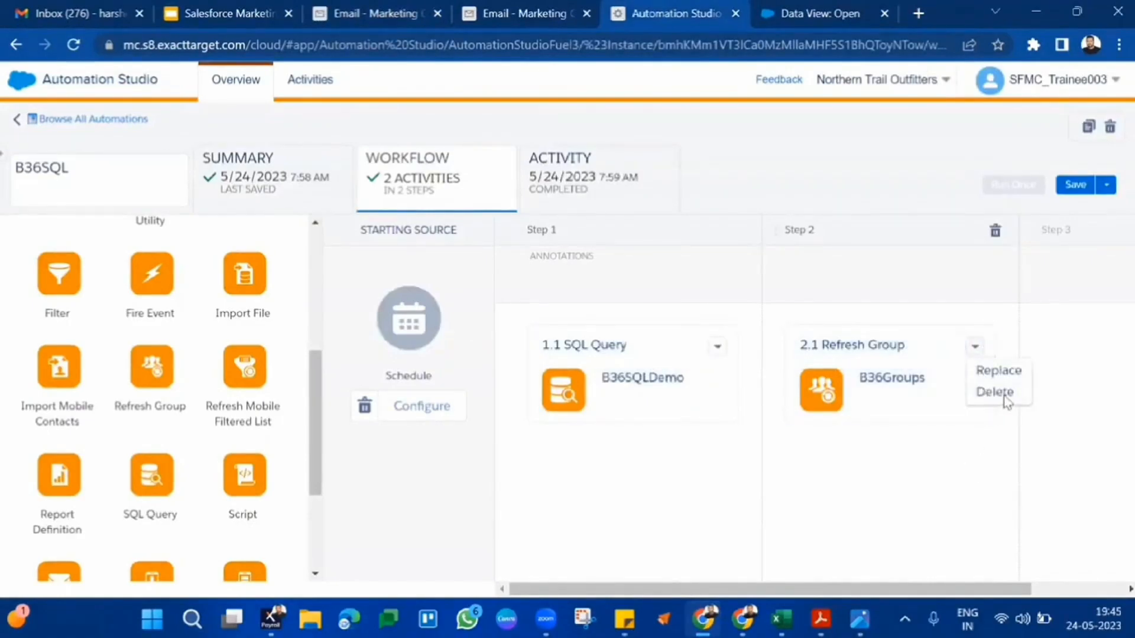
click(1005, 400)
click(946, 429)
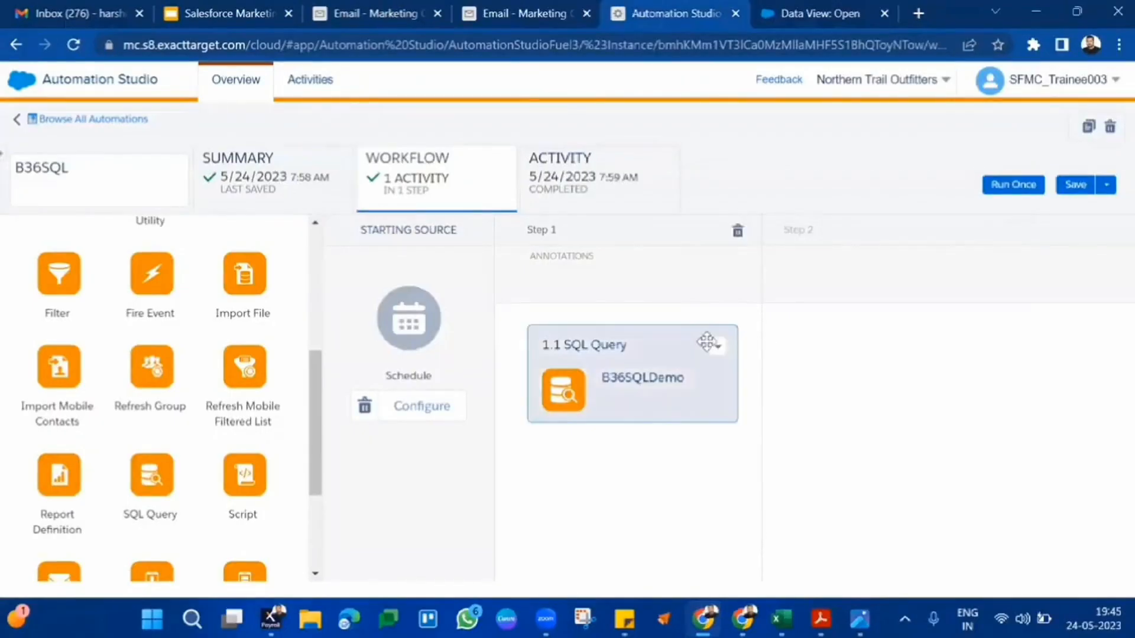
click(716, 348)
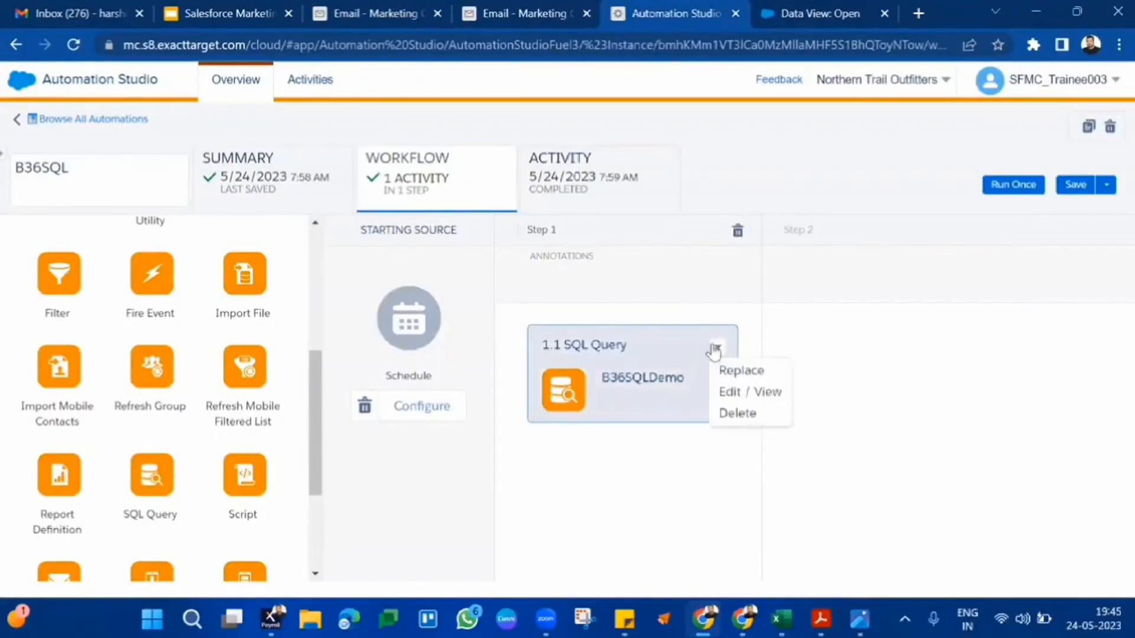
click(736, 414)
click(690, 430)
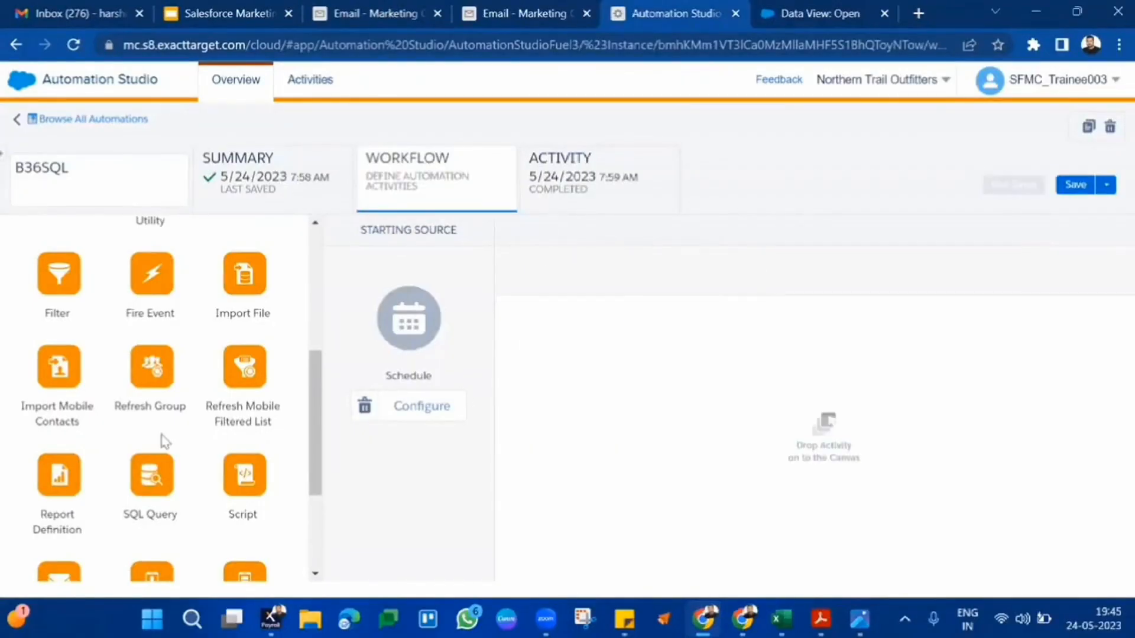
- Add an SQL Query activity to Step 1, create a new query named B36DataViews for it and proceed to the query editor
drag(141, 467, 621, 390)
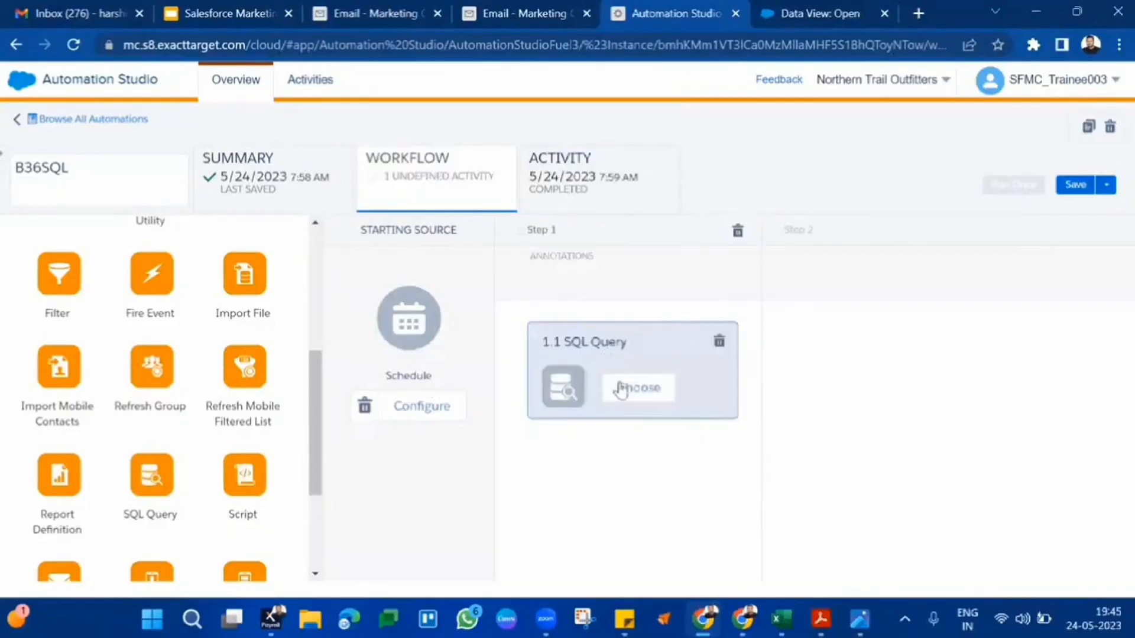
click(621, 390)
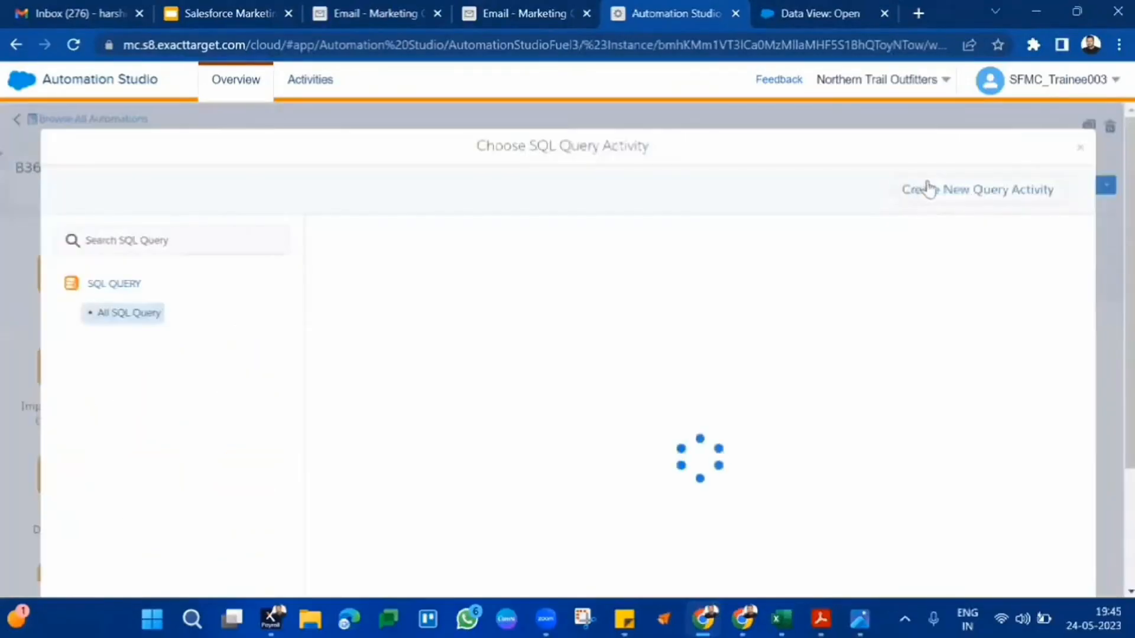
click(928, 190)
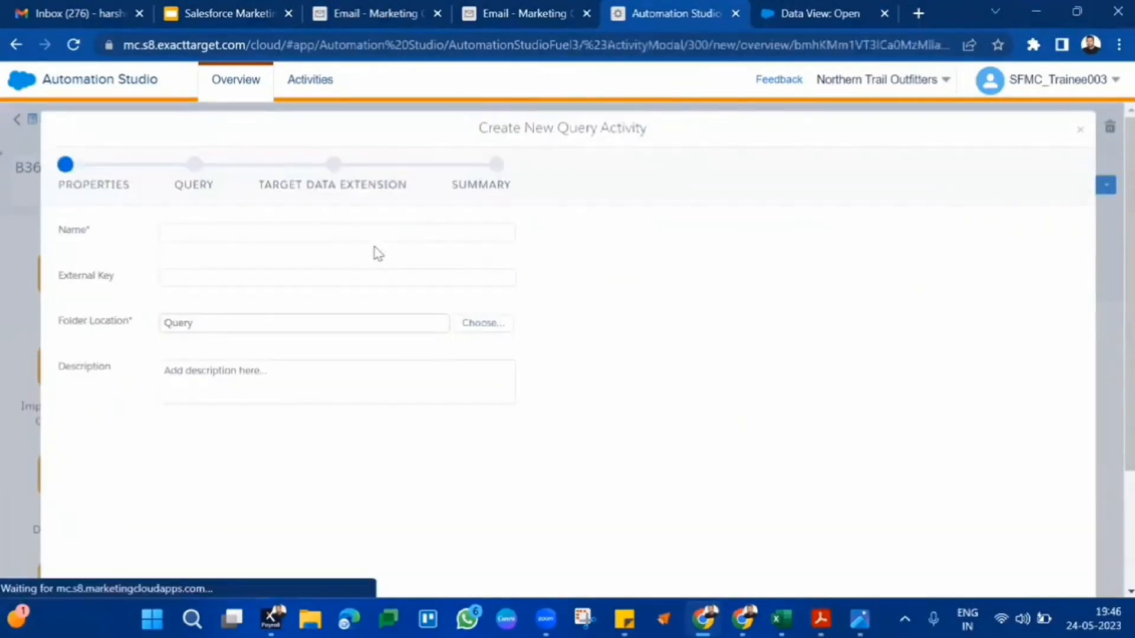
click(387, 227)
text(B36DataViews)
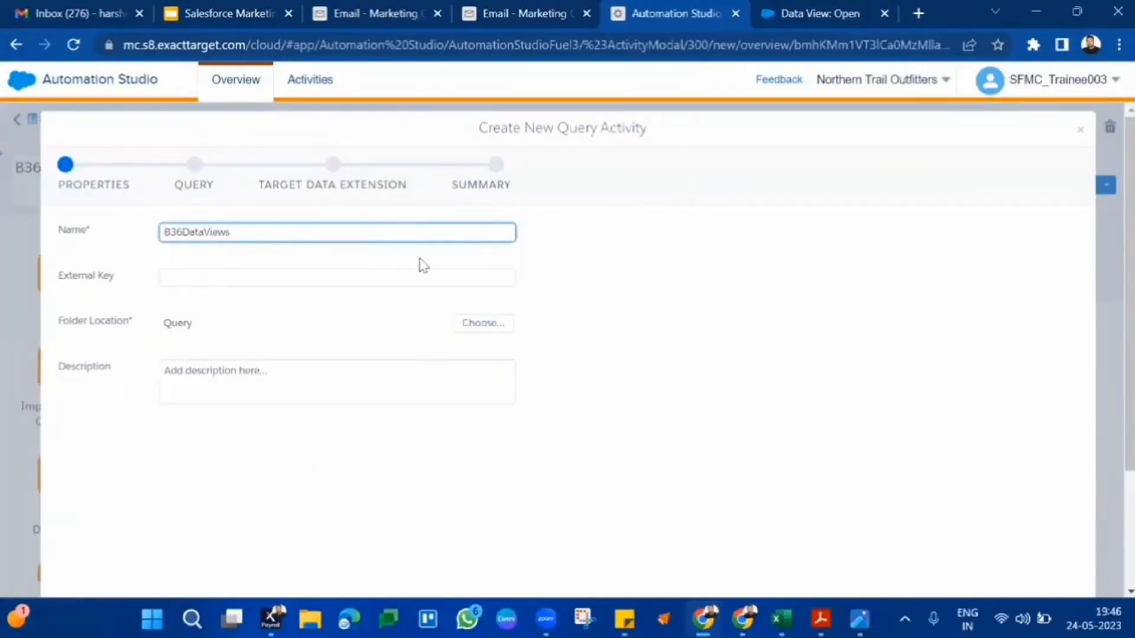
scroll(753, 271, down, 3)
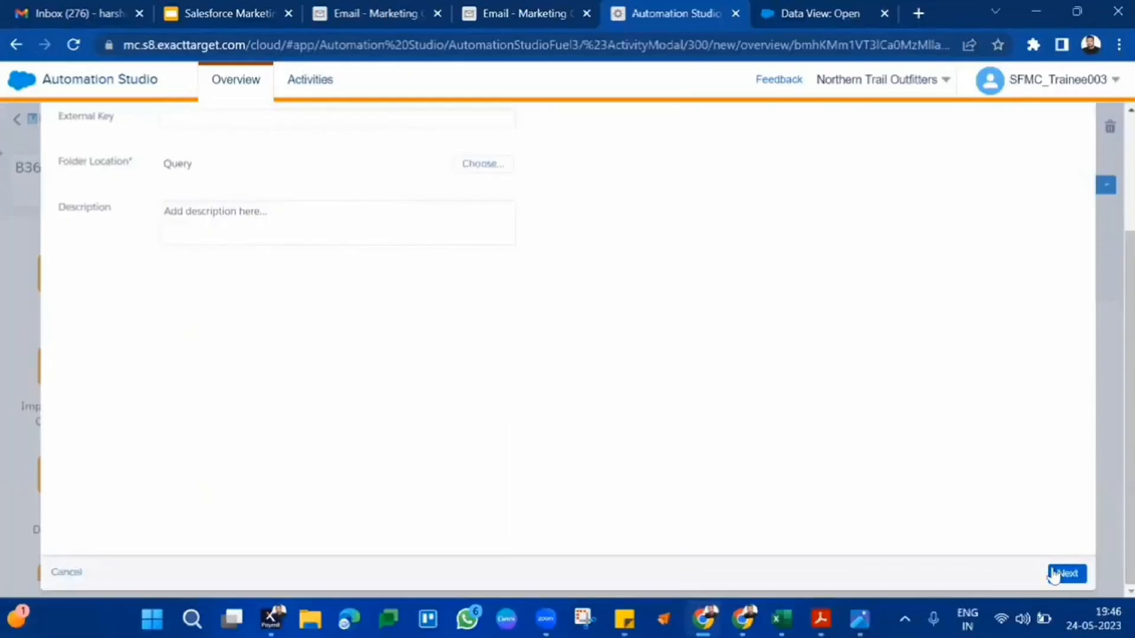
click(1085, 572)
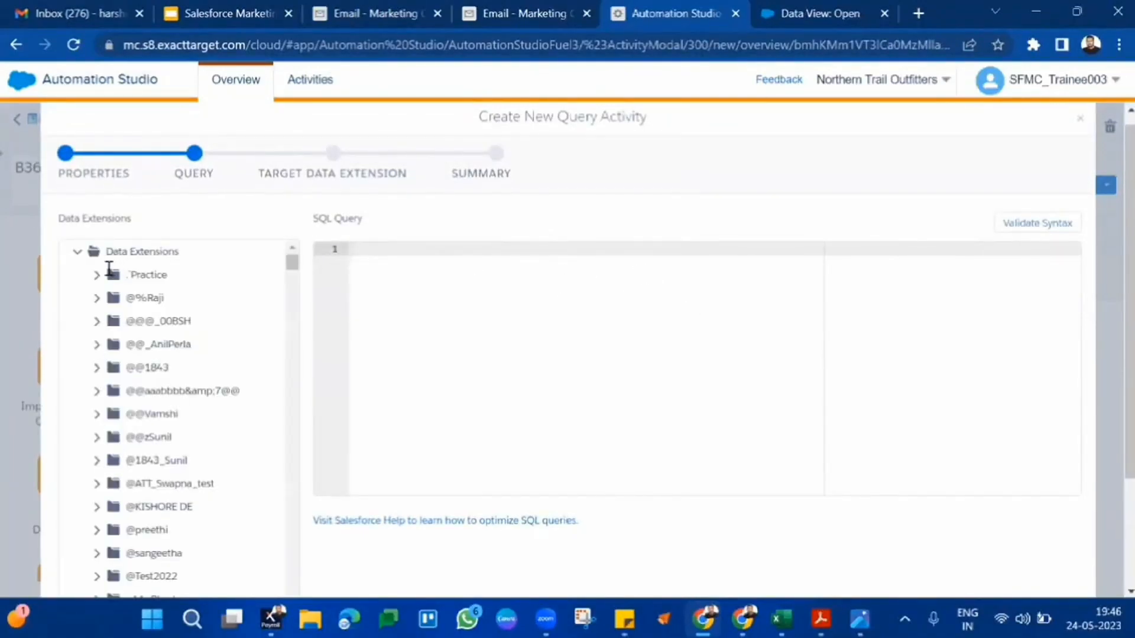
- Collapse the Data Extensions, Shared, Salesforce and Shared Salesforce Data Extensions folders beside the SQL editor
click(76, 252)
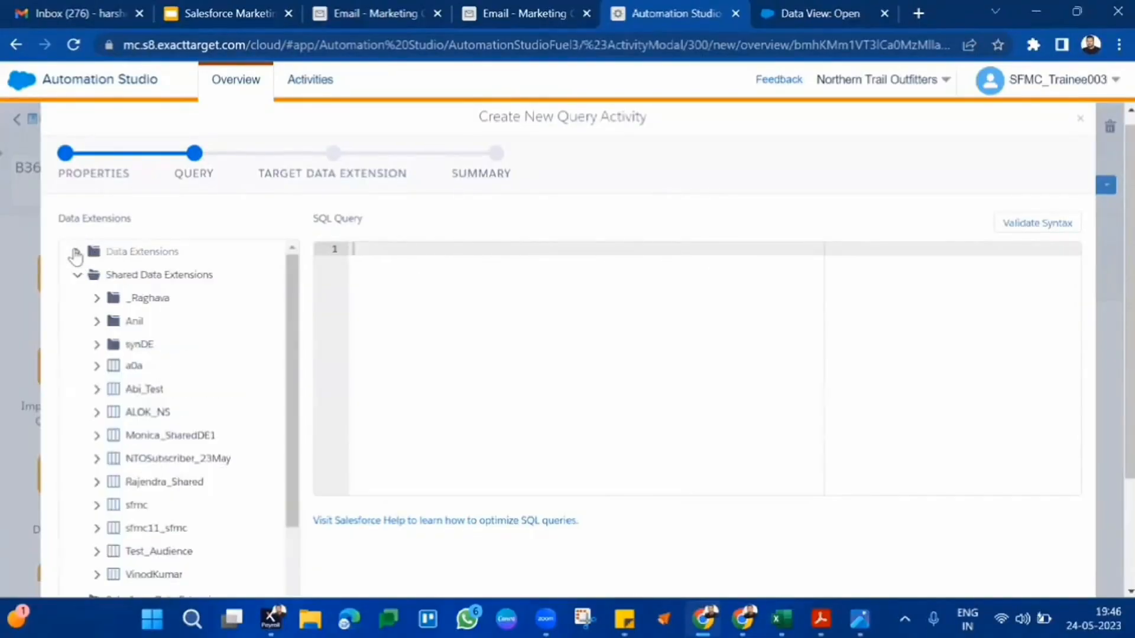
click(77, 253)
click(77, 253)
click(81, 278)
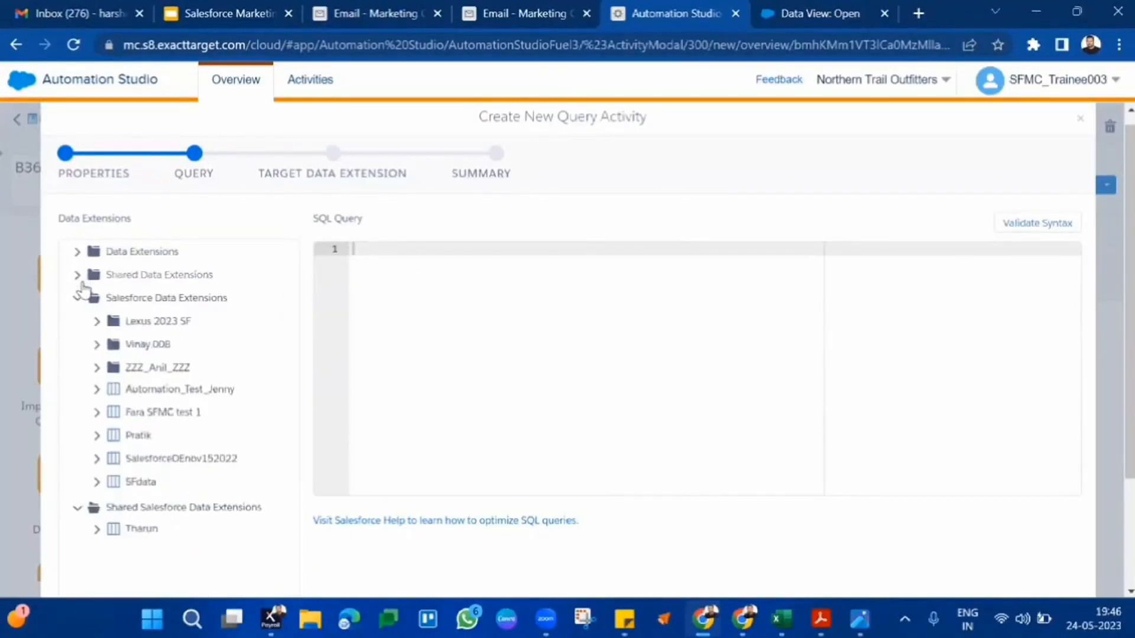
click(78, 298)
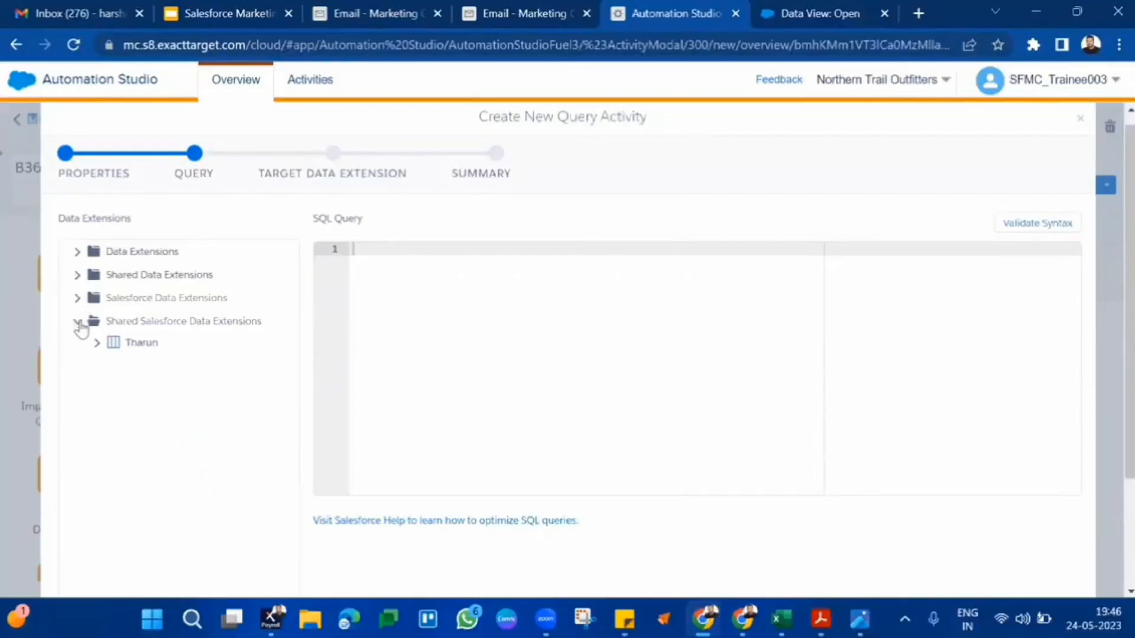
click(77, 321)
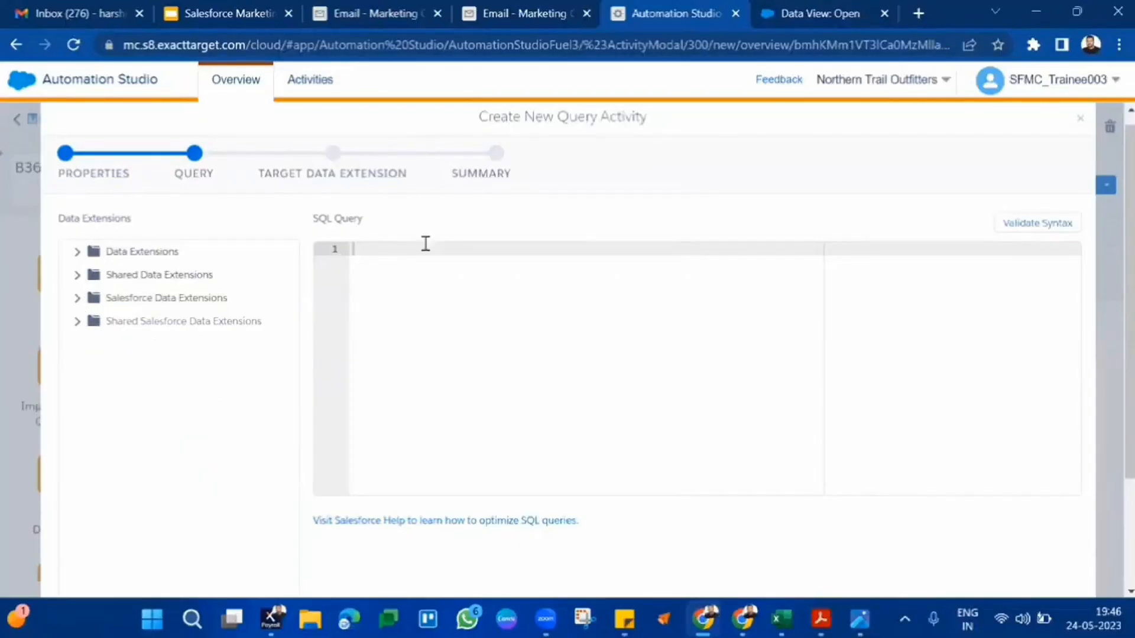
- Switch to Email Studio's data extensions, search the page for 36 and open the Batch36DataExtension folder
click(423, 7)
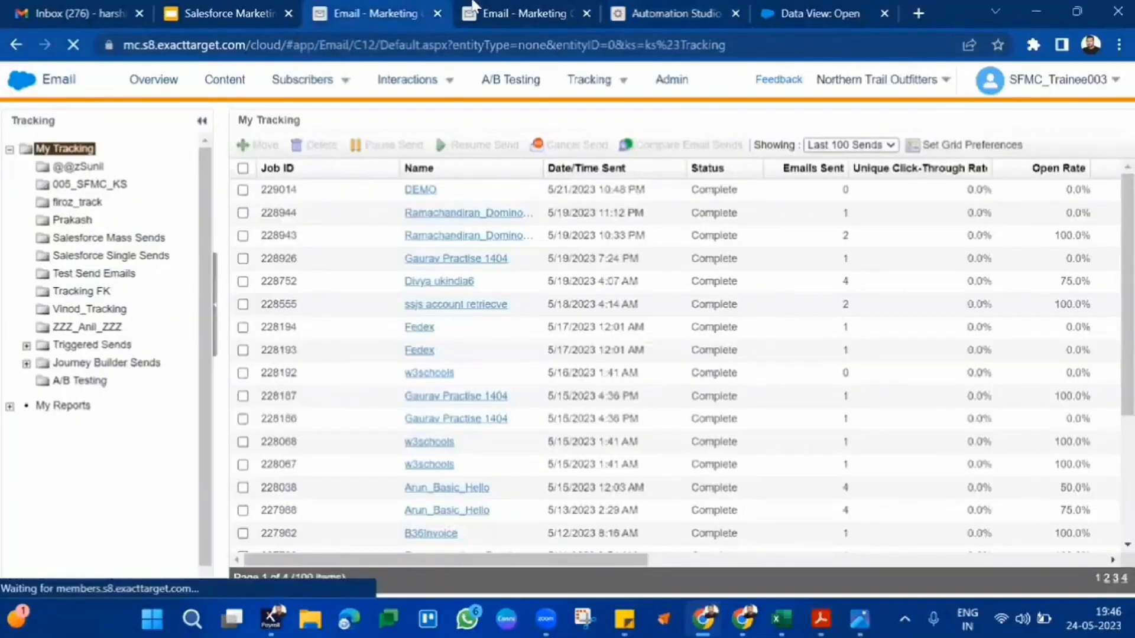
mouse_move(302, 84)
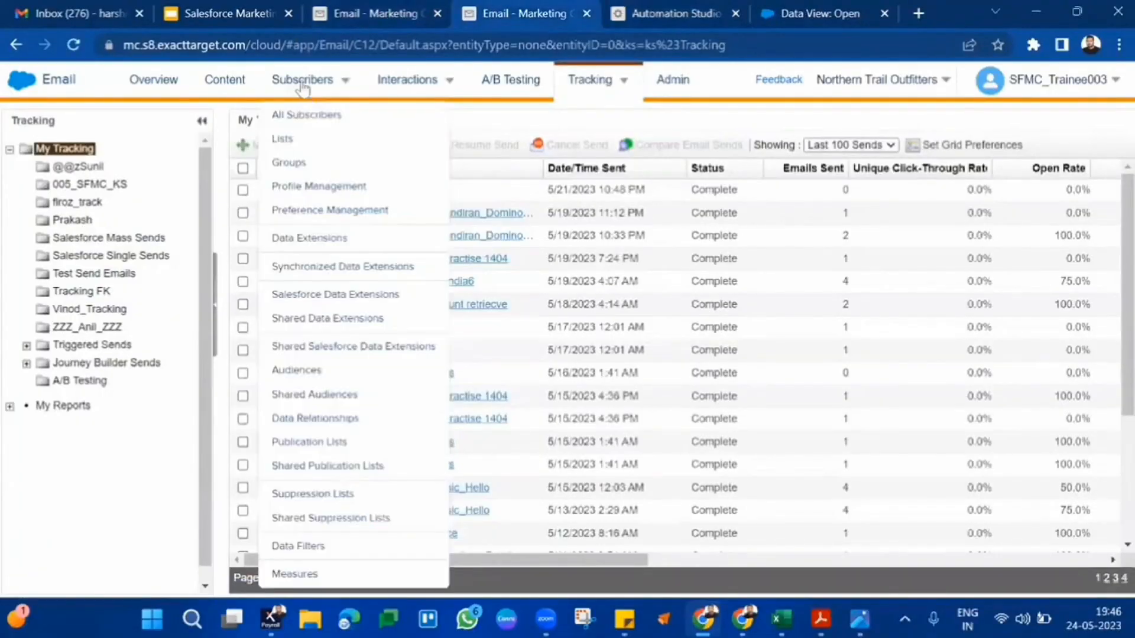
click(311, 241)
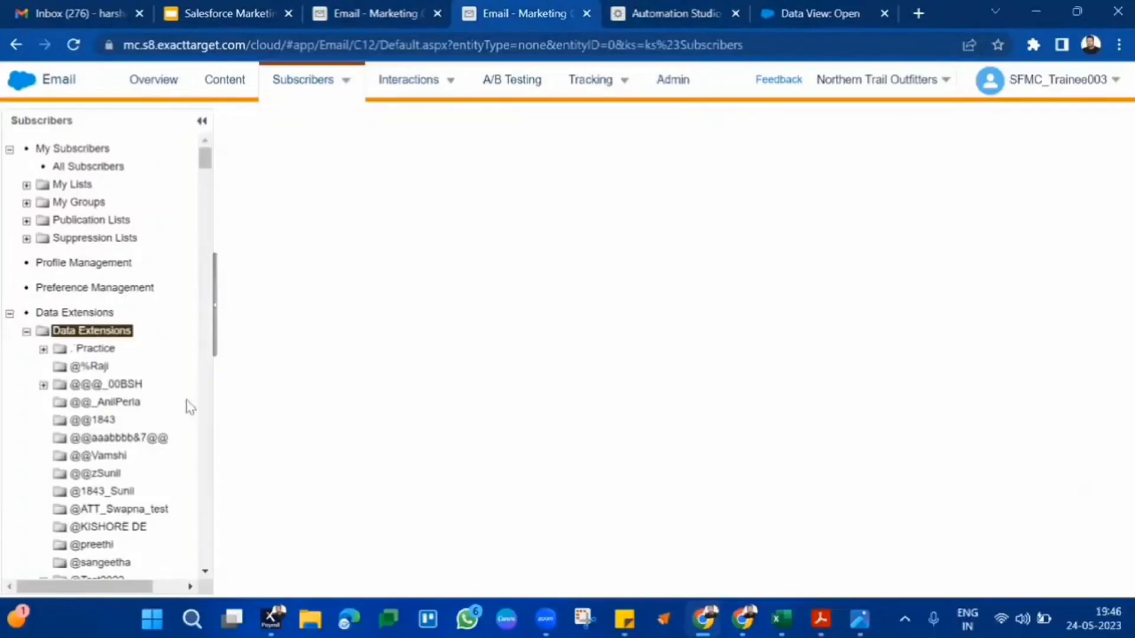
key(ctrl+f)
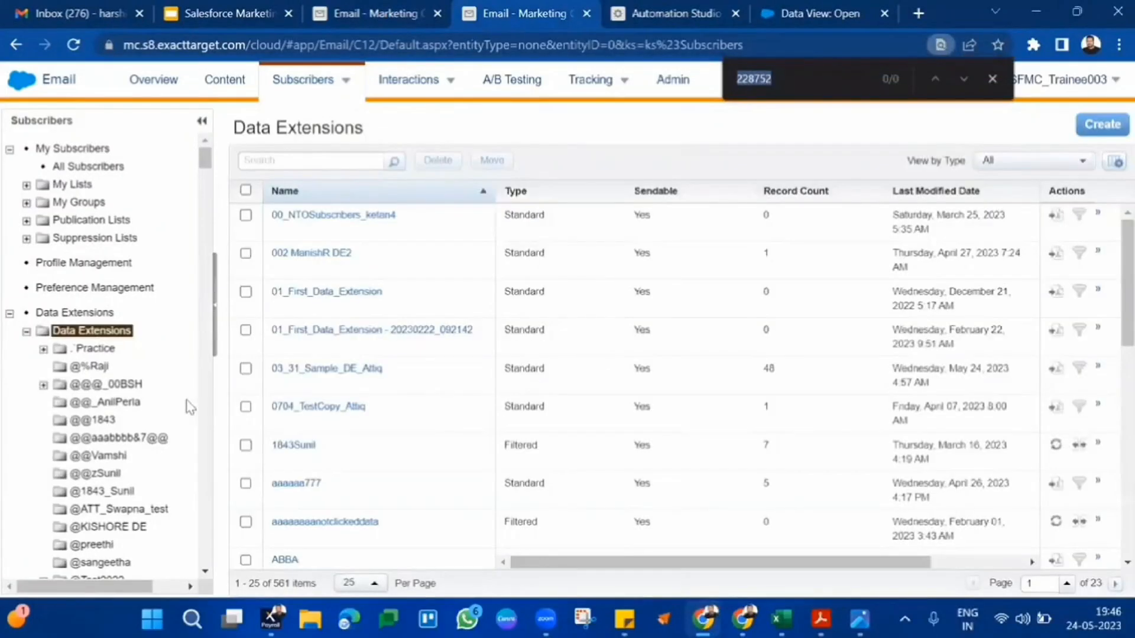
text(36)
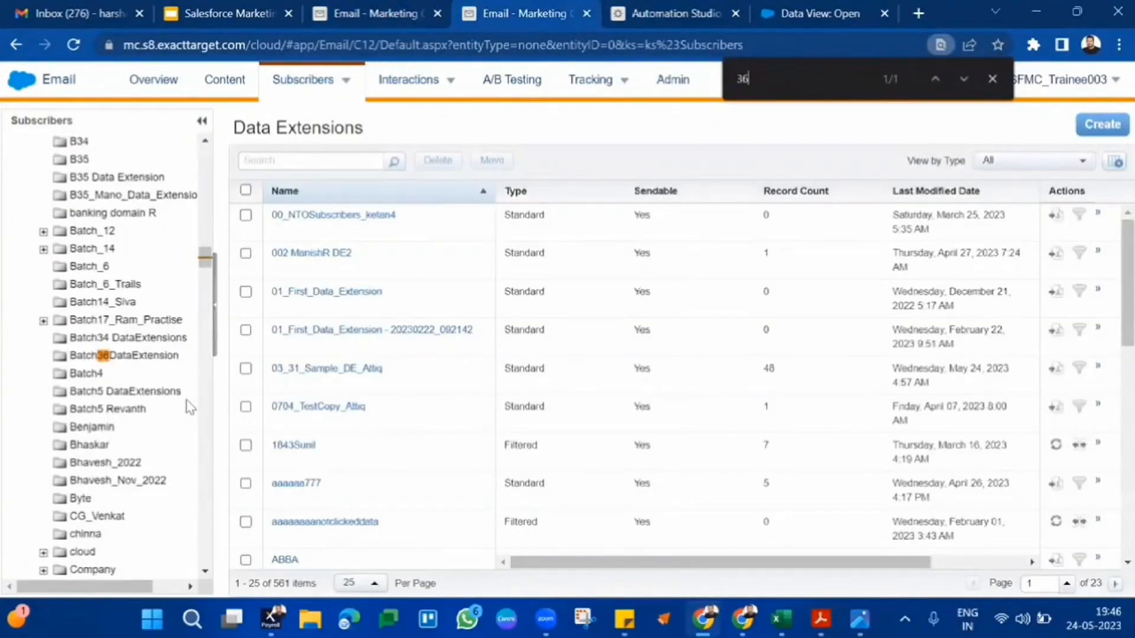
click(164, 358)
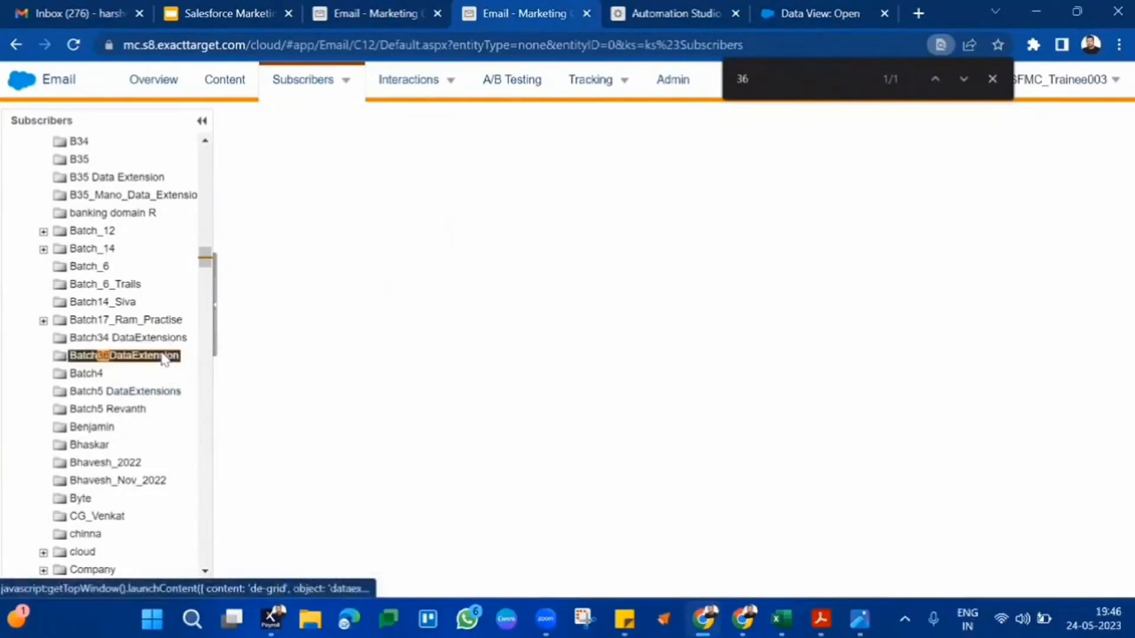
click(994, 79)
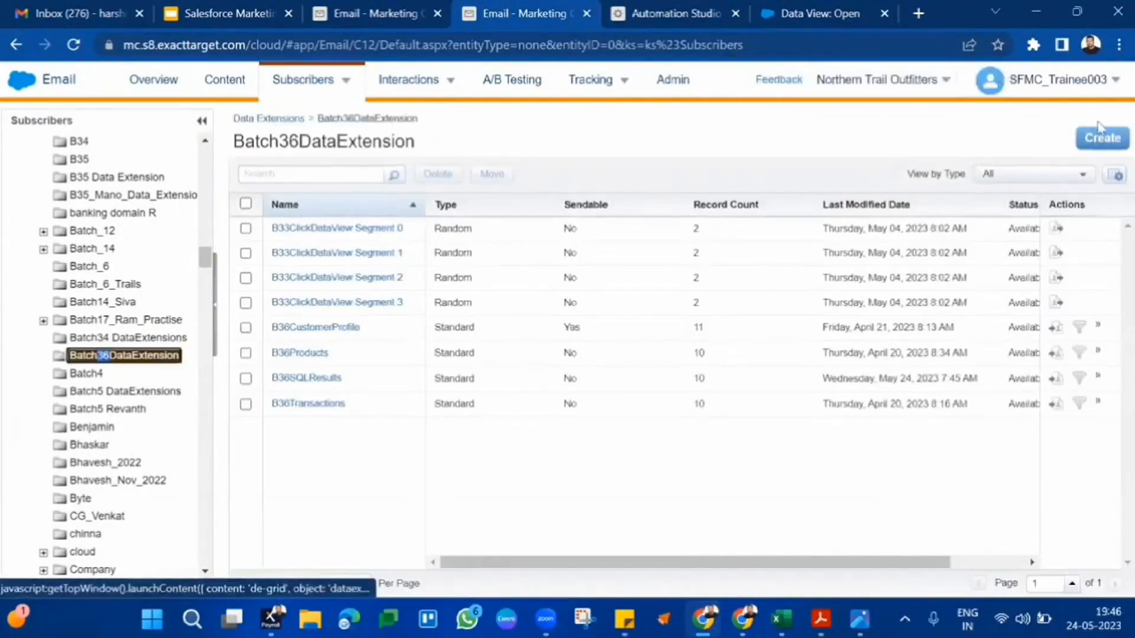
- Set up a new standard data extension named B36DataViews with retention off and proceed to its field definitions
click(1107, 142)
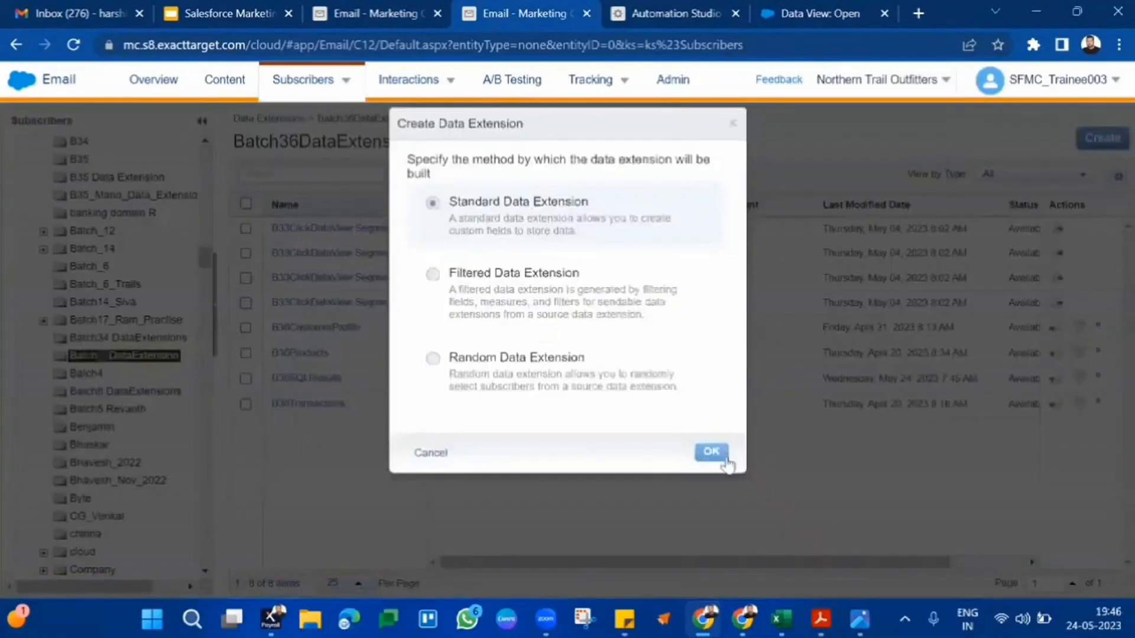
click(711, 452)
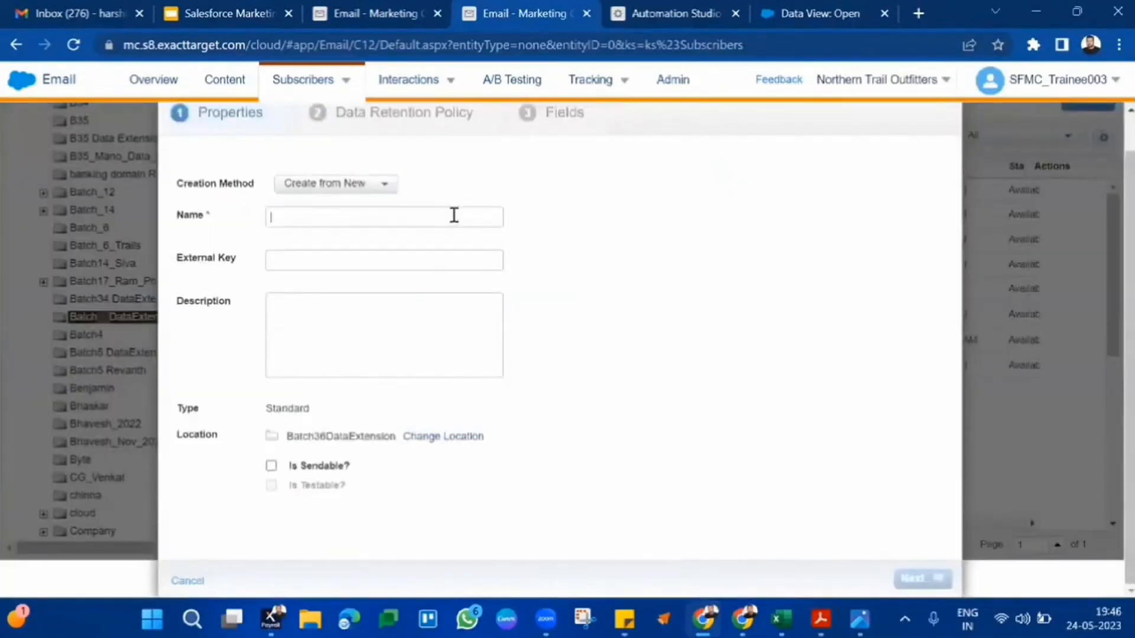
text(B36D)
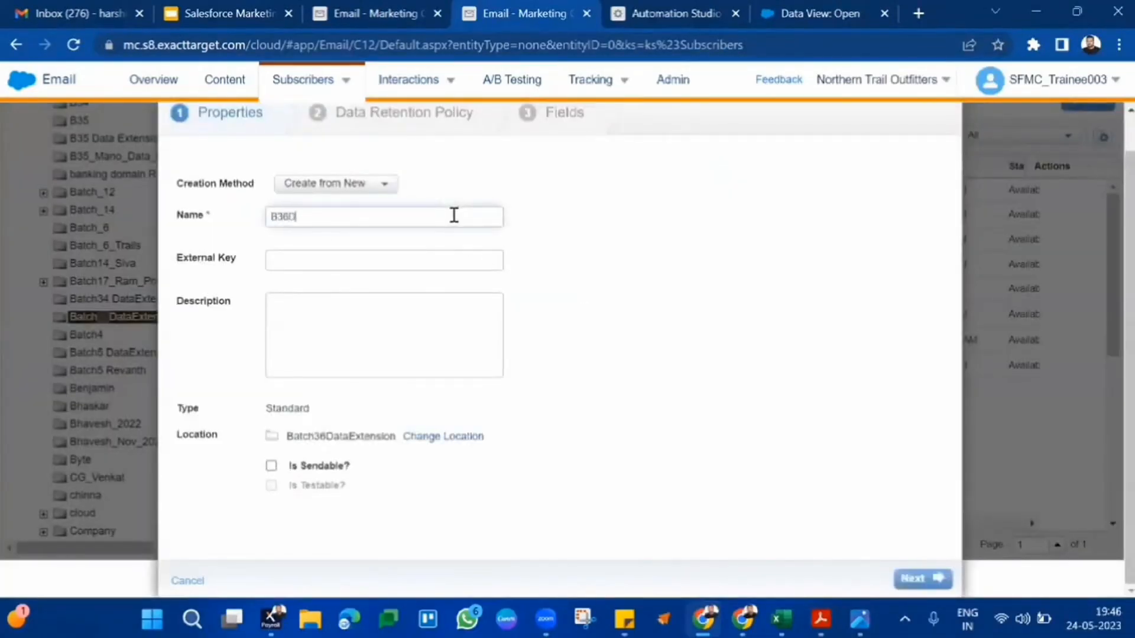
text(ataViews)
click(918, 574)
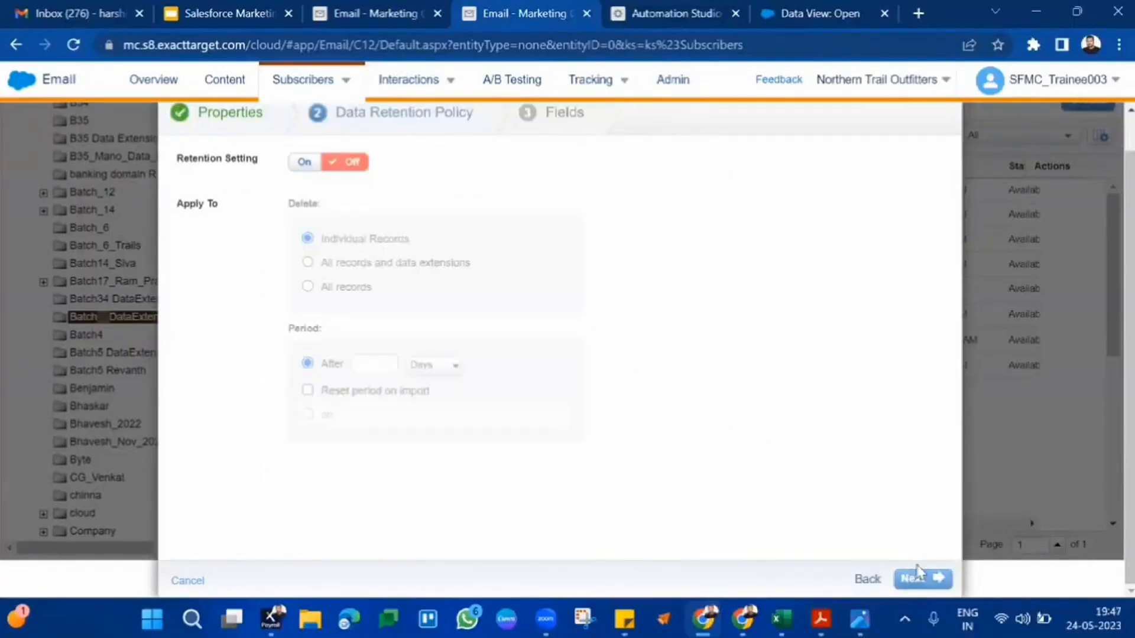
click(917, 576)
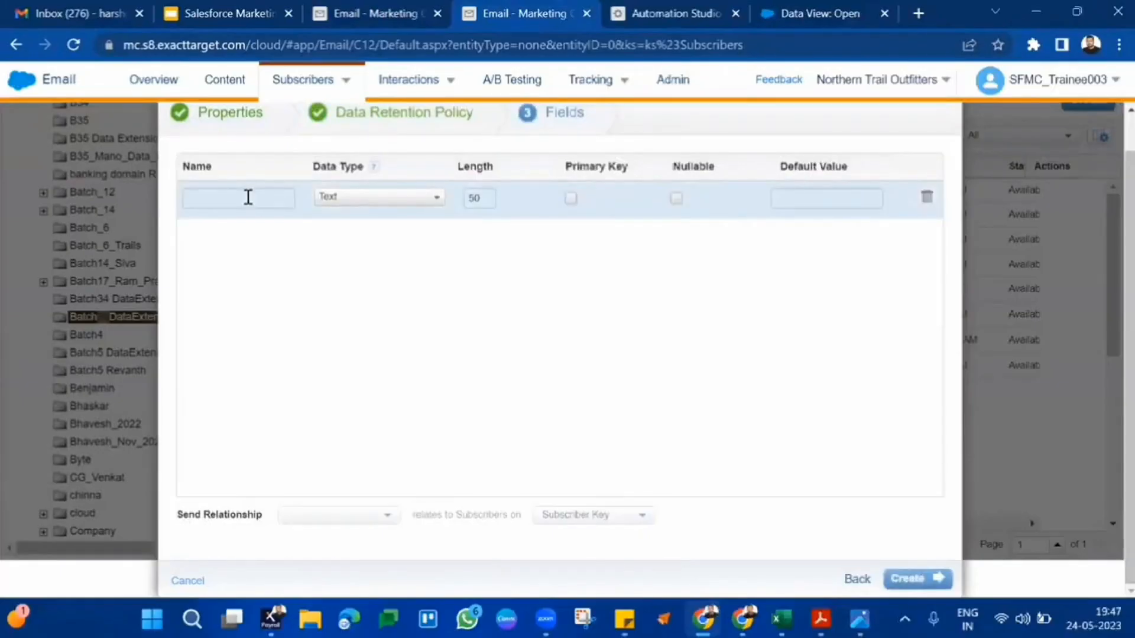
- Copy the SubscriberKey column name from the Open data view documentation and use it as the first field name in the data extension
click(247, 198)
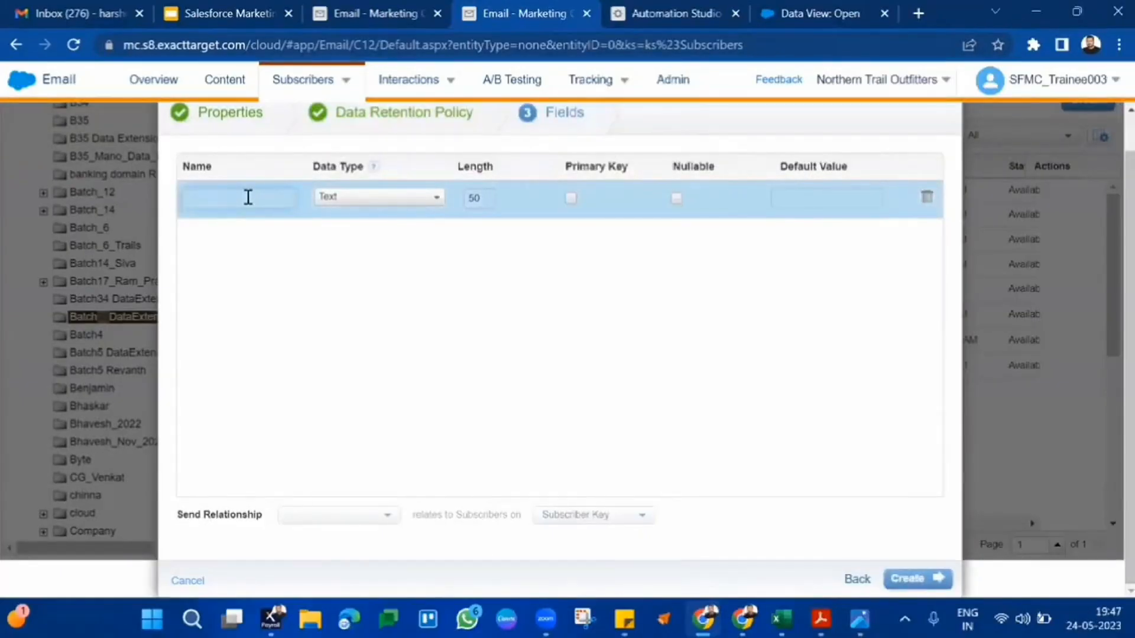
click(818, 10)
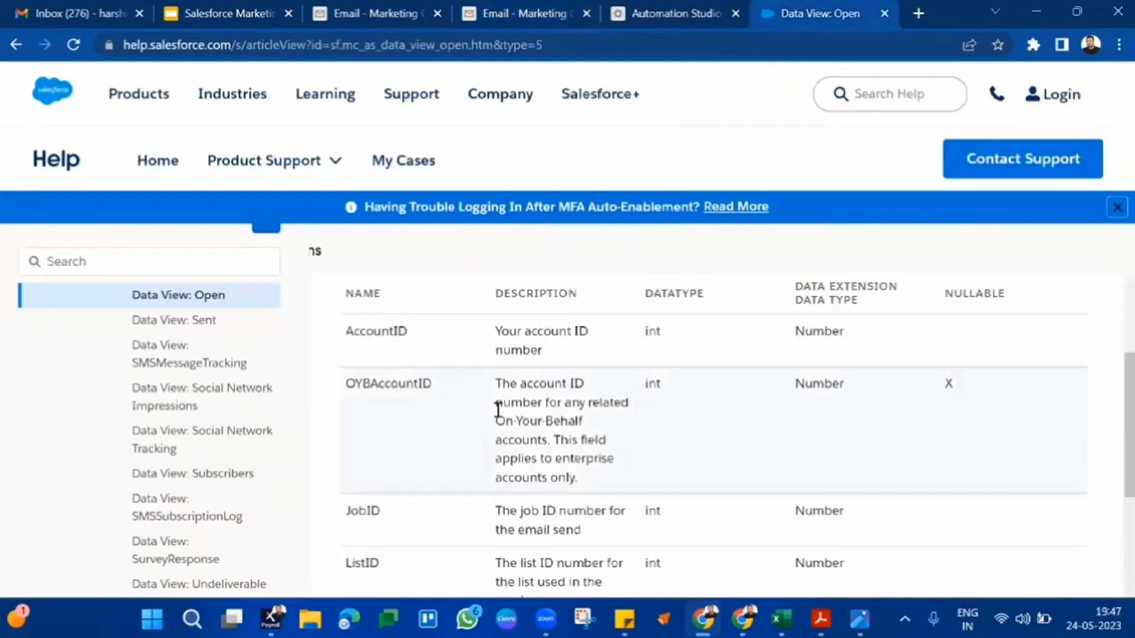
scroll(496, 406, down, 2)
scroll(416, 460, down, 2)
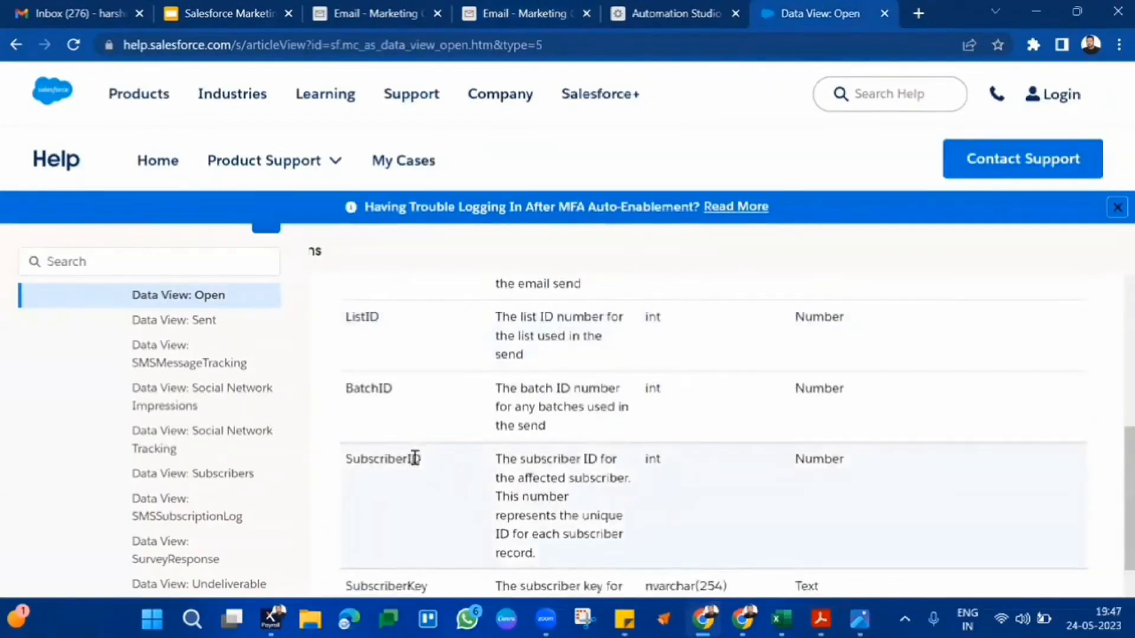
scroll(414, 462, down, 2)
double_click(396, 478)
key(ctrl+c)
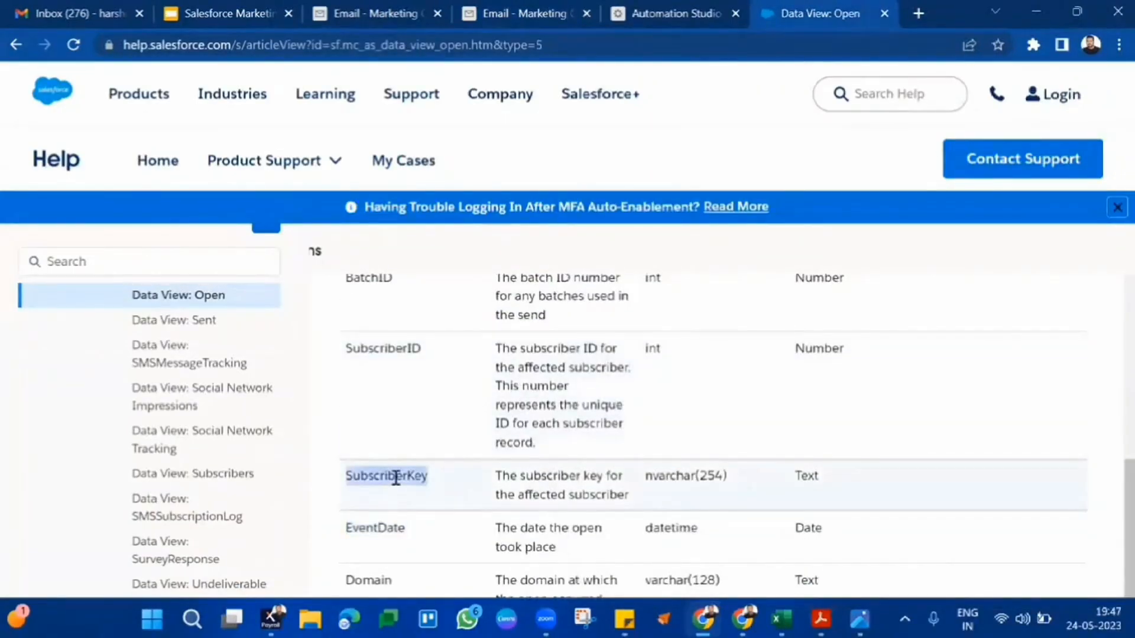
click(347, 8)
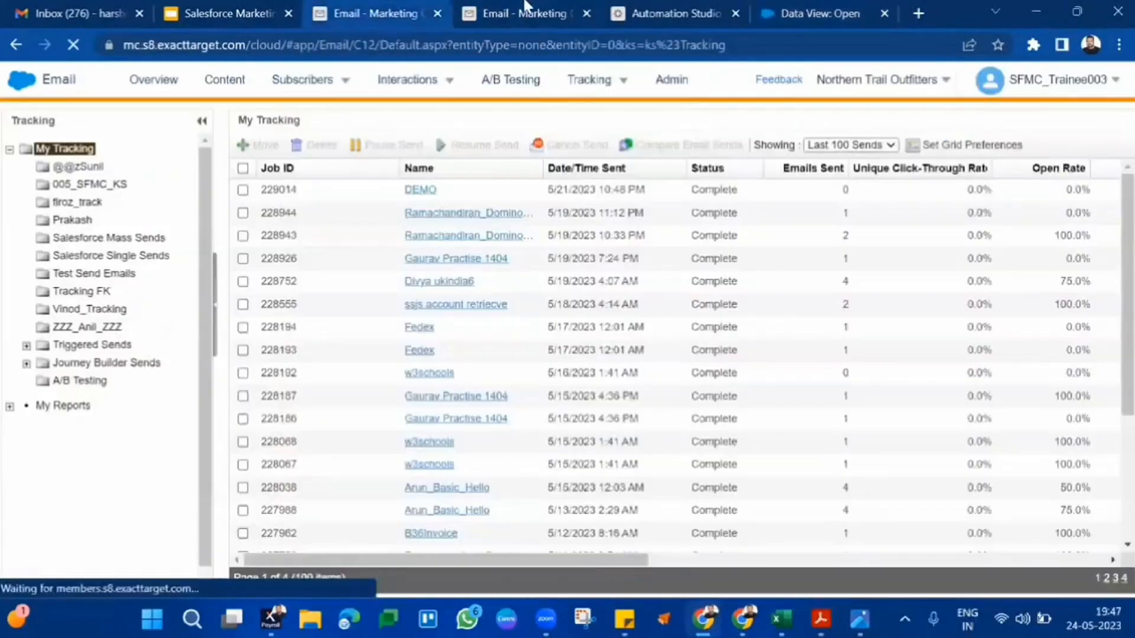
click(525, 9)
key(ctrl+v)
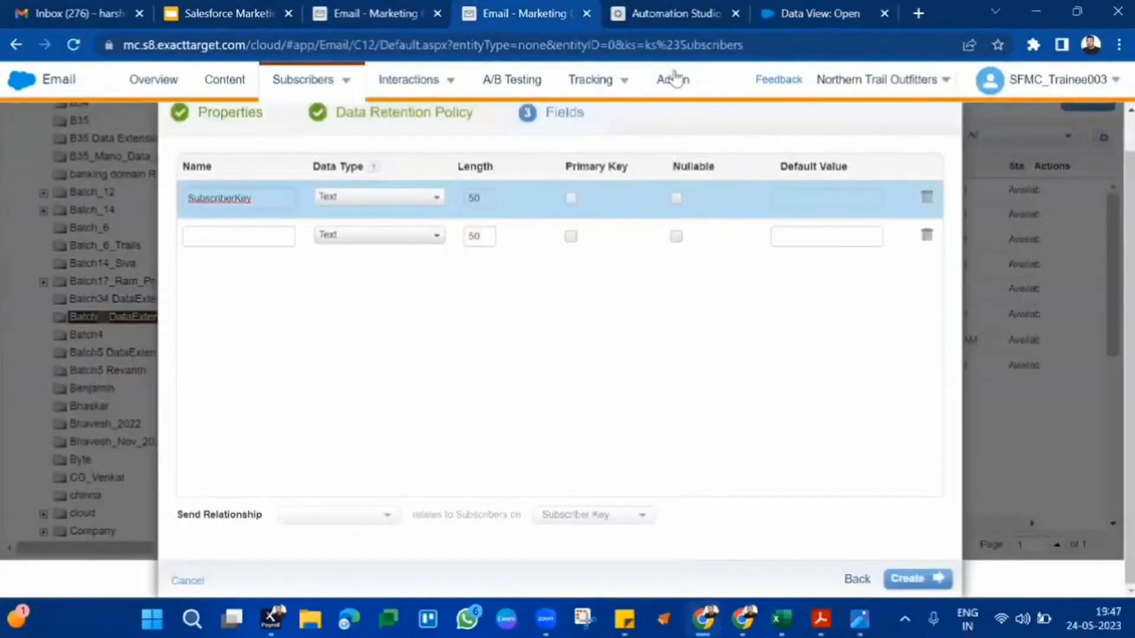
- Copy the EventDate column name from the Open data view documentation
click(834, 12)
scroll(482, 421, down, 2)
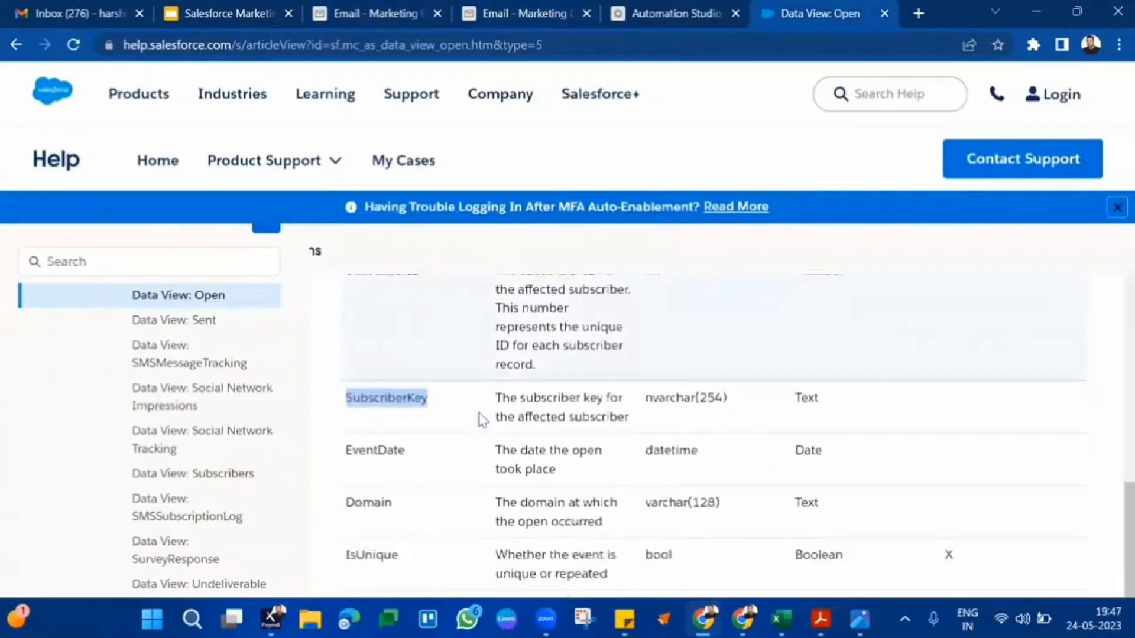
double_click(392, 412)
key(ctrl+c)
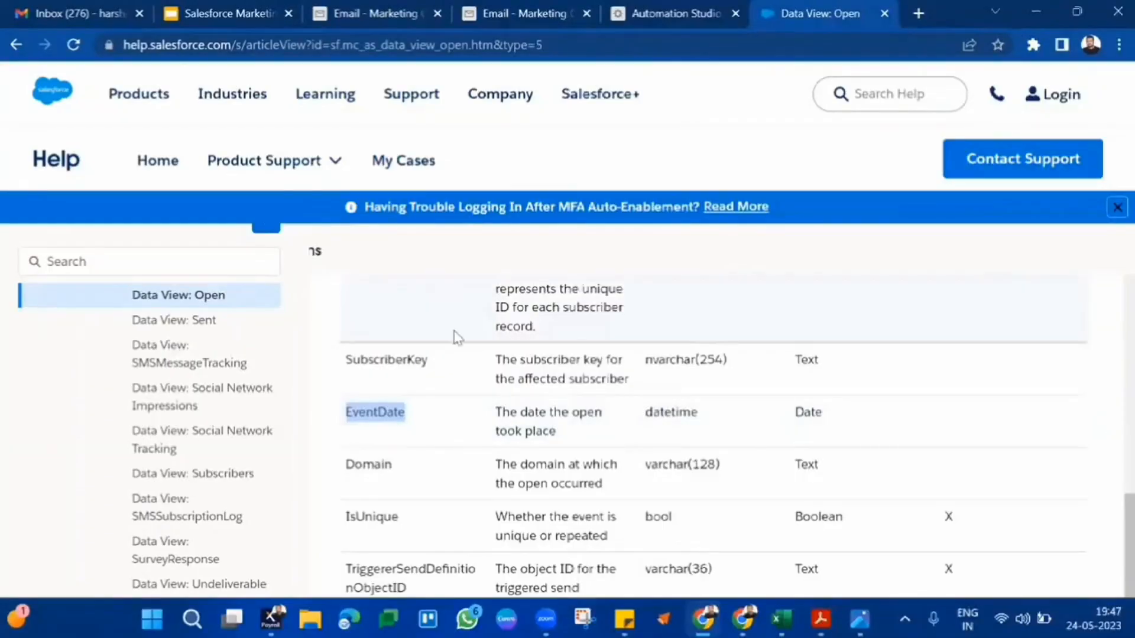
- Review the Open data view's column table, from AccountID through TriggeredSendCustomerKey, for the columns the data extension needs
scroll(489, 381, up, 1)
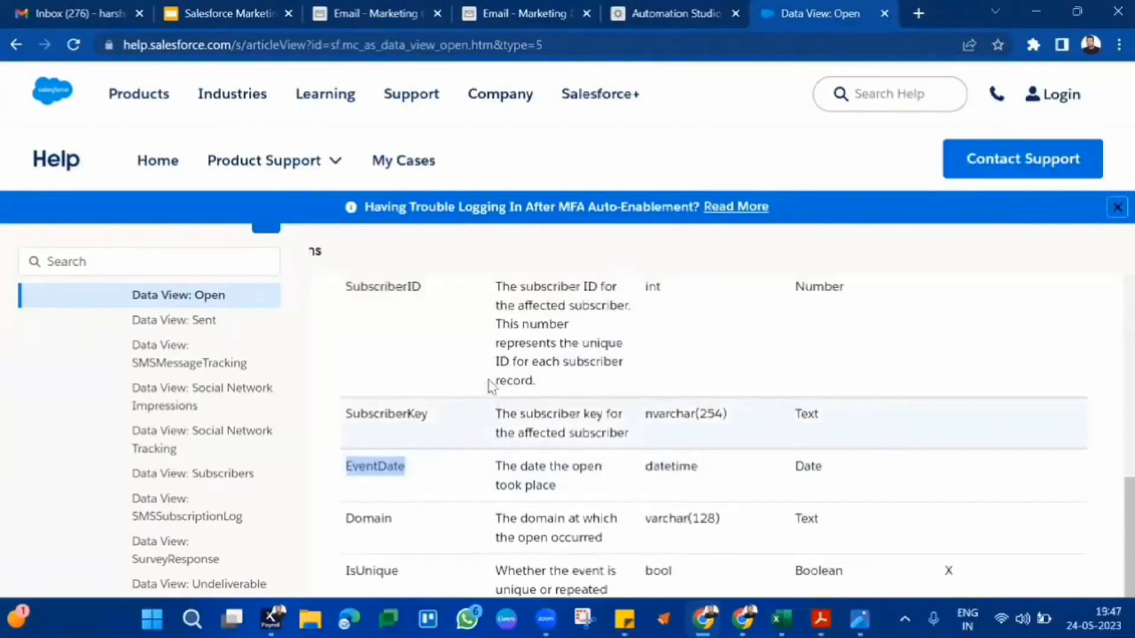
scroll(489, 385, down, 2)
scroll(489, 387, up, 5)
scroll(489, 385, up, 4)
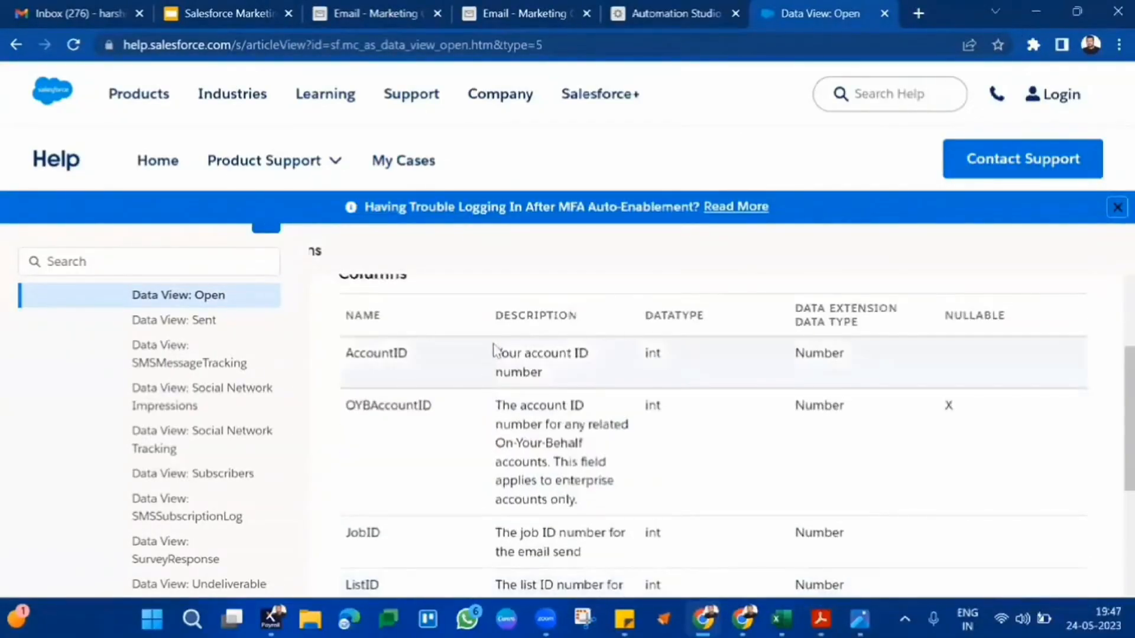
scroll(494, 349, up, 3)
scroll(633, 419, down, 8)
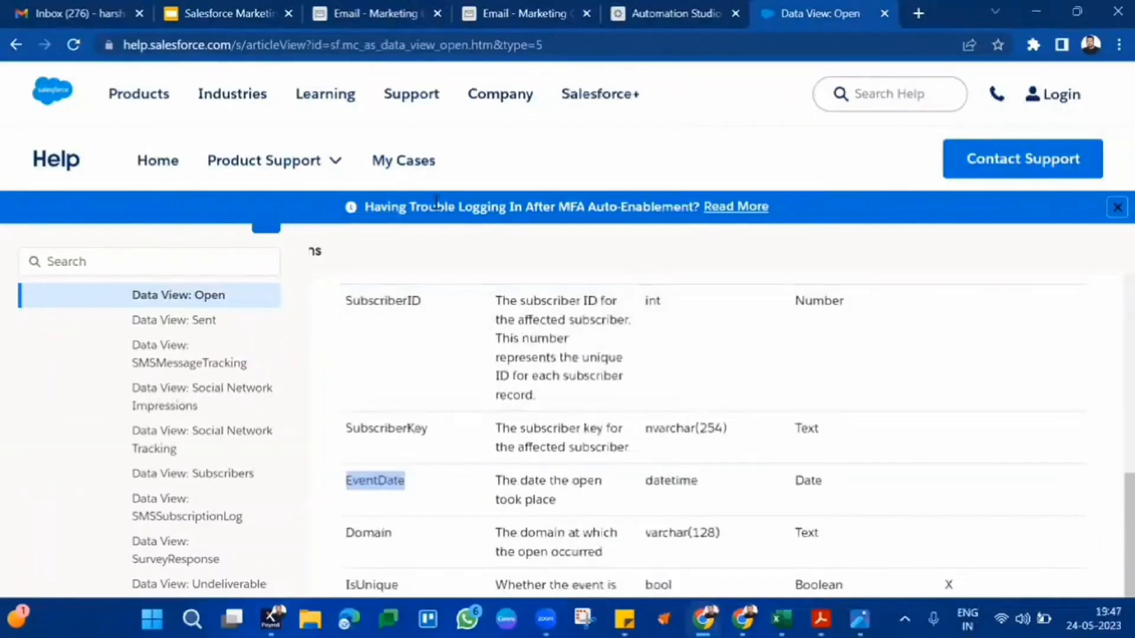
scroll(461, 473, down, 4)
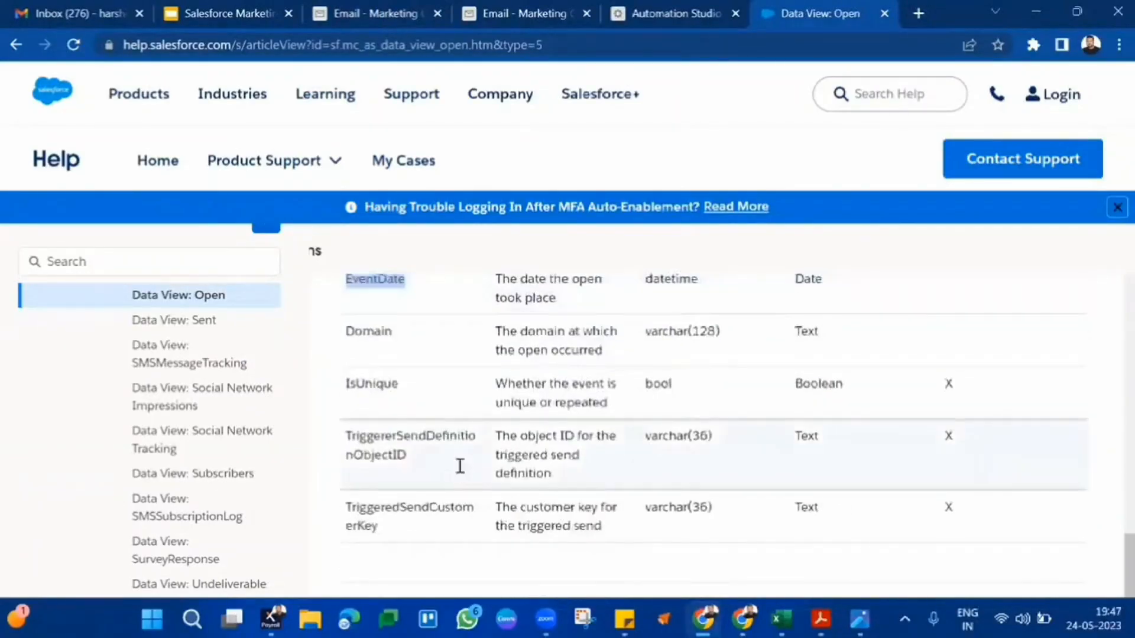
scroll(462, 473, up, 1)
scroll(463, 473, up, 1)
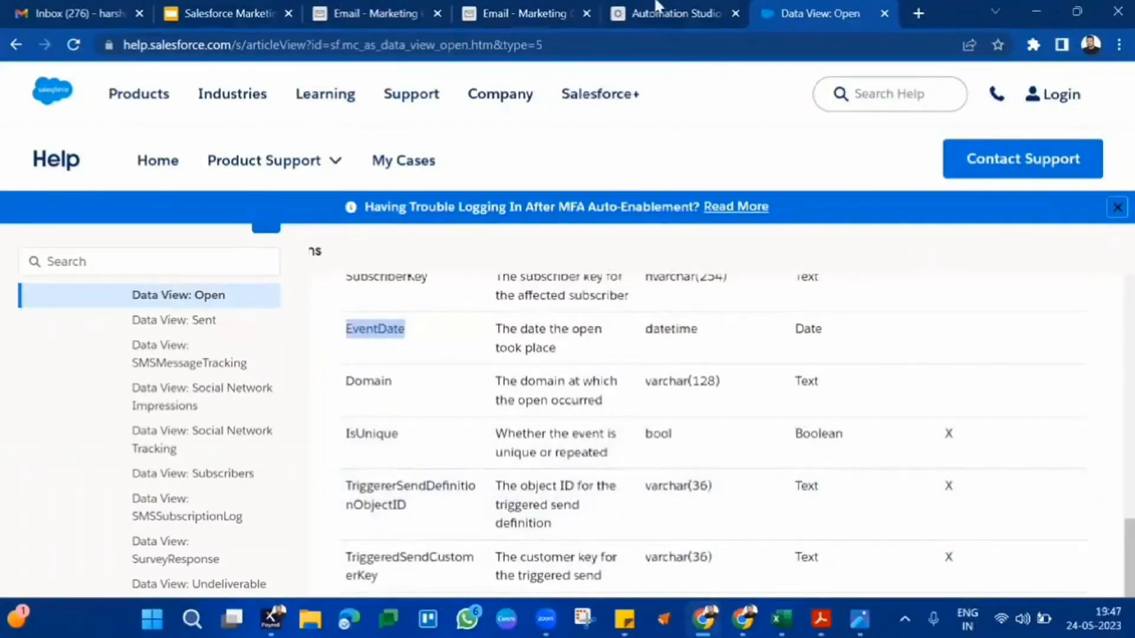
- Add the copied EventDate name as the data extension's second field and set its data type to Date
click(657, 7)
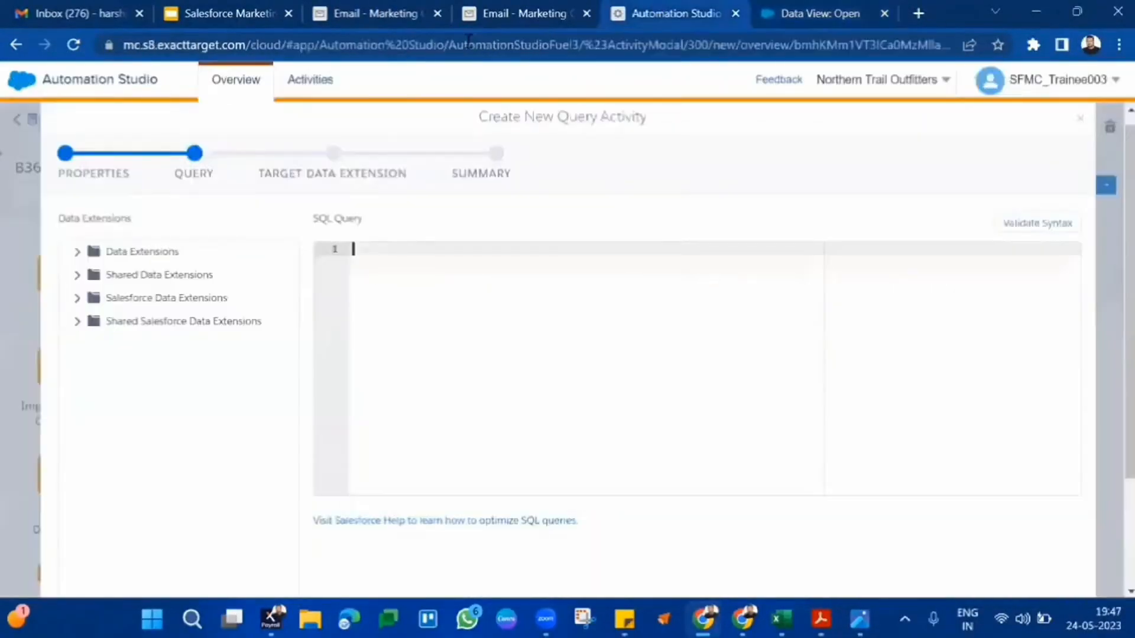
click(504, 6)
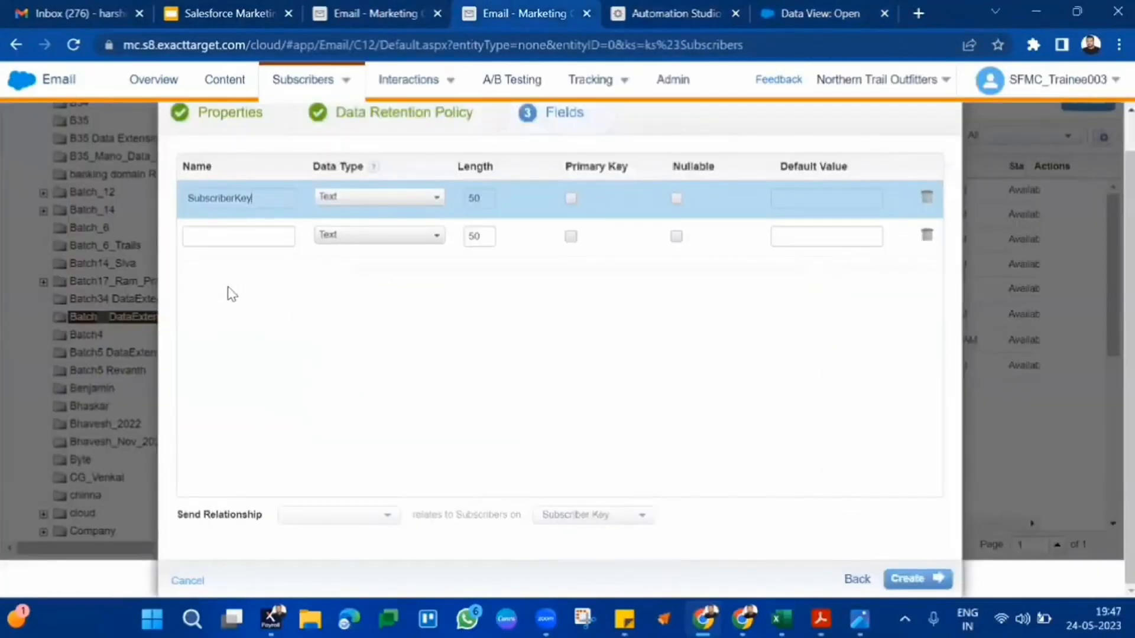
click(220, 233)
key(ctrl+v)
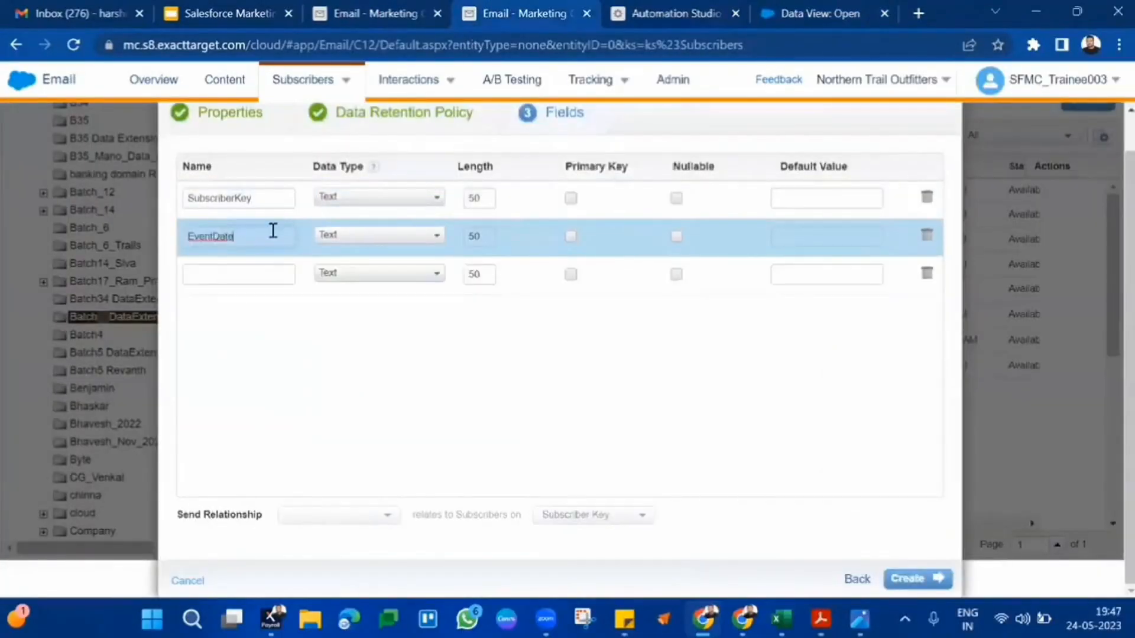
click(378, 236)
click(373, 298)
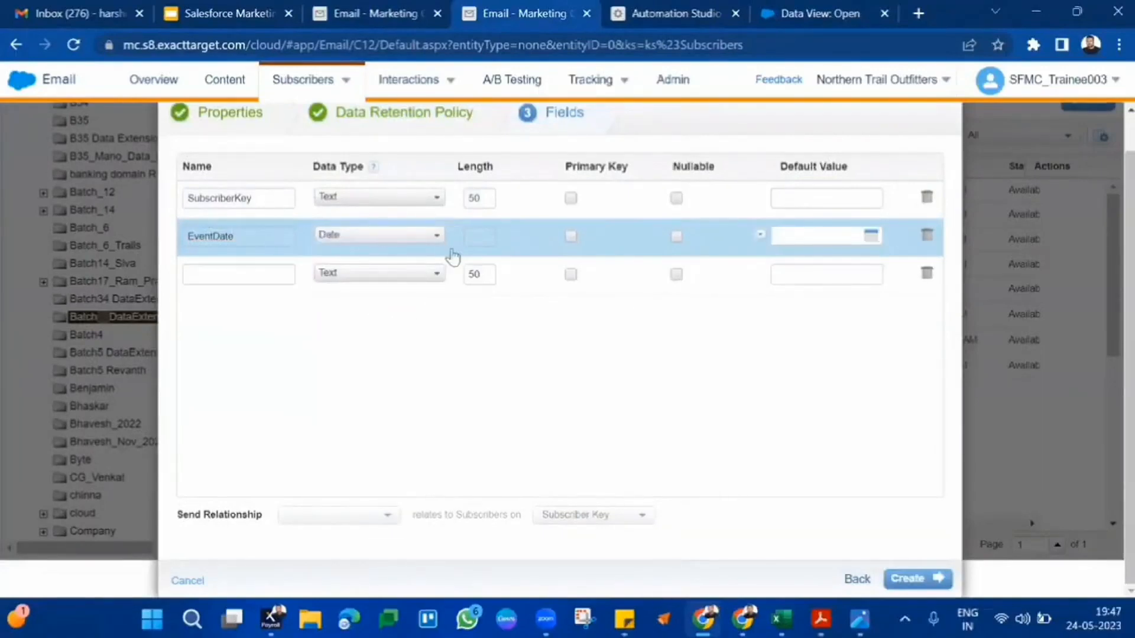
- Copy the Domain column name from the Open data view documentation and add it as the third field of the data extension
click(786, 7)
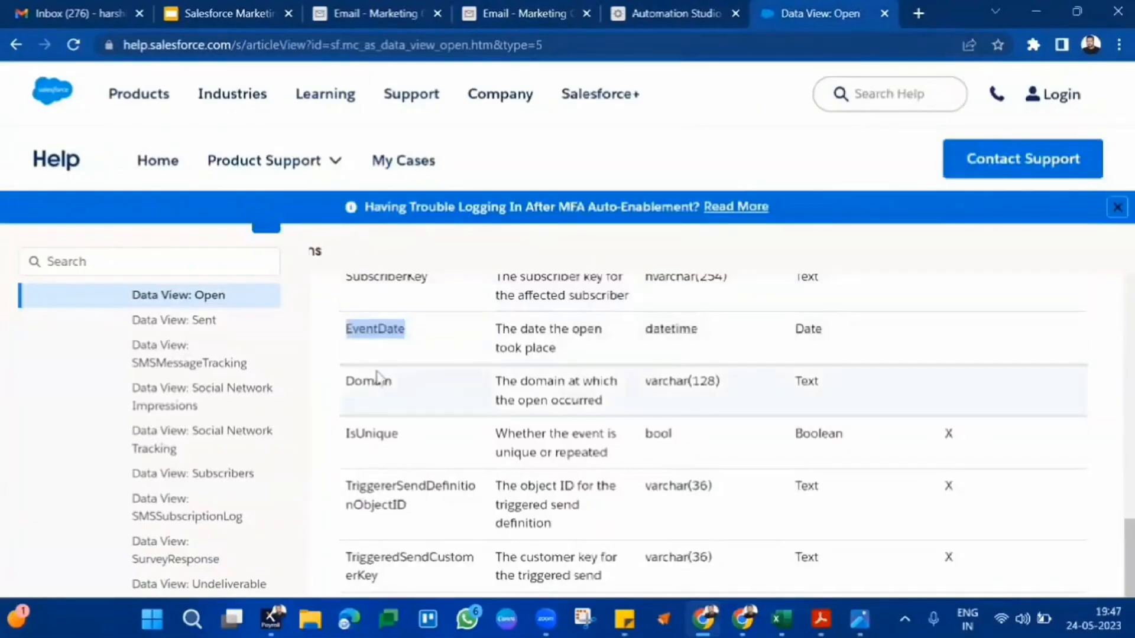
scroll(376, 376, up, 1)
scroll(377, 376, down, 1)
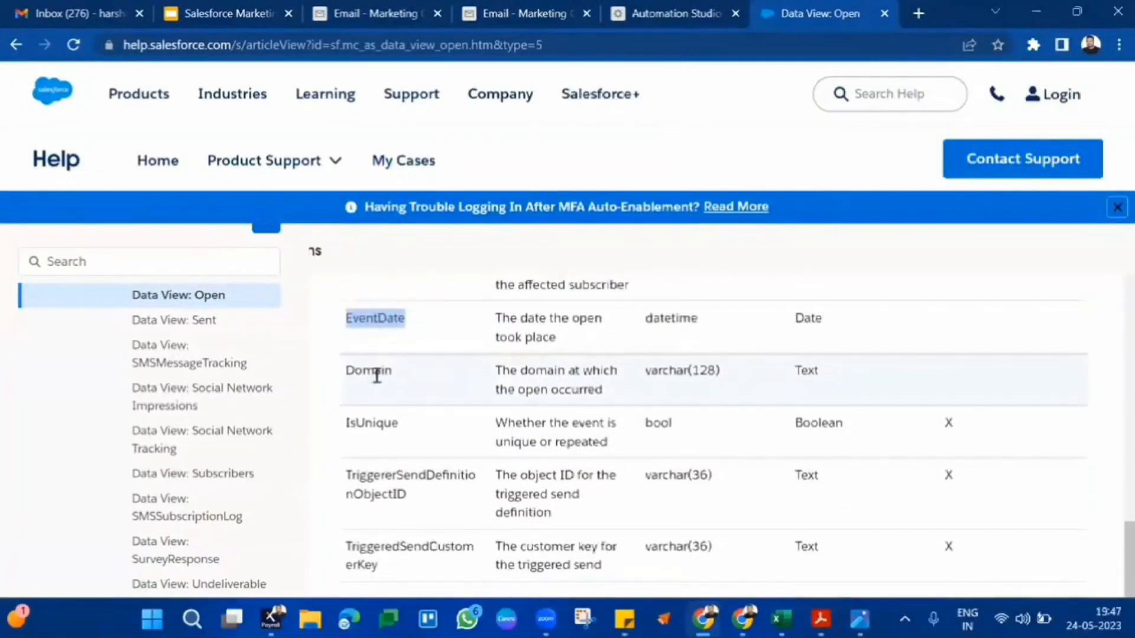
double_click(377, 373)
key(ctrl+c)
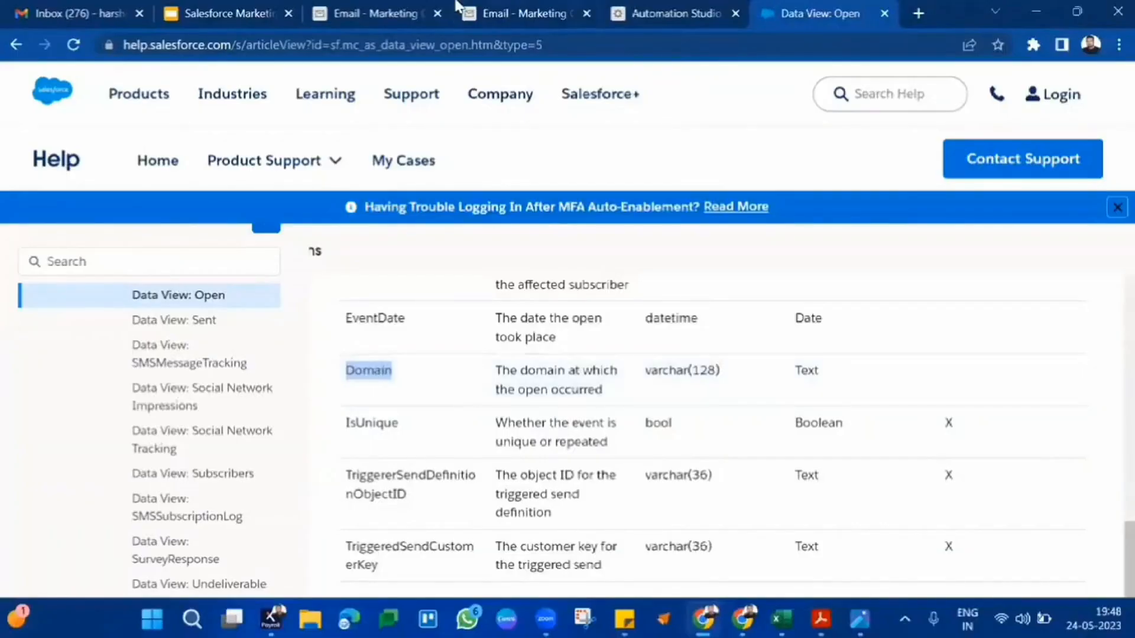
click(490, 12)
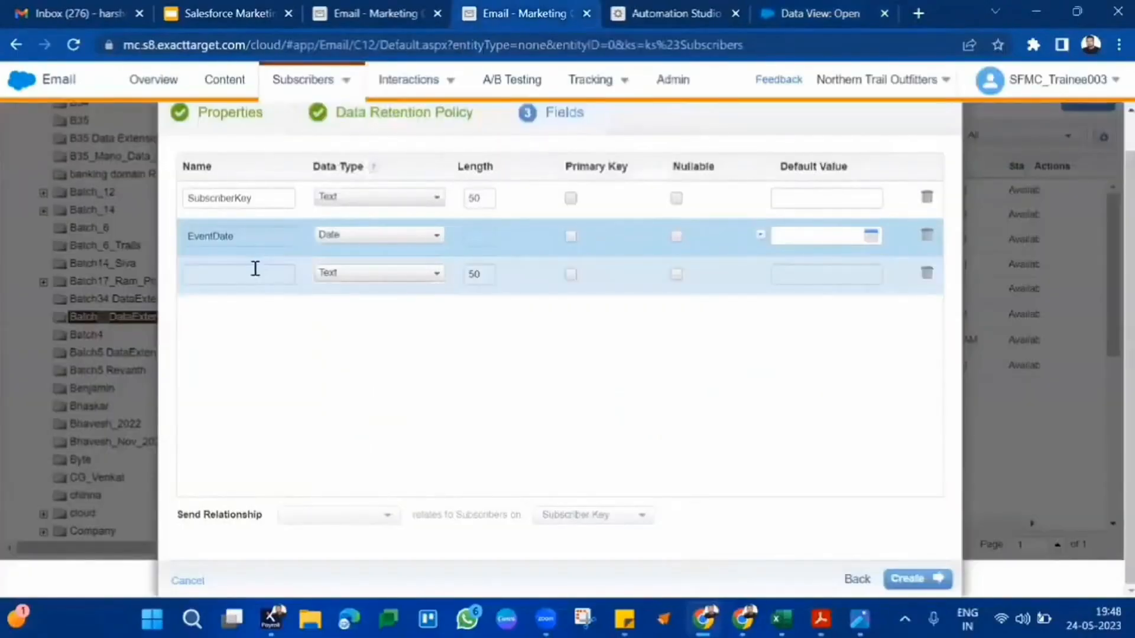
click(256, 269)
key(ctrl+v)
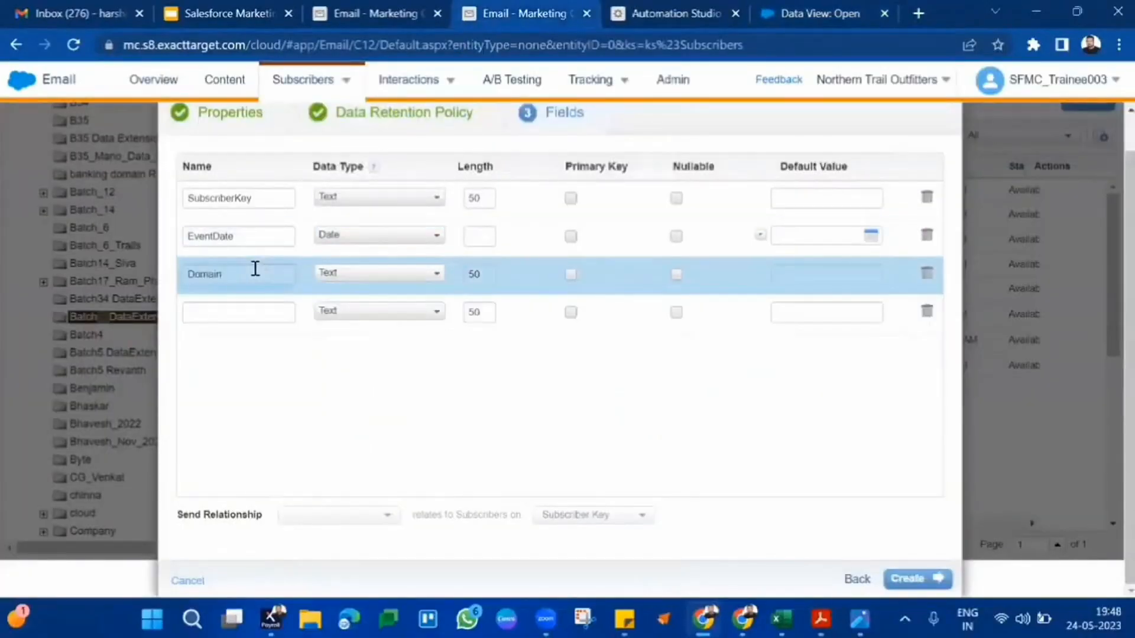
- Copy the JobID column name from the Open data view documentation and add it as the fourth field of the data extension
click(248, 309)
click(699, 7)
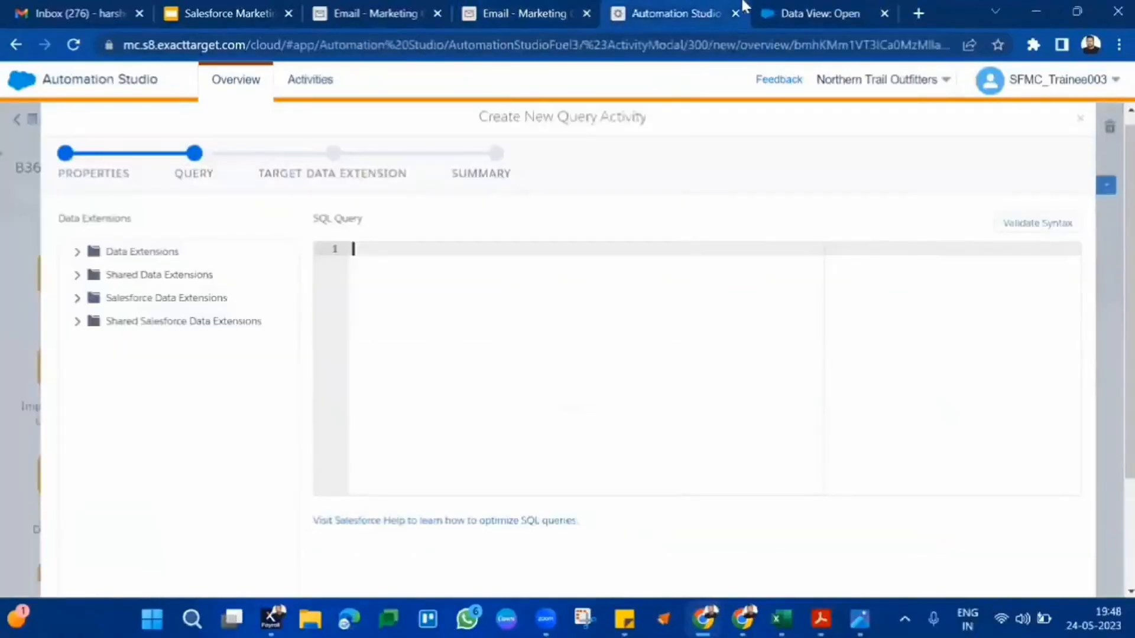
click(539, 7)
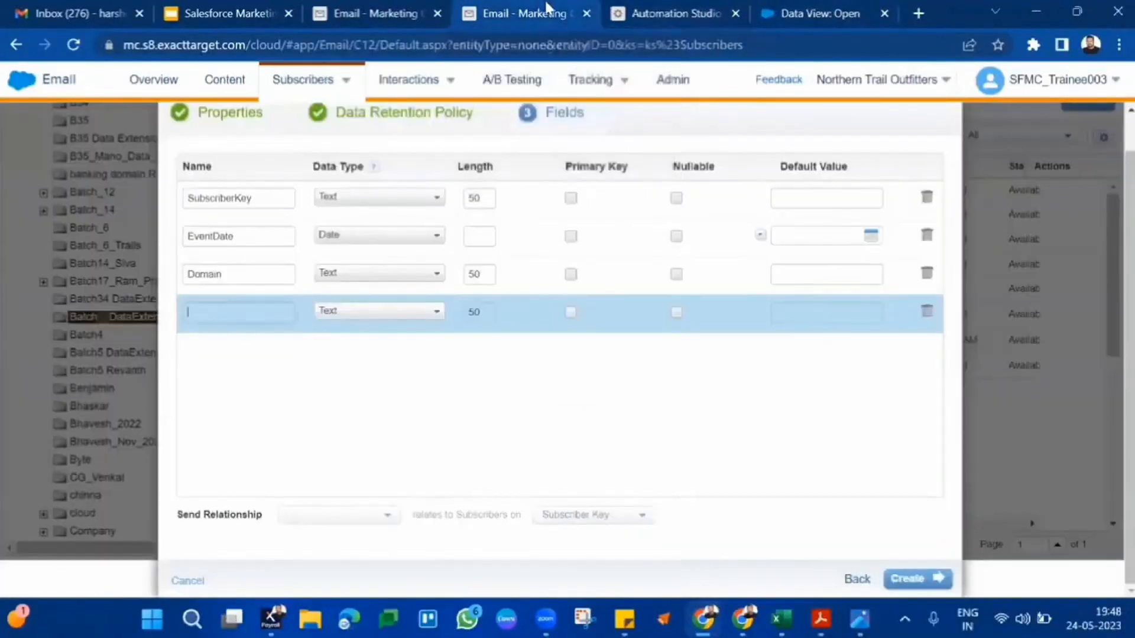
click(838, 8)
scroll(490, 414, up, 7)
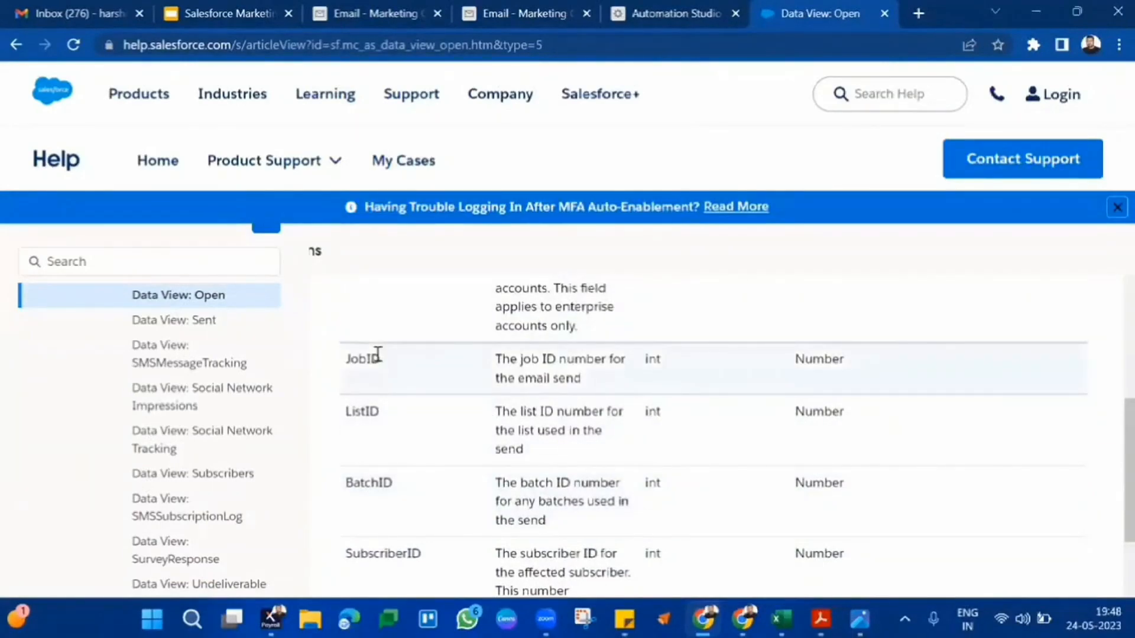
double_click(366, 358)
key(ctrl+c)
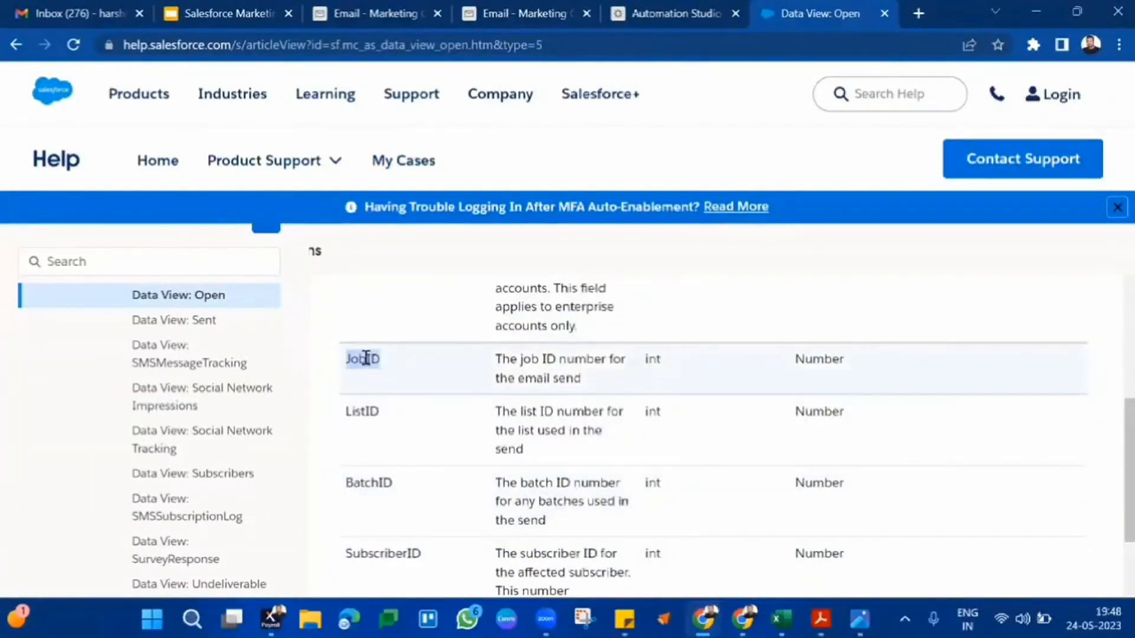
click(524, 13)
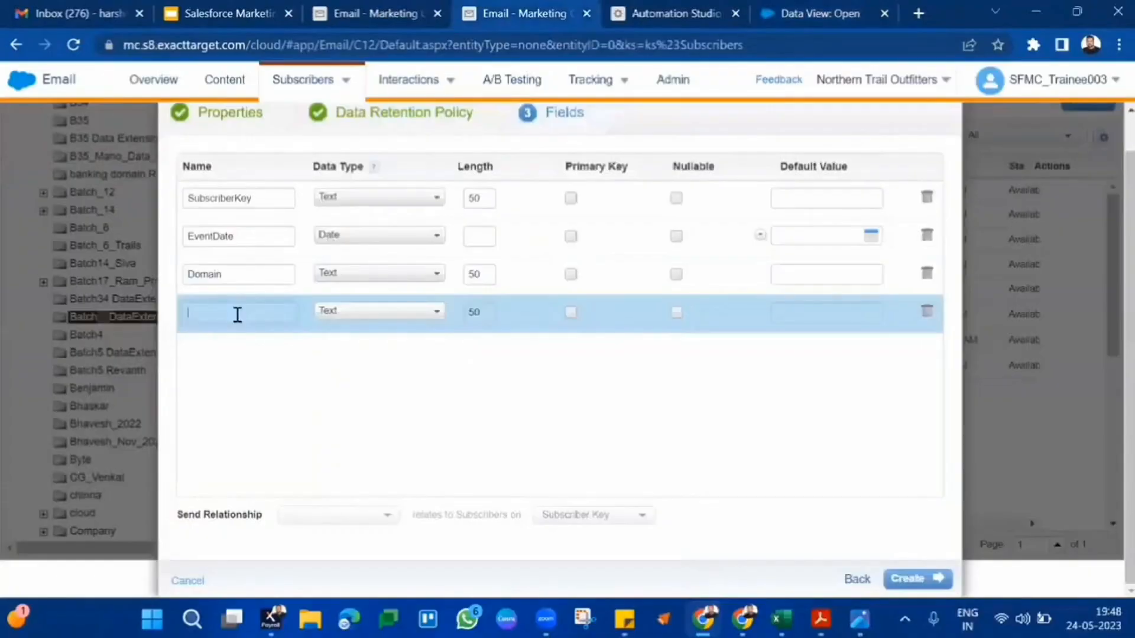
key(ctrl+v)
- Copy the IsUnique column name from the documentation, add it as the fifth field and set its data type to Boolean
click(807, 6)
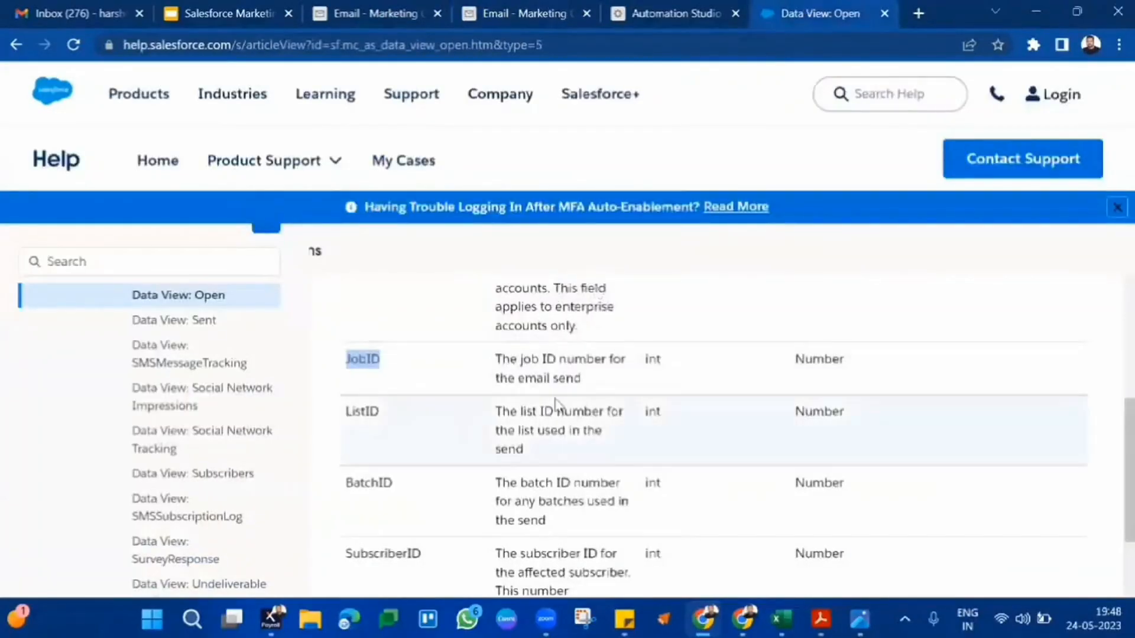
scroll(555, 408, down, 5)
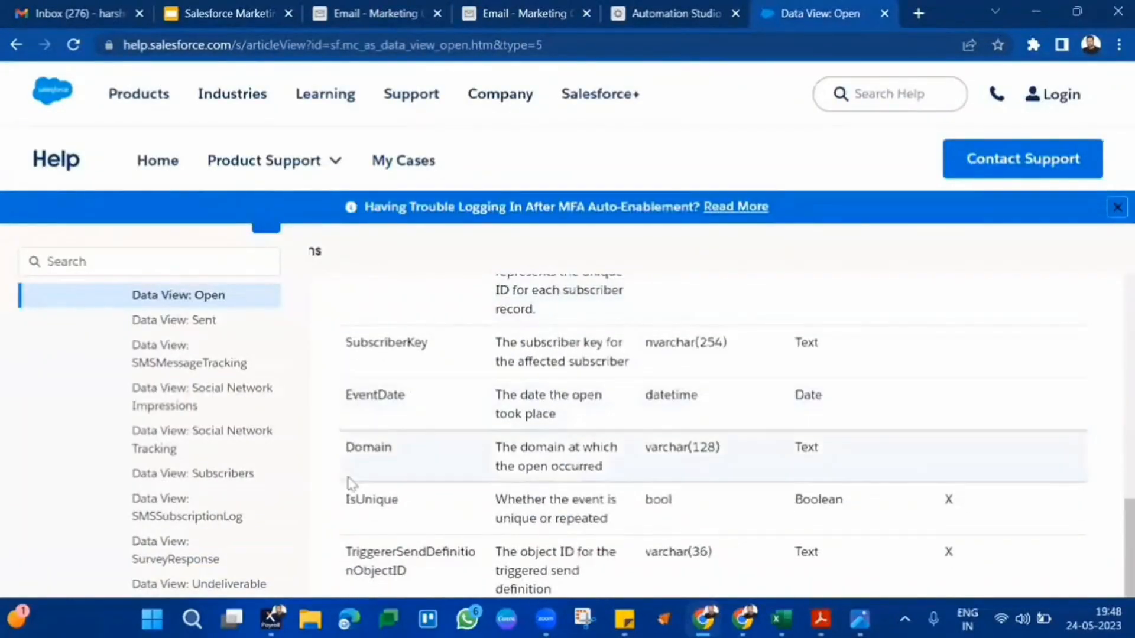
double_click(360, 504)
key(ctrl+c)
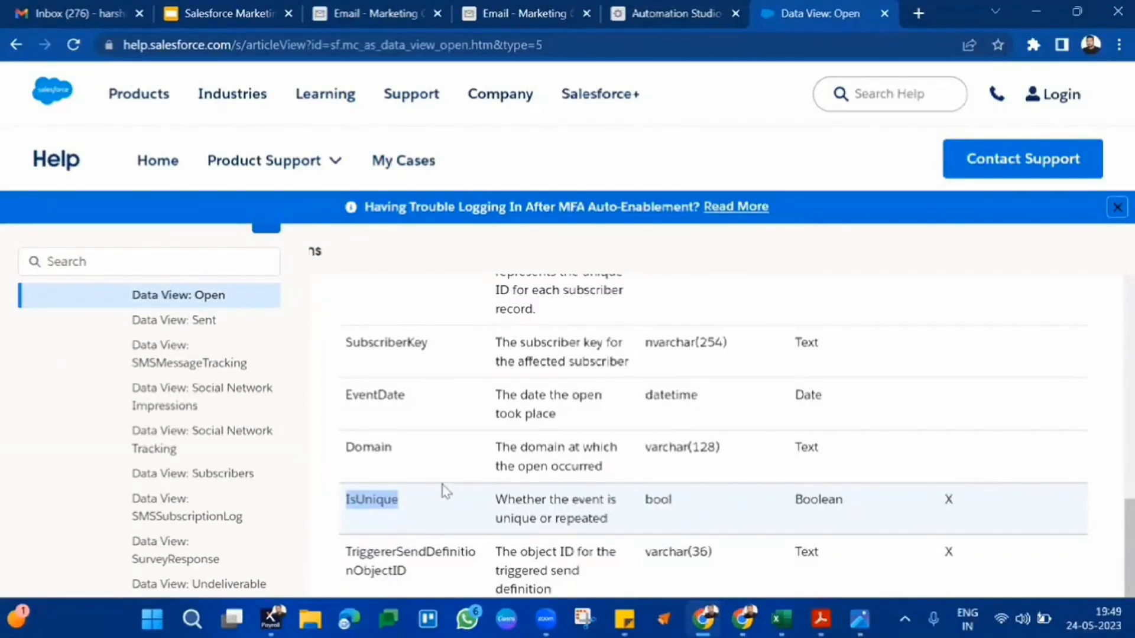
click(562, 23)
click(268, 350)
key(ctrl+v)
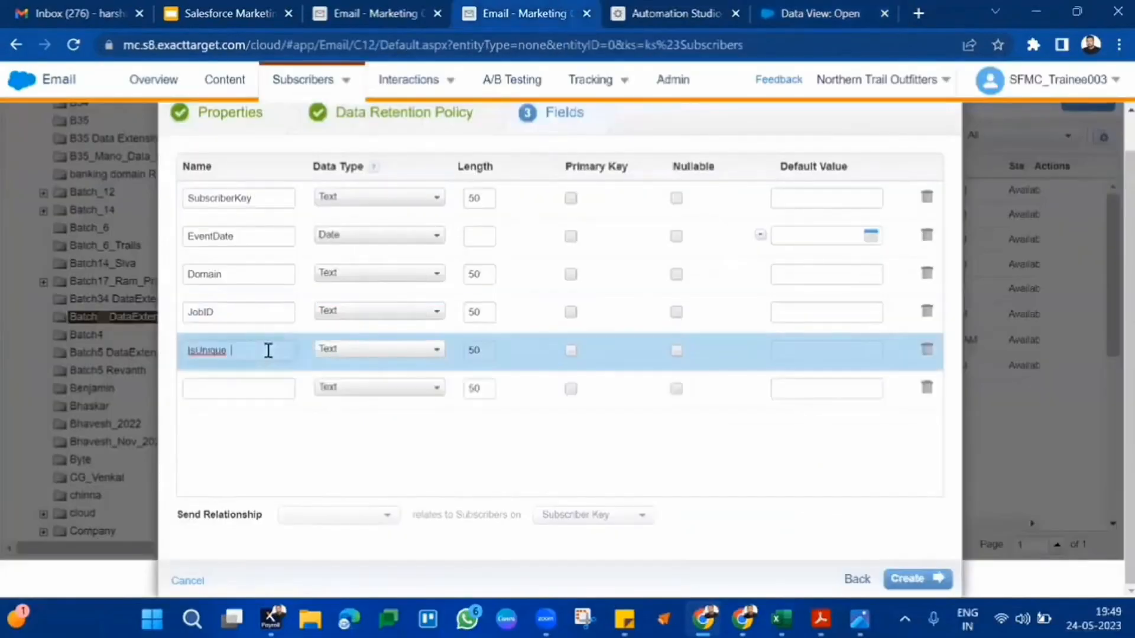
click(390, 350)
click(362, 433)
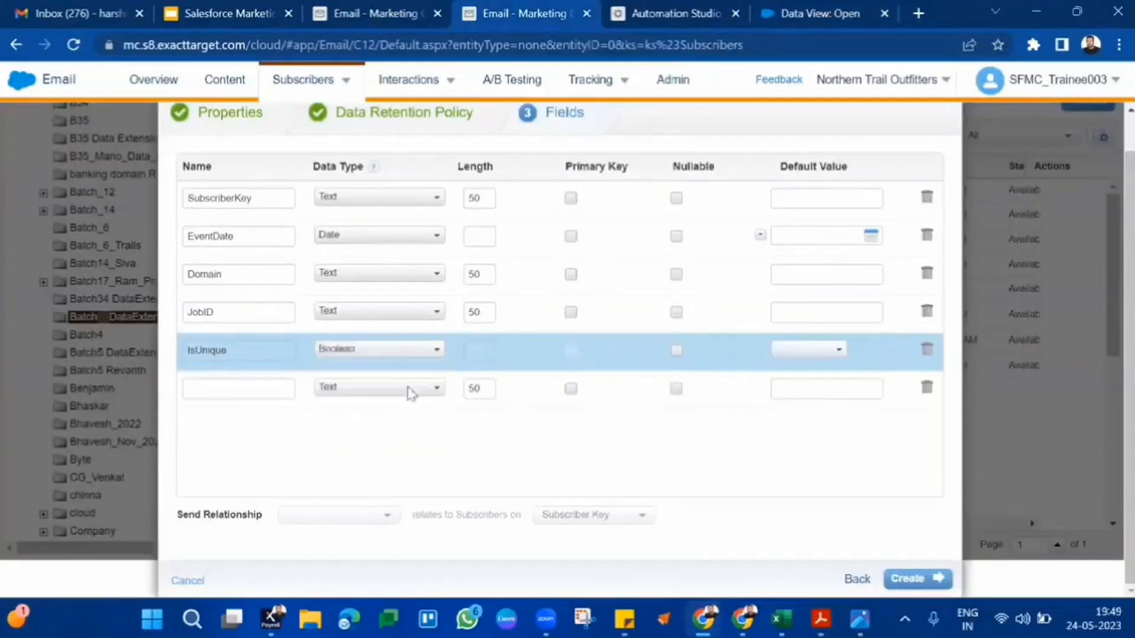
- Review the documented data types of the IsUnique, Domain and EventDate columns in the Open data view documentation
click(813, 13)
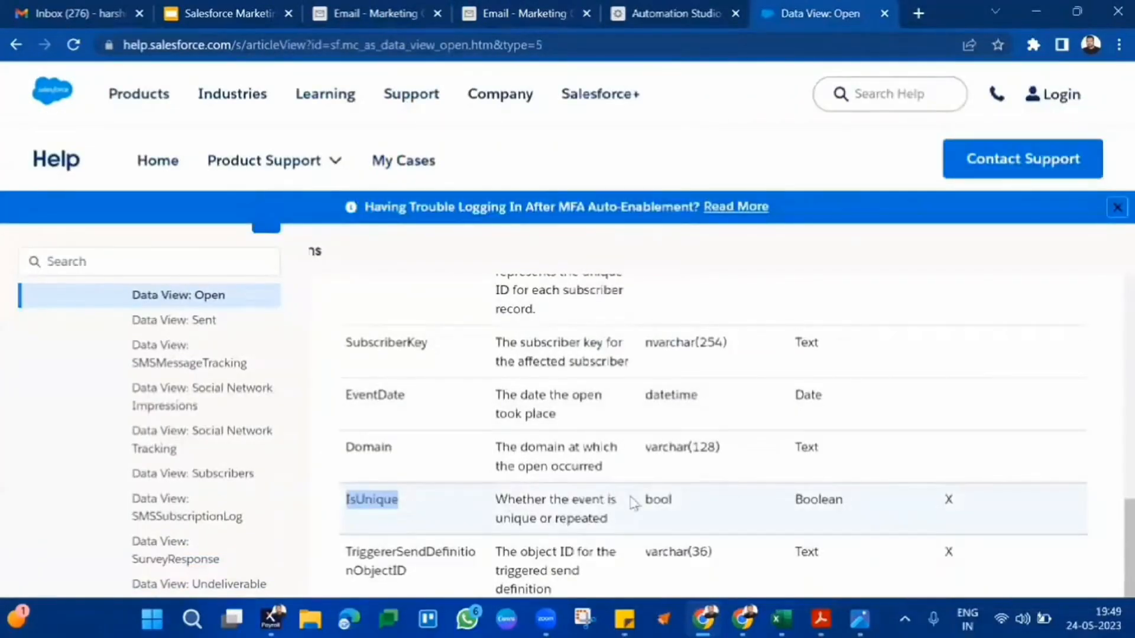
double_click(658, 499)
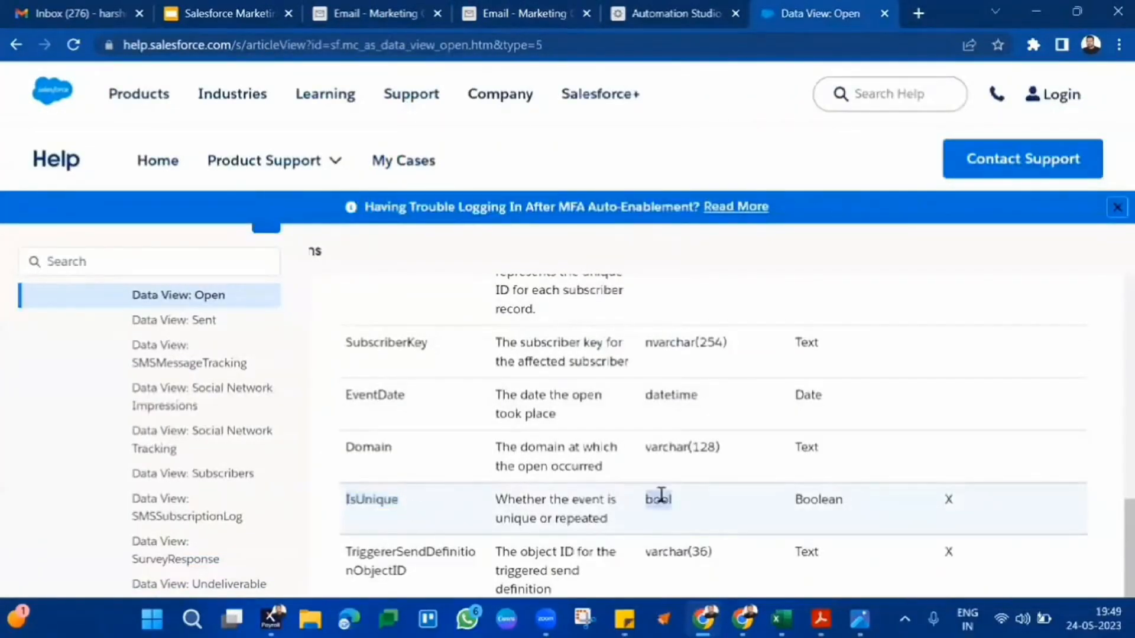
double_click(811, 499)
double_click(808, 448)
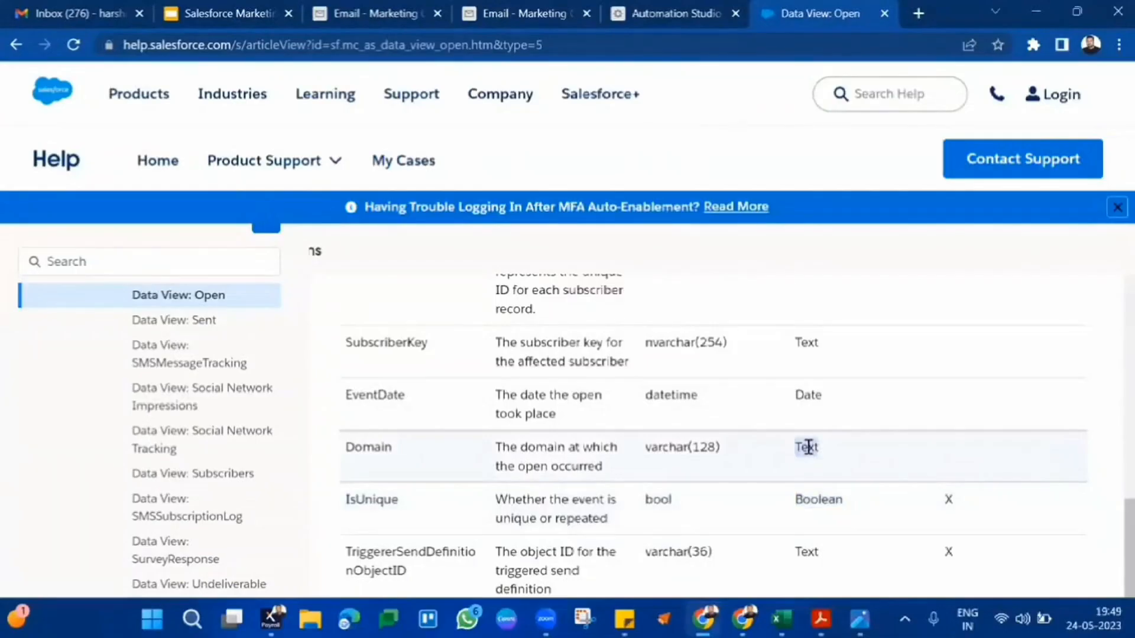
double_click(808, 395)
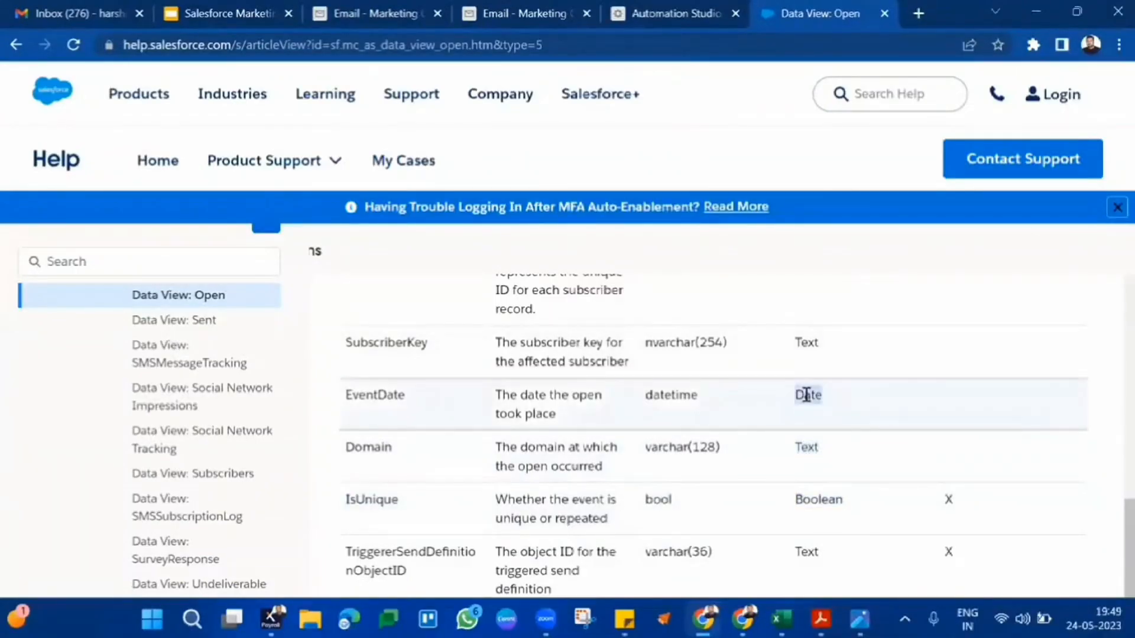
- Create the B36DataViews data extension with the defined fields and locate it in the Batch36DataExtension folder
click(526, 9)
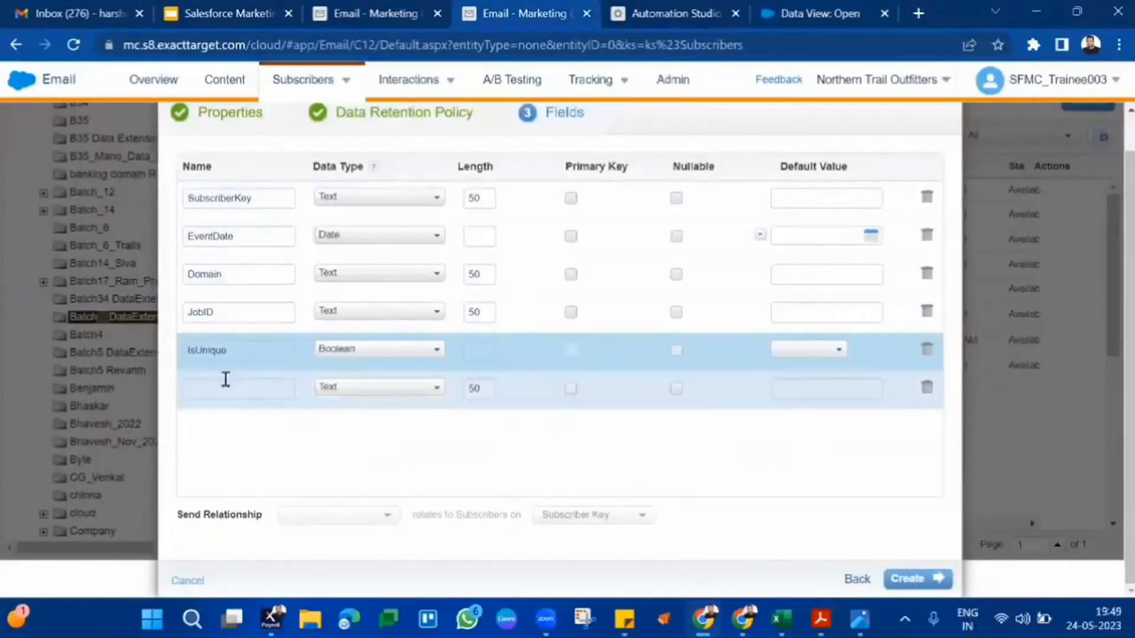
click(922, 578)
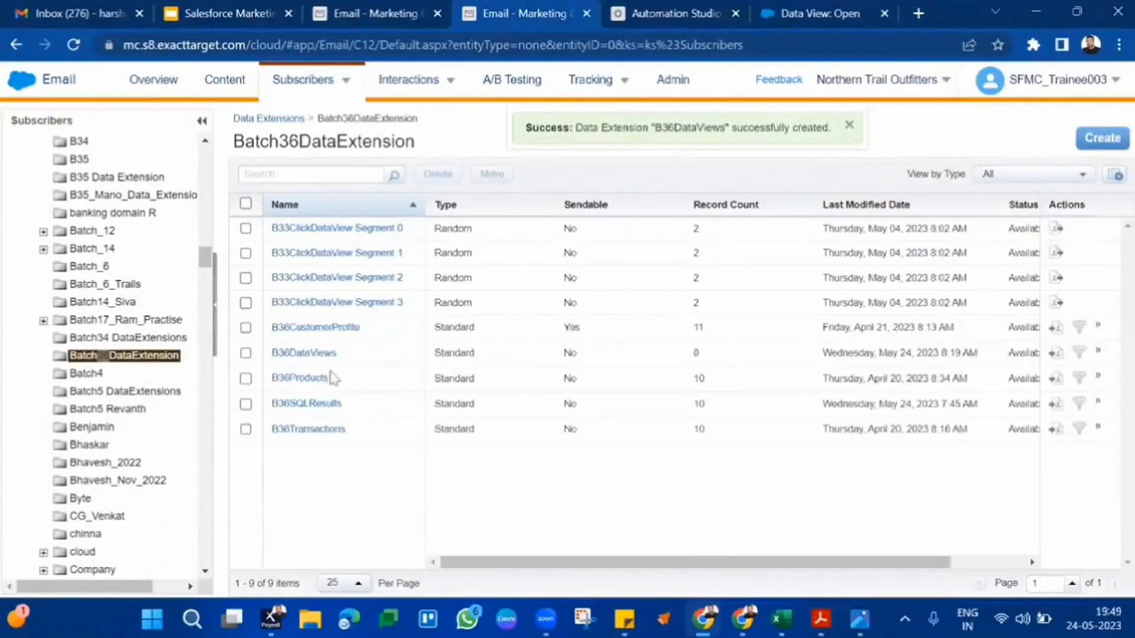
double_click(358, 354)
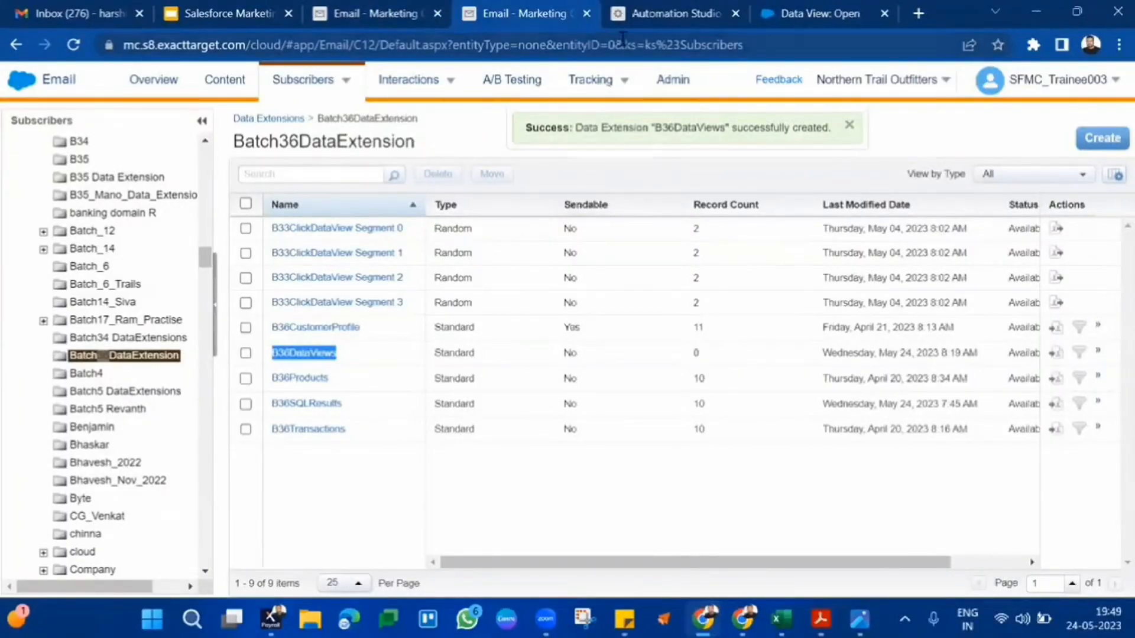
- Return to the query activity in Automation Studio and begin the SQL query with "select"
click(640, 16)
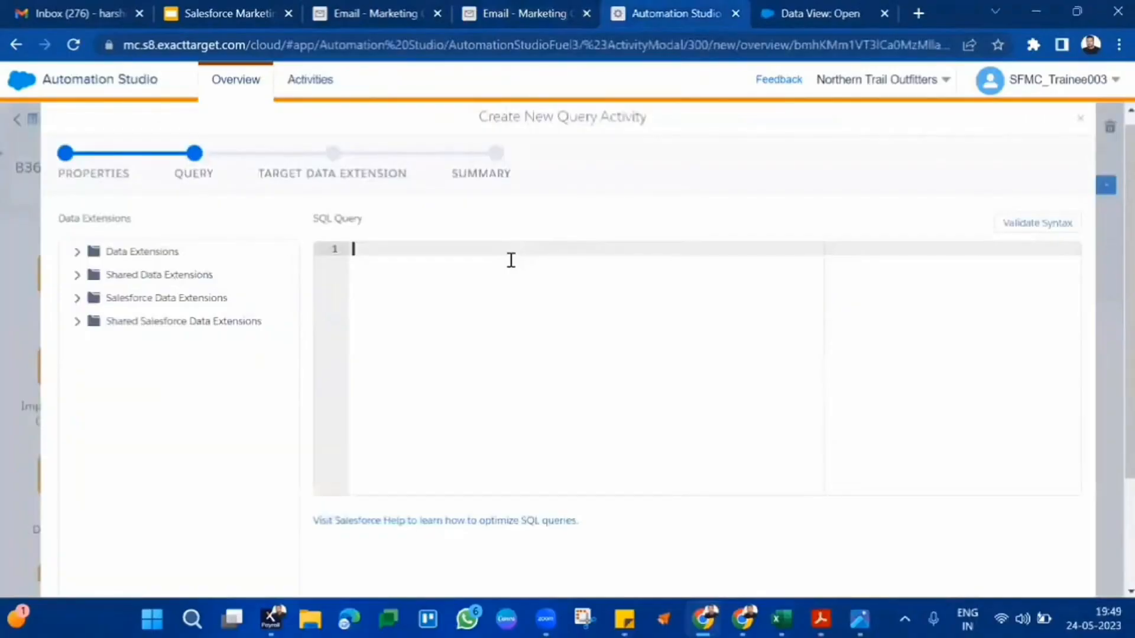
text(select)
click(822, 12)
click(671, 8)
- Search the data extension folders for "36" and expand Batch36DataExtension and its B36DataViews data extension to list the fields
click(77, 252)
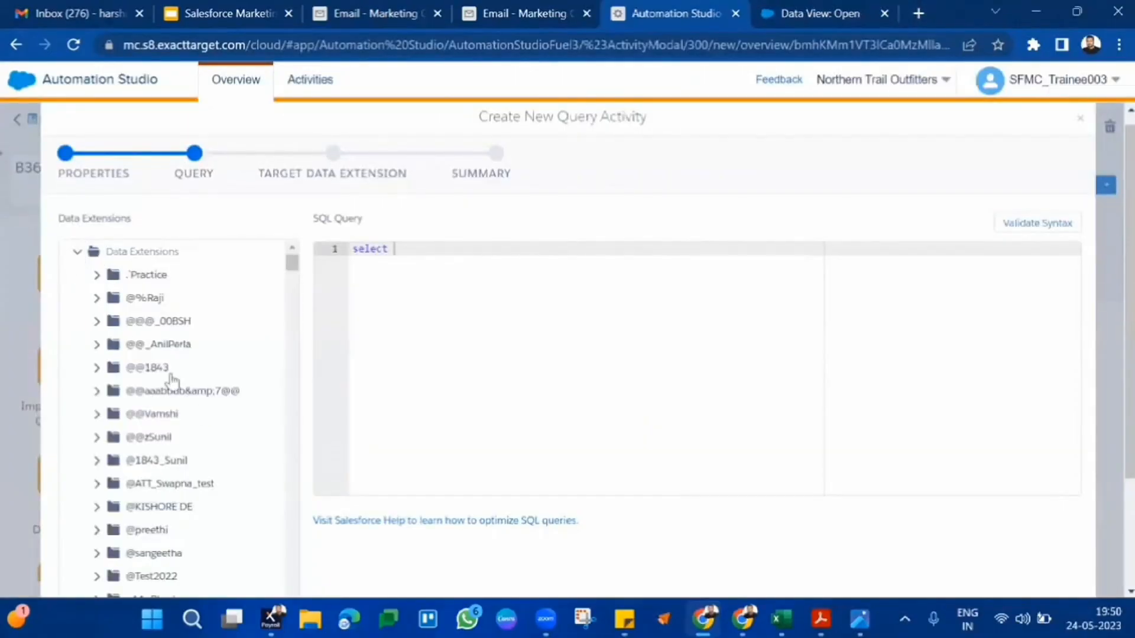
scroll(202, 414, down, 10)
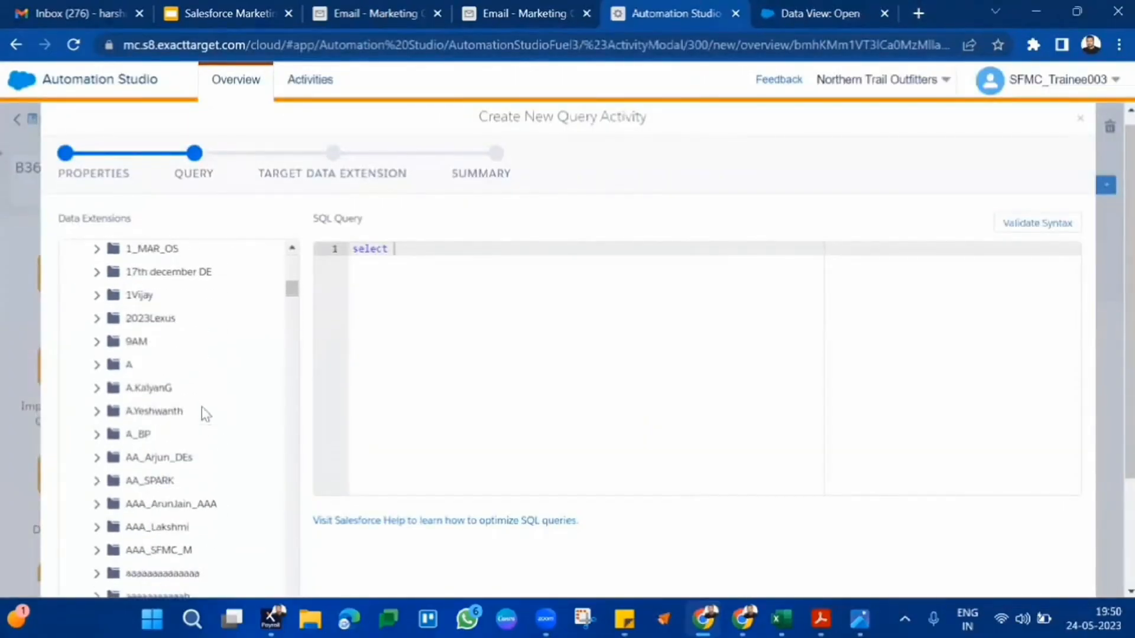
key(ctrl+f)
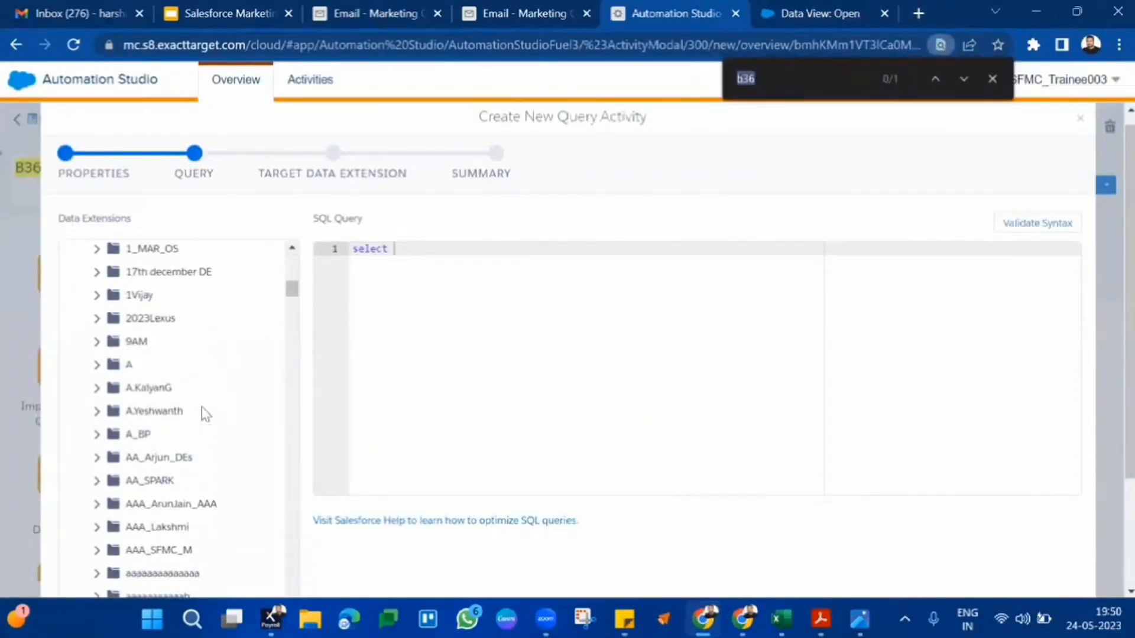
key(BackSpace)
text(36)
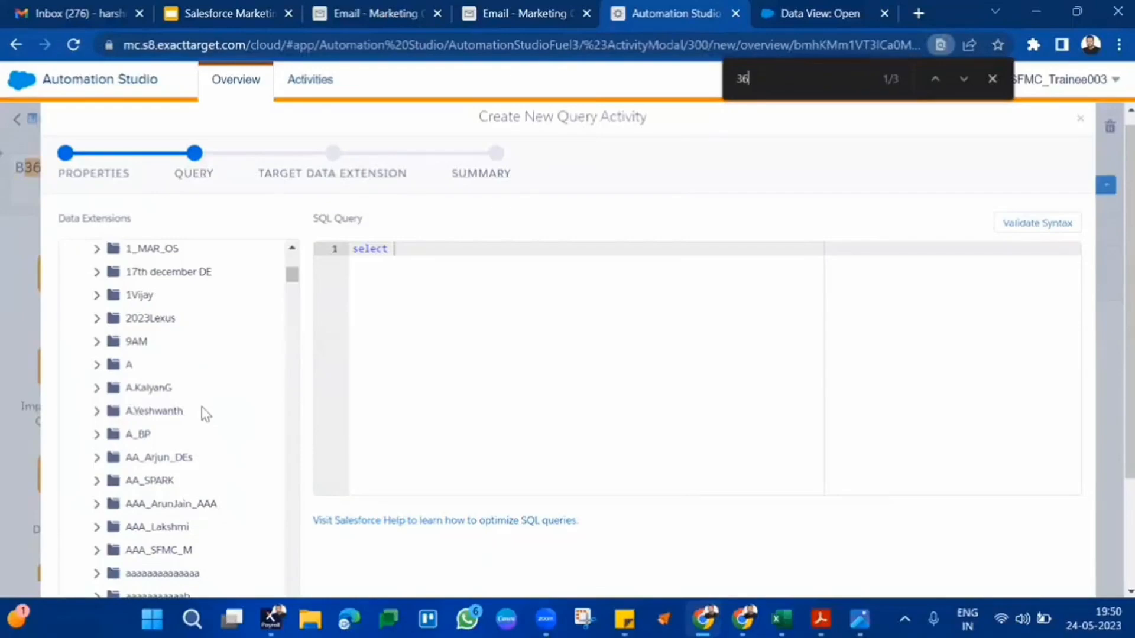
key(Return)
key(Return)
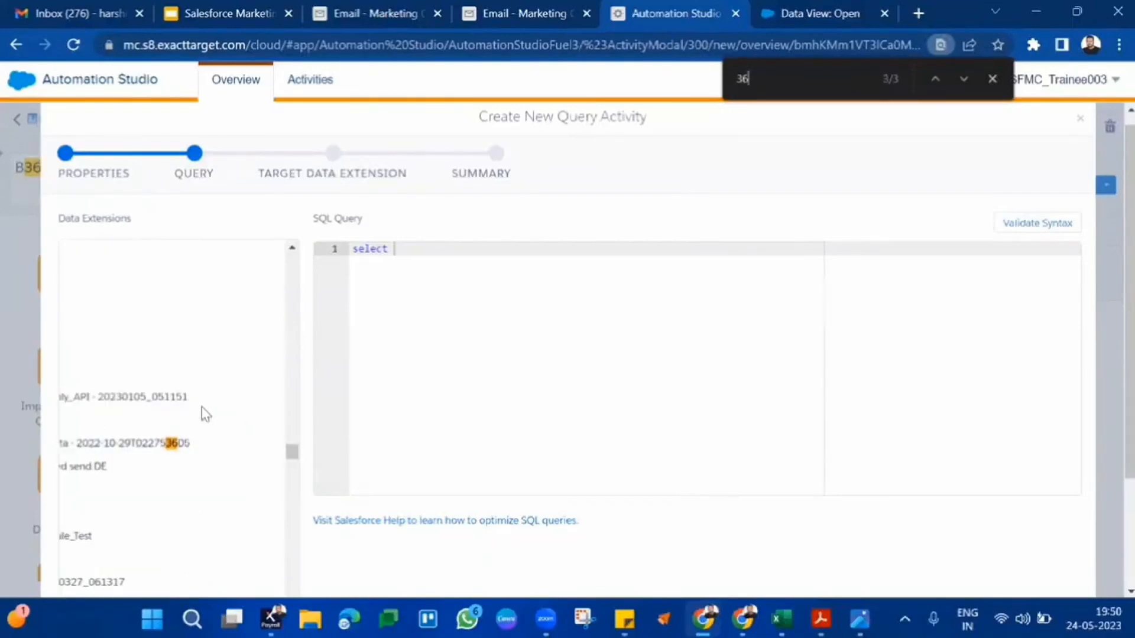
key(shift+Return)
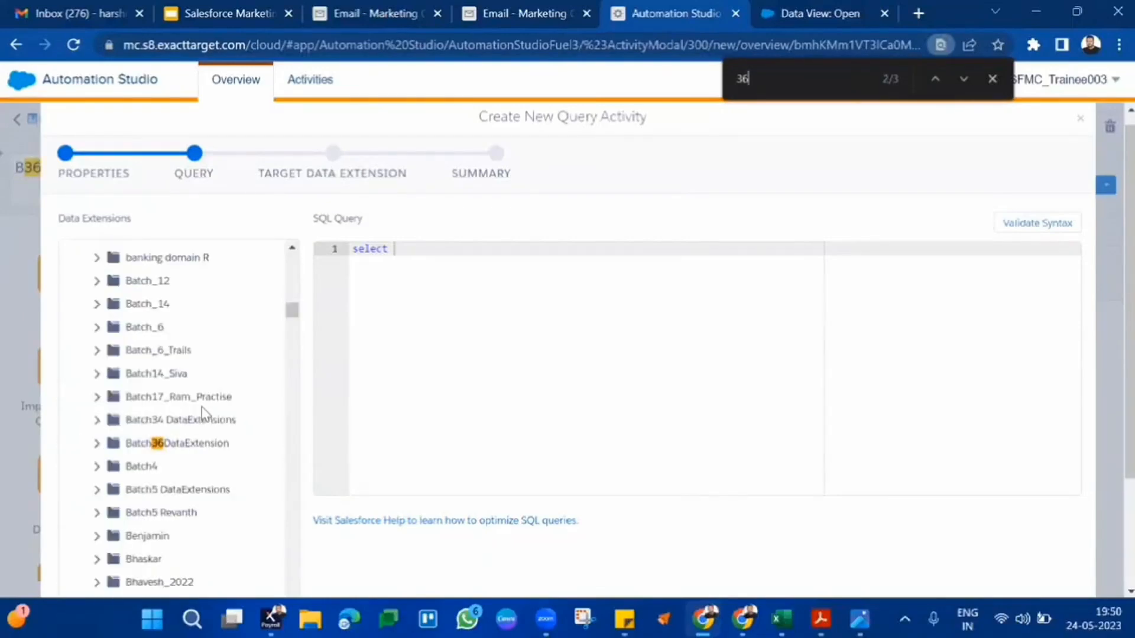
click(147, 454)
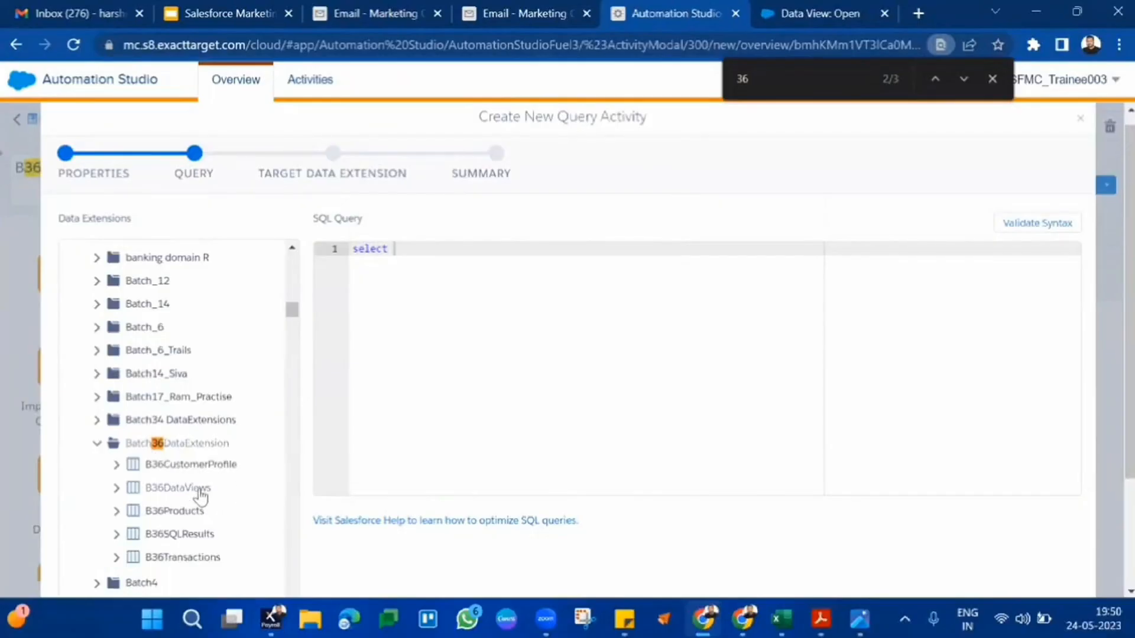
click(118, 488)
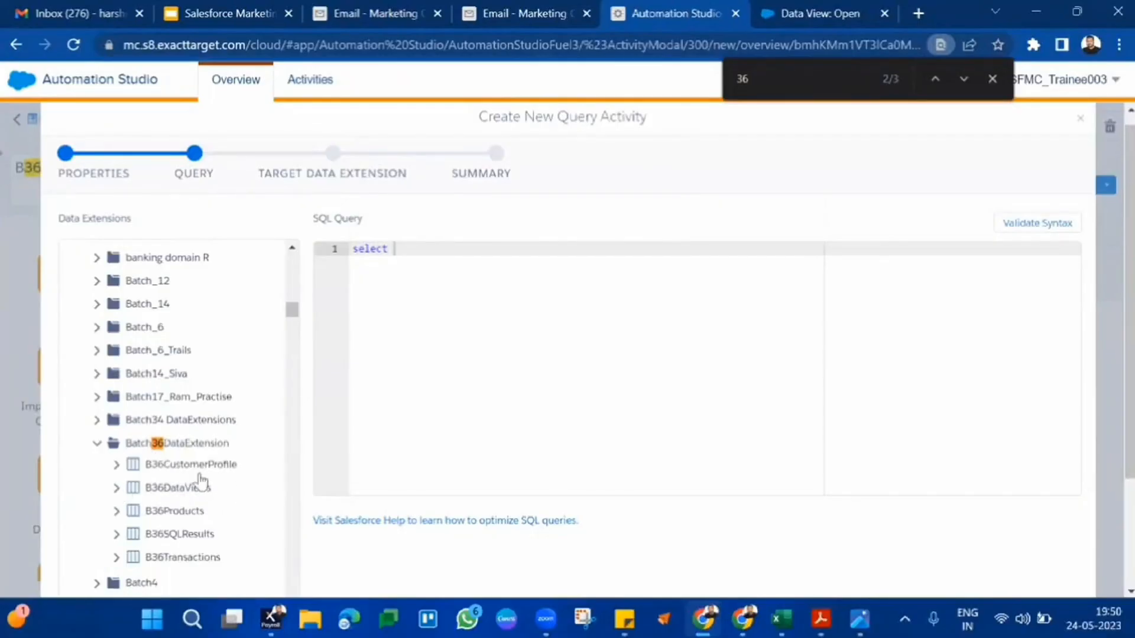
scroll(234, 440, down, 1)
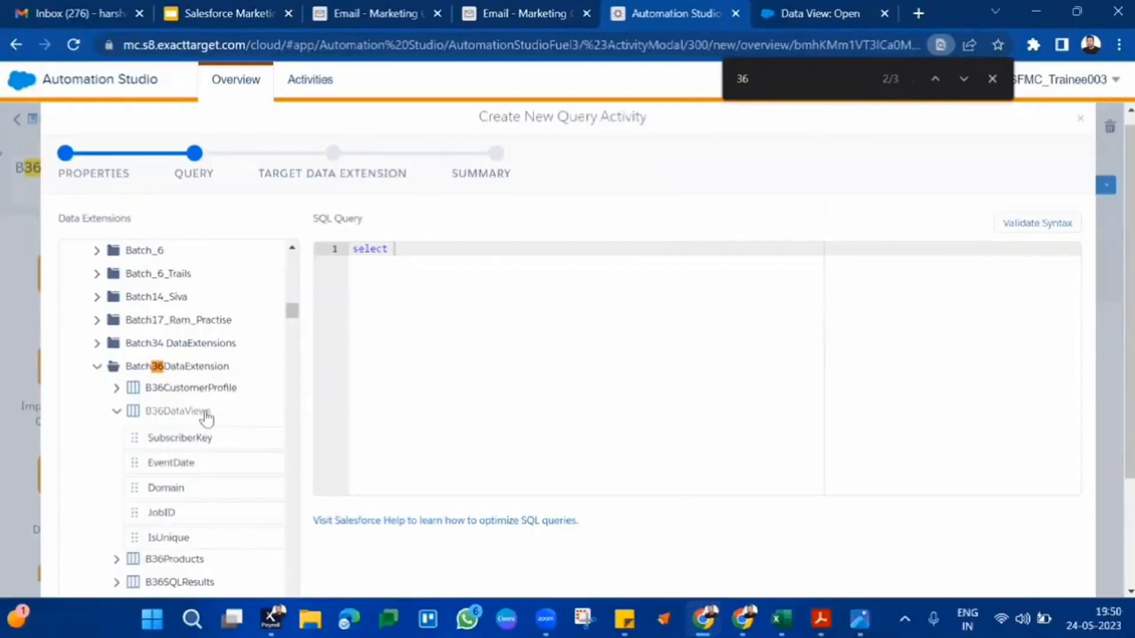
- Insert all B36DataViews fields into the select statement, replace the trailing comma with "from" and close the page search
drag(206, 419, 670, 247)
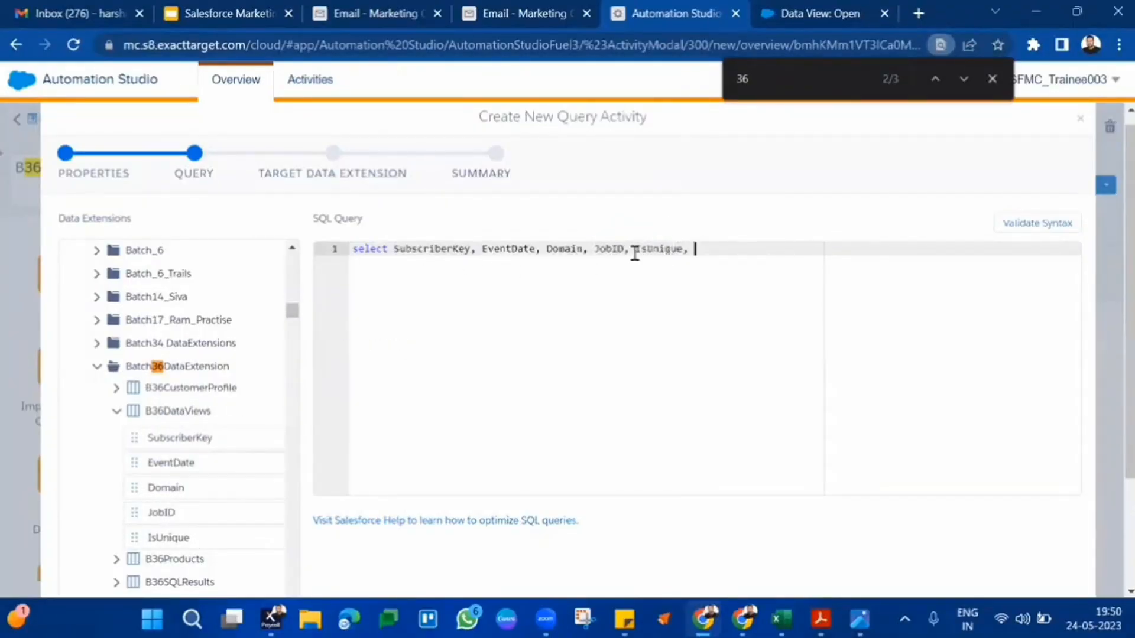
double_click(442, 254)
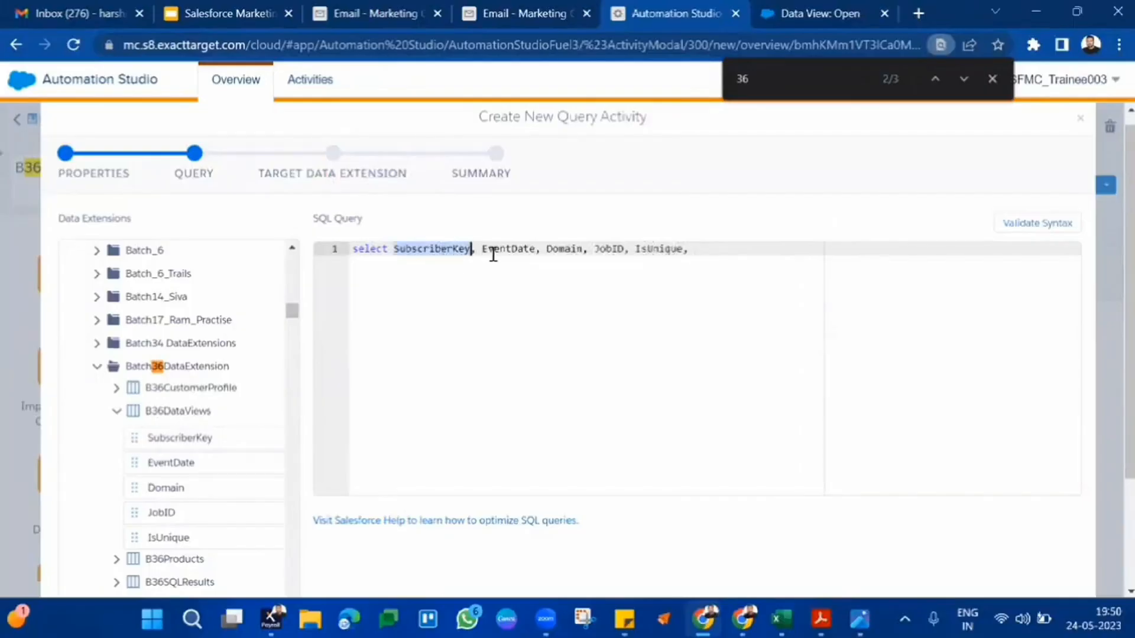
double_click(499, 253)
key(End)
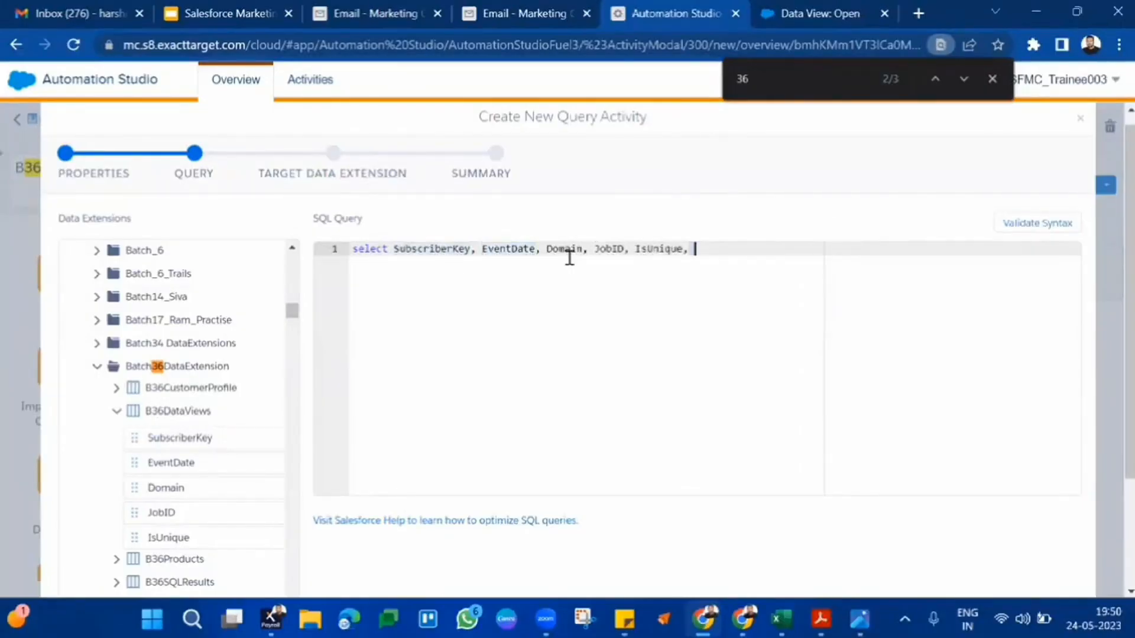
double_click(621, 250)
double_click(657, 250)
click(690, 253)
text(from)
click(988, 78)
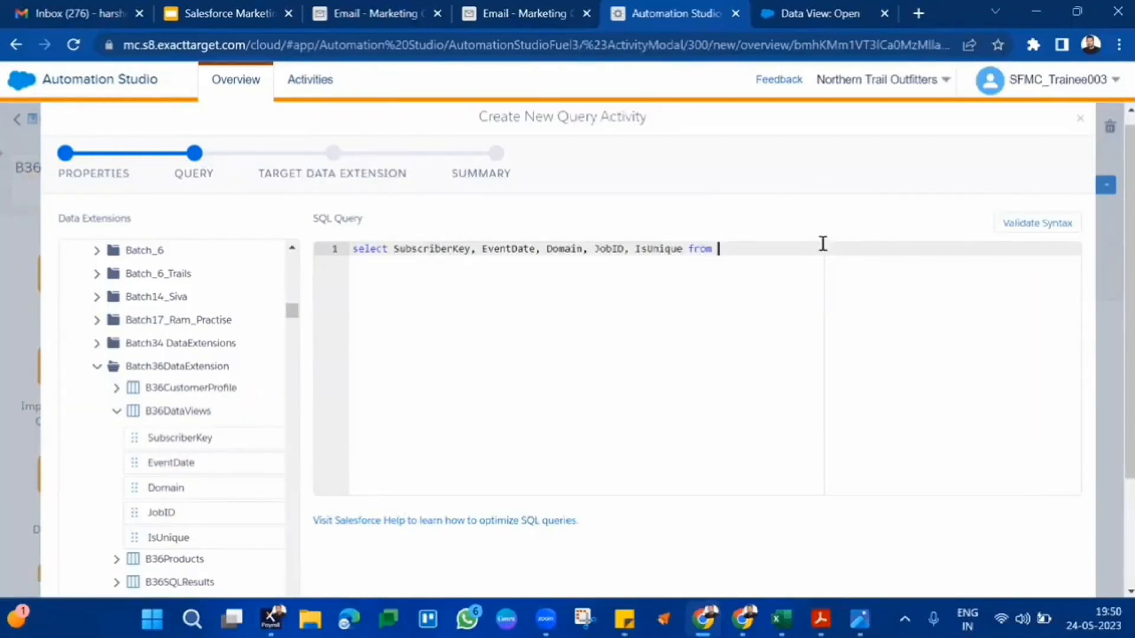
- Copy the _Open data view name from its documentation, add it as the query's from source and validate the syntax
click(851, 9)
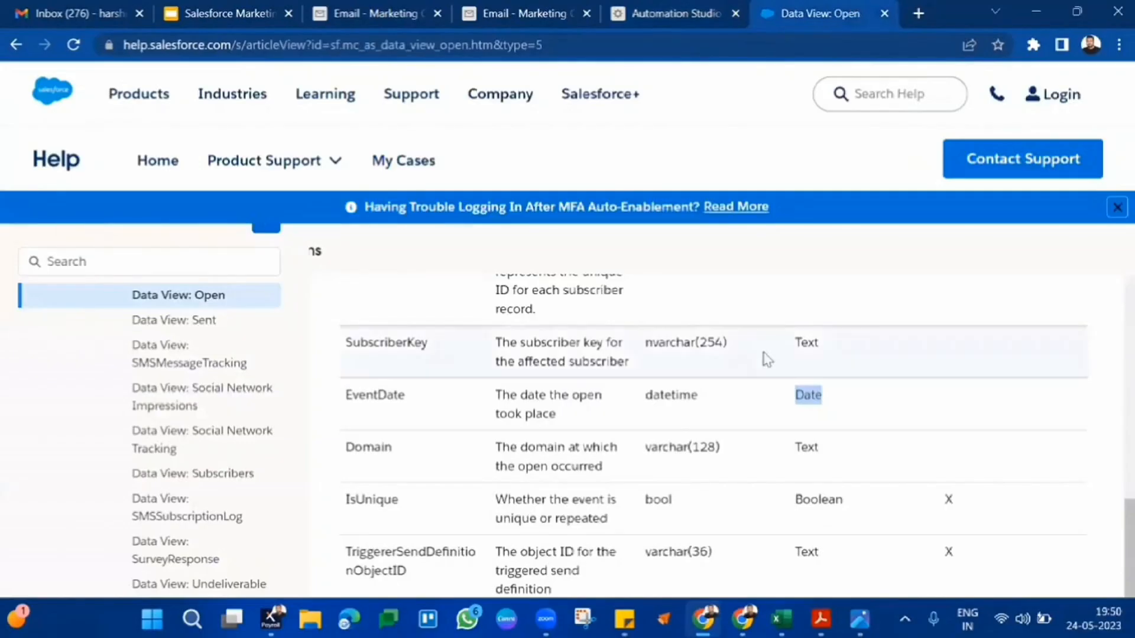
scroll(771, 363, up, 5)
scroll(776, 368, up, 5)
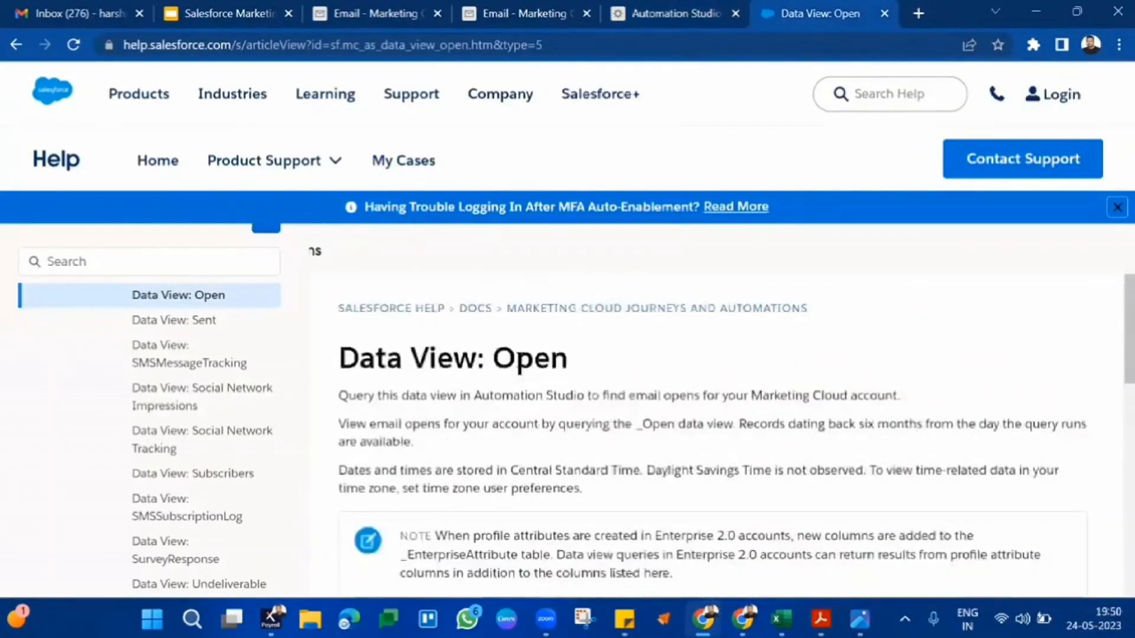
double_click(523, 368)
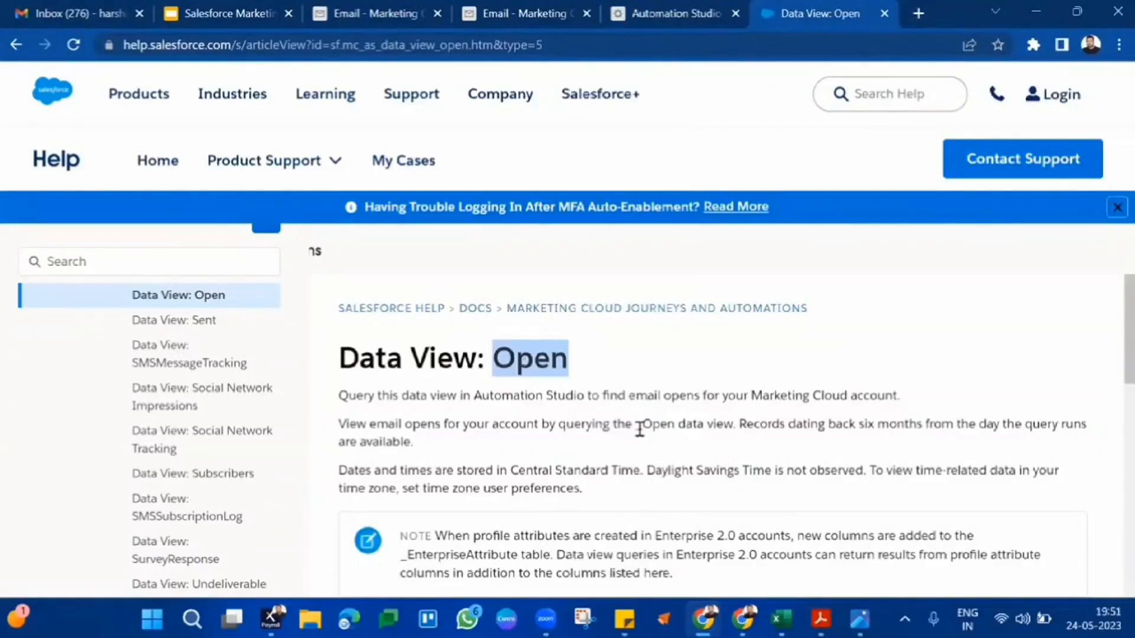
drag(637, 427, 674, 427)
key(ctrl+c)
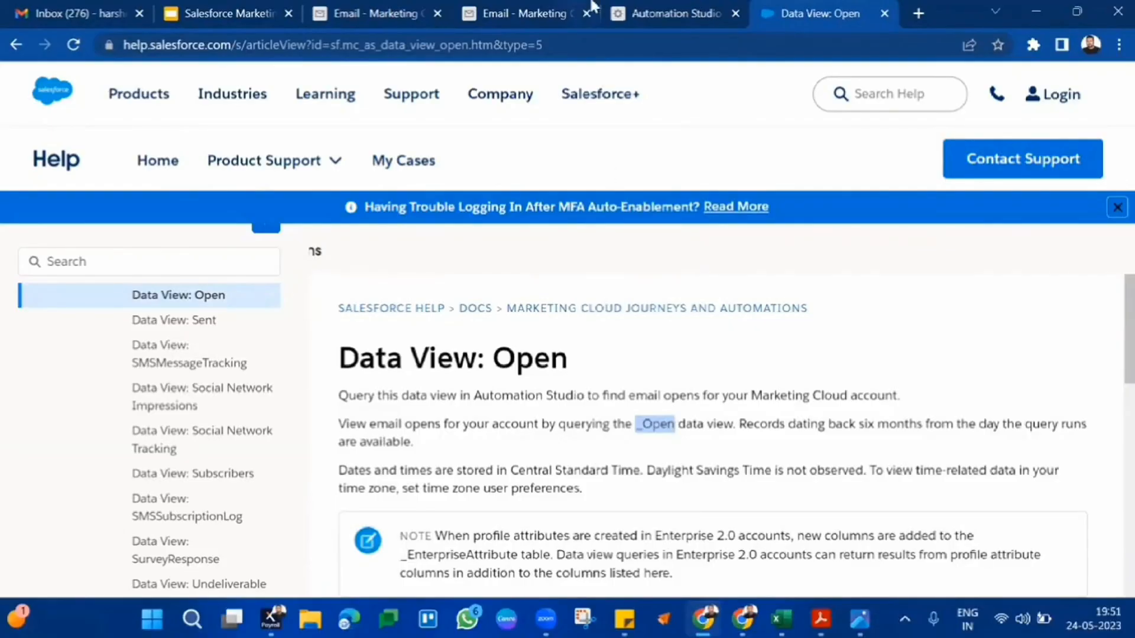
click(668, 13)
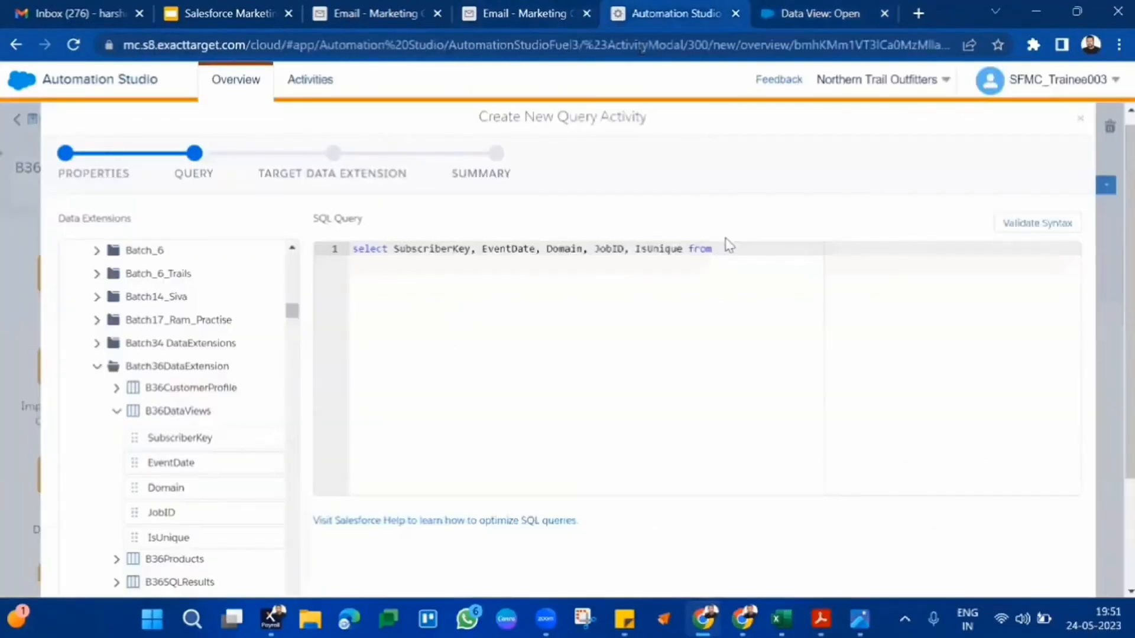
key(ctrl+v)
click(1009, 228)
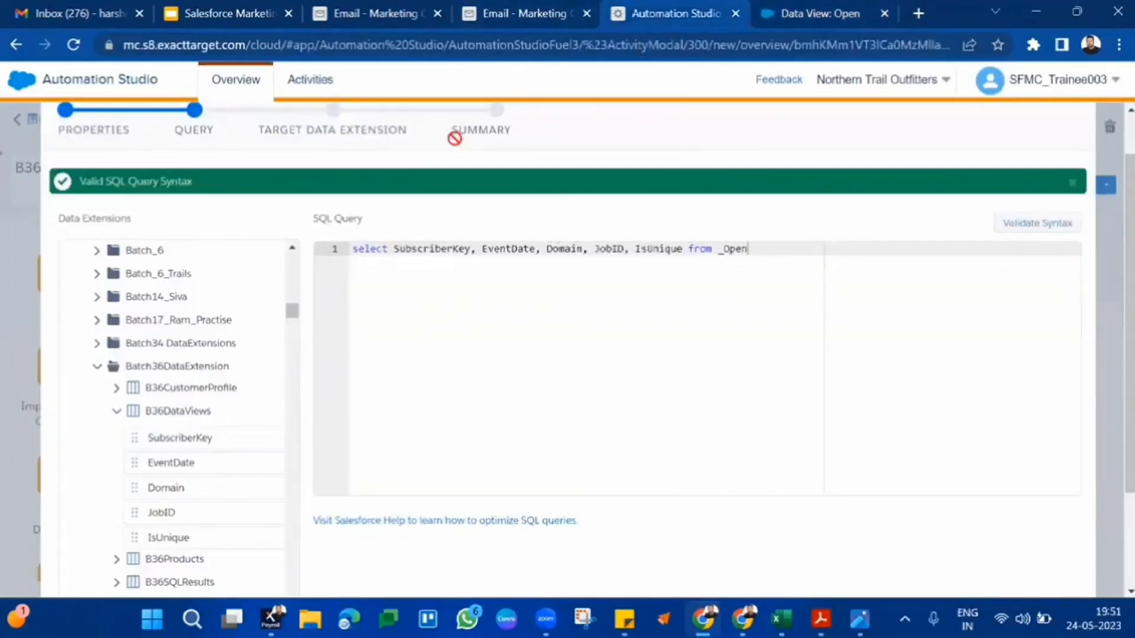
- Remove the underscore from _Open in the query and validate the syntax of that version
click(724, 249)
key(BackSpace)
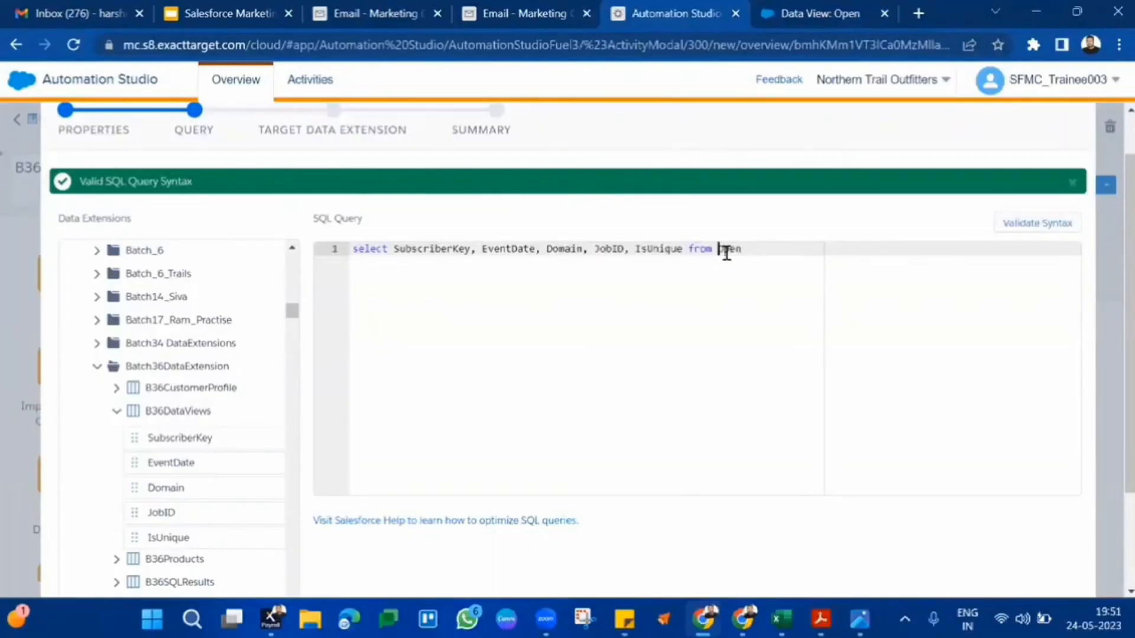
click(1064, 236)
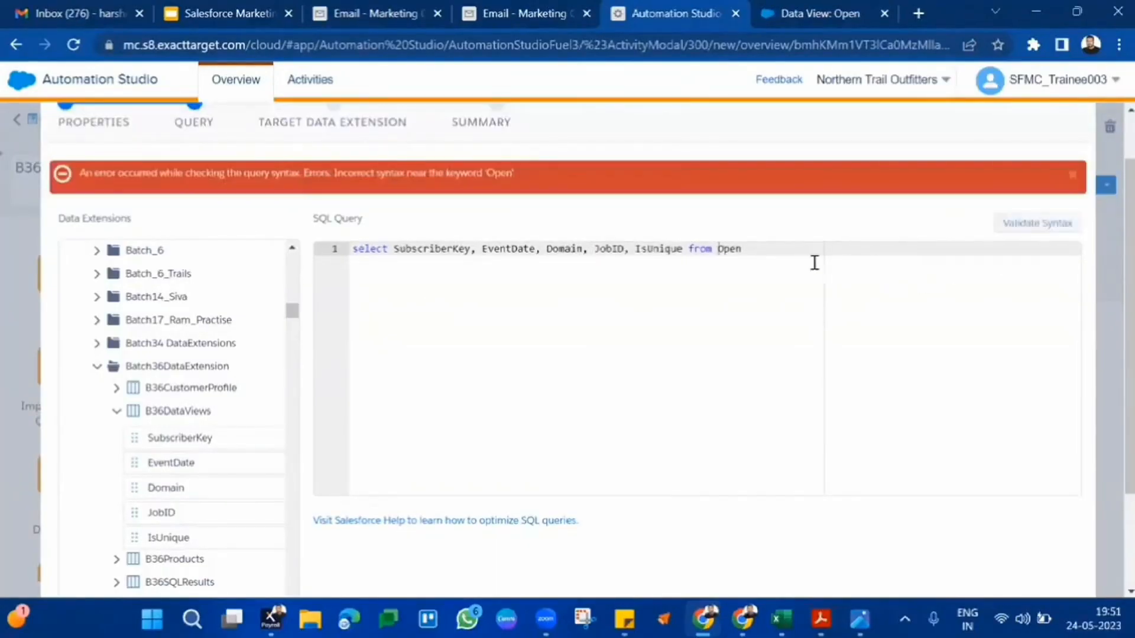
triple_click(486, 174)
click(513, 180)
- Restore _Open as the query's source and validate the syntax again
double_click(726, 248)
text(_Open)
click(1044, 230)
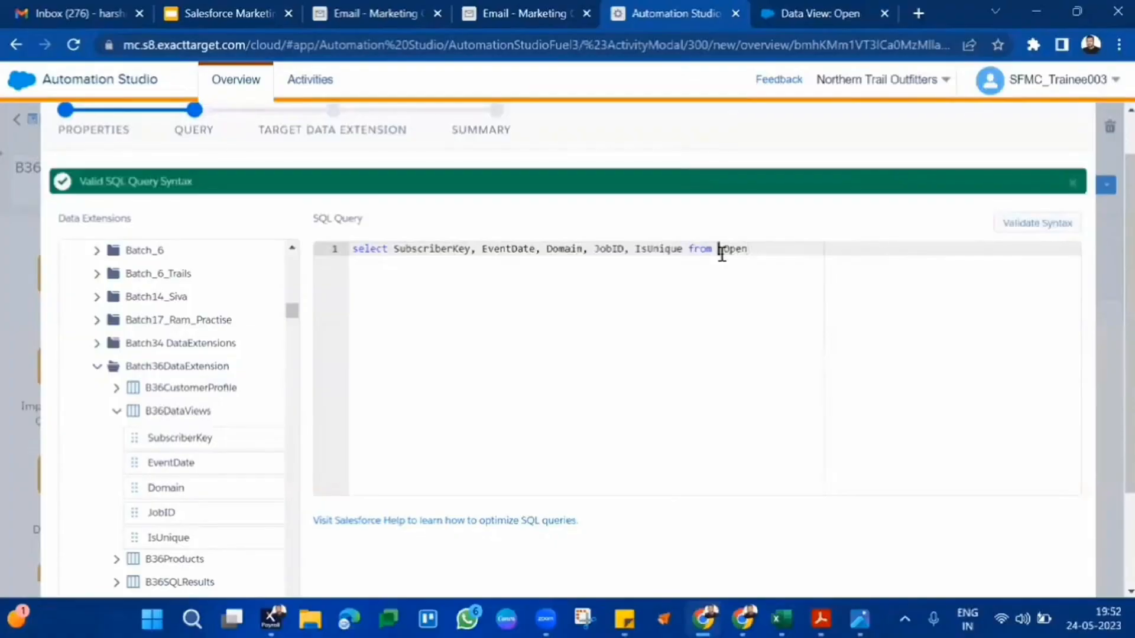
- Add a second line to the query reading "where JobId="
drag(721, 253, 757, 259)
click(757, 259)
key(Return)
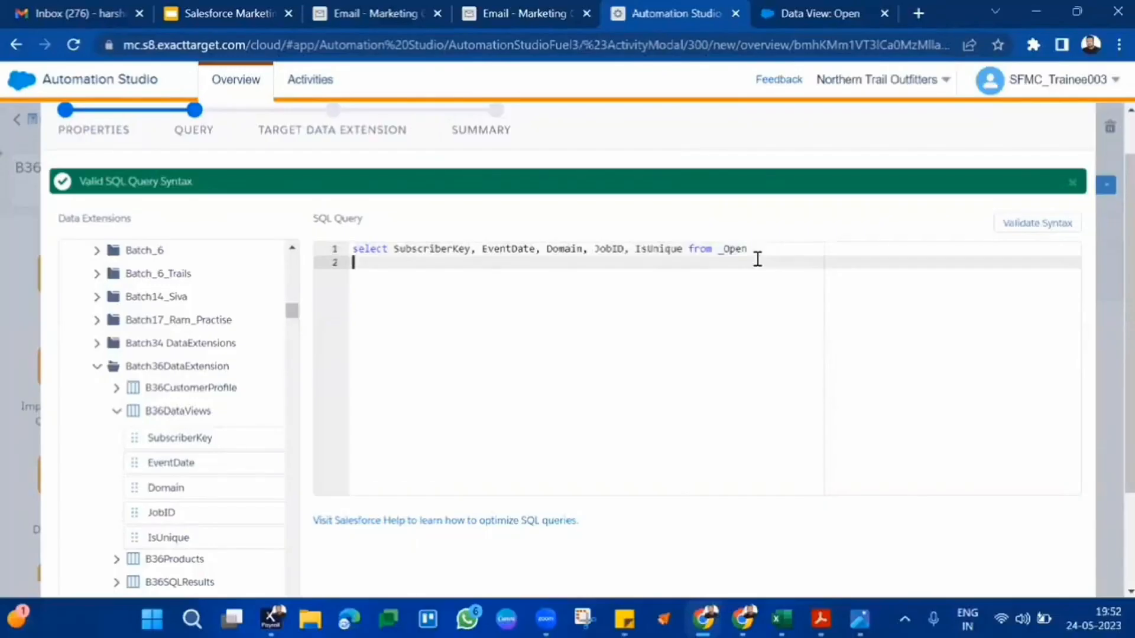
text(where jobId=)
- Copy job ID 228752 from the email tracking list, complete the query's JobId condition with it and validate the syntax
click(423, 12)
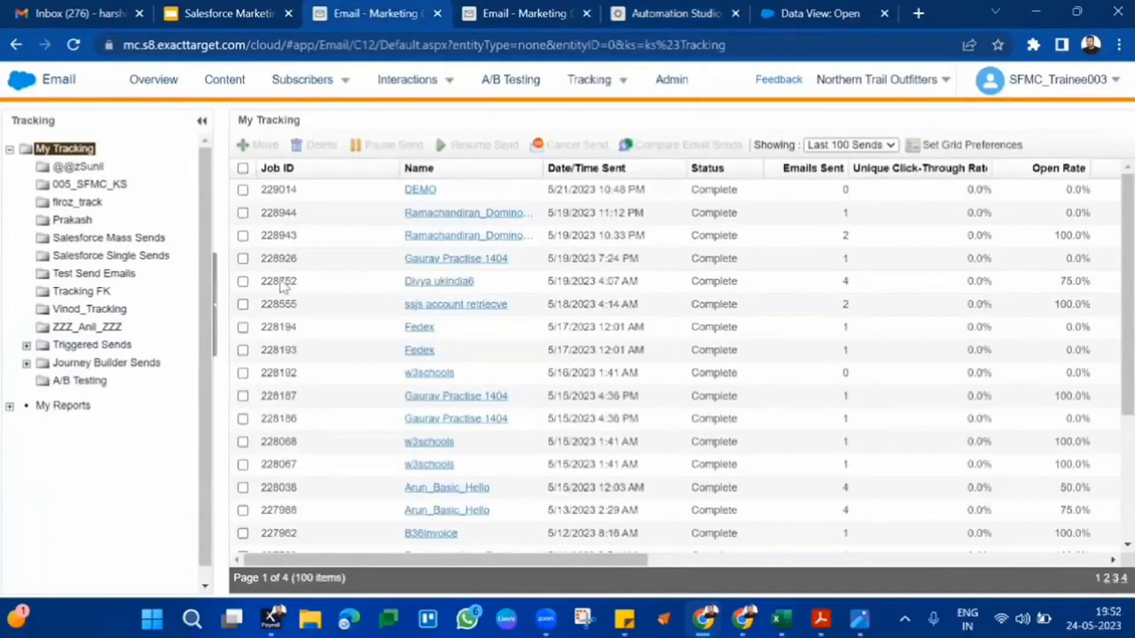
double_click(281, 282)
right_click(285, 282)
click(303, 289)
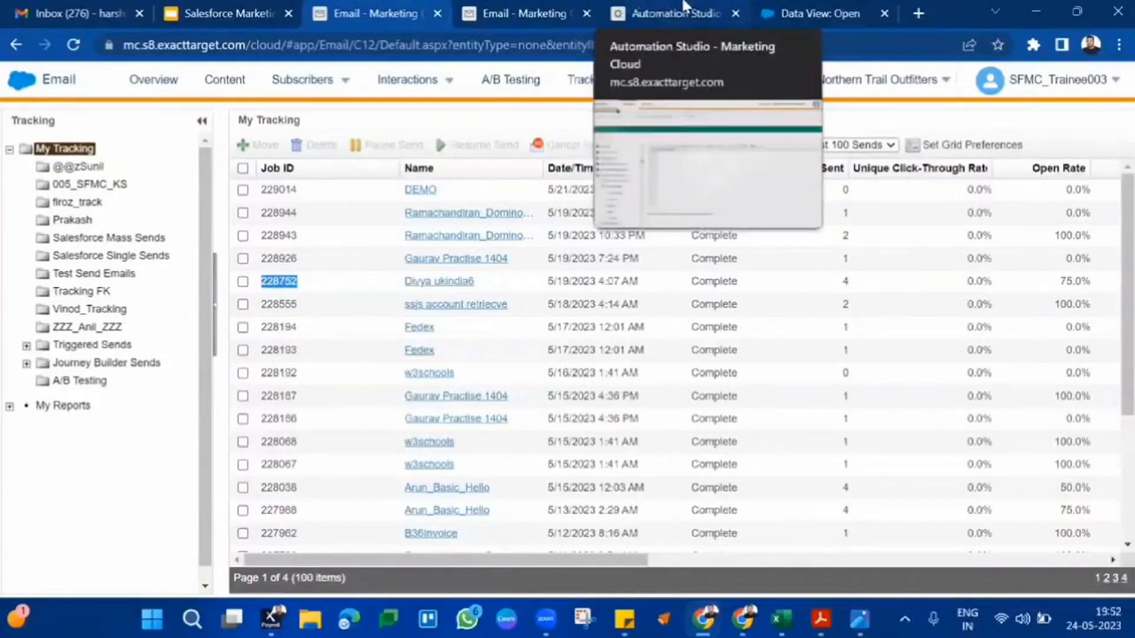
click(532, 12)
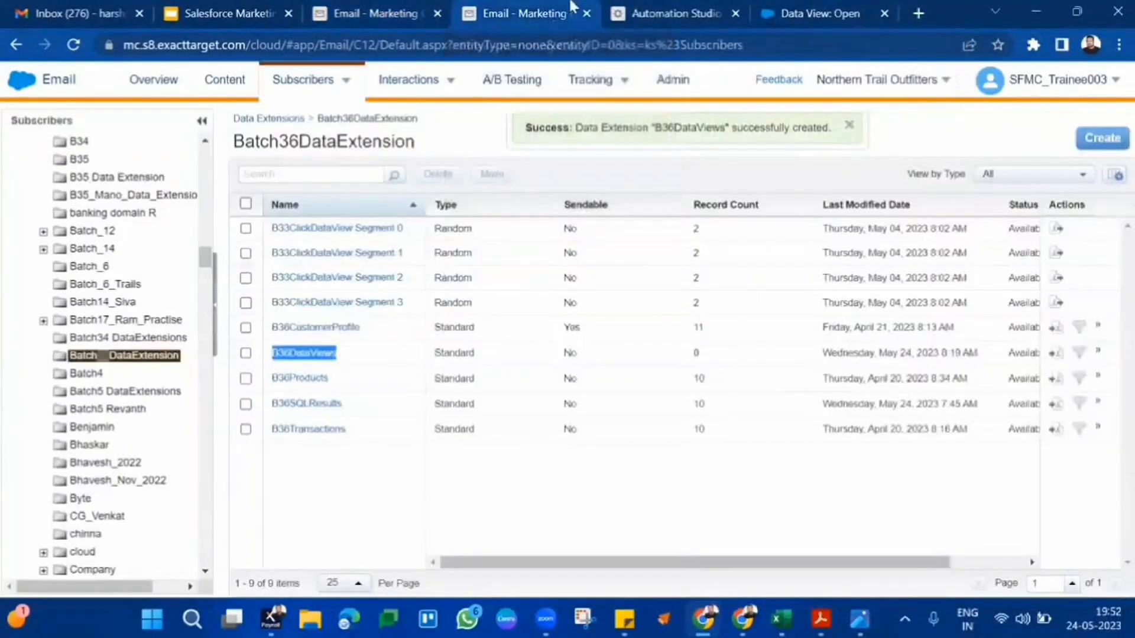
click(679, 8)
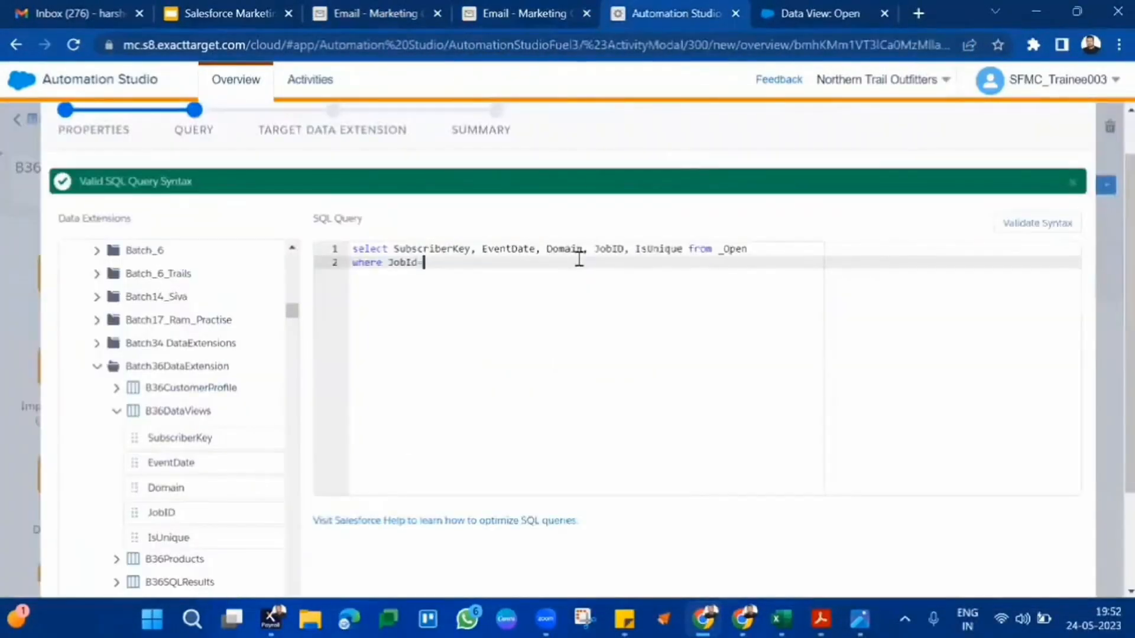
key(ctrl+v)
click(1035, 233)
- Proceed to the query's target settings, choose Overwrite as the data action and open the Batch36DataExtension folder
scroll(850, 219, down, 3)
click(1068, 574)
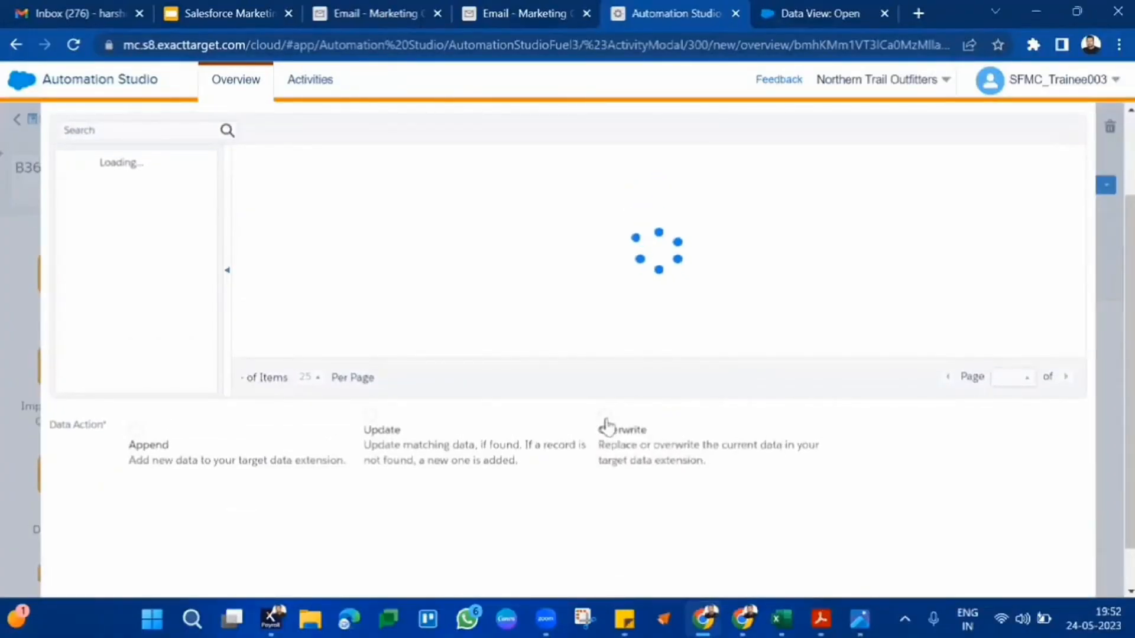
click(607, 424)
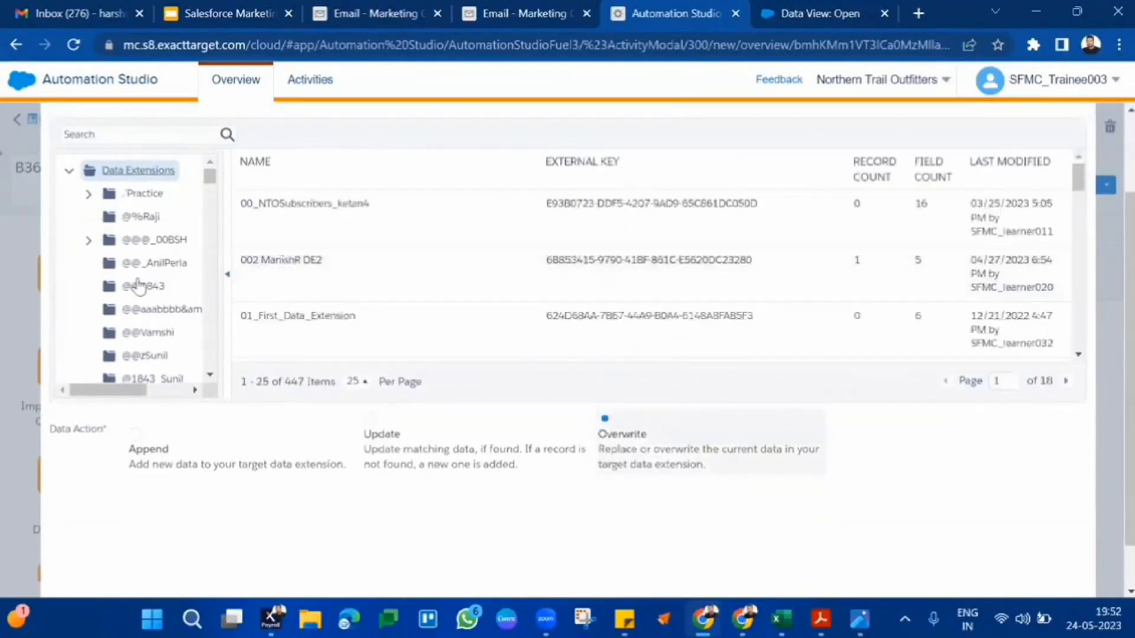
scroll(139, 287, down, 2)
scroll(139, 286, down, 3)
key(ctrl+f)
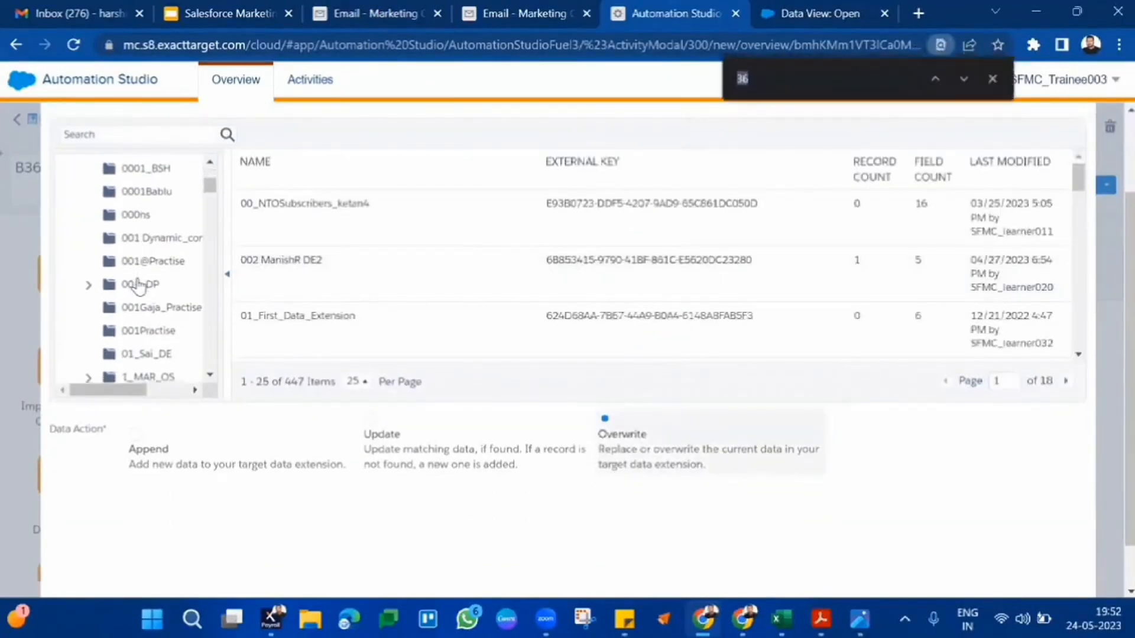
key(Return)
key(Return)
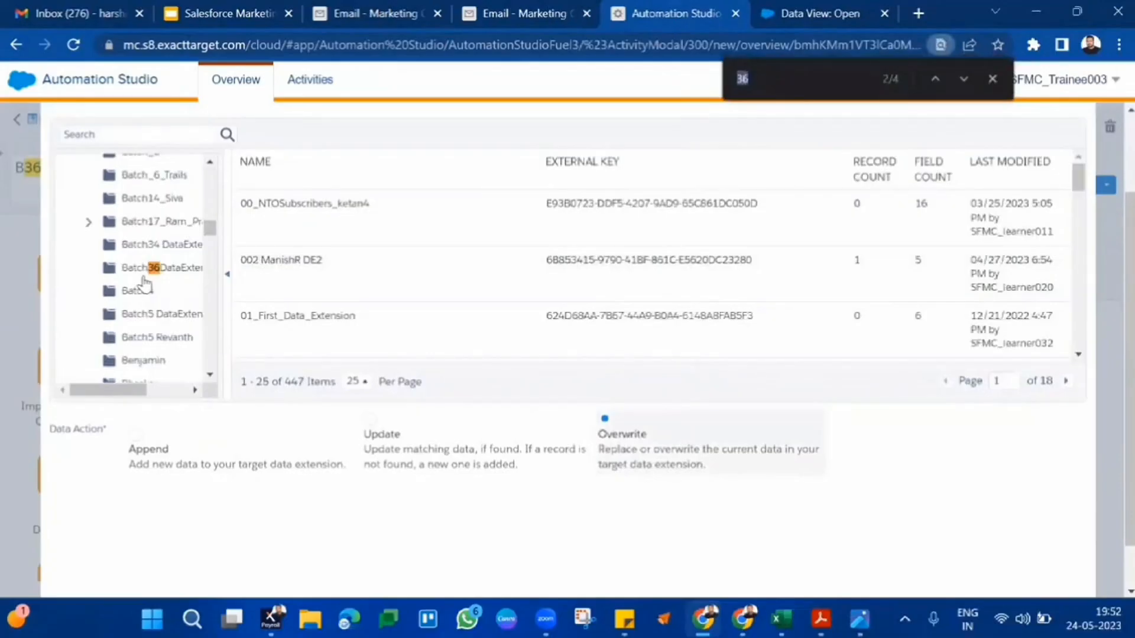
click(154, 268)
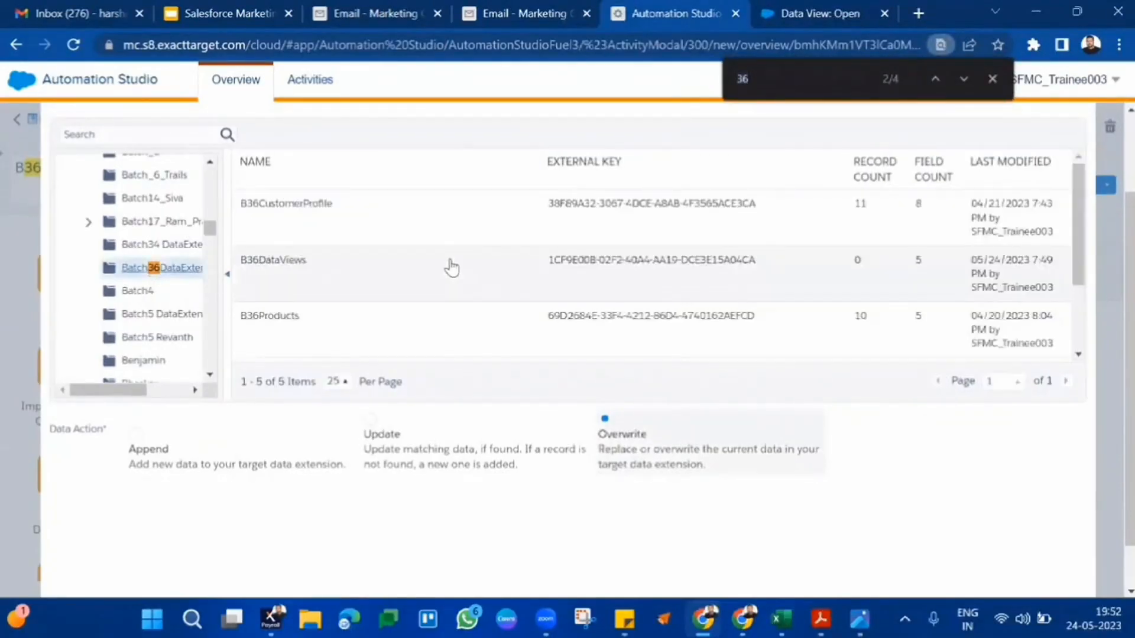
- Select B36DataViews as the target data extension and finish creating the query activity
scroll(451, 267, down, 1)
scroll(451, 268, down, 3)
scroll(452, 268, up, 2)
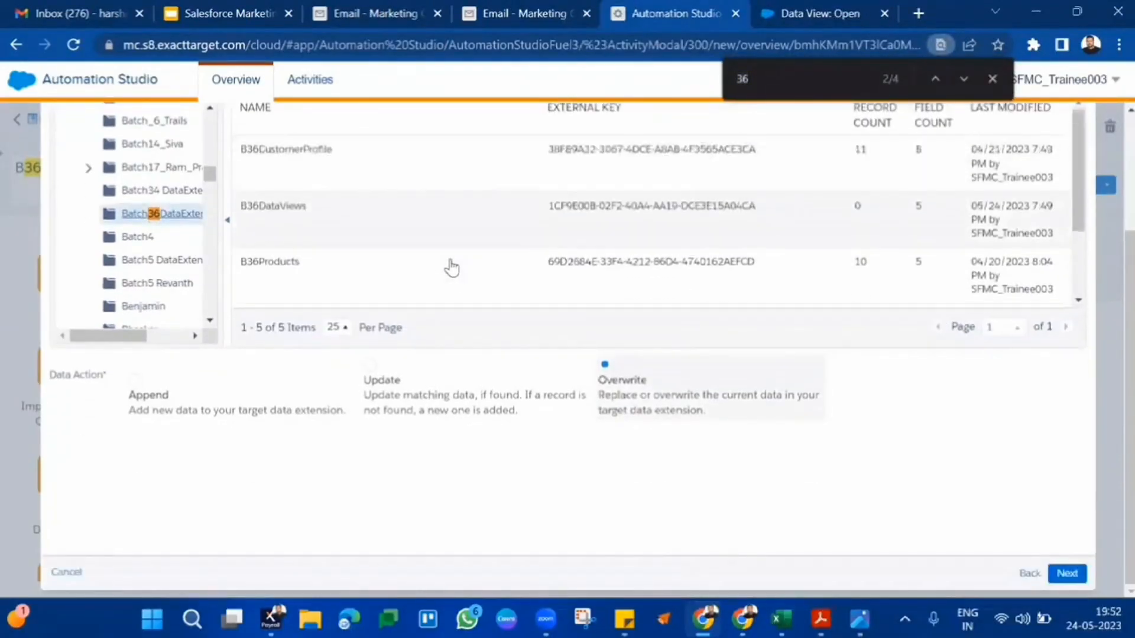
scroll(452, 268, up, 1)
click(430, 285)
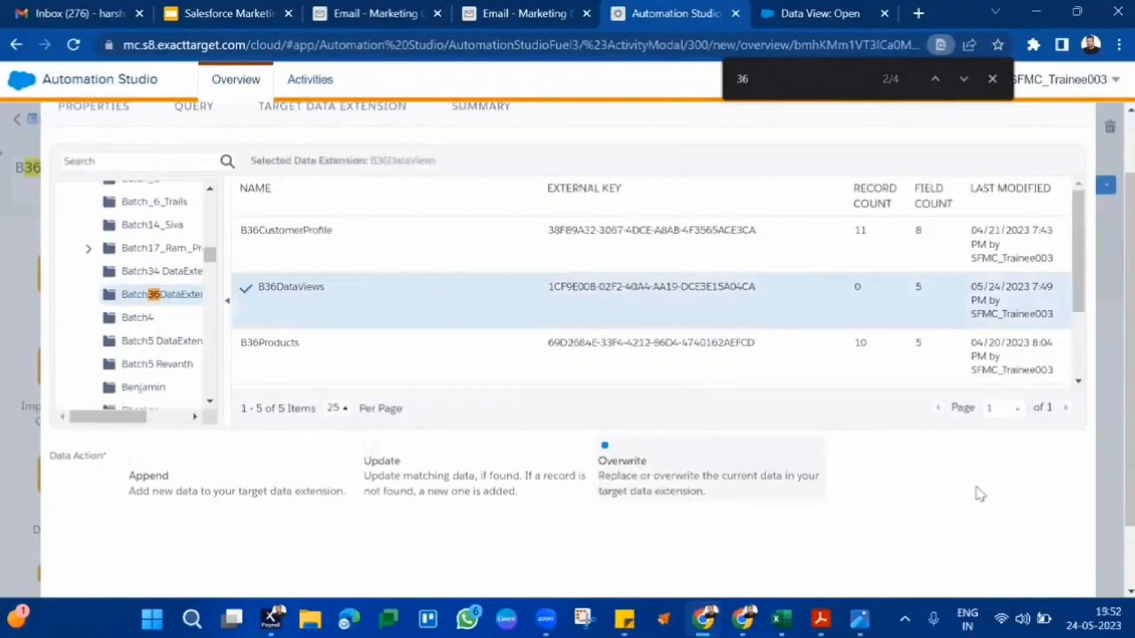
scroll(987, 509, down, 2)
click(1066, 574)
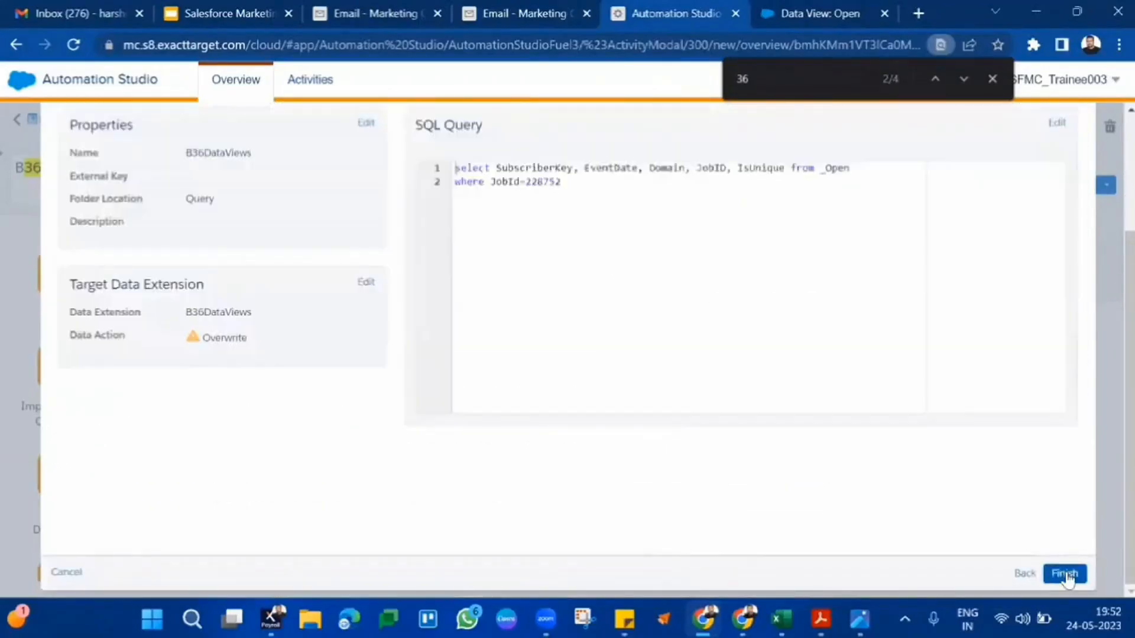
click(1066, 574)
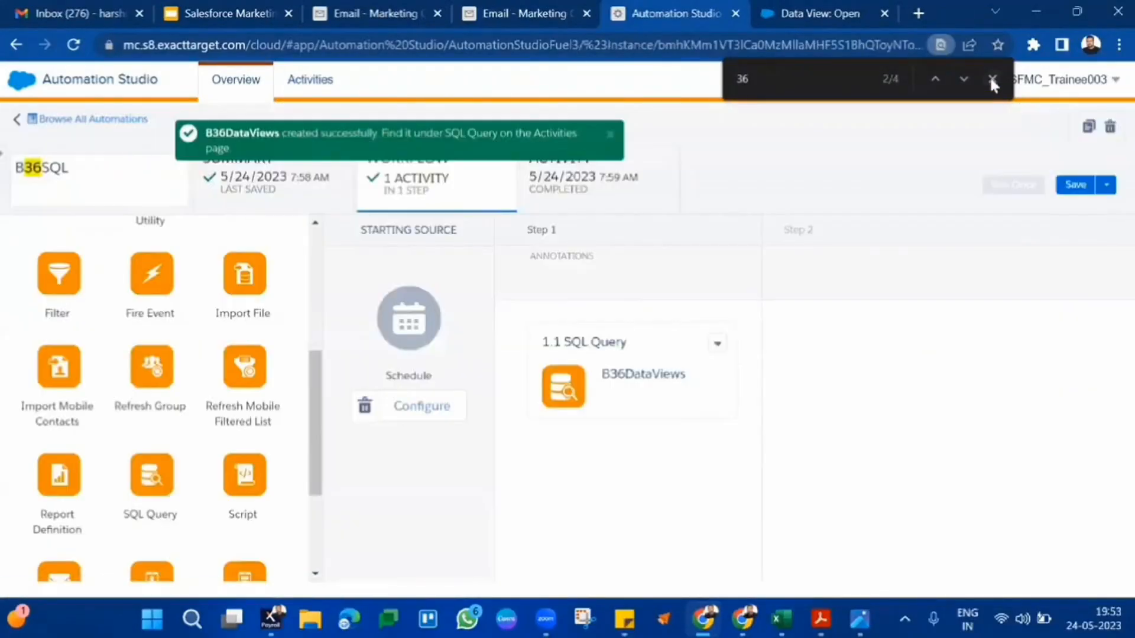
- Save the B36SQL automation and run its Step 1 B36DataViews query once
click(1074, 186)
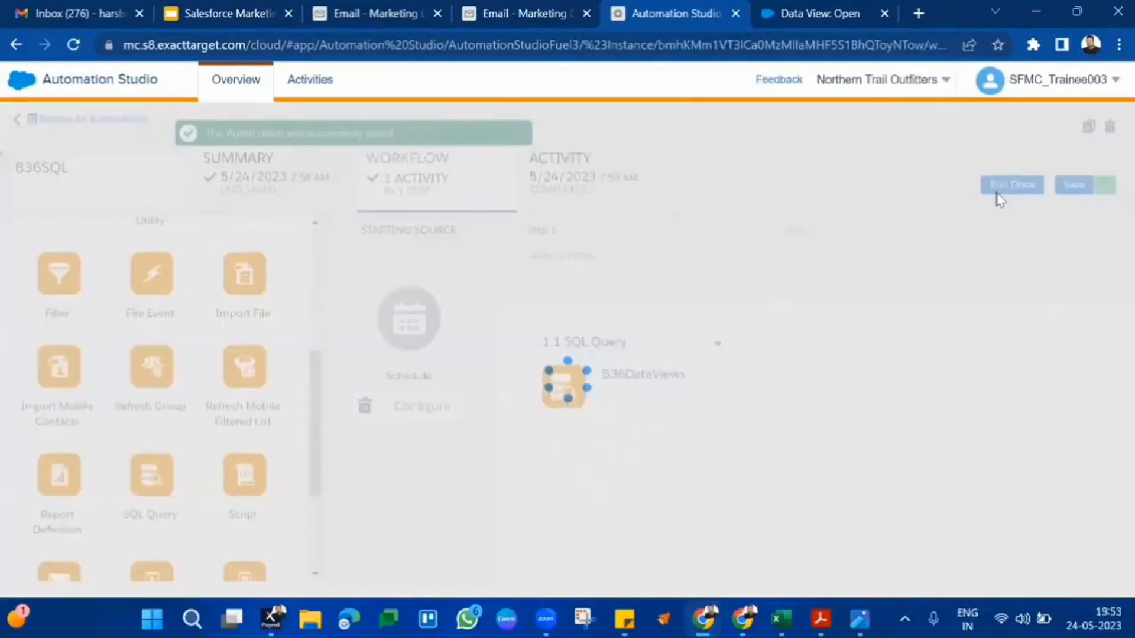
click(1011, 185)
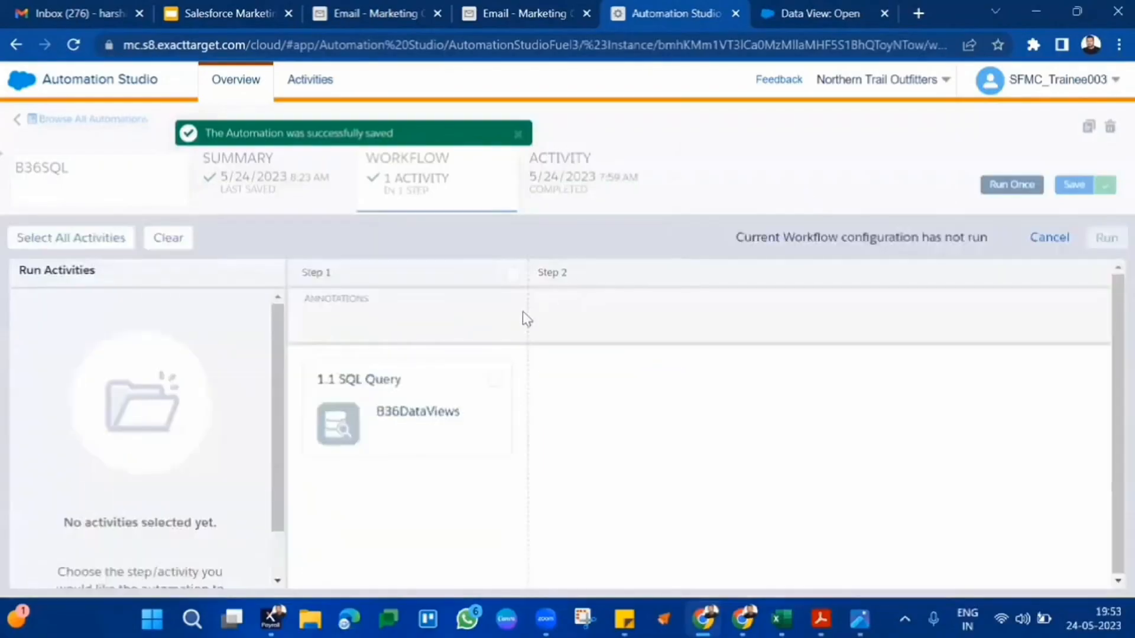
click(513, 273)
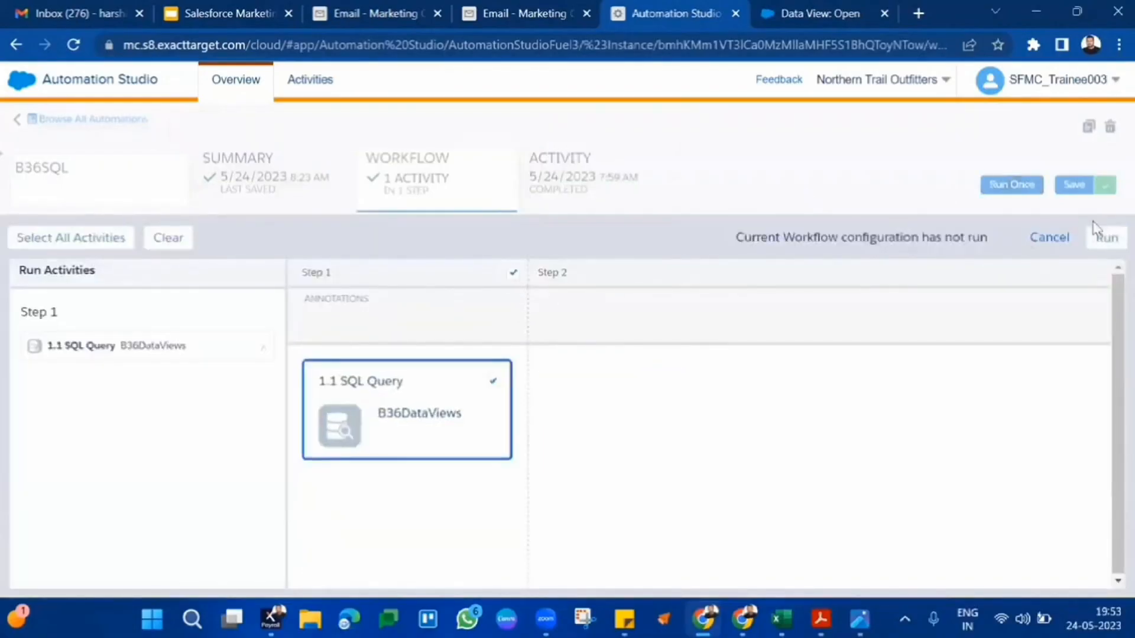
click(1106, 237)
scroll(889, 441, down, 2)
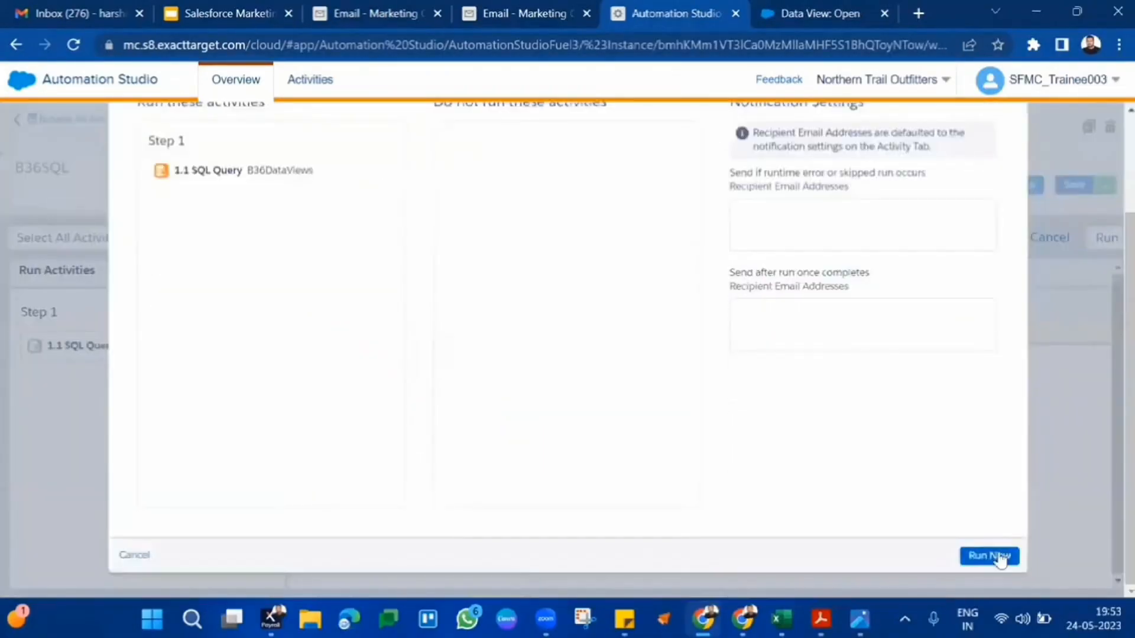
click(999, 557)
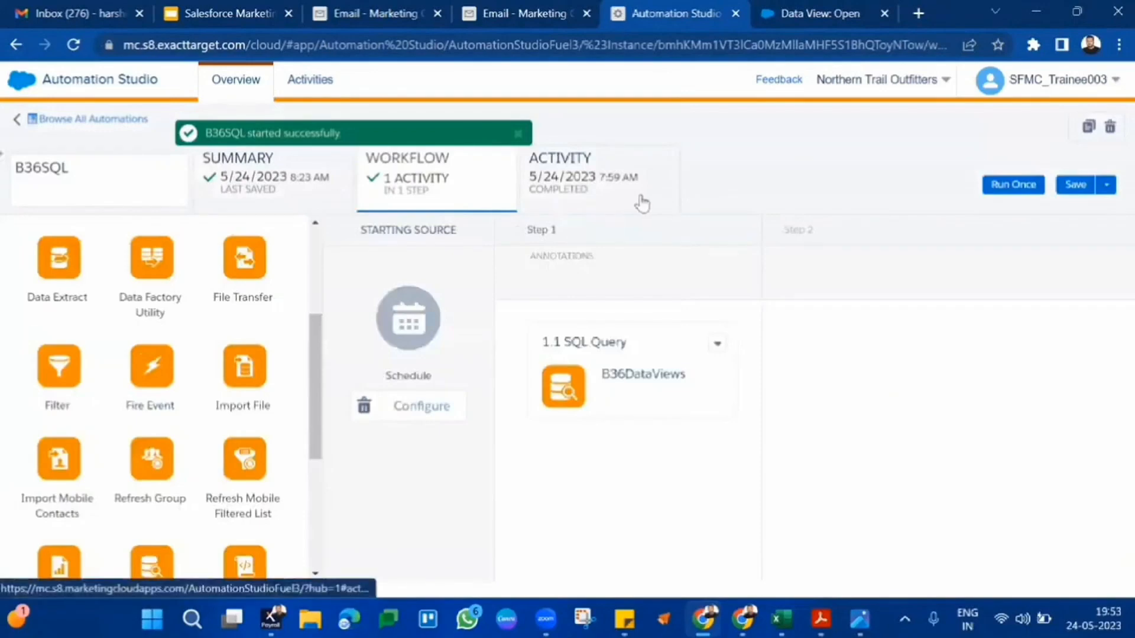
- Check the status of the B36SQL run in the automation's refreshed run log
click(642, 204)
click(1093, 260)
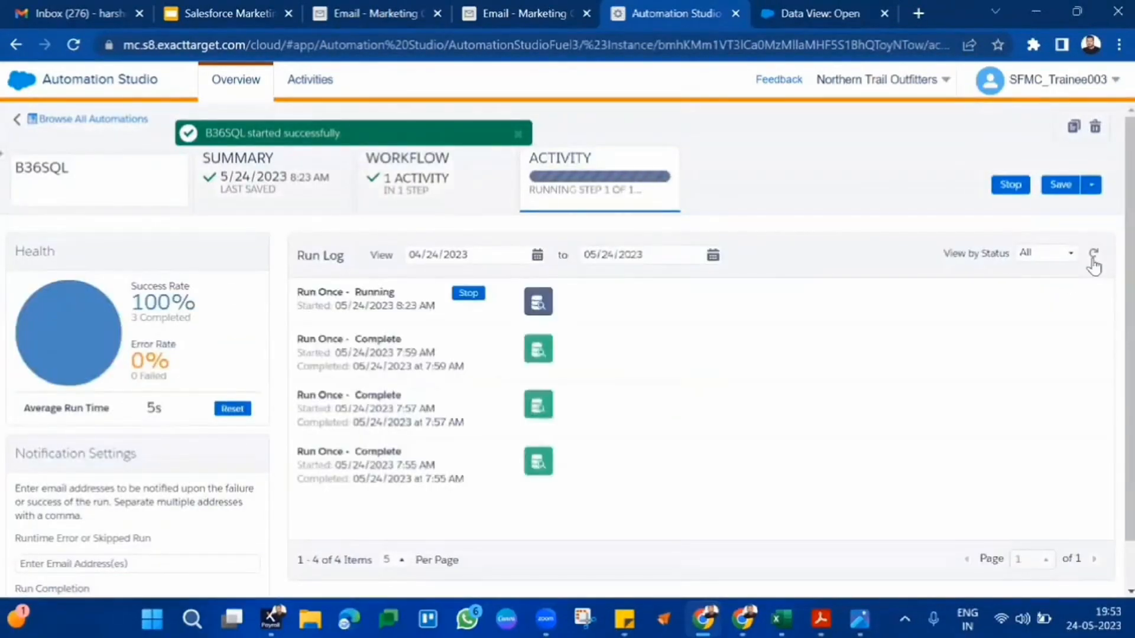
click(1093, 261)
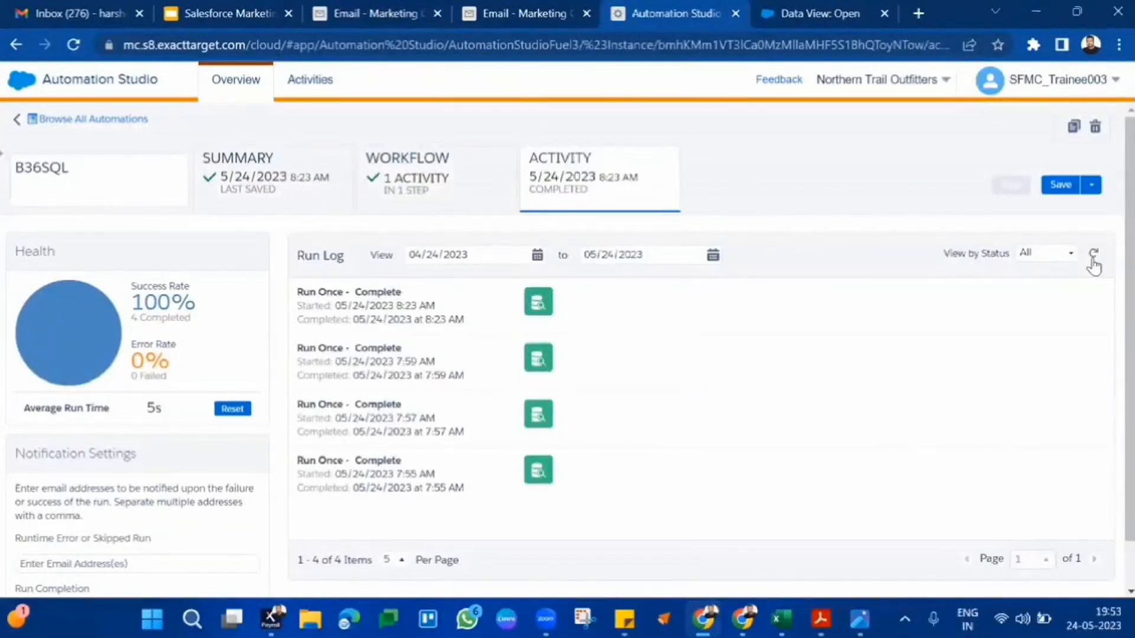
- Open the B36DataViews data extension in Email Studio, check its record count and display its records
click(546, 7)
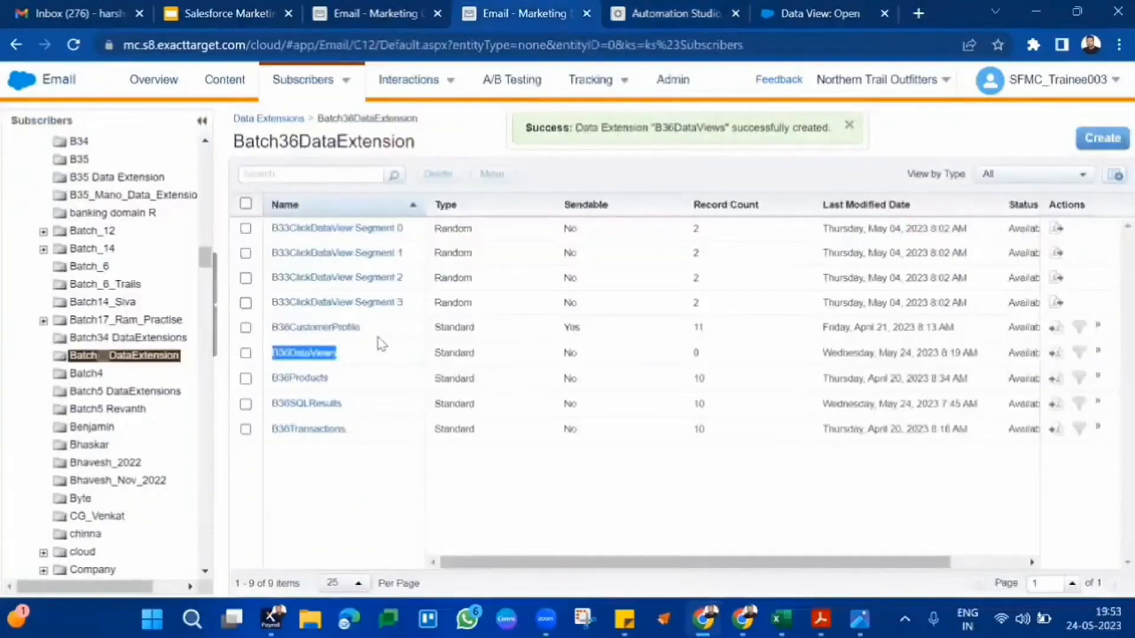
click(325, 355)
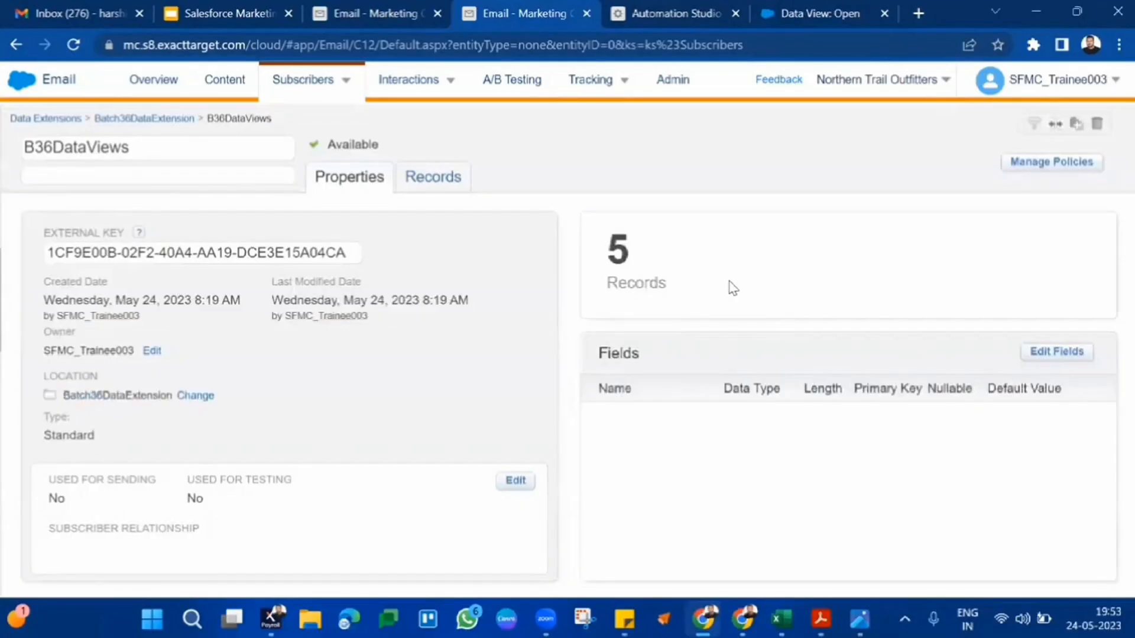
double_click(635, 260)
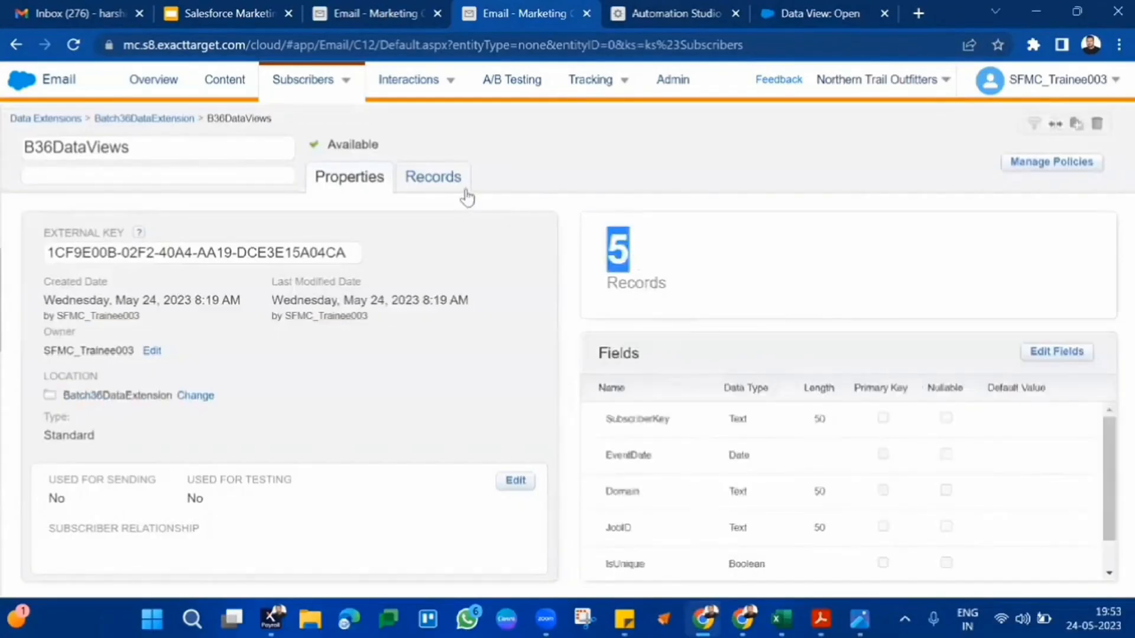
click(466, 194)
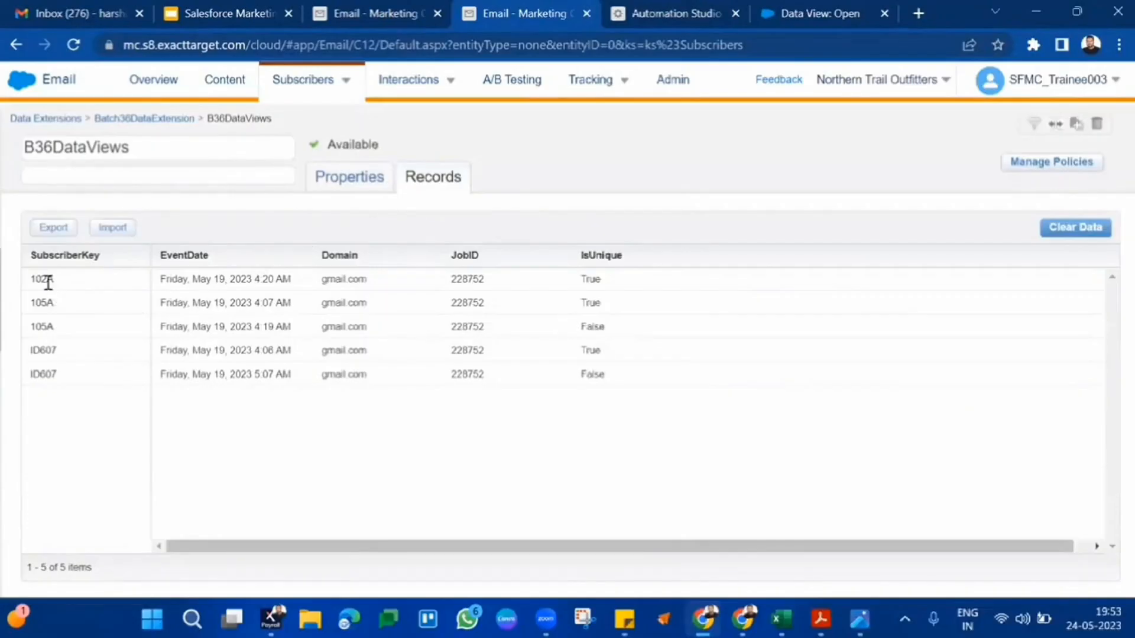
- Examine the SubscriberKey, IsUnique, EventDate and Domain values of the retrieved open records
drag(30, 278, 52, 402)
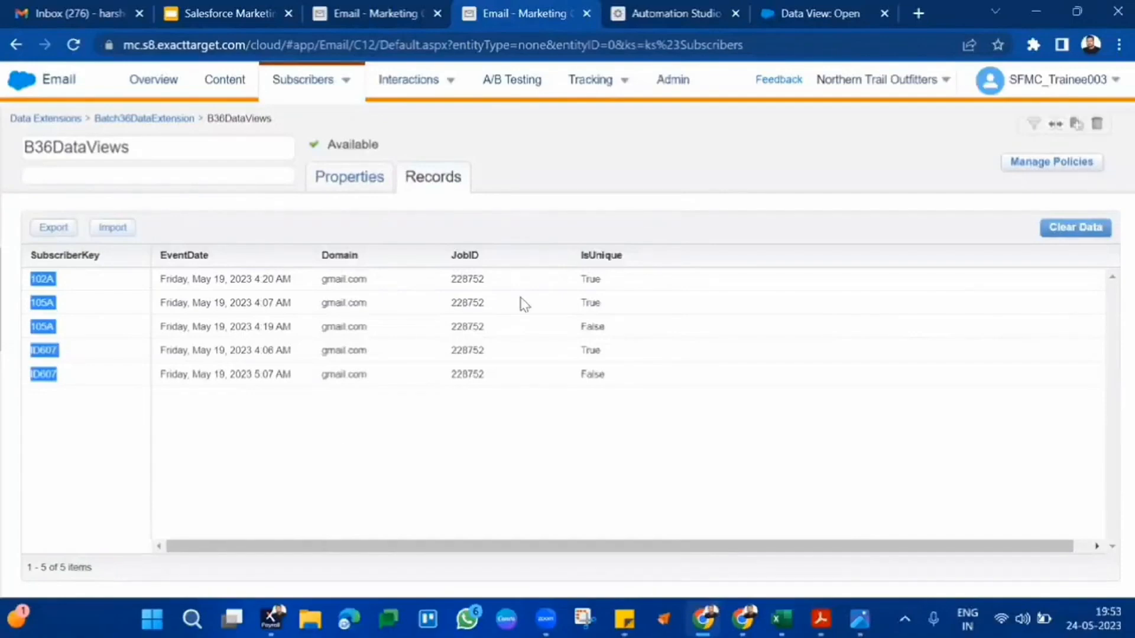
drag(594, 284, 32, 275)
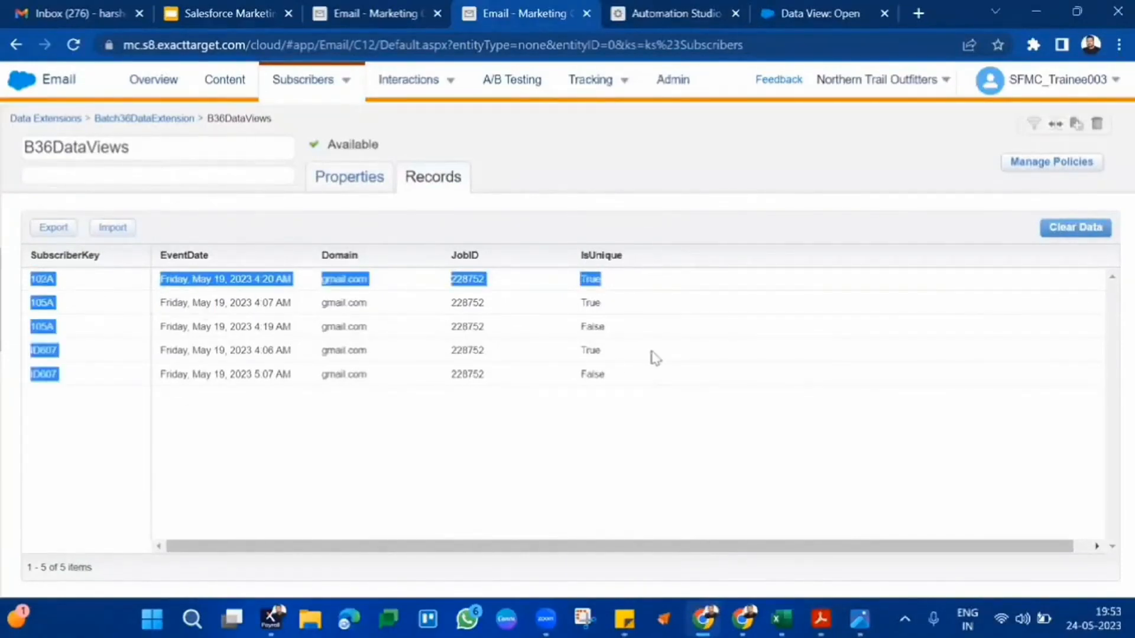
double_click(588, 329)
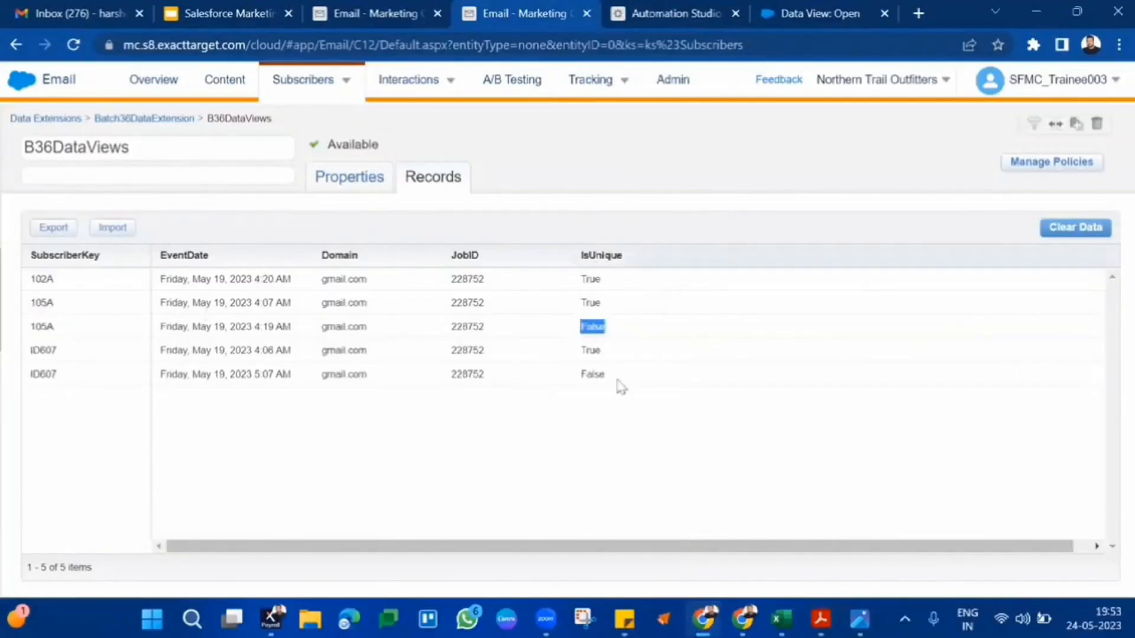
double_click(596, 378)
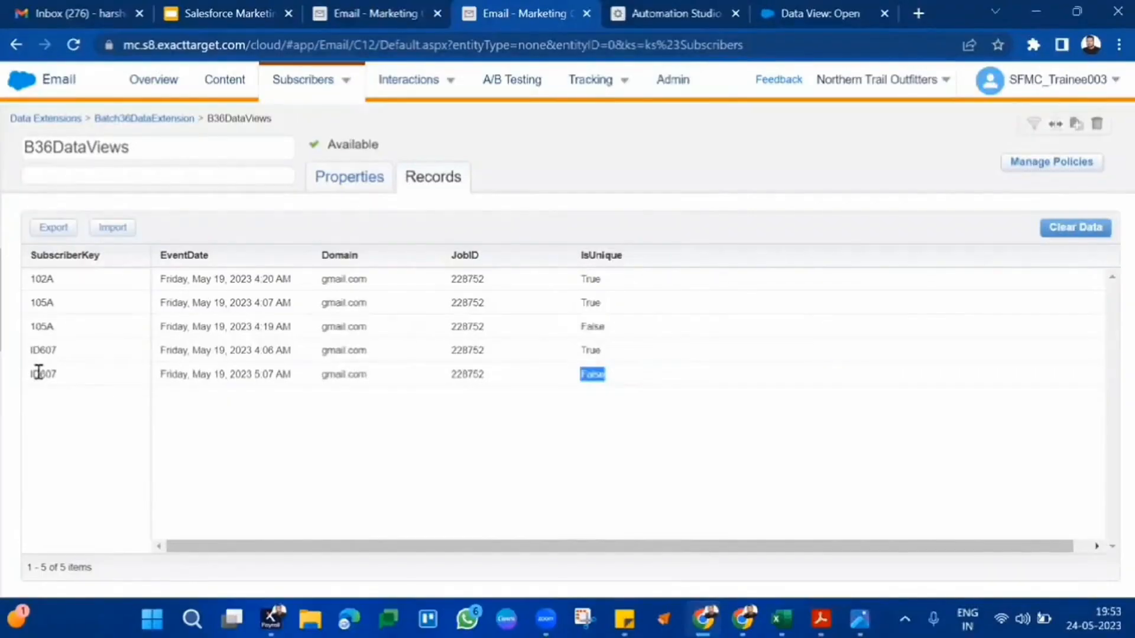
double_click(594, 303)
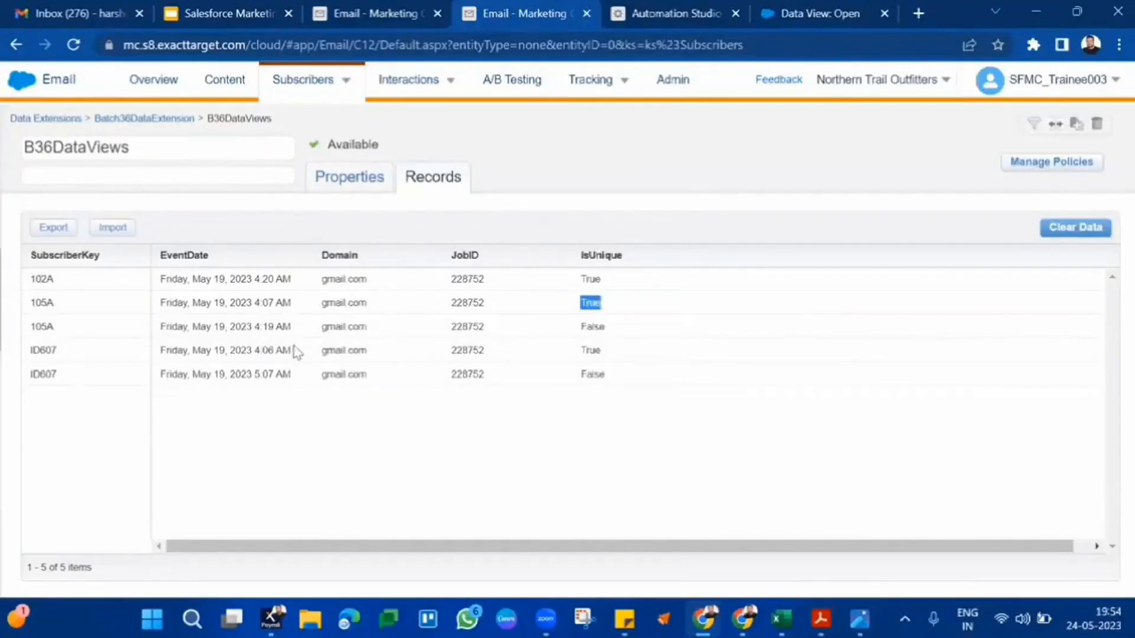
drag(255, 274, 264, 329)
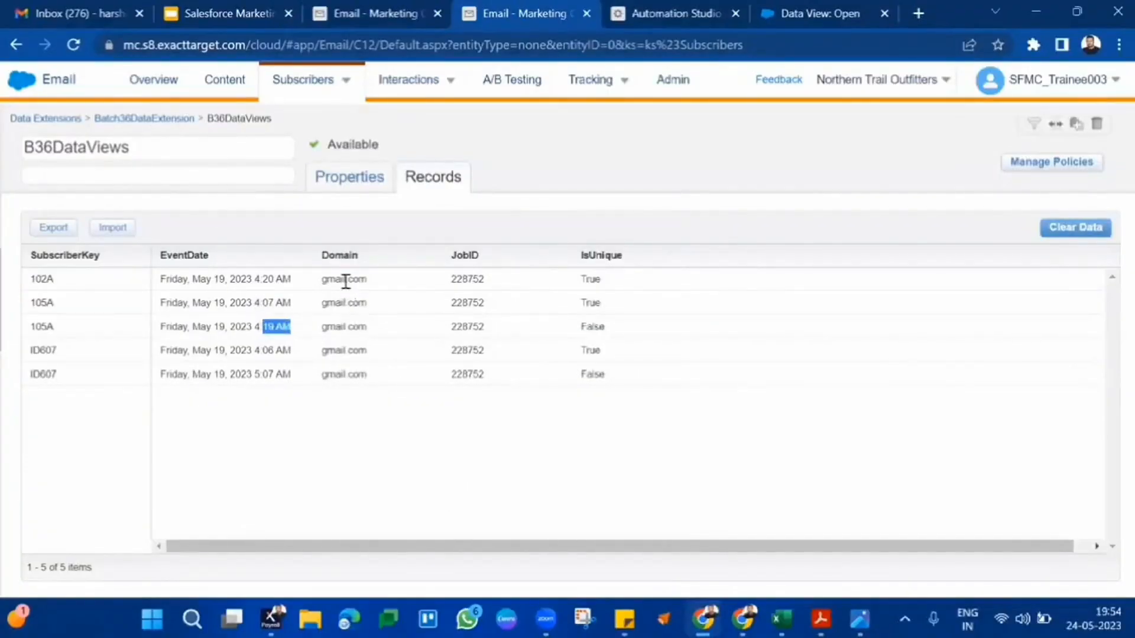
drag(346, 282, 369, 387)
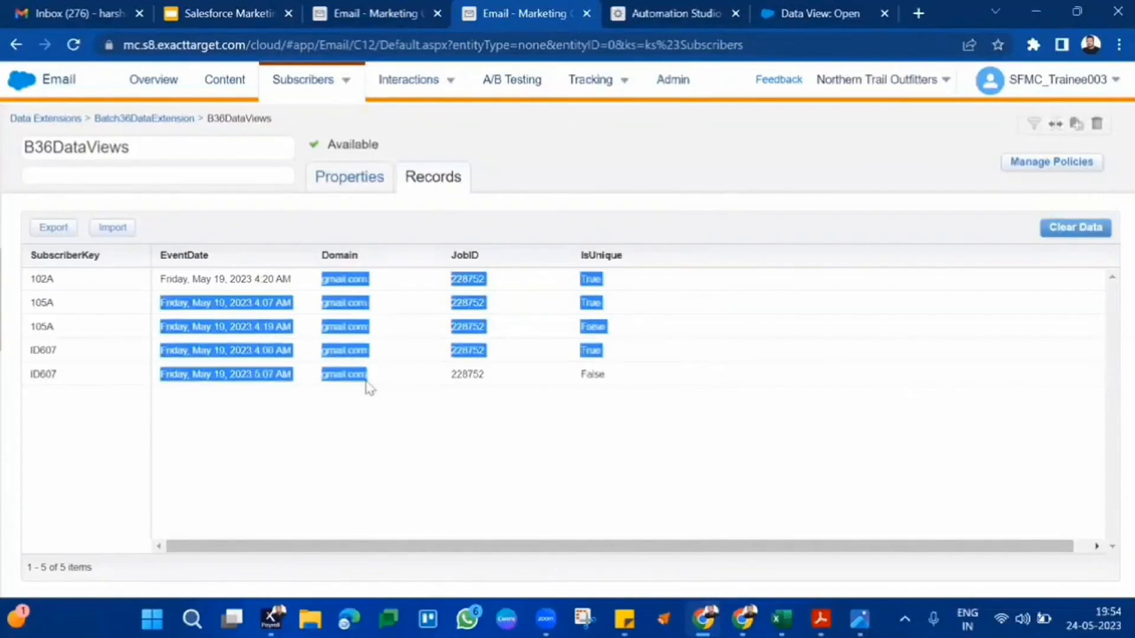
click(370, 387)
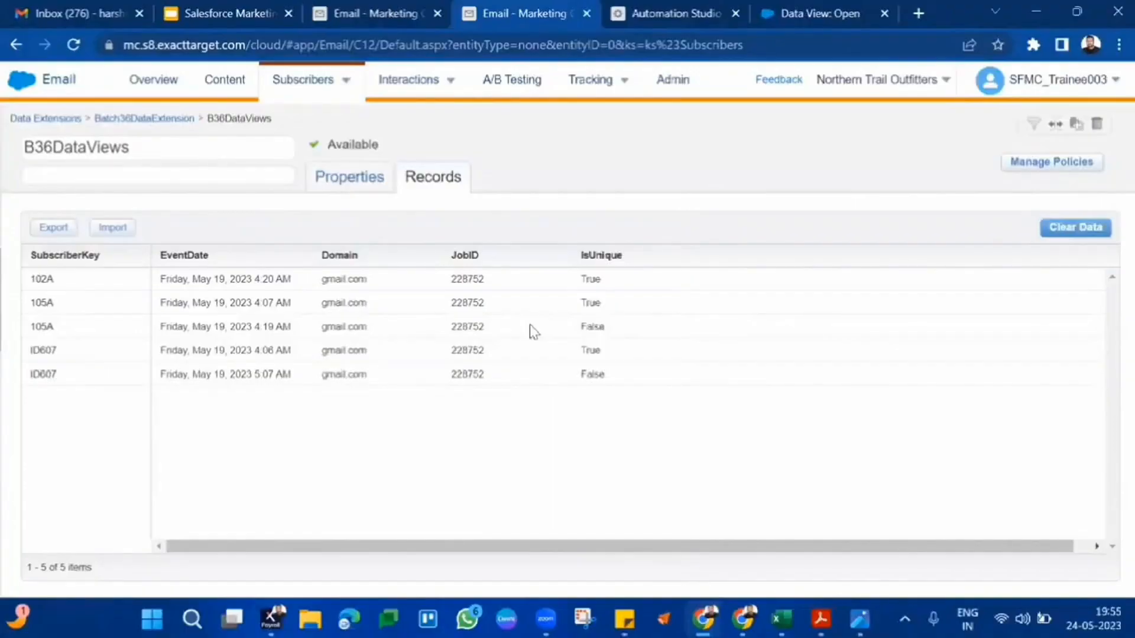
- Compare the SubscriberKey of the first open record with the Subscriber Key column in the All Subscribers list
double_click(48, 277)
click(376, 10)
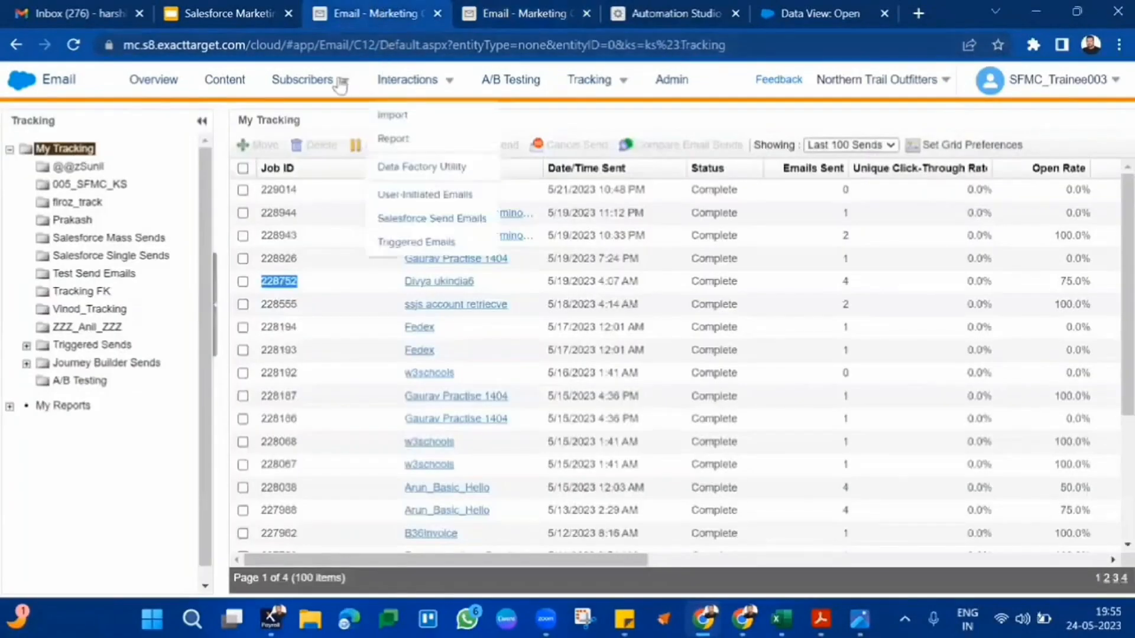
mouse_move(329, 79)
click(320, 115)
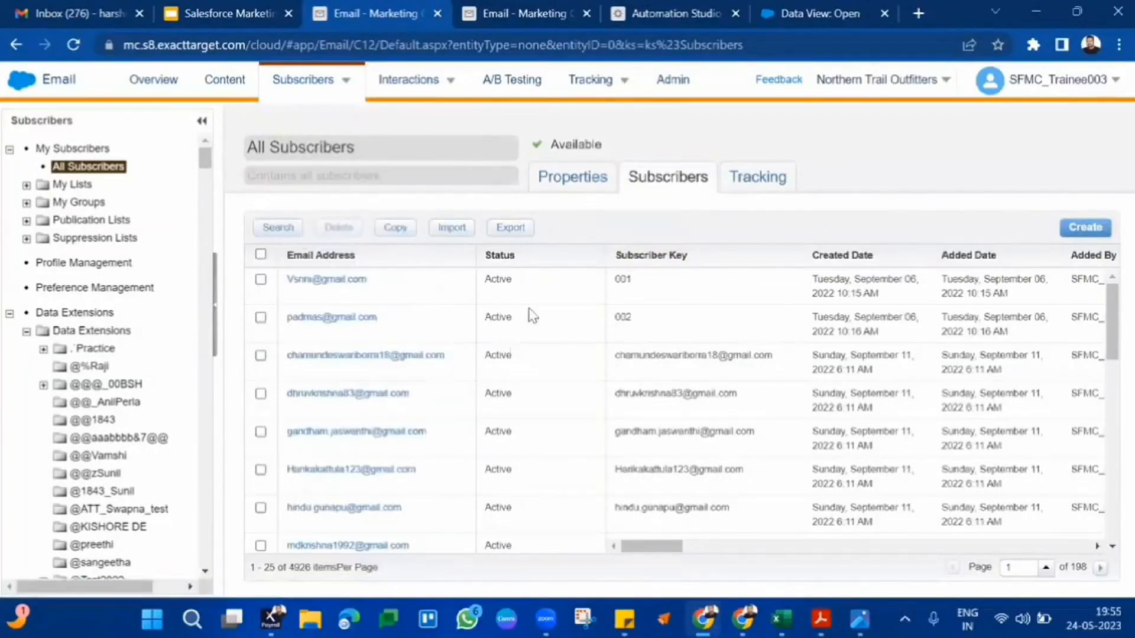
double_click(622, 279)
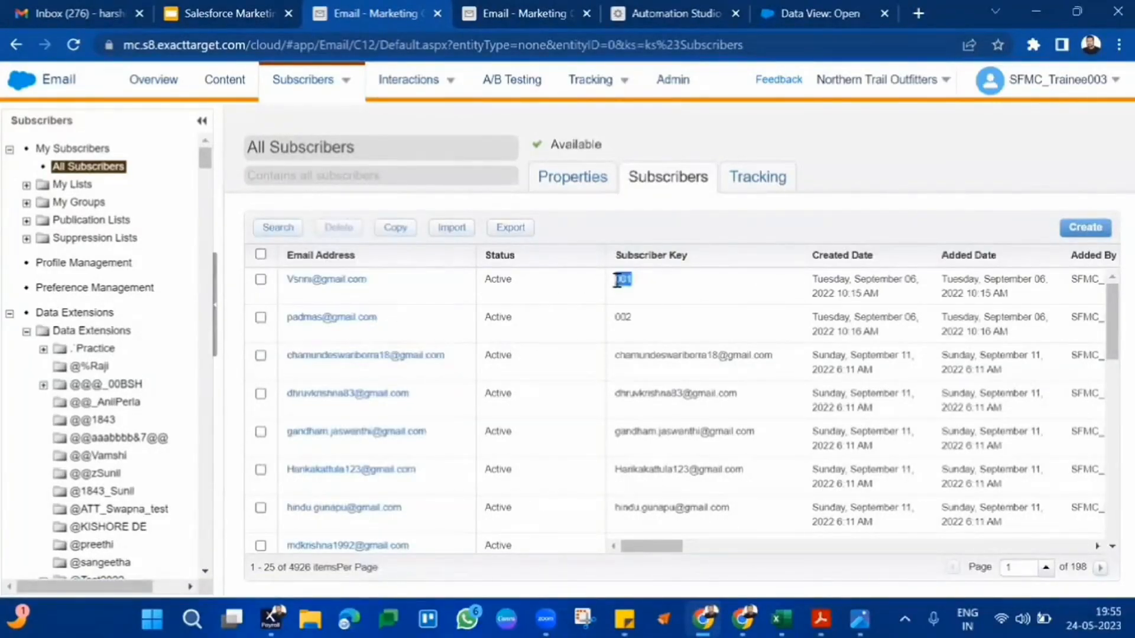
- Clear all data from the B36DataViews data extension
triple_click(425, 285)
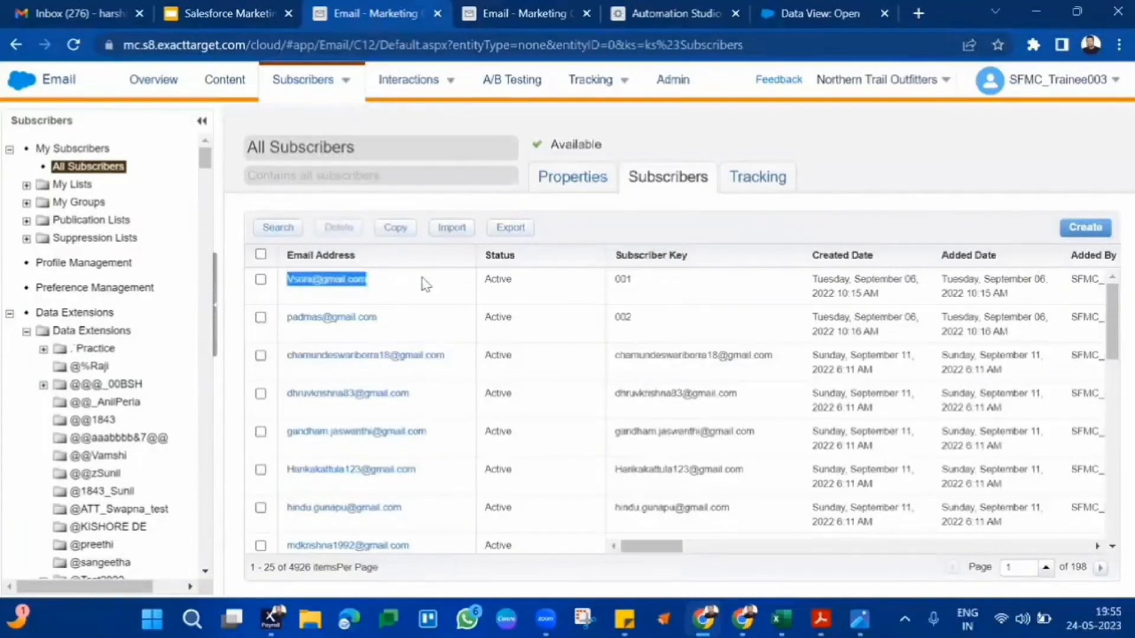
click(534, 11)
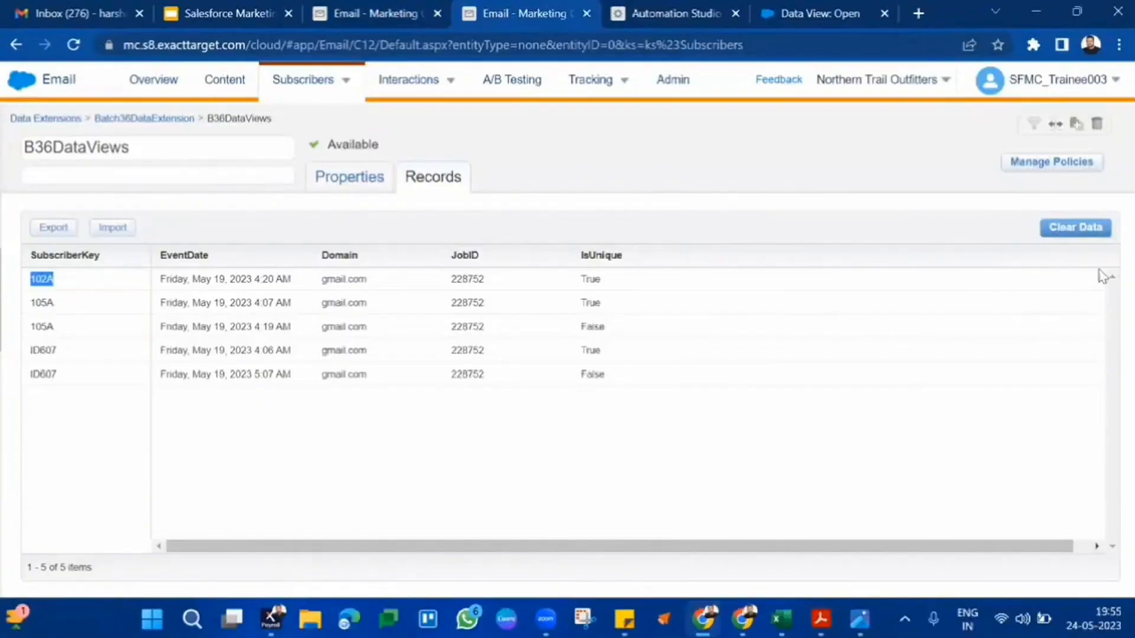
click(1081, 230)
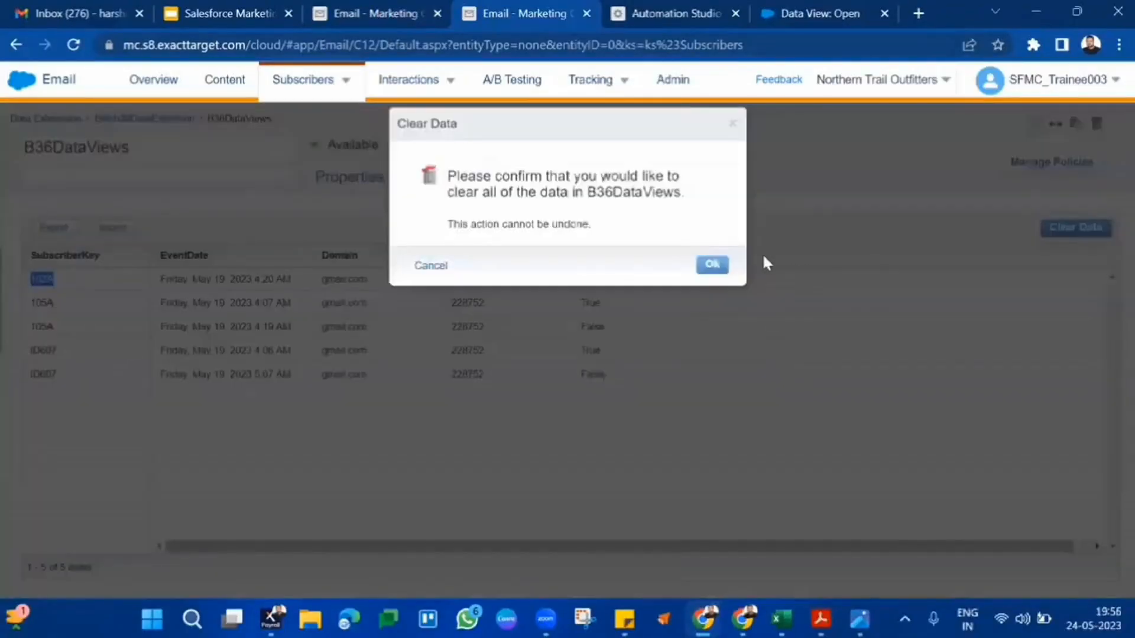
click(713, 266)
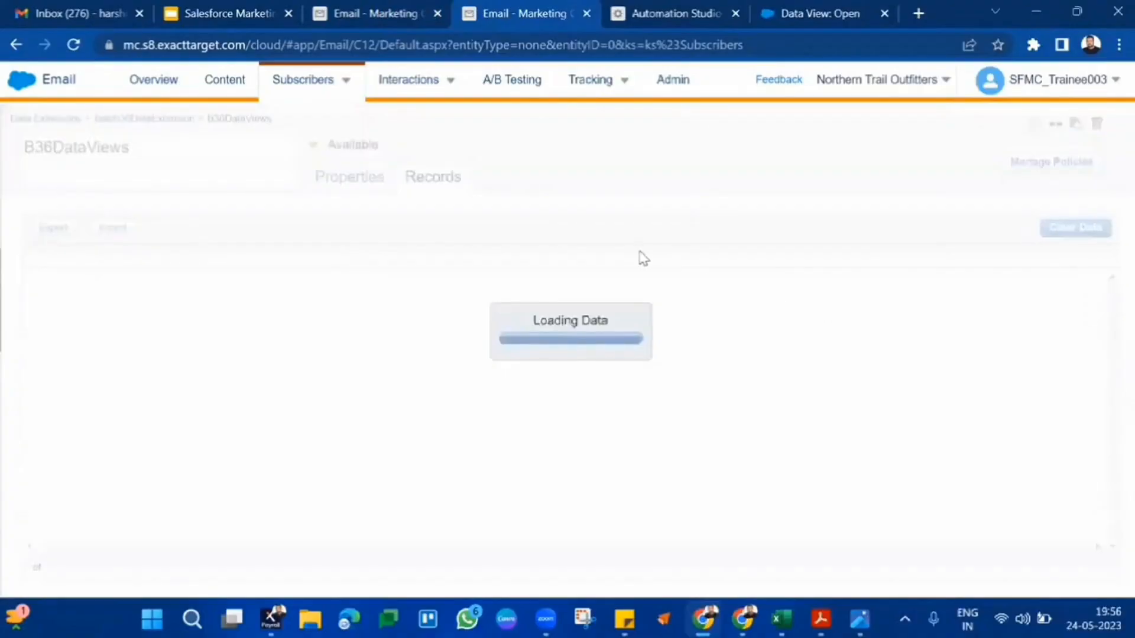
- Add a text field named EmailAddress with length 50 to the B36DataViews data extension and save the fields
click(349, 184)
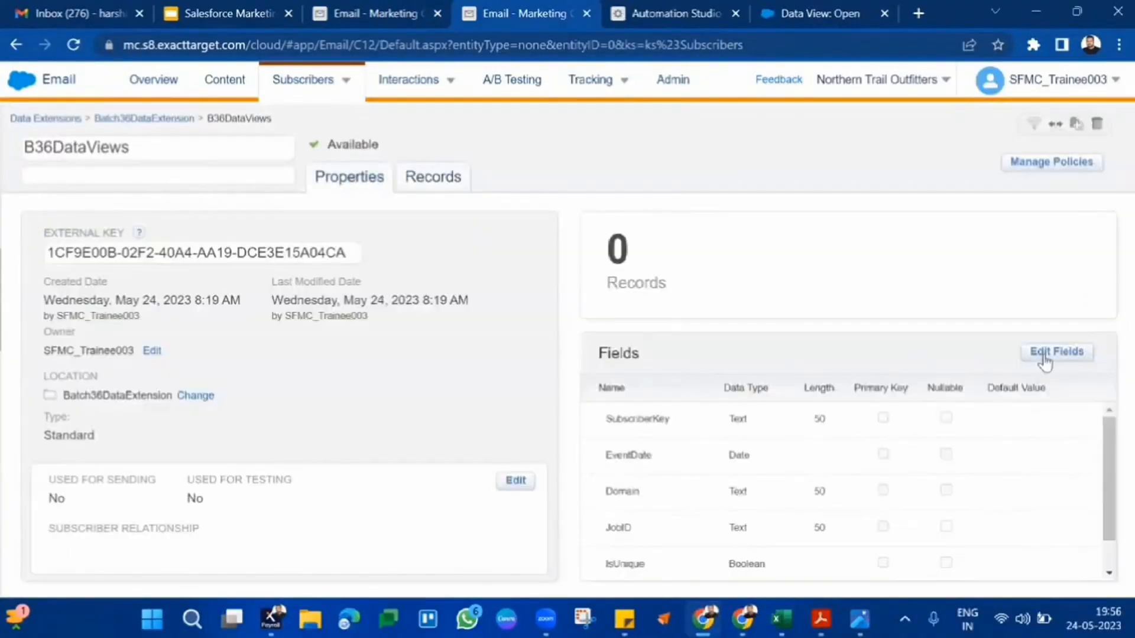
click(1043, 356)
scroll(924, 468, down, 1)
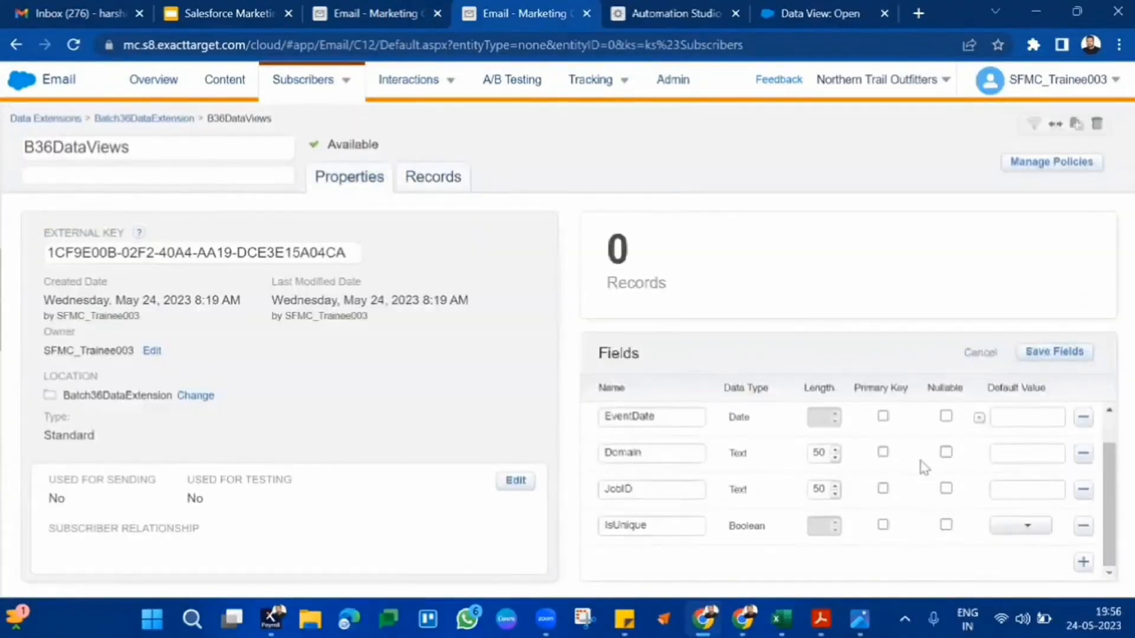
click(1089, 572)
scroll(658, 517, down, 1)
click(659, 518)
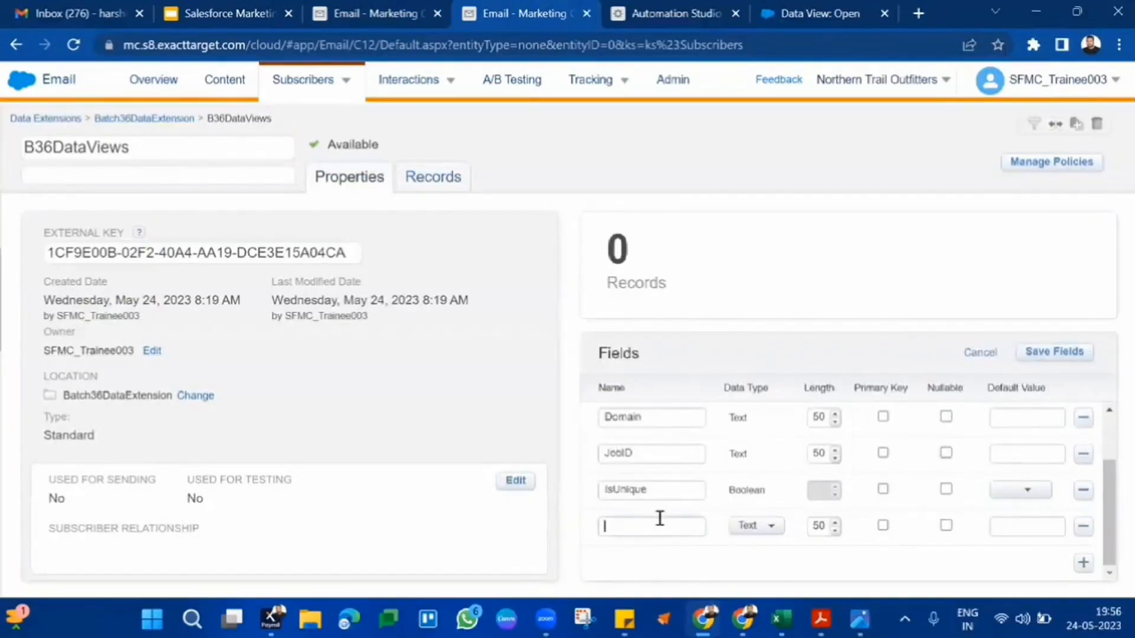
text(Email)
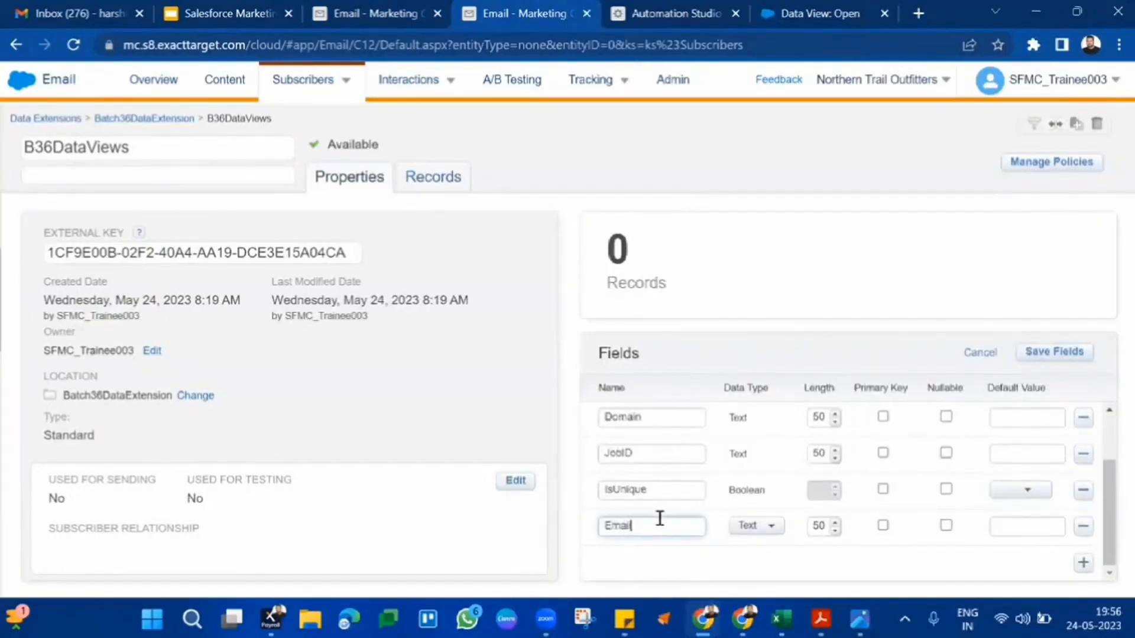
text(Address)
click(1025, 354)
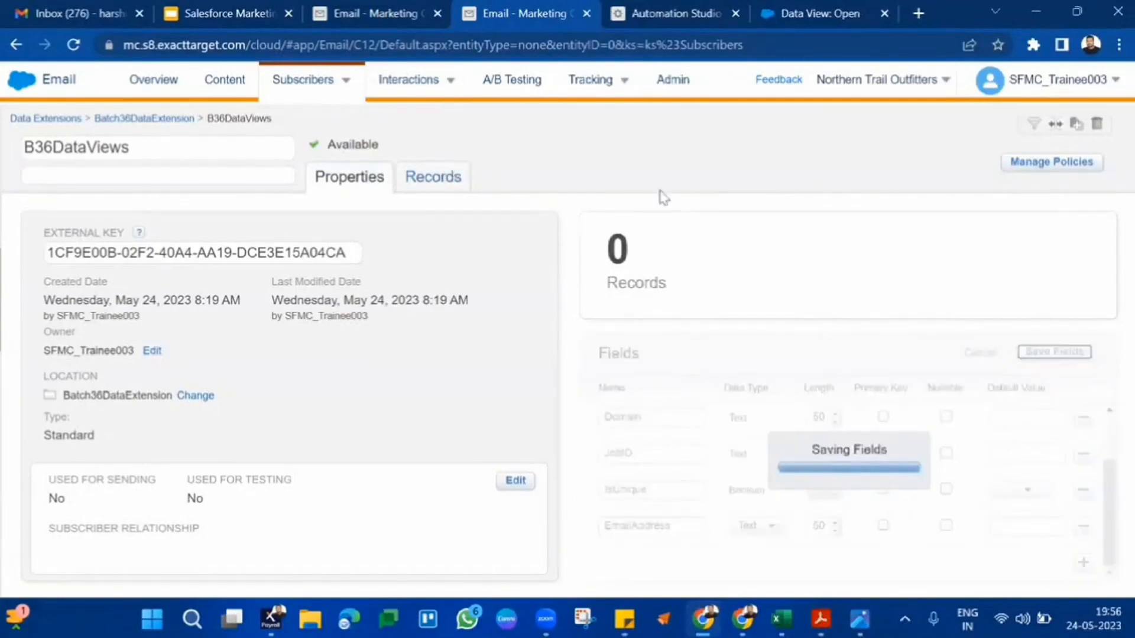
- Review the Data View: Open help article, the B36DataViews fields and the email addresses in the All Subscribers list
click(827, 12)
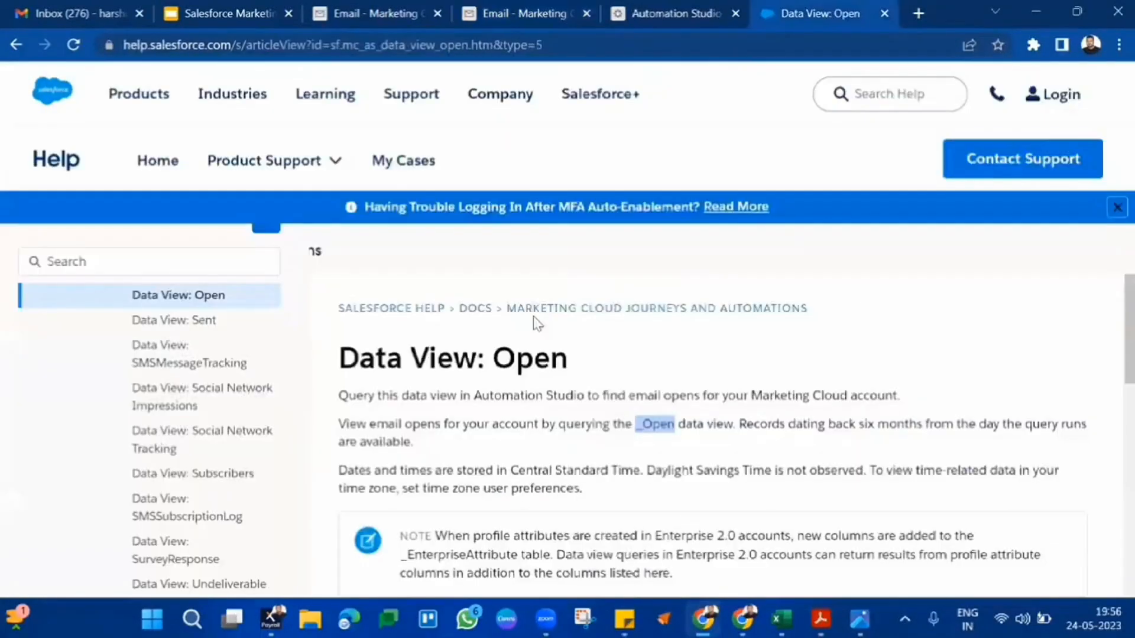
triple_click(528, 362)
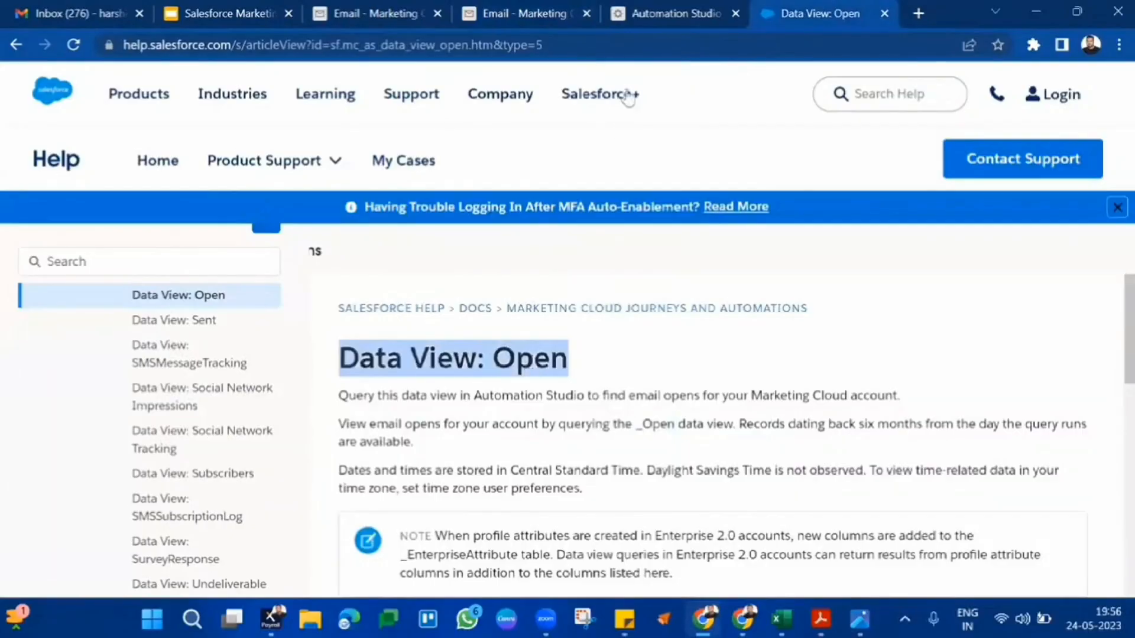
click(565, 8)
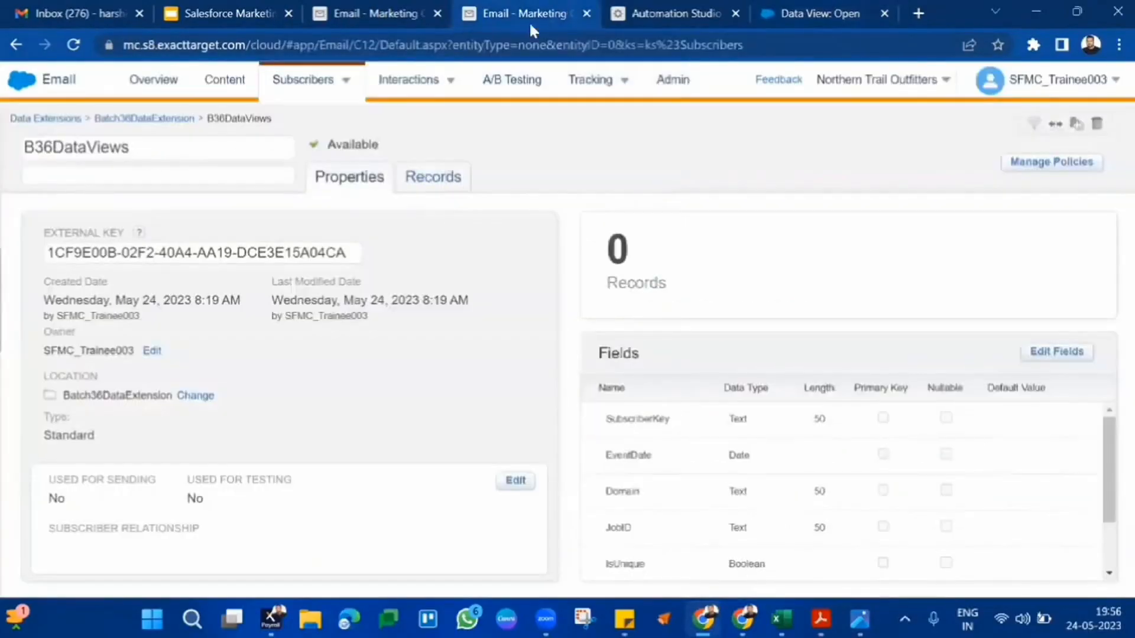
click(378, 13)
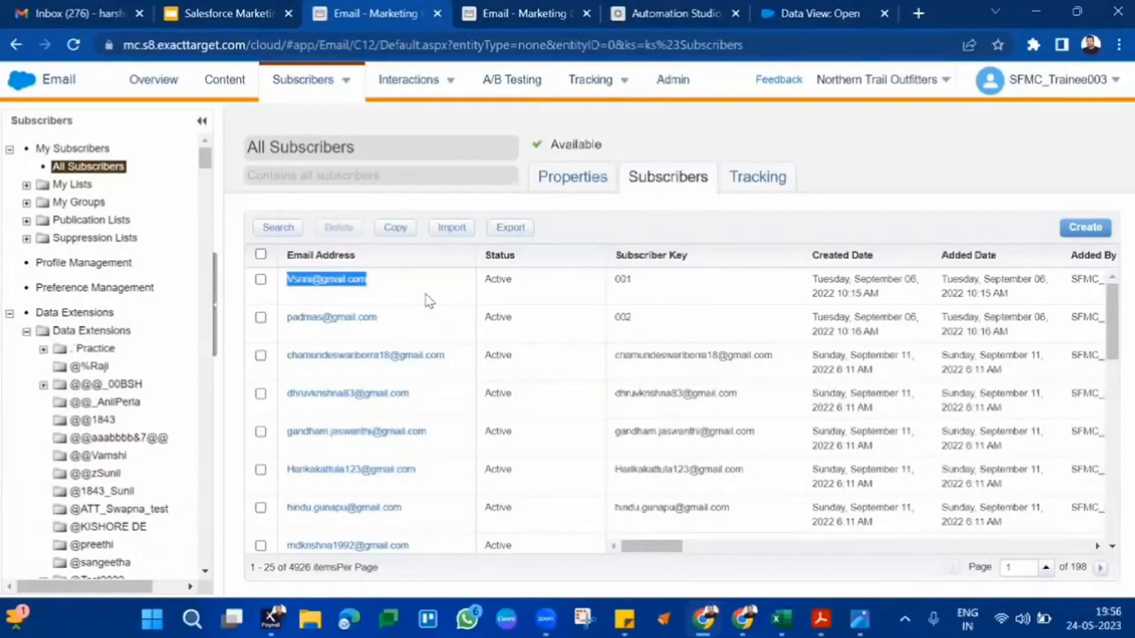
- Open the B36DataViews SQL query activity from the B36SQL automation's workflow and make its query editable
click(641, 10)
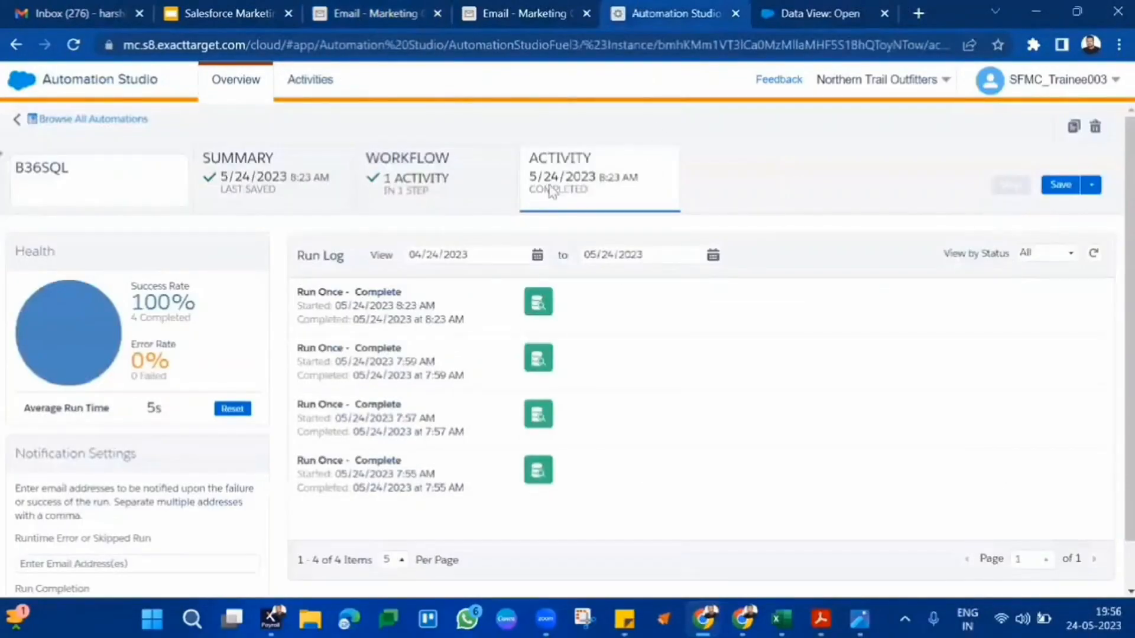
click(472, 204)
click(718, 348)
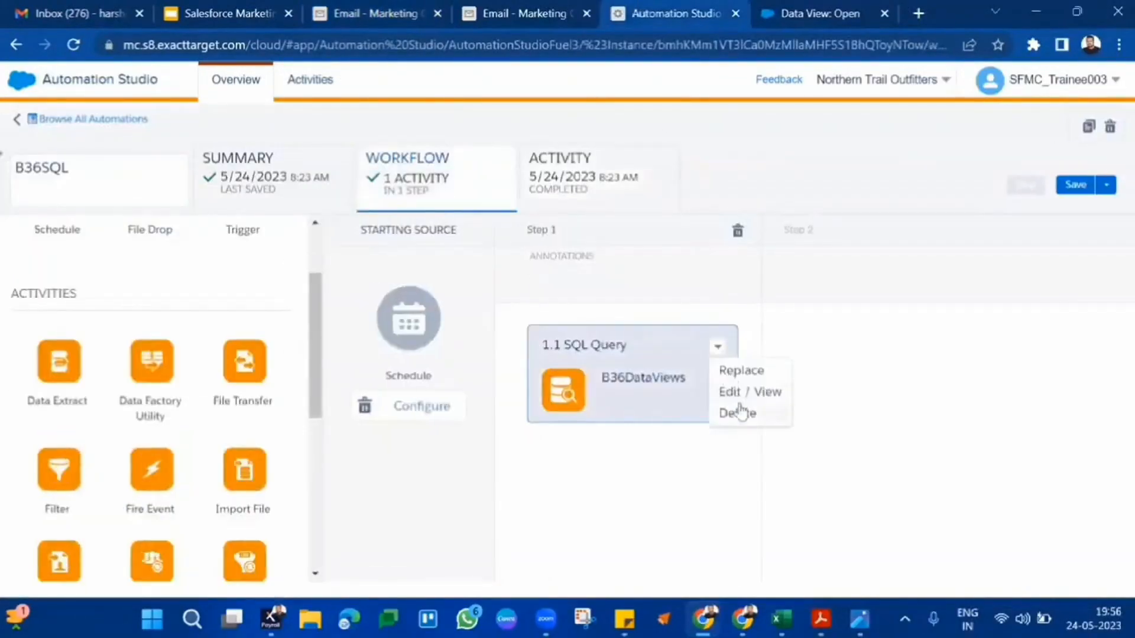
click(746, 392)
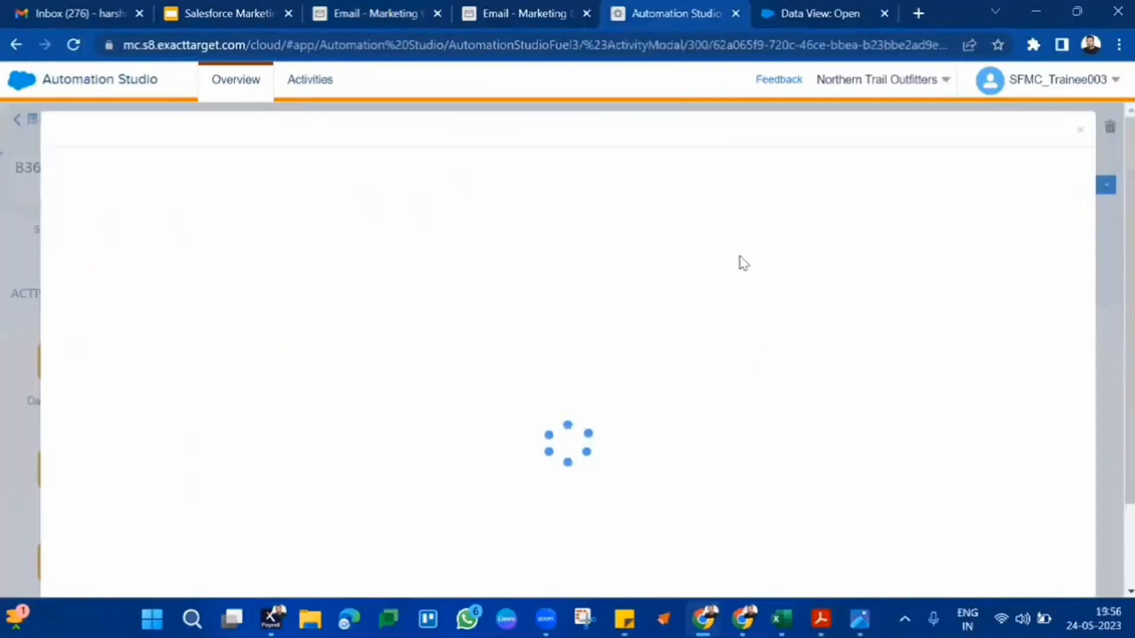
double_click(836, 336)
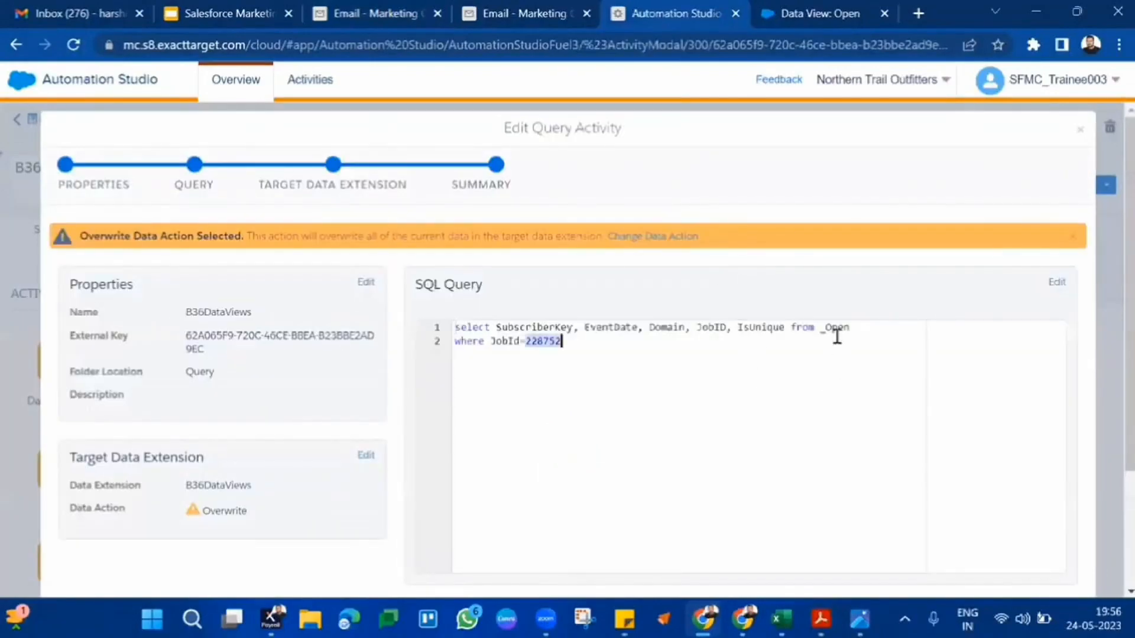
click(853, 330)
click(1057, 283)
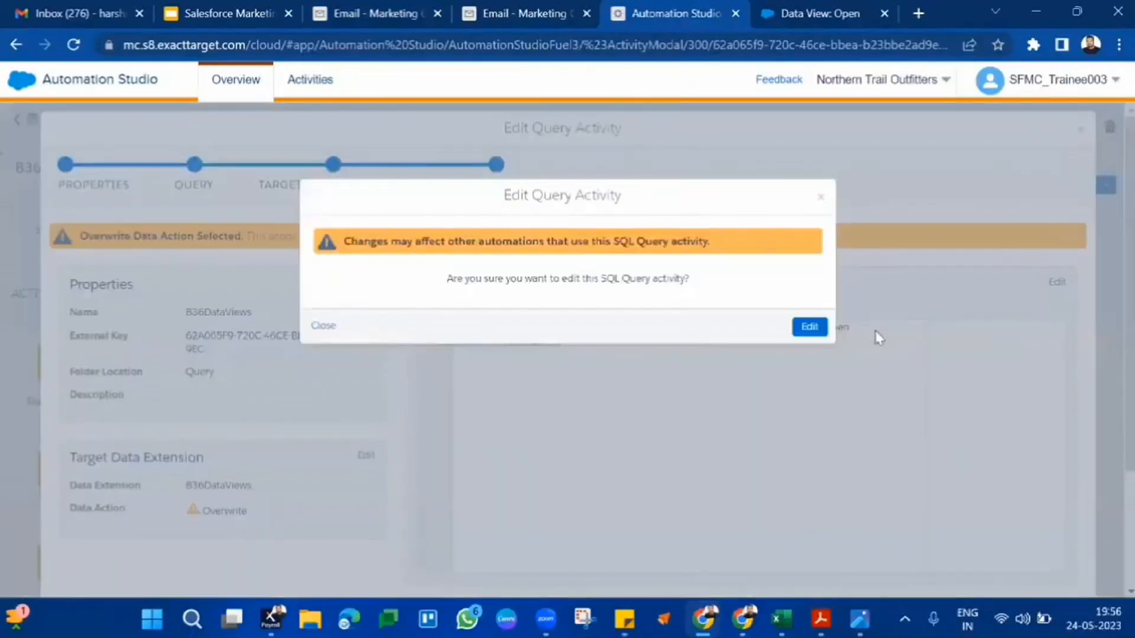
click(809, 327)
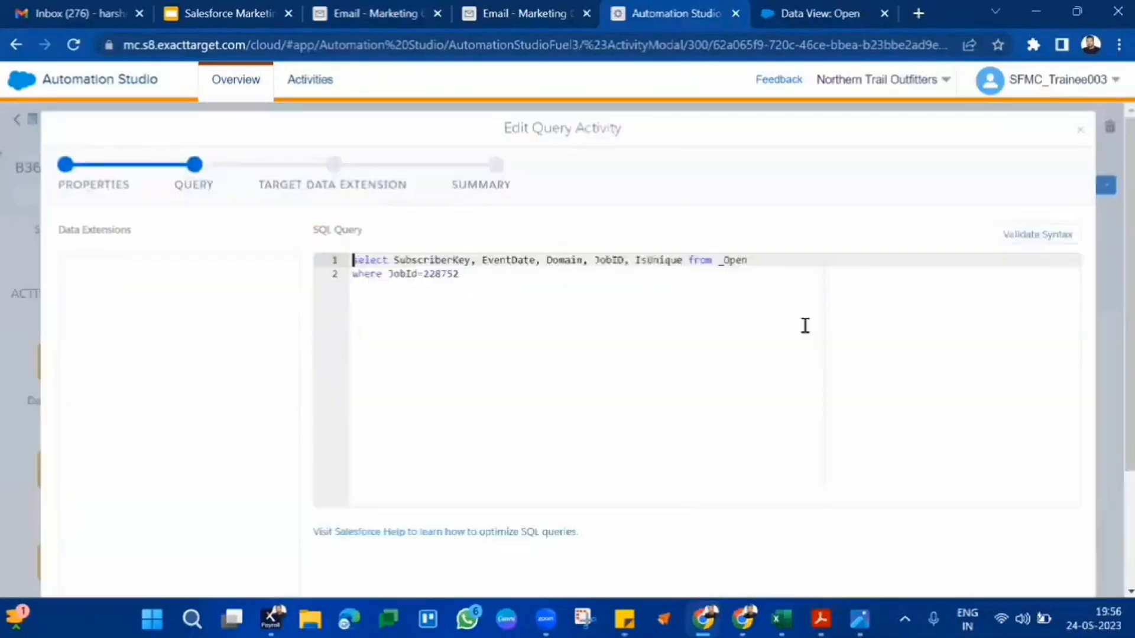
- Try replacing _Open with AllSubscribers as the source in the query's from clause and validate the syntax
click(835, 269)
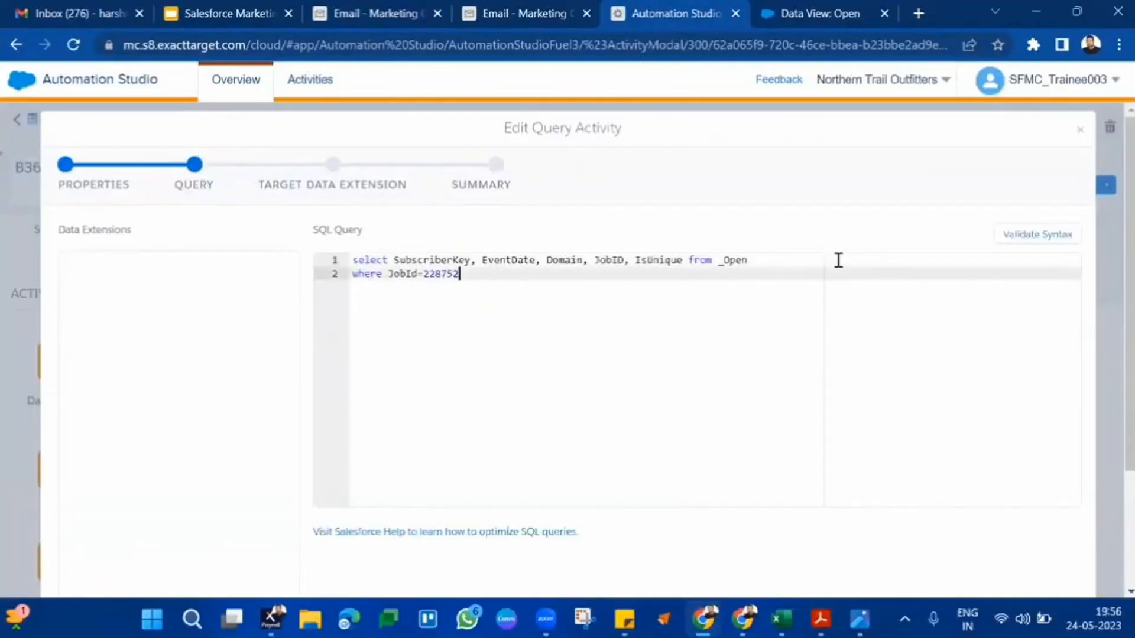
click(838, 260)
key(BackSpace)
key(BackSpace)
key(BackSpace)
key(BackSpace)
key(BackSpace)
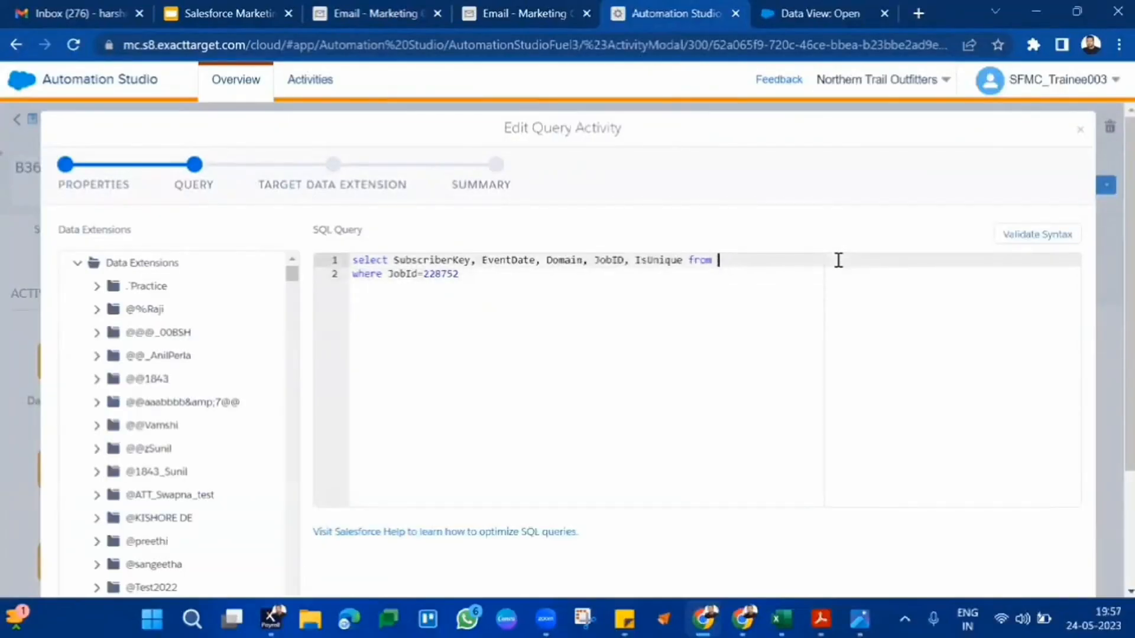
text(AllSubscribers)
click(1034, 234)
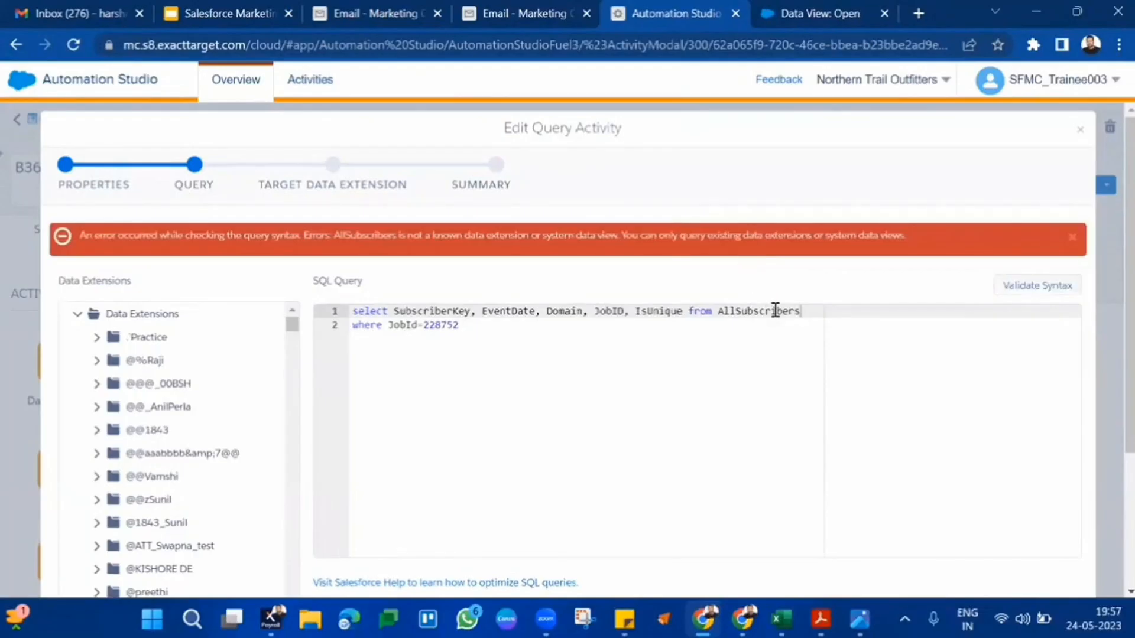
- Change the query's source from AllSubscribers back to _Open
double_click(776, 311)
key(BackSpace)
key(BackSpace)
key(BackSpace)
key(BackSpace)
key(BackSpace)
key(BackSpace)
key(BackSpace)
key(BackSpace)
key(BackSpace)
key(BackSpace)
key(BackSpace)
key(BackSpace)
key(BackSpace)
key(BackSpace)
text(_Open)
- Find the Data View: Subscribers article in the Salesforce Help list of data views and open it in a new tab
click(845, 8)
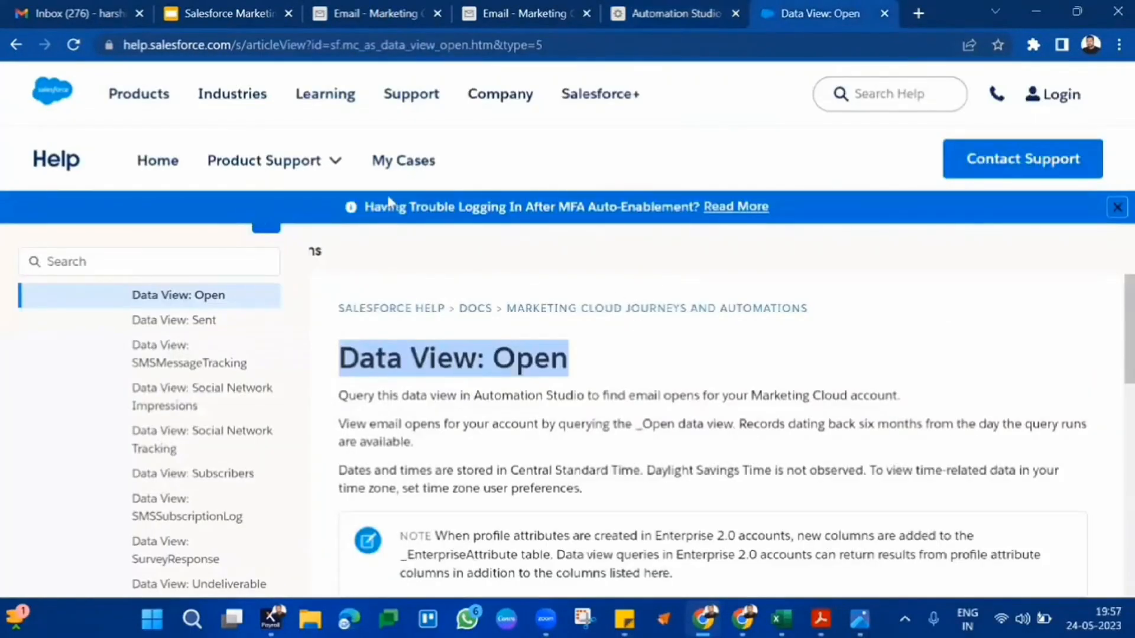
click(16, 47)
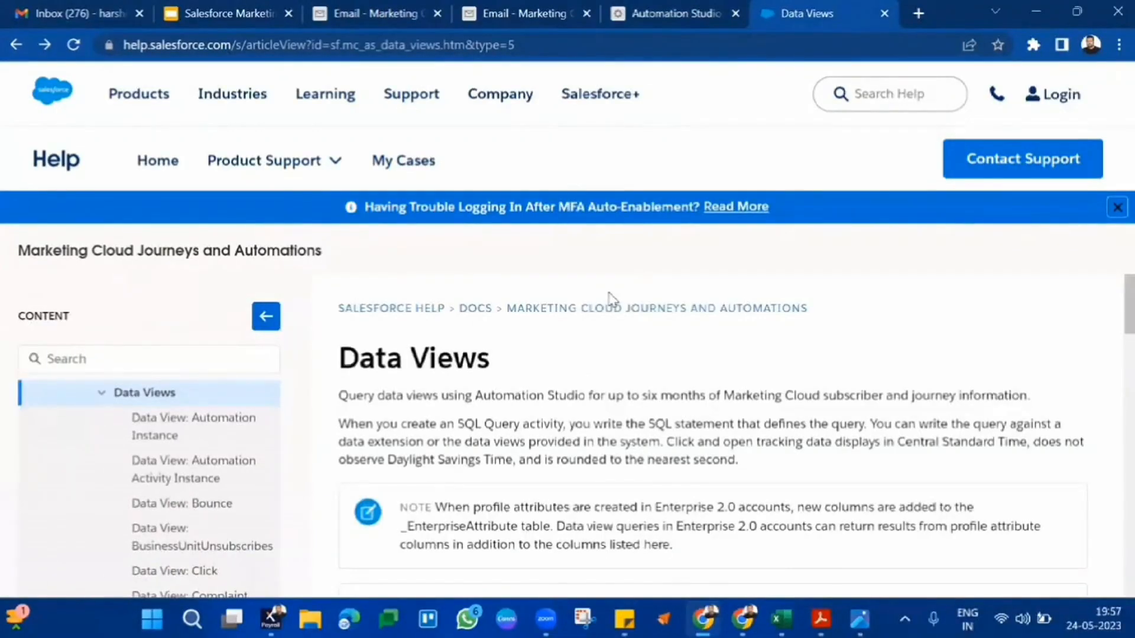
scroll(611, 298, down, 8)
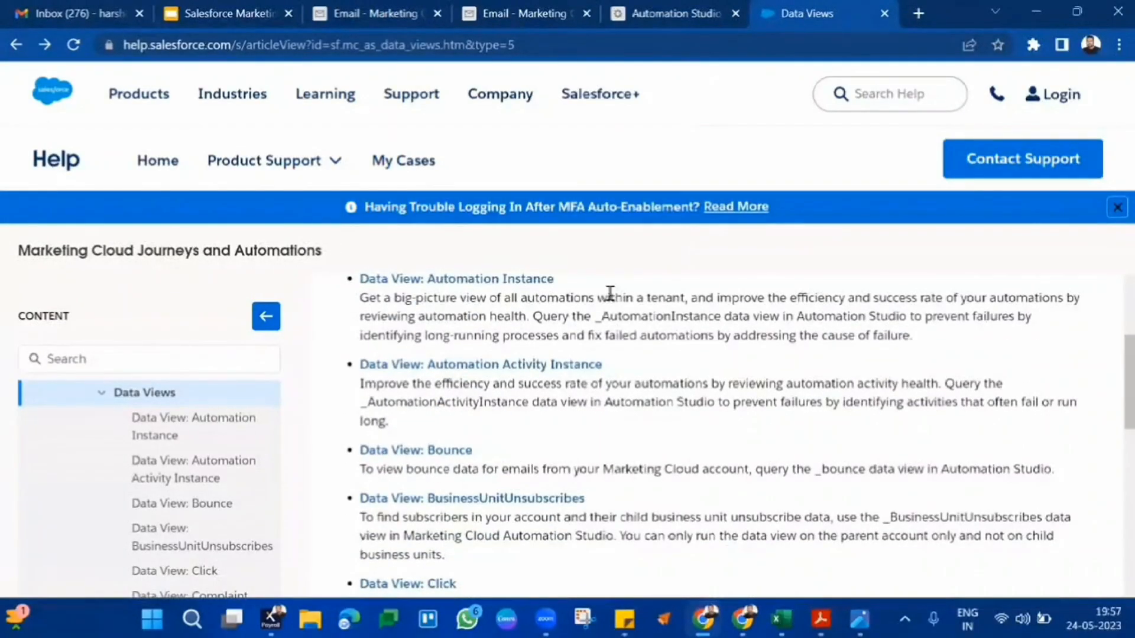
scroll(610, 293, down, 8)
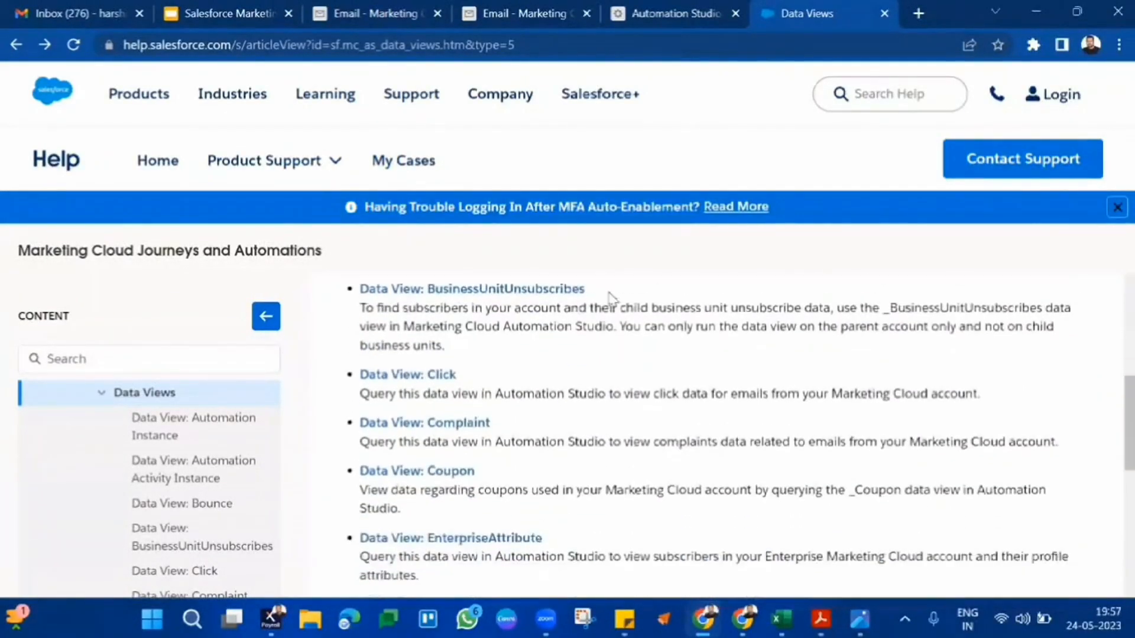
scroll(612, 298, down, 7)
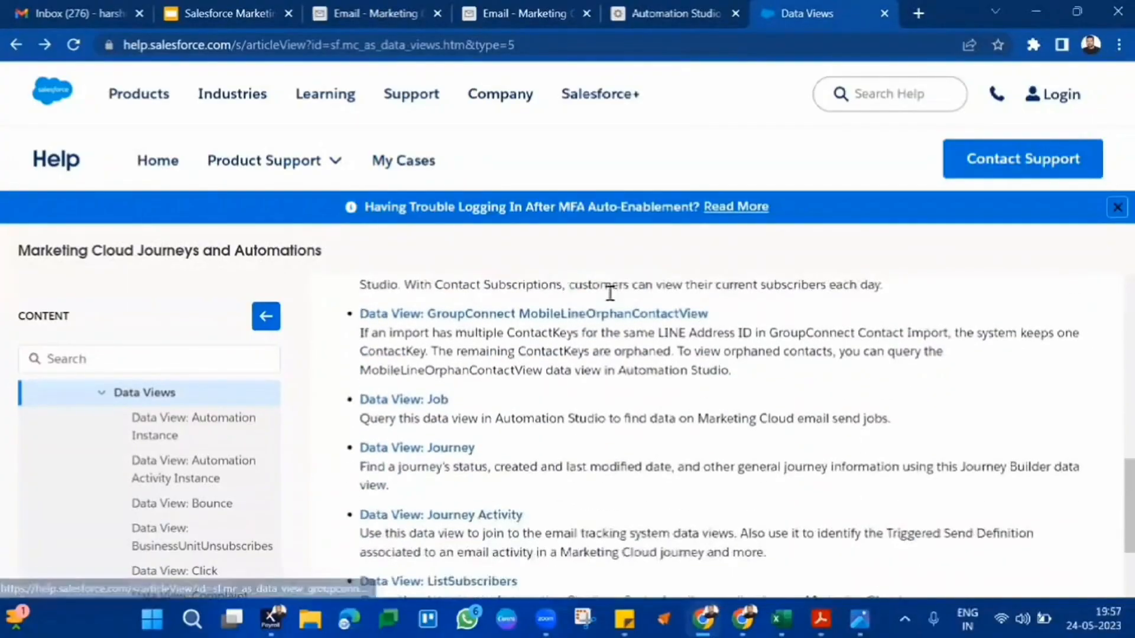
scroll(610, 293, down, 6)
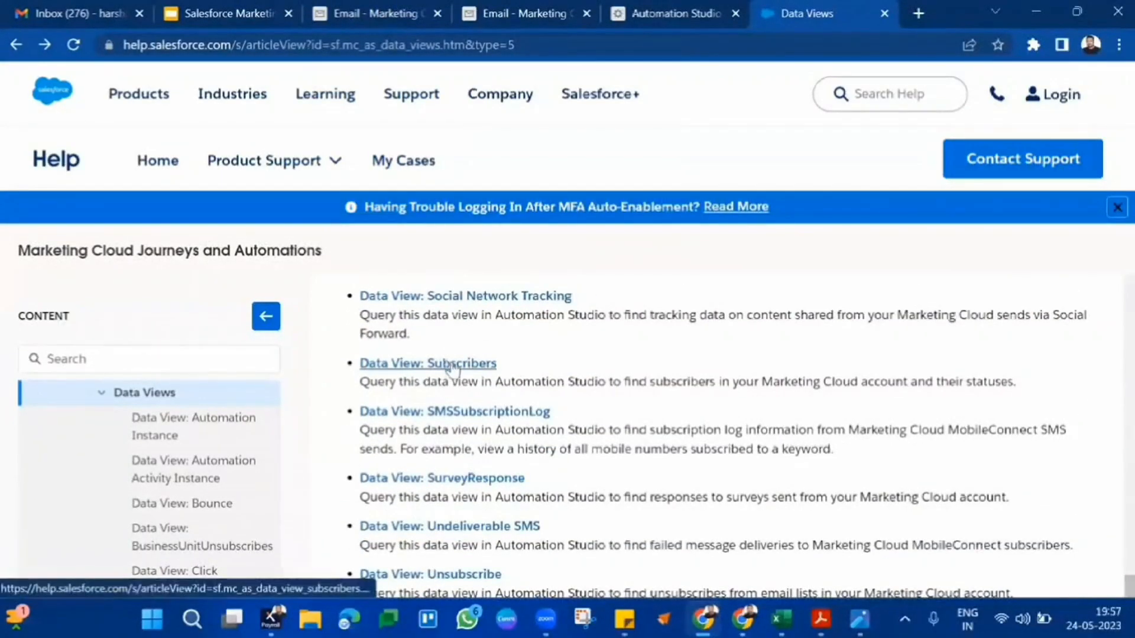
right_click(467, 369)
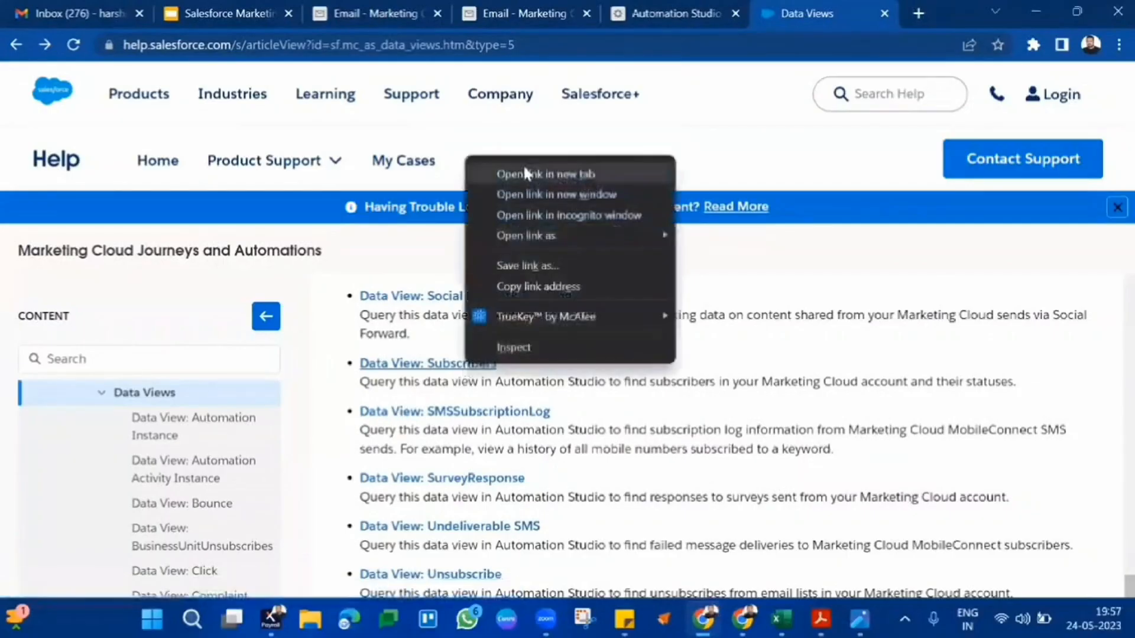
click(524, 164)
click(845, 8)
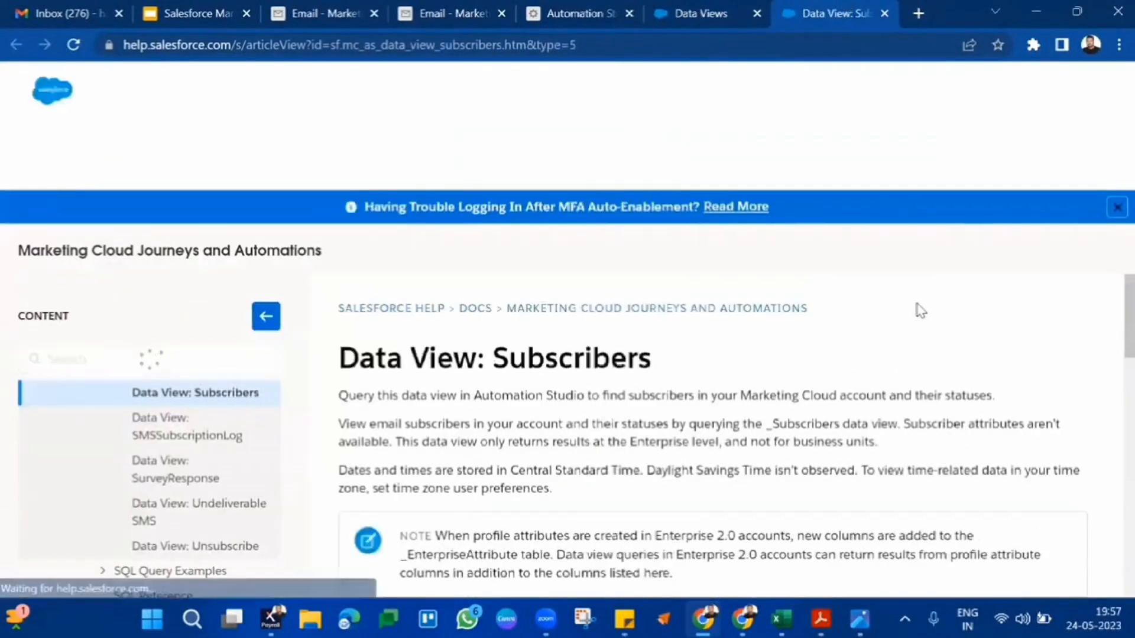
- Examine the EmailAddress and SubscriberKey fields of the Subscribers data view, then return to the query editor in Automation Studio
triple_click(547, 362)
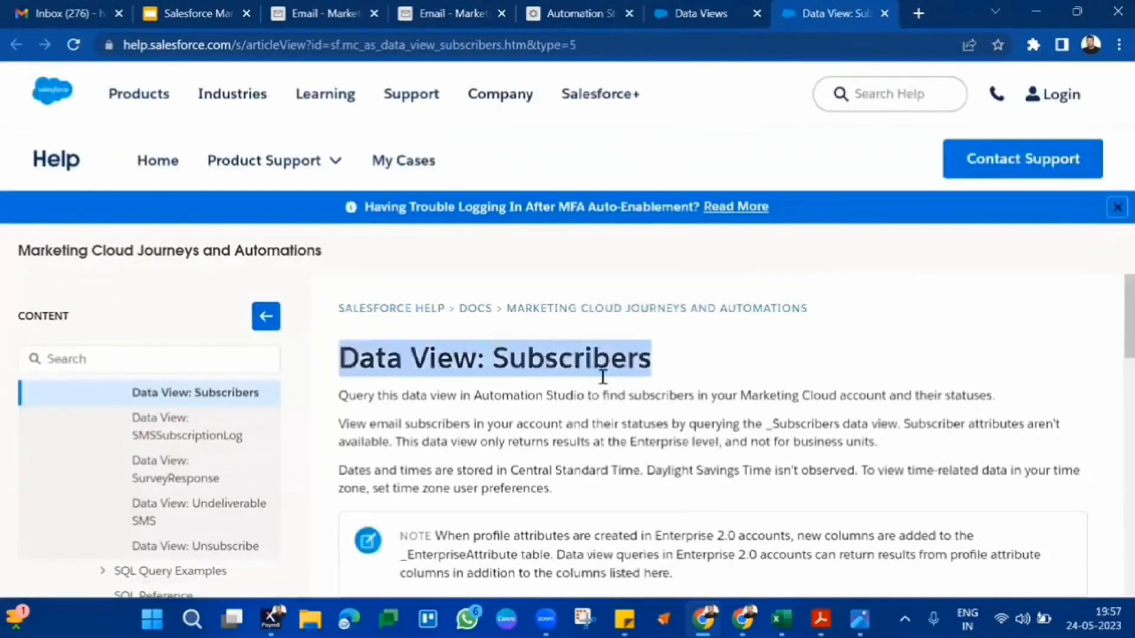
scroll(869, 442, down, 8)
scroll(868, 450, down, 5)
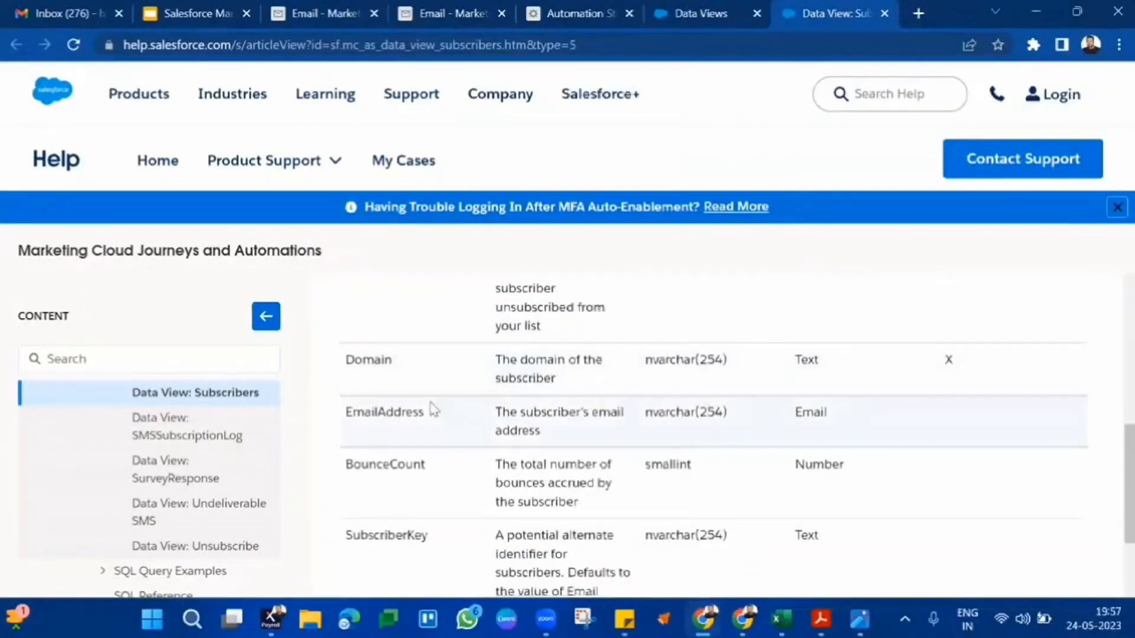
double_click(402, 412)
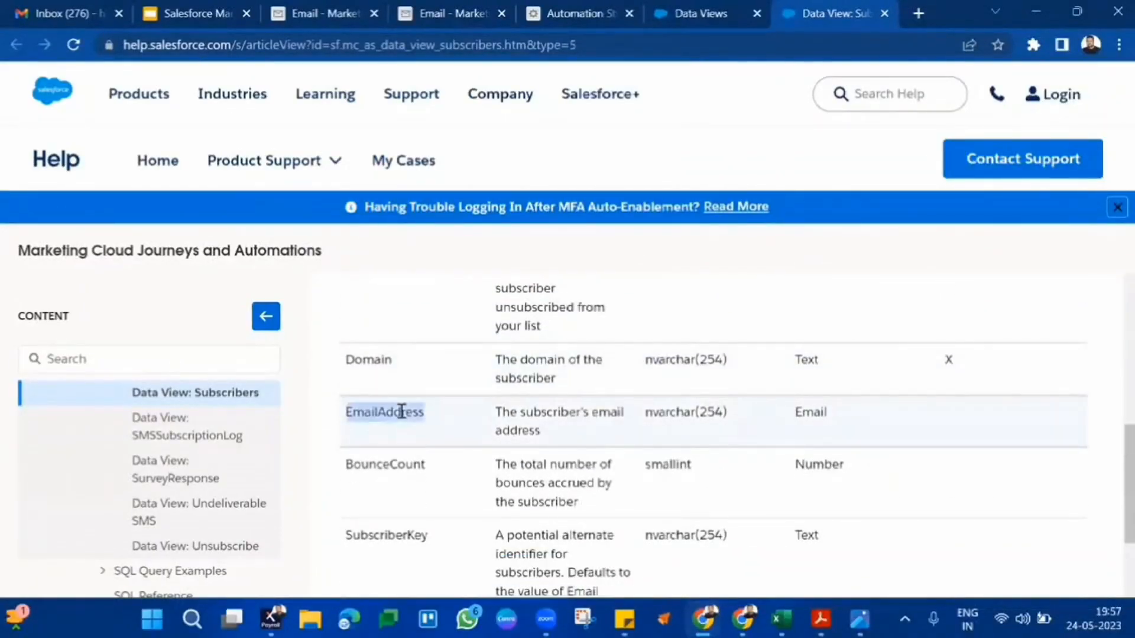
double_click(393, 536)
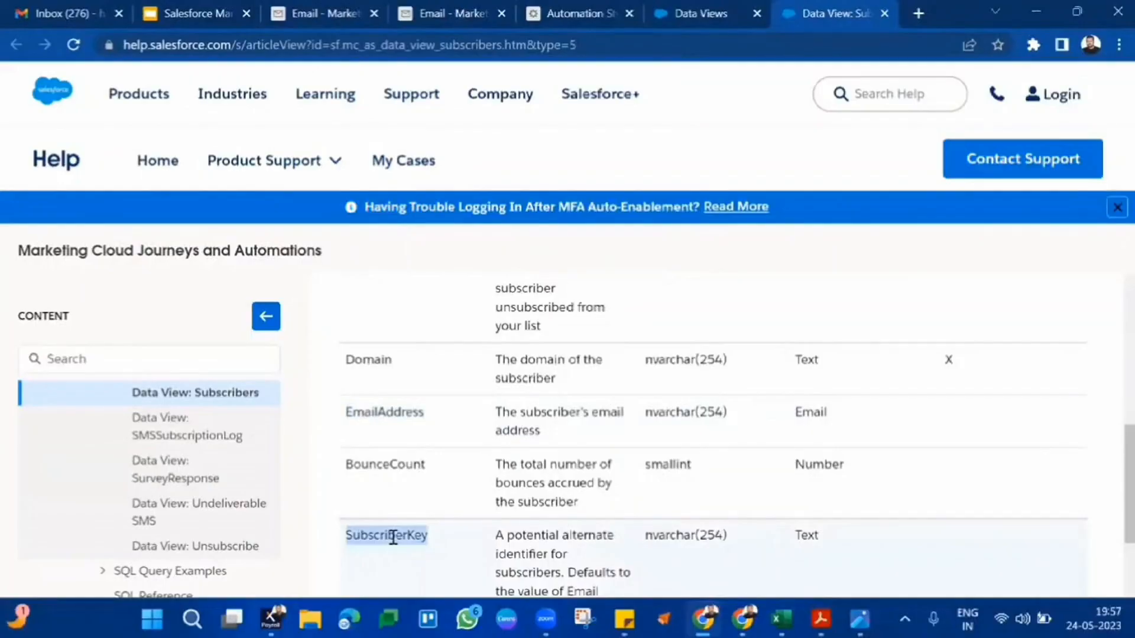
click(548, 6)
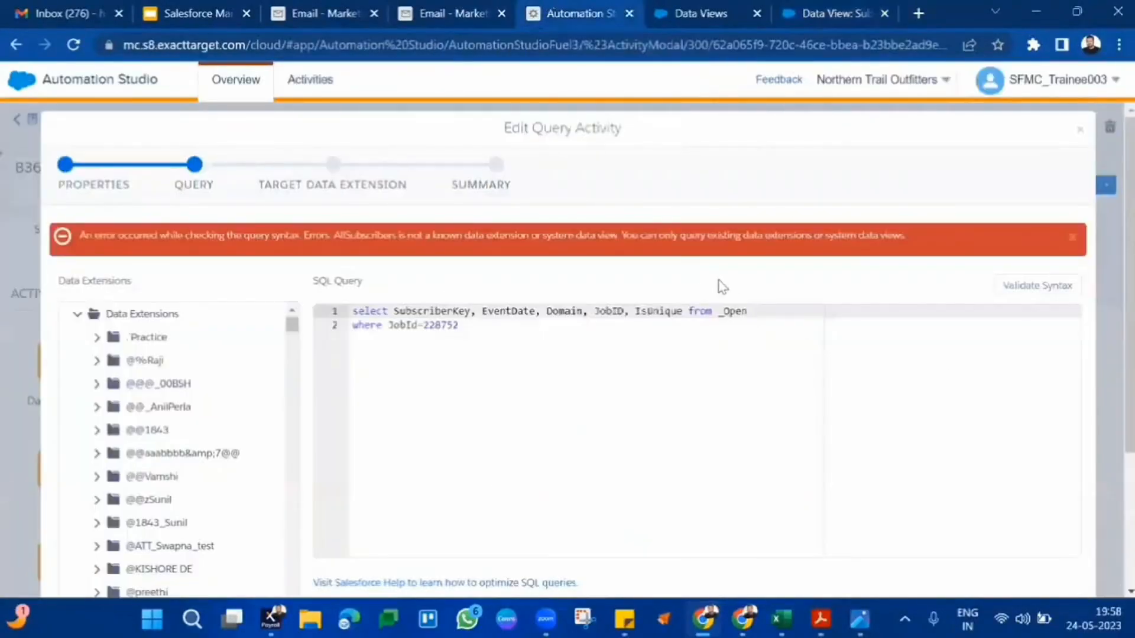
- Check the name used to query the Subscribers data view in the introduction of its Salesforce Help article
double_click(730, 319)
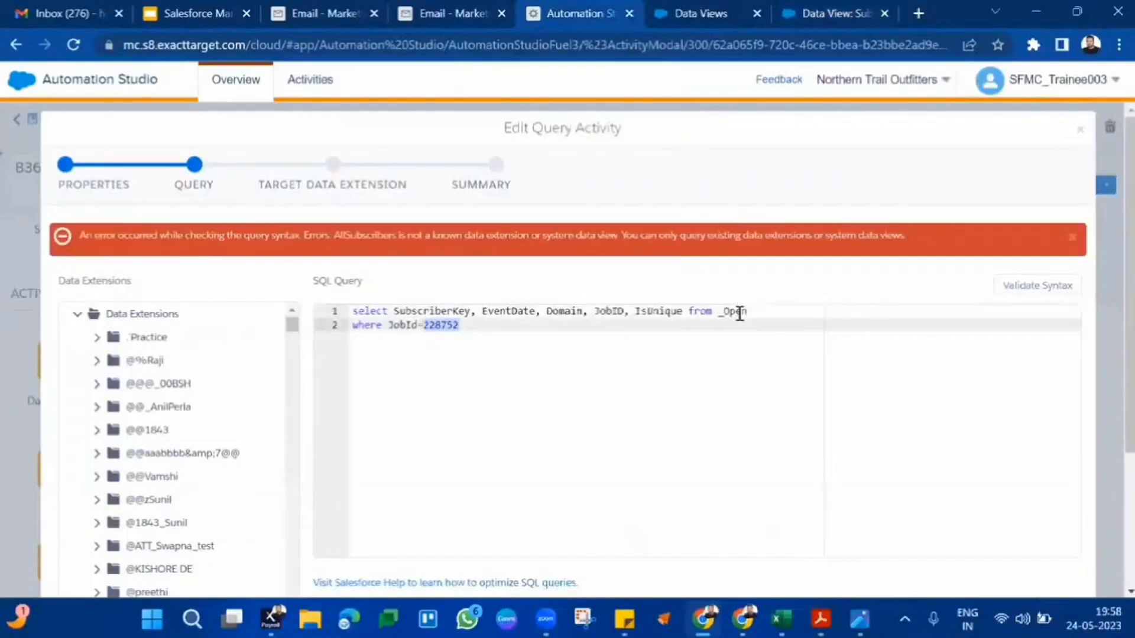
click(739, 314)
double_click(736, 311)
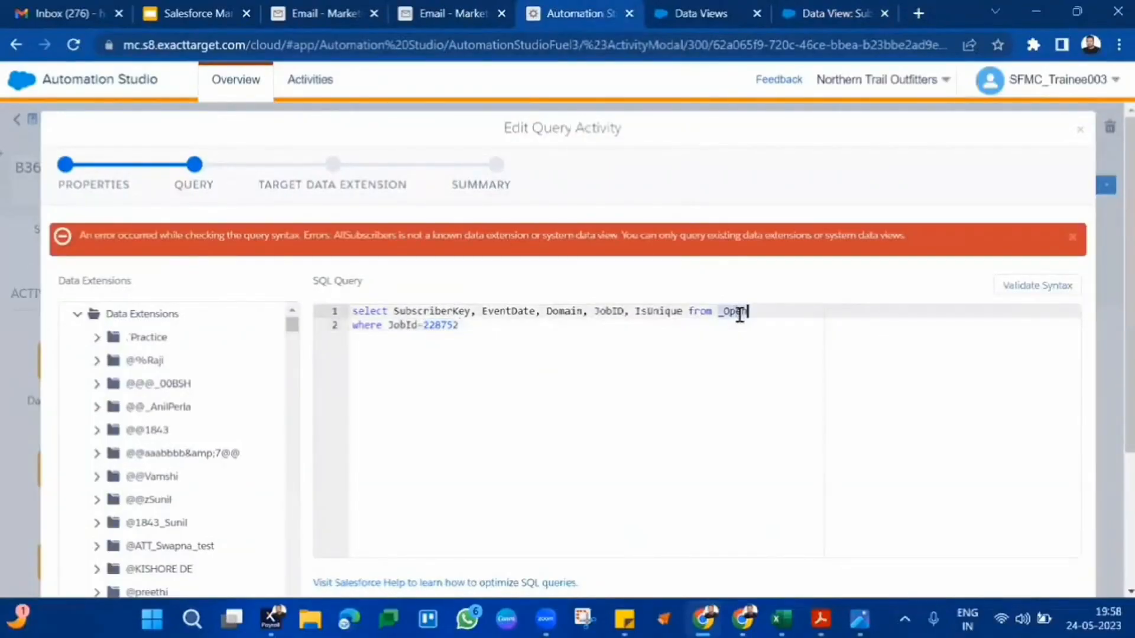
click(797, 4)
scroll(485, 371, up, 5)
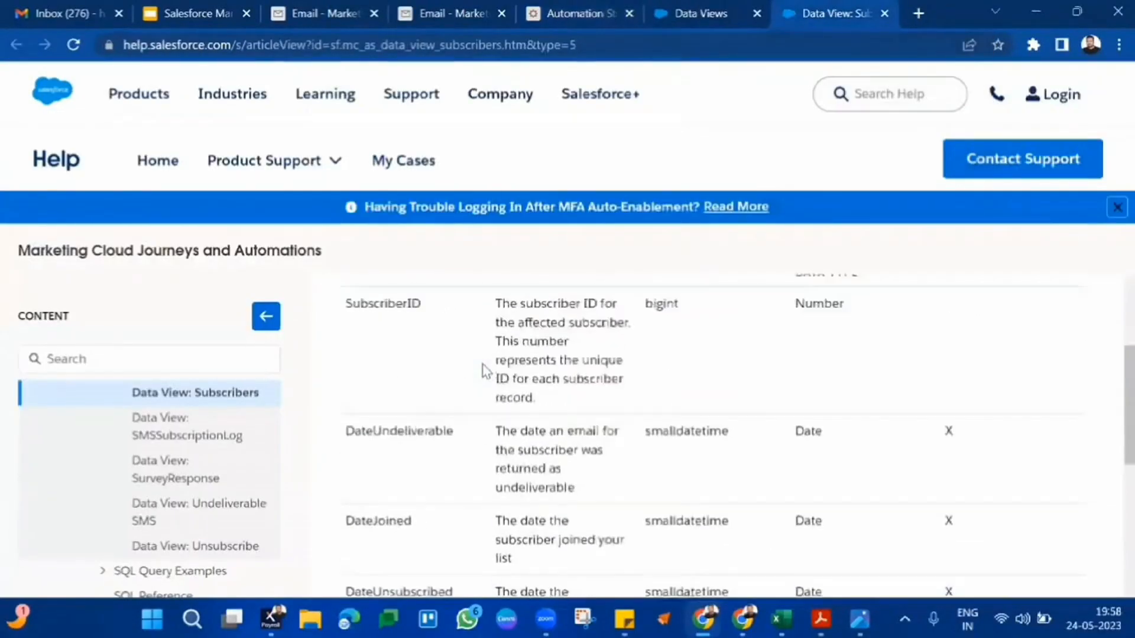
scroll(486, 371, up, 5)
double_click(550, 322)
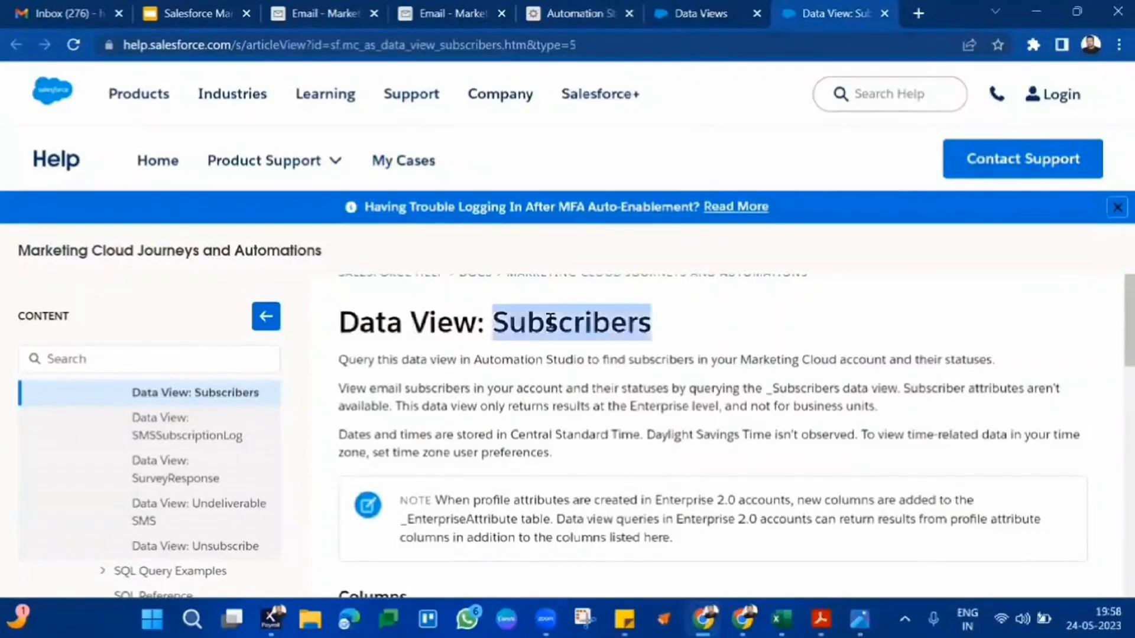
triple_click(550, 322)
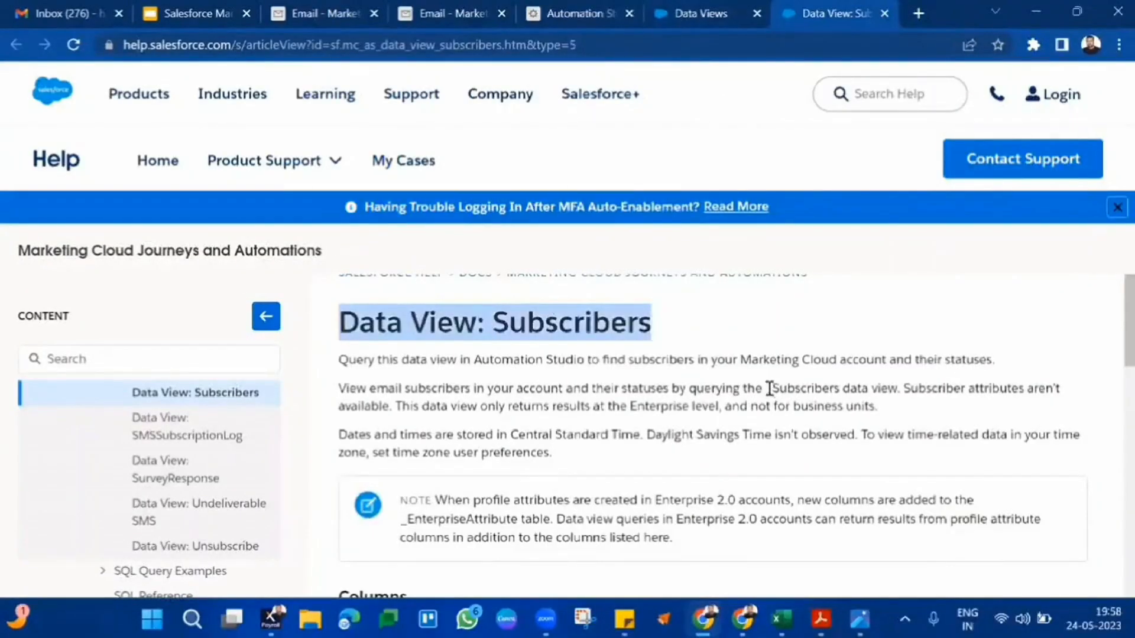
double_click(825, 388)
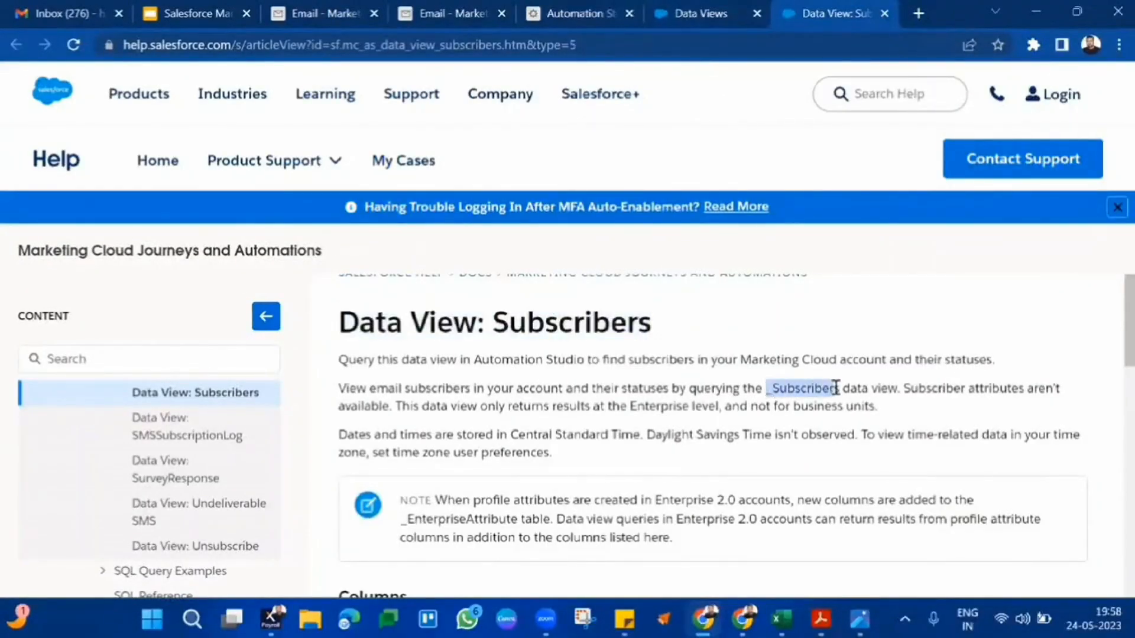
mouse_move(836, 387)
mouse_down()
mouse_move(851, 386)
mouse_move(825, 387)
mouse_move(845, 390)
mouse_up()
- Examine the SubscriberKey and EmailAddress rows in the Subscribers data view's column table
scroll(889, 431, down, 7)
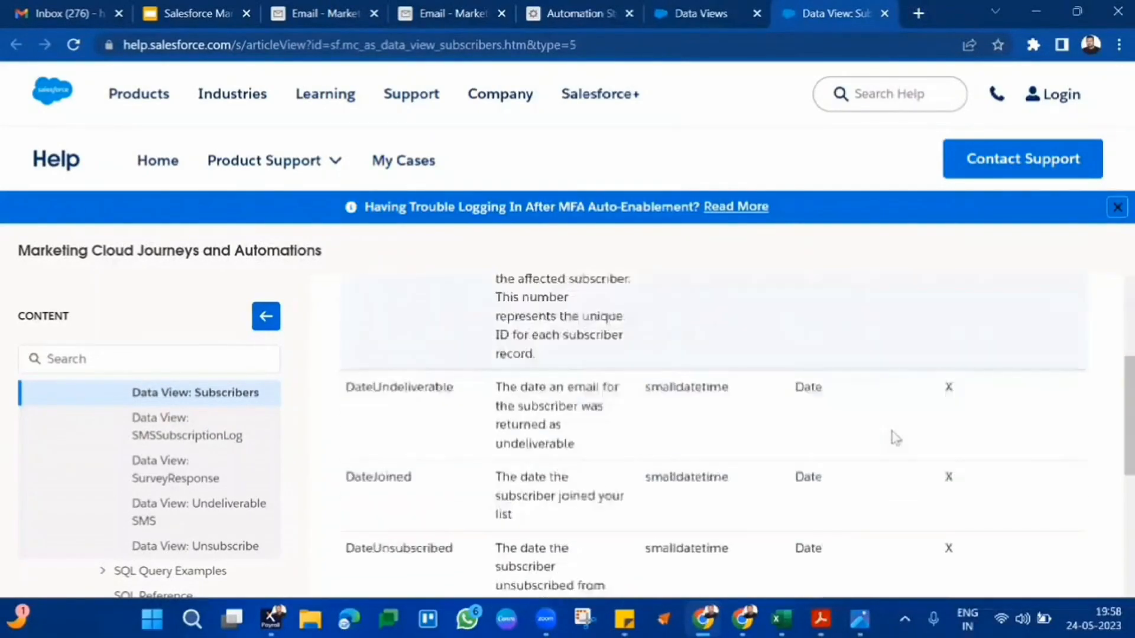
scroll(892, 436, down, 6)
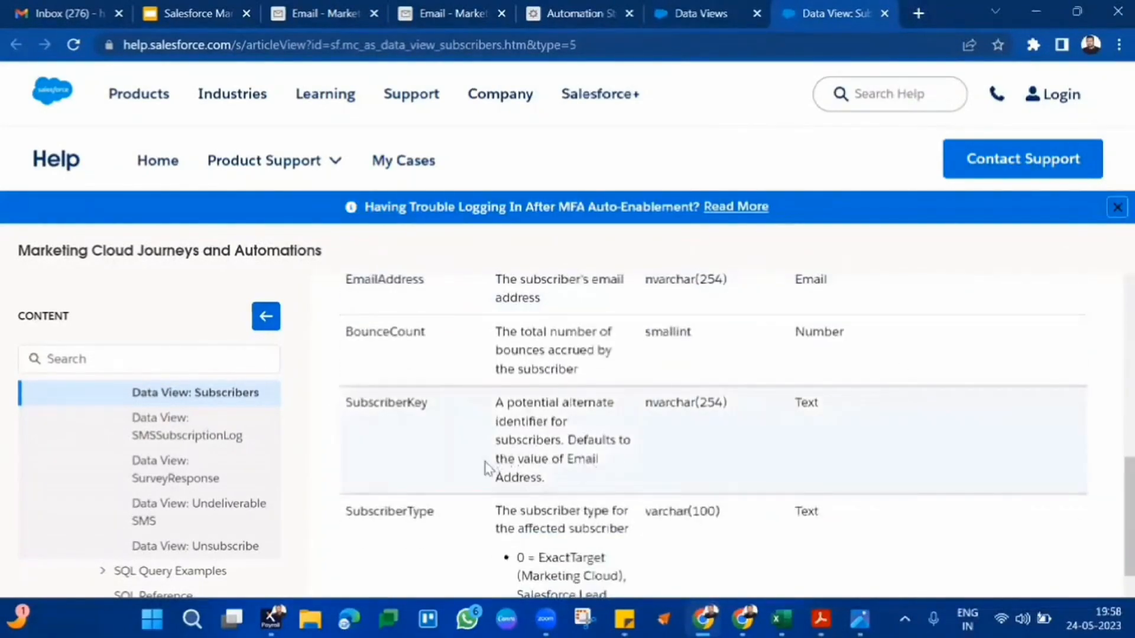
double_click(408, 399)
double_click(404, 280)
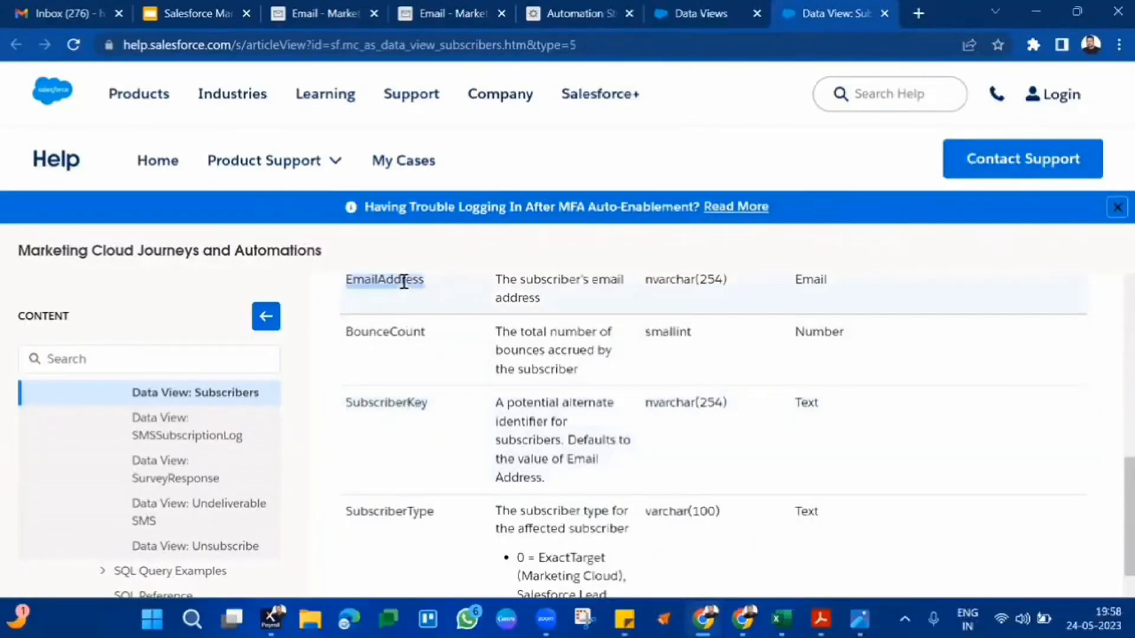
- In the Automation Studio query, alias _Open as o and add the line "join _Subscribers s" above the where clause
click(578, 12)
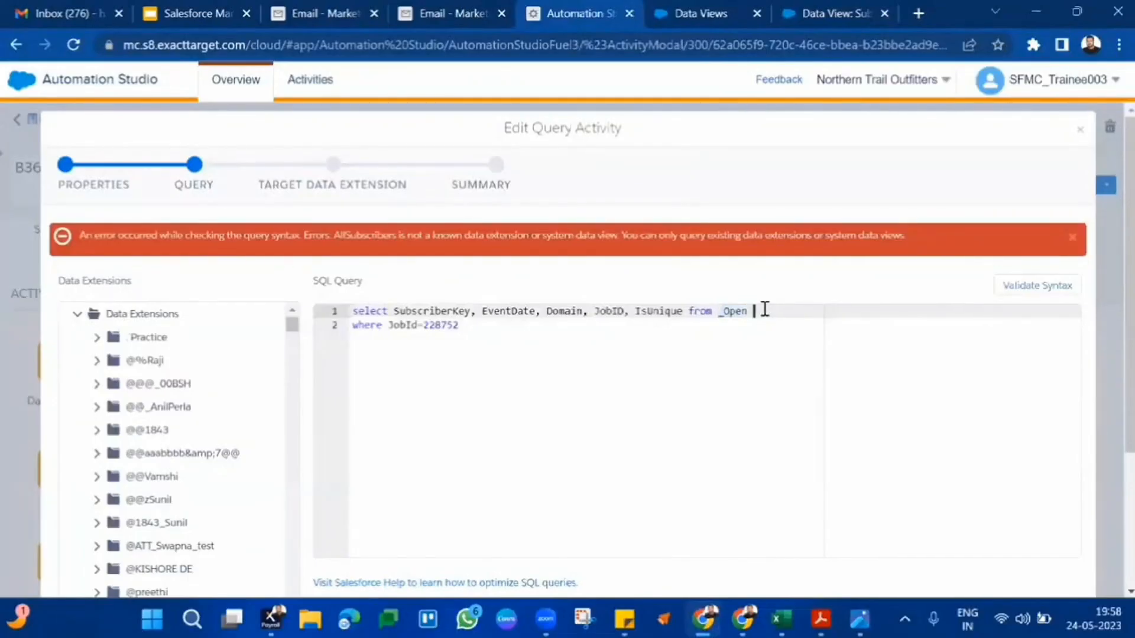
text(o)
key(Return)
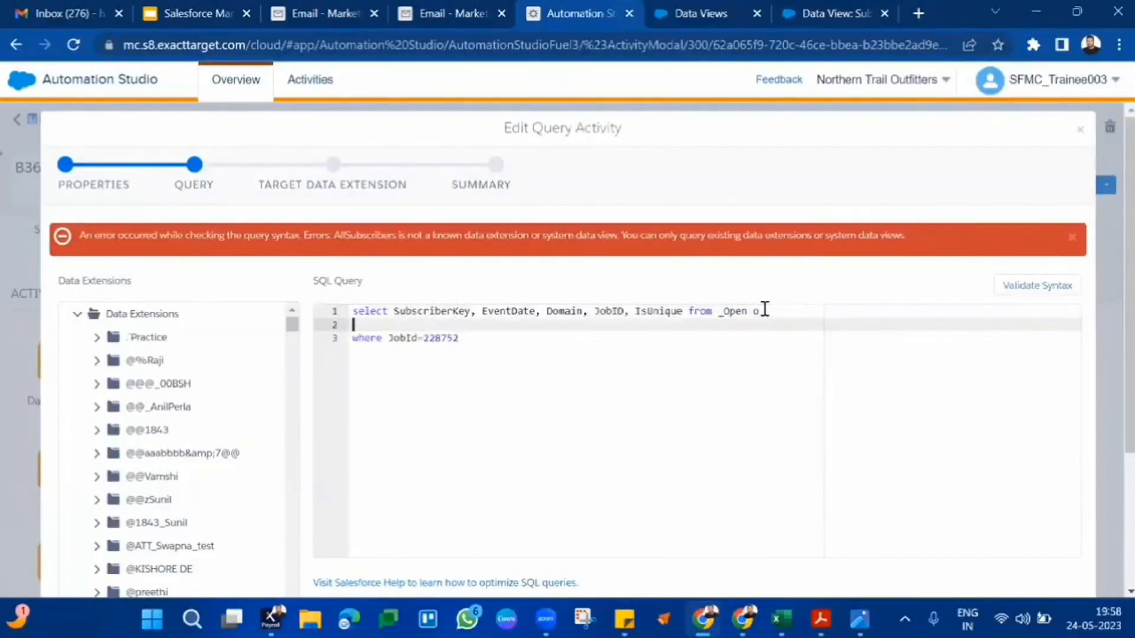
text(join _Subscribers s)
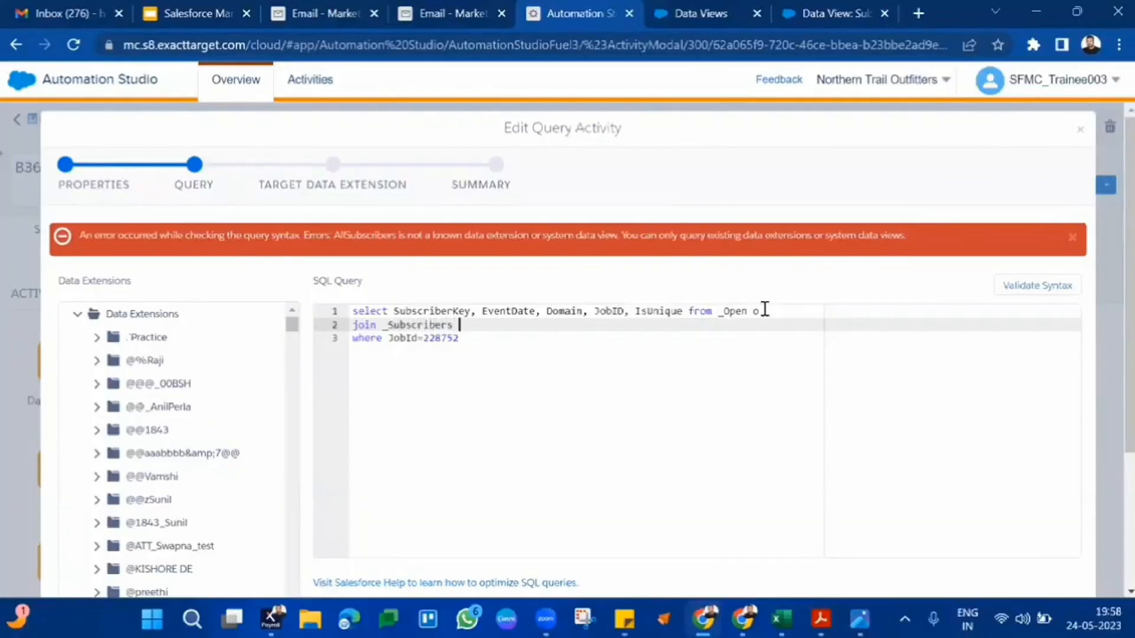
- Prefix JobId in the where clause and SubscriberKey, EventDate, Domain, JobID and IsUnique in the select list with "o."
click(393, 341)
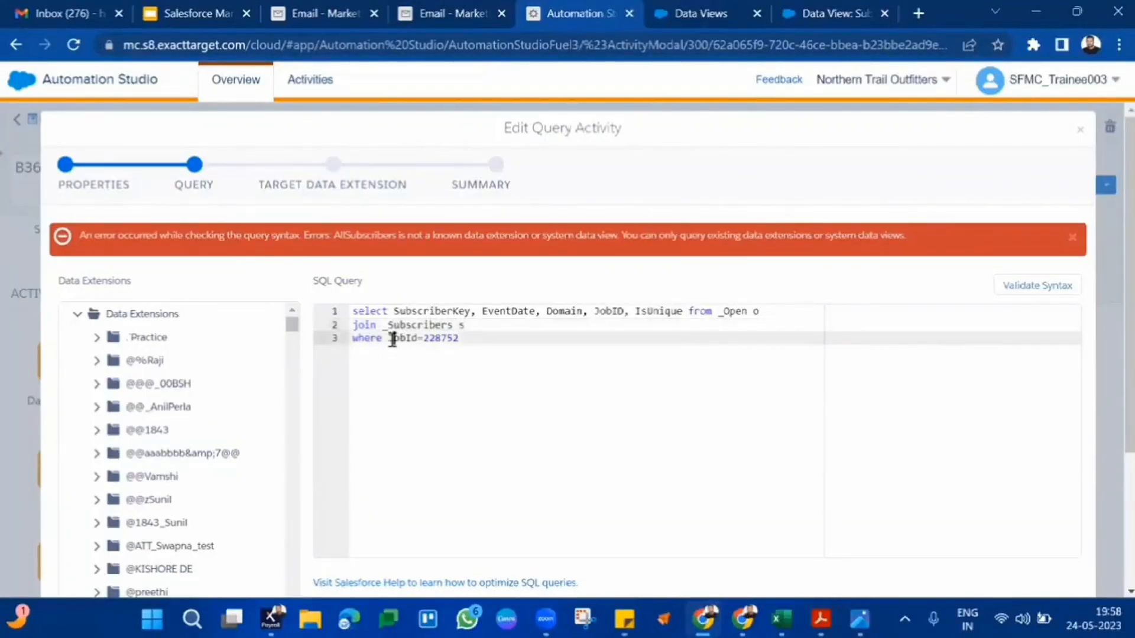
text(o.)
click(395, 311)
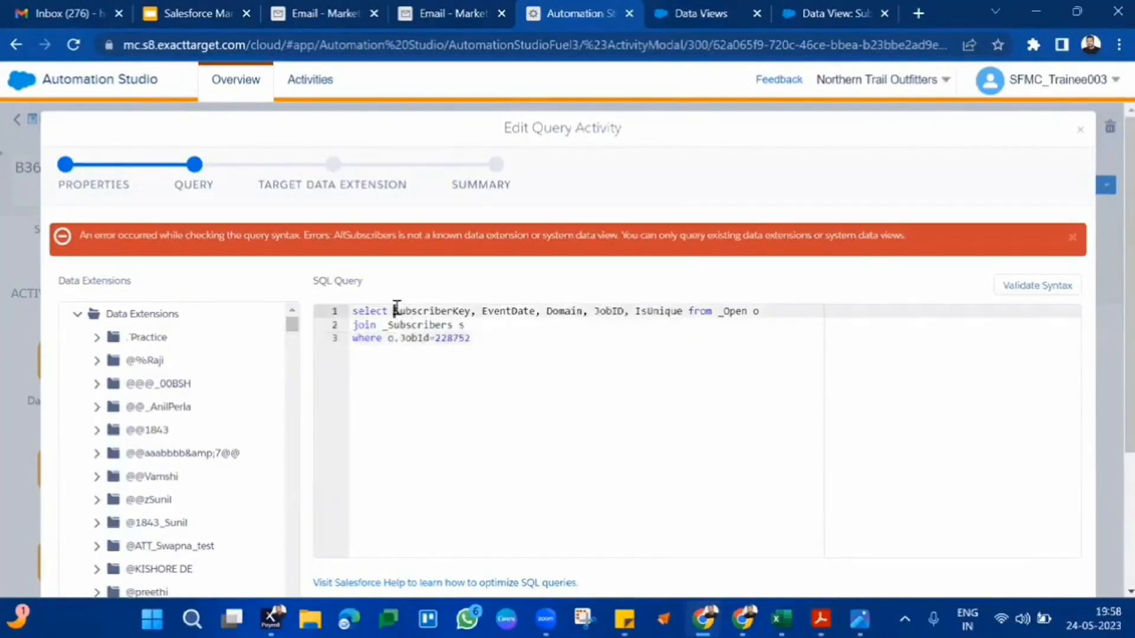
text(o.)
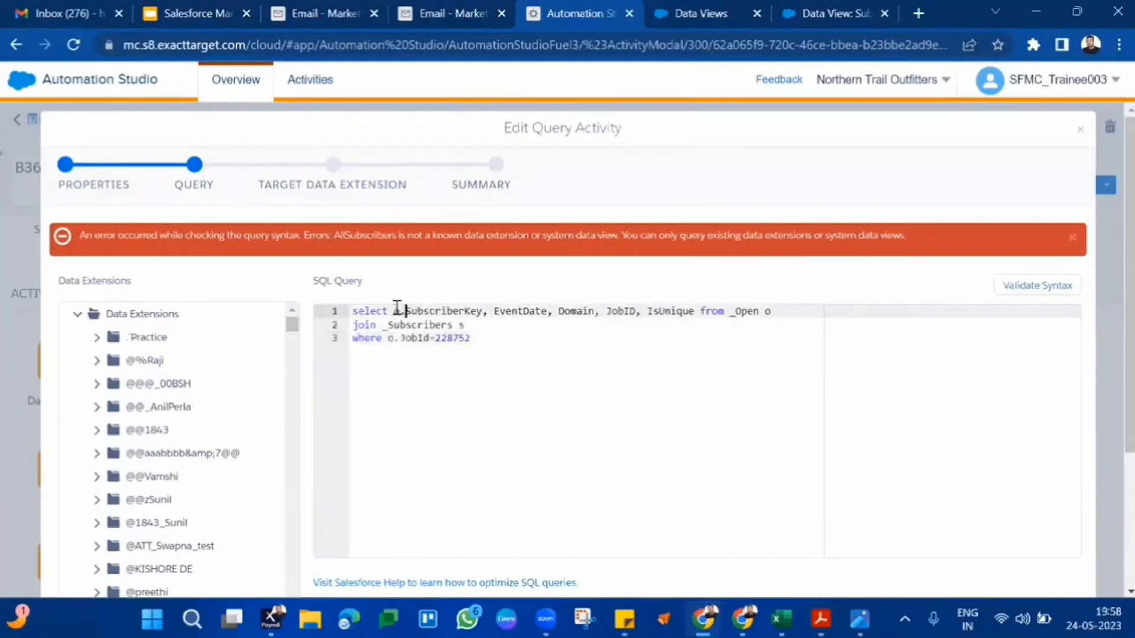
click(495, 311)
text(o.)
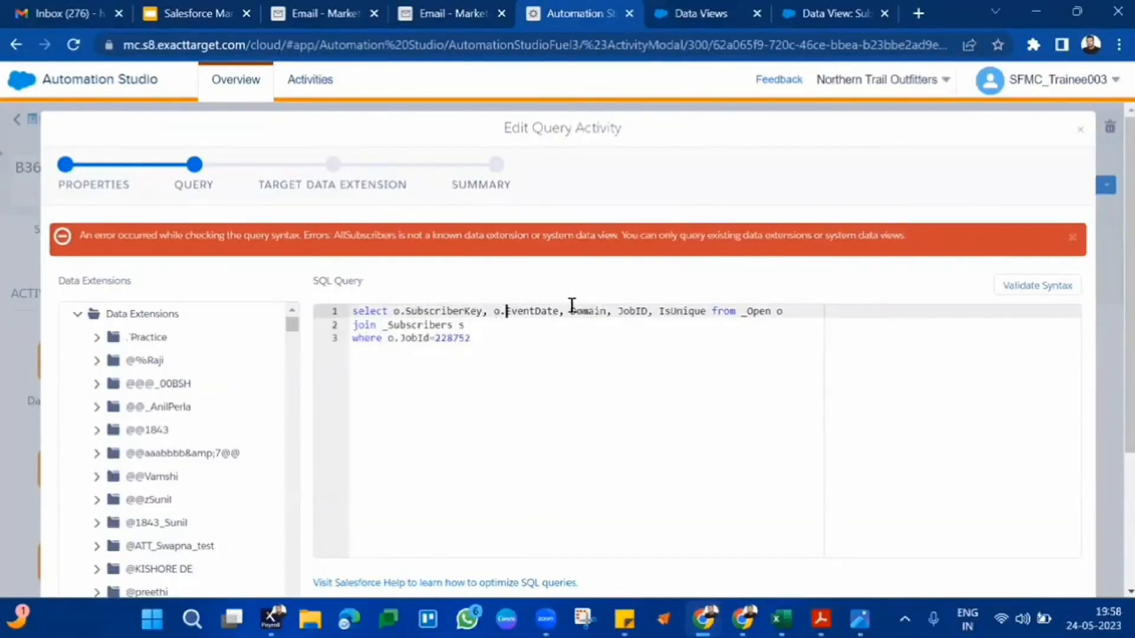
click(570, 311)
text(o.)
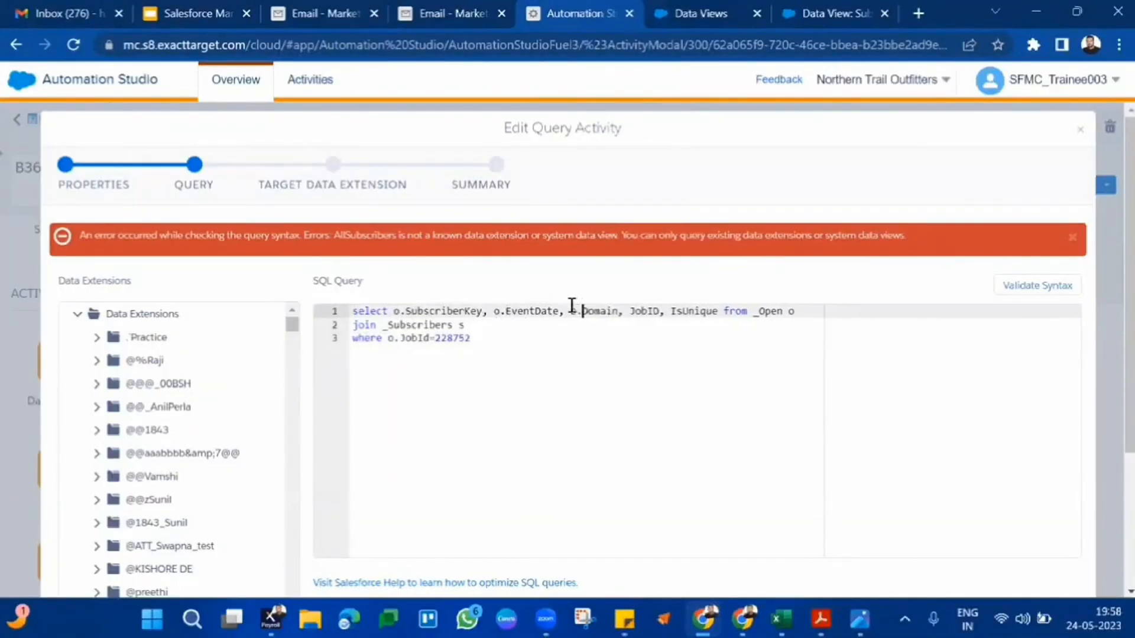
click(628, 311)
text(o)
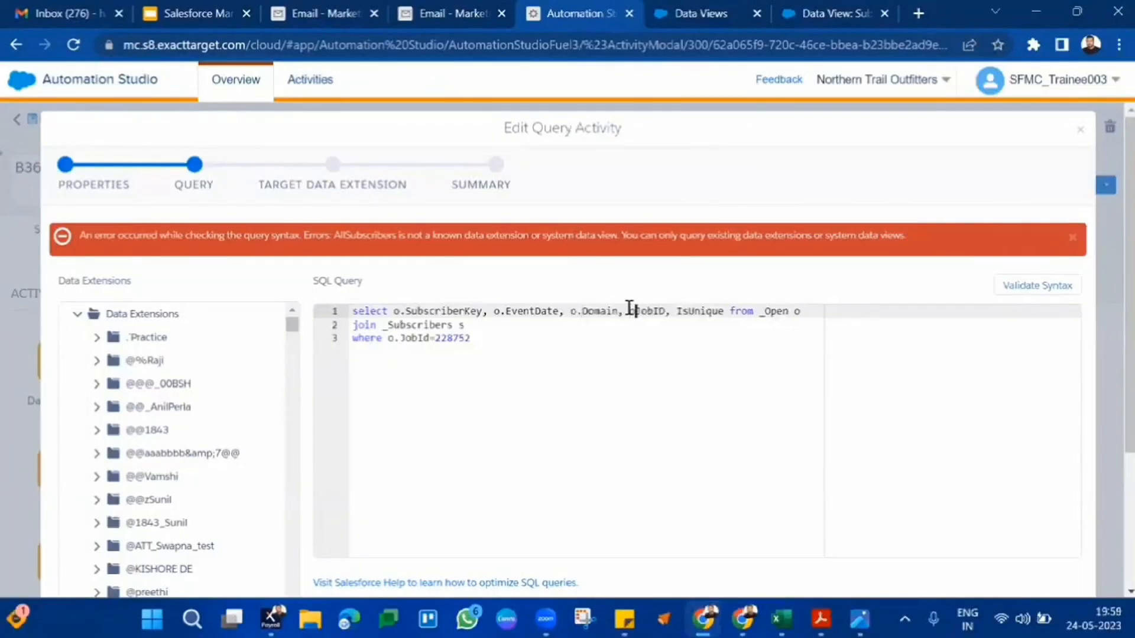
text(.)
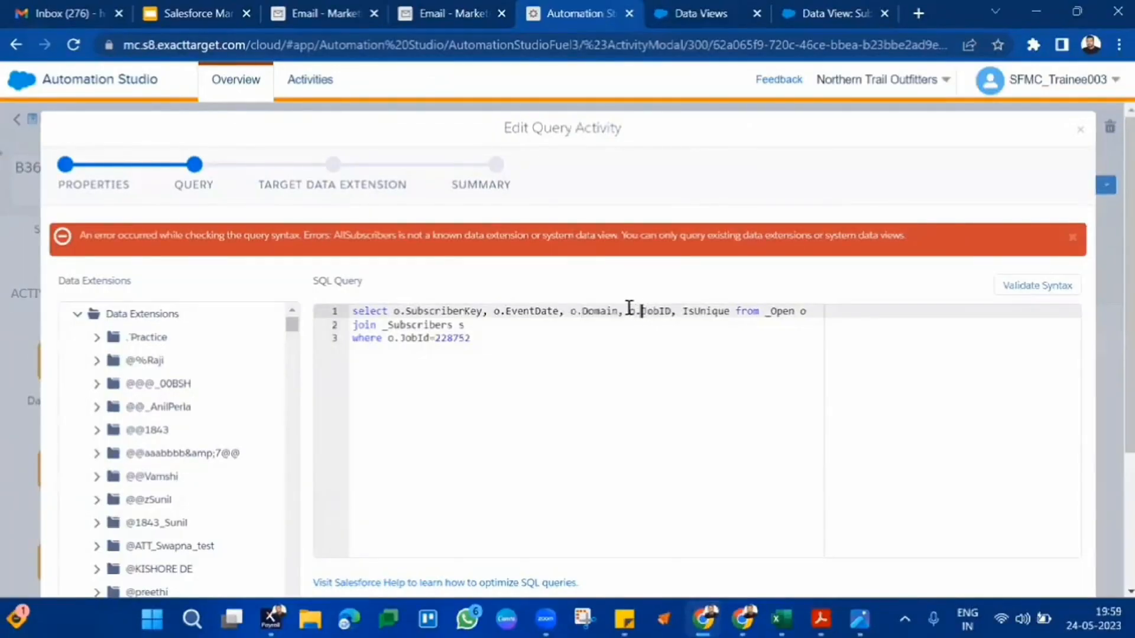
click(685, 311)
text(o.)
- Add s.EmailAddress to the select list after o.IsUnique
click(743, 311)
text(, )
text(s.)
text(EmailA)
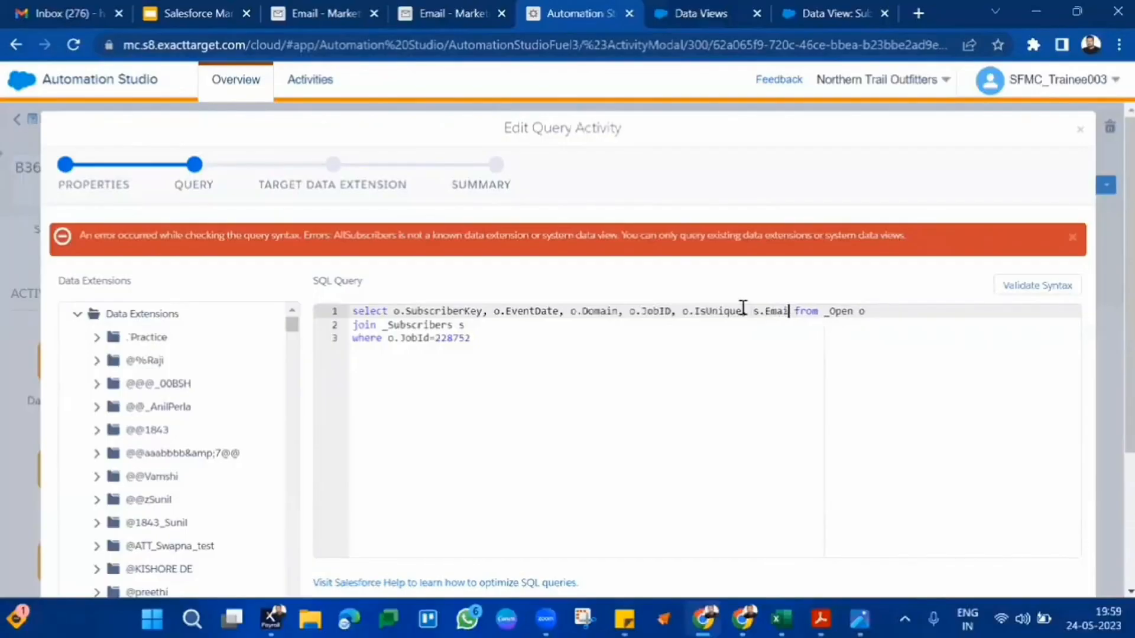
text(ddress)
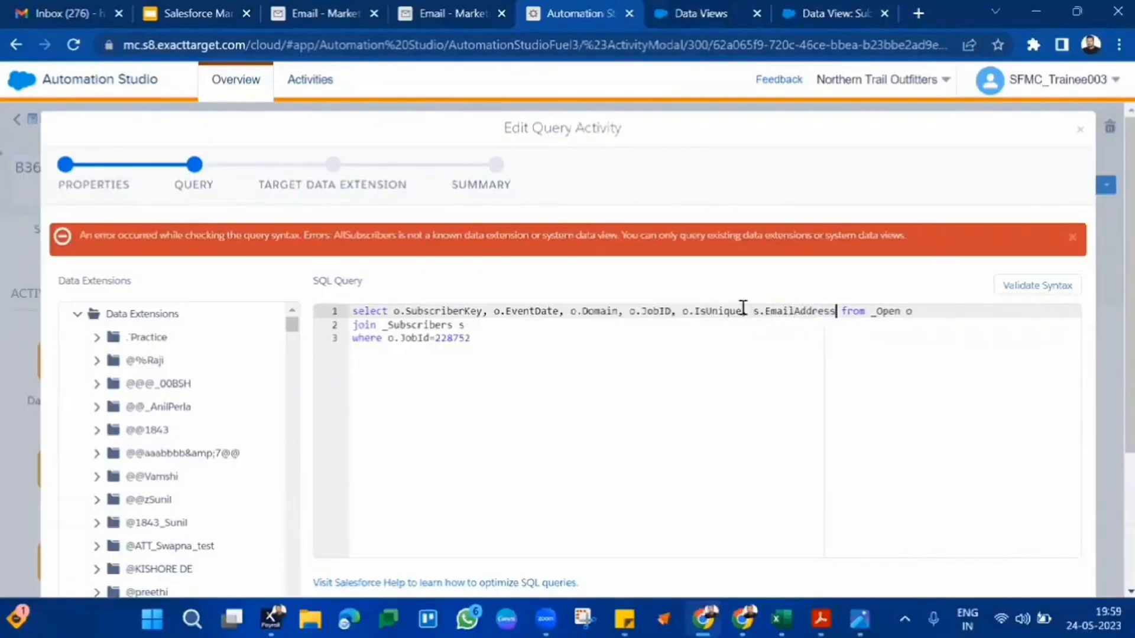
click(899, 378)
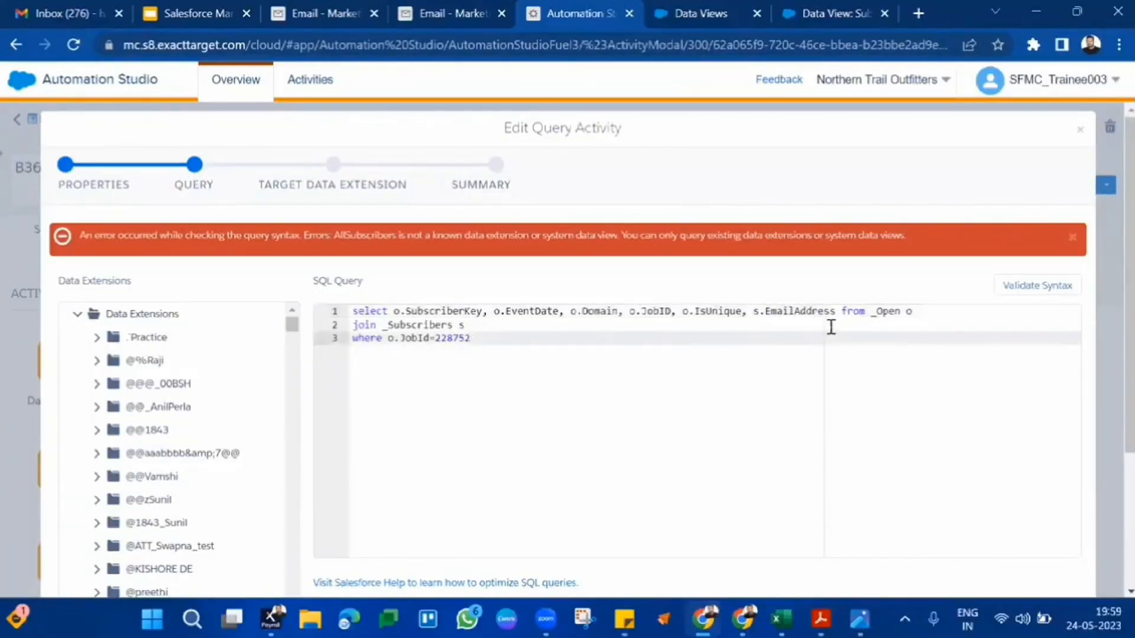
- Add the join condition "on o.SubscriberKey = s.SubscriberKey" below the join line and validate the query syntax
click(596, 327)
key(Return)
text(on )
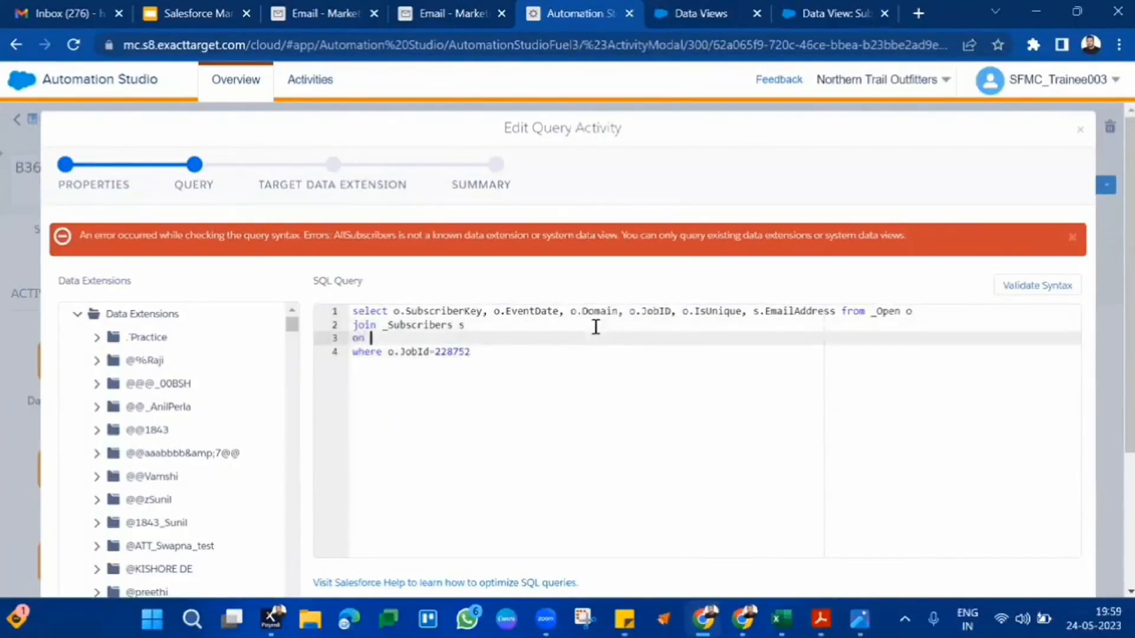
text(o.SubscriberKey = s)
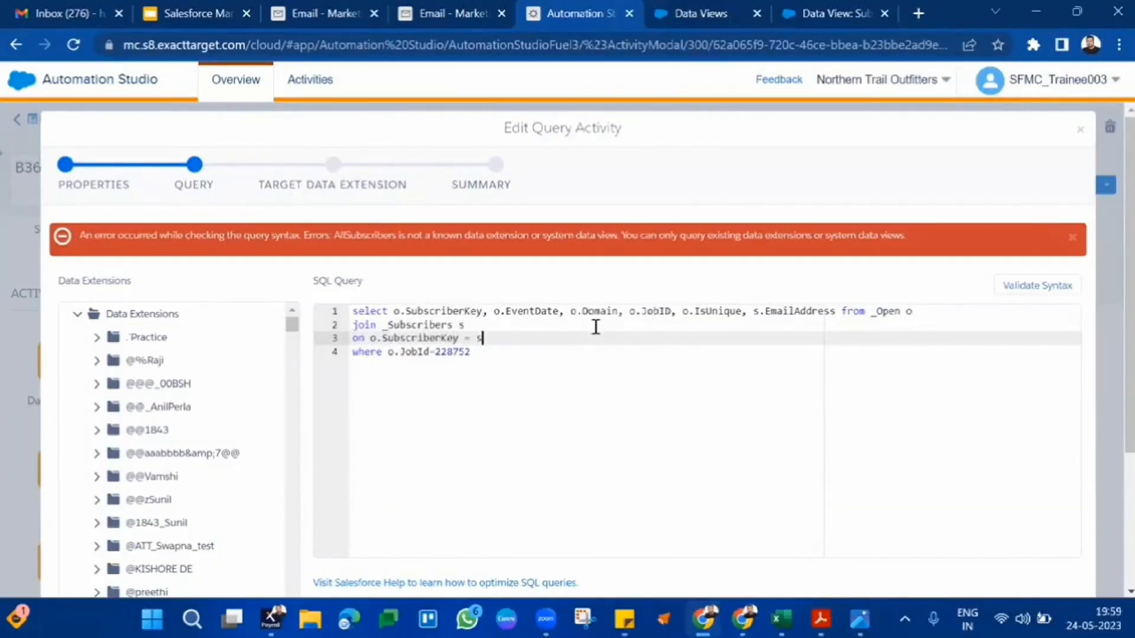
text(.SubscriberKey)
click(1021, 290)
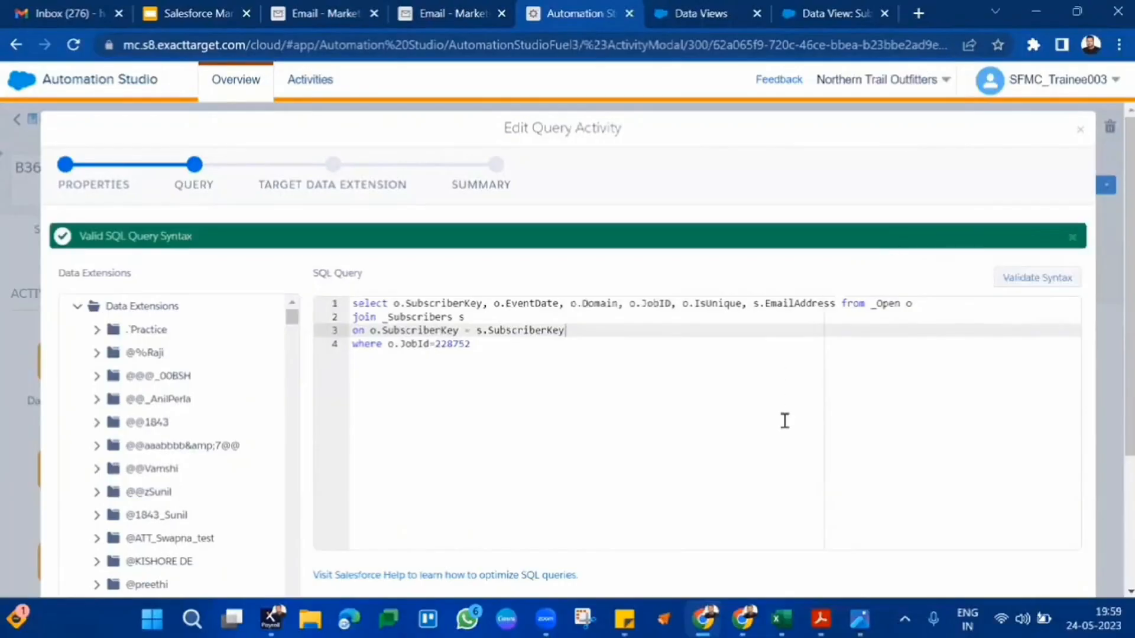
- Proceed through the target data extension and summary stages and finish editing the B36DataViews query activity
scroll(785, 421, down, 1)
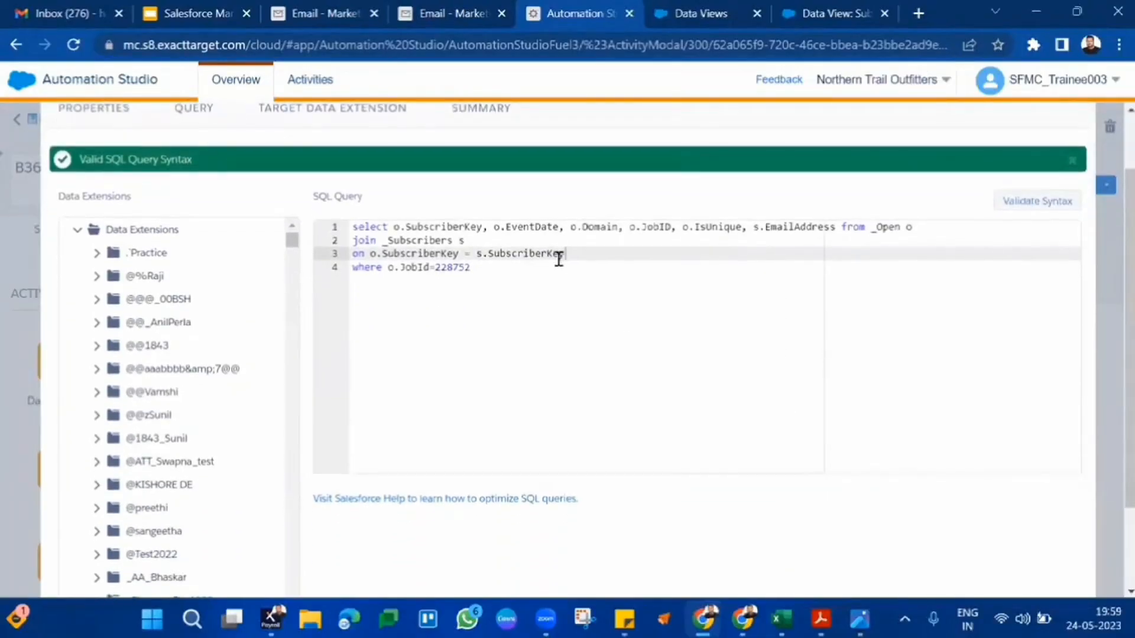
drag(547, 269, 340, 226)
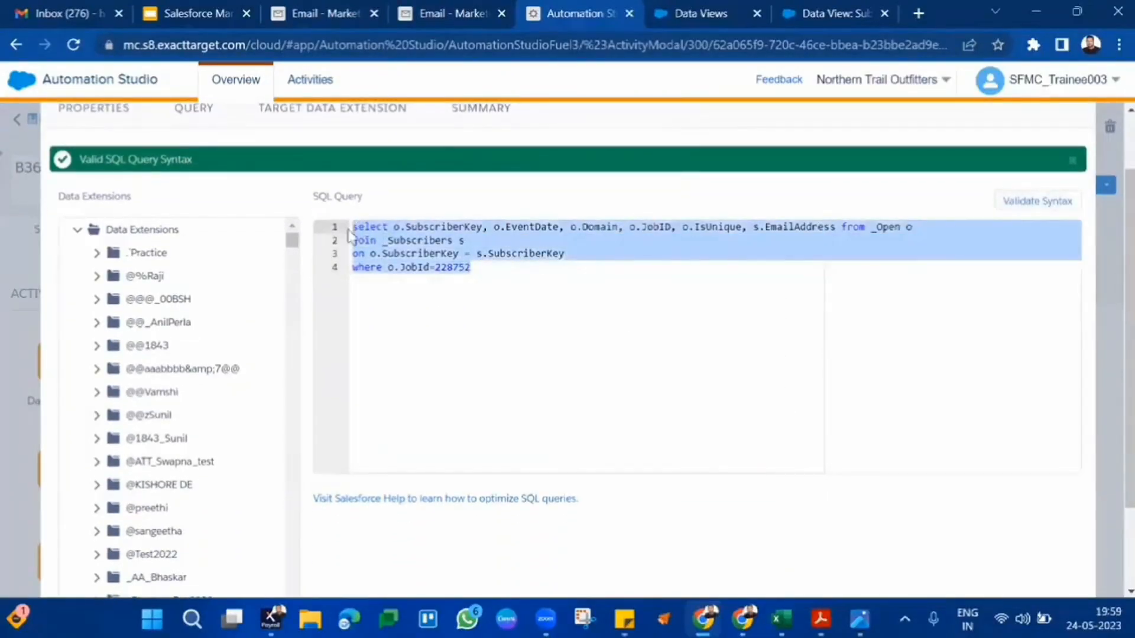
scroll(856, 461, down, 2)
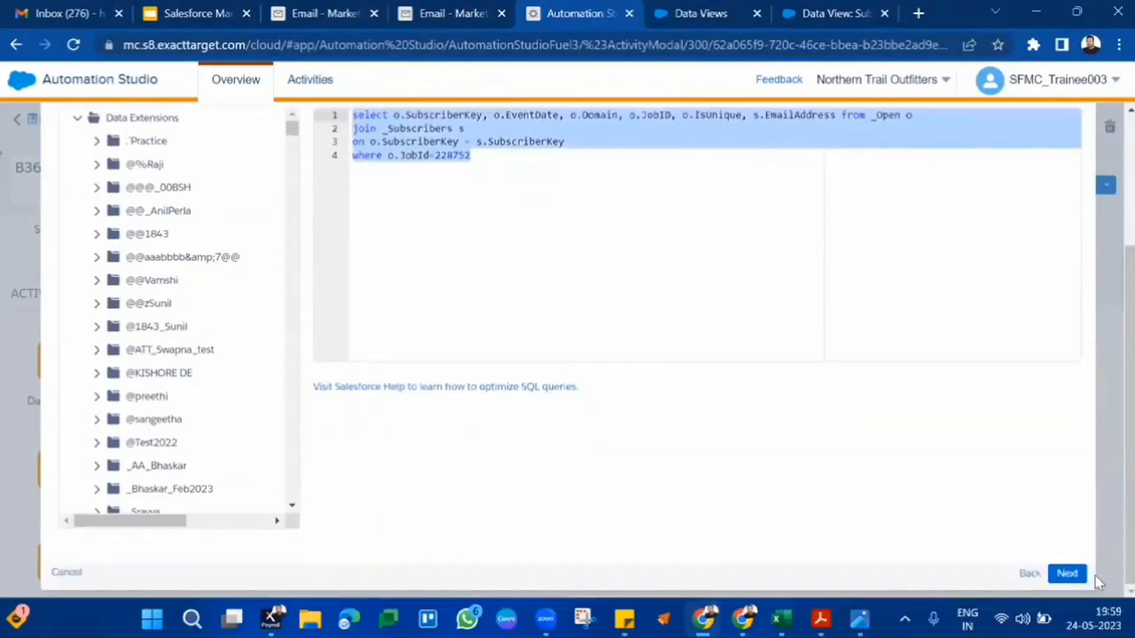
click(1068, 574)
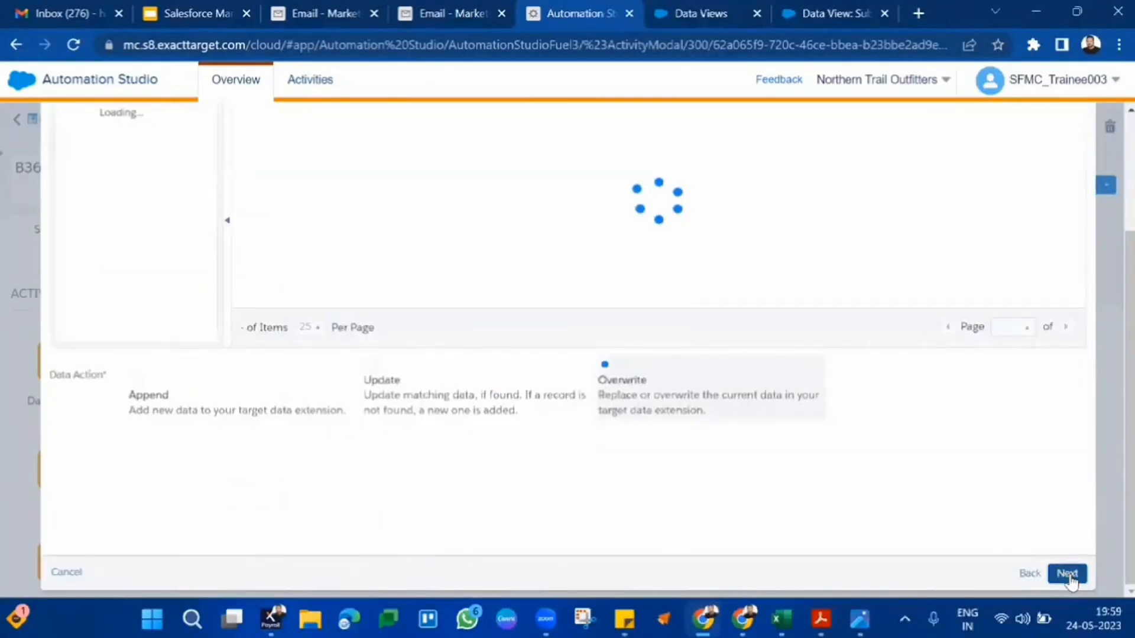
click(1068, 574)
click(1068, 575)
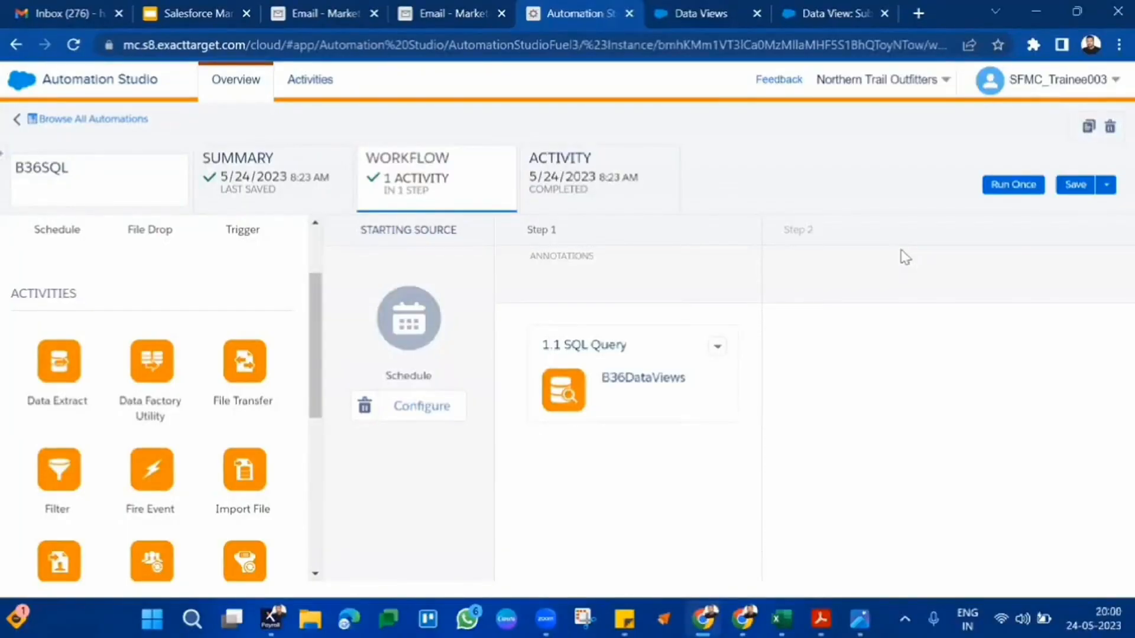
- Run the B36SQL automation once with the Step 1 B36DataViews query selected, and open its activity run log
click(1017, 185)
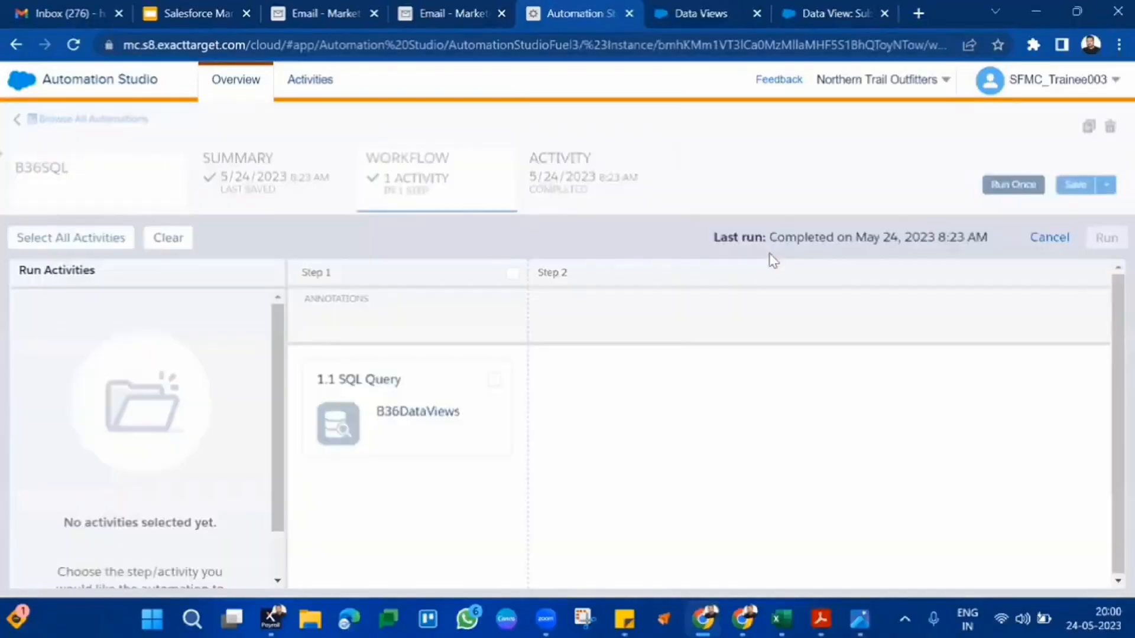
click(512, 273)
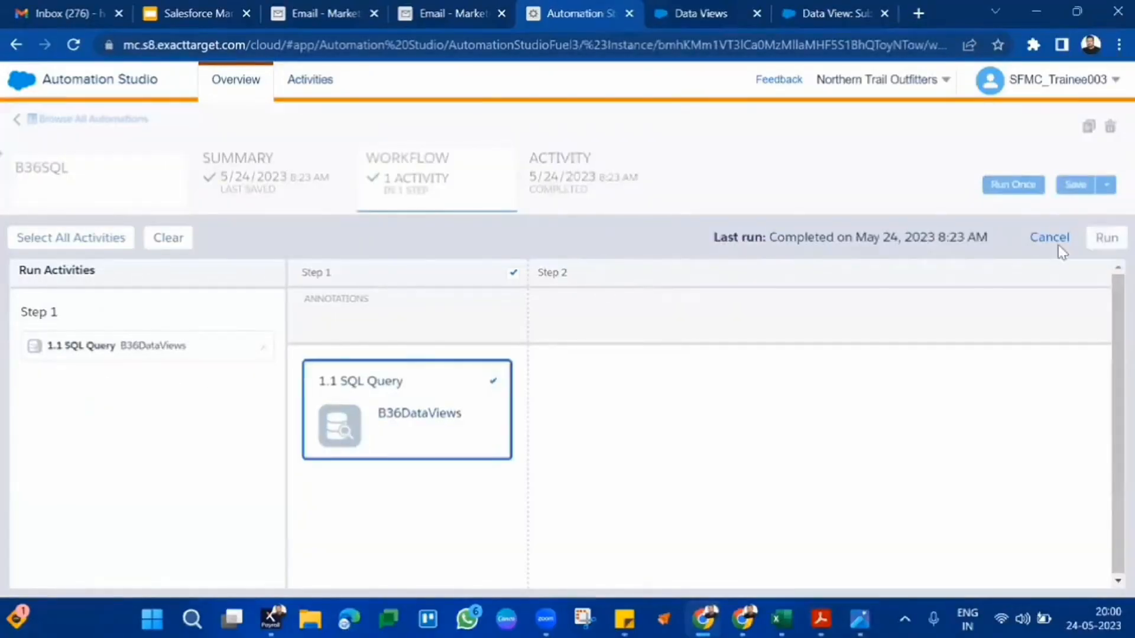
click(1106, 238)
scroll(910, 452, down, 2)
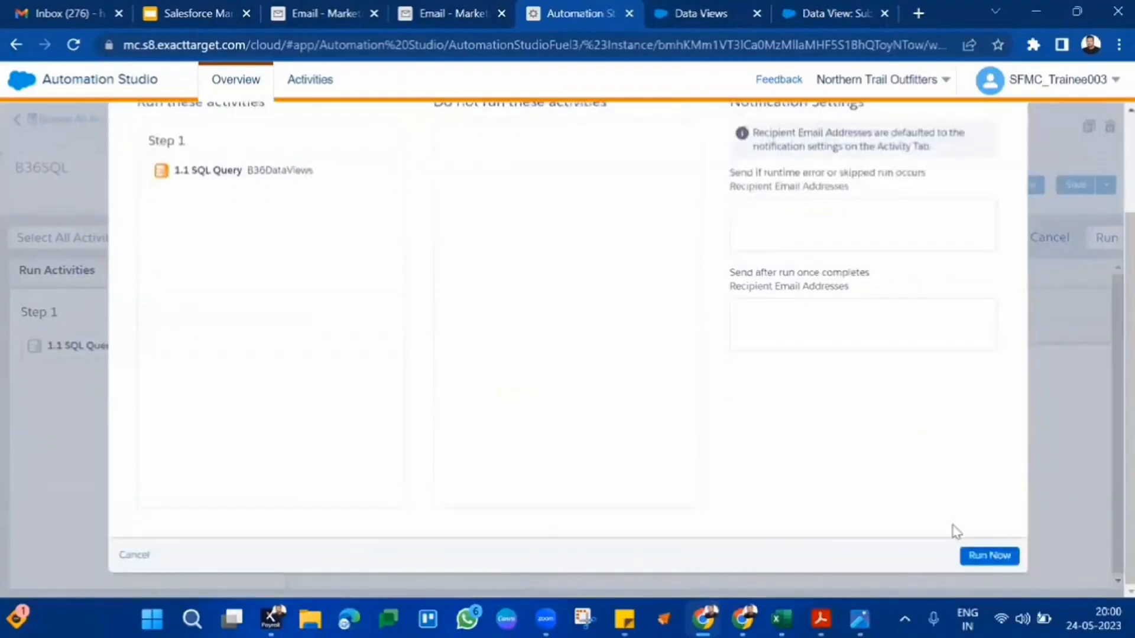
click(989, 556)
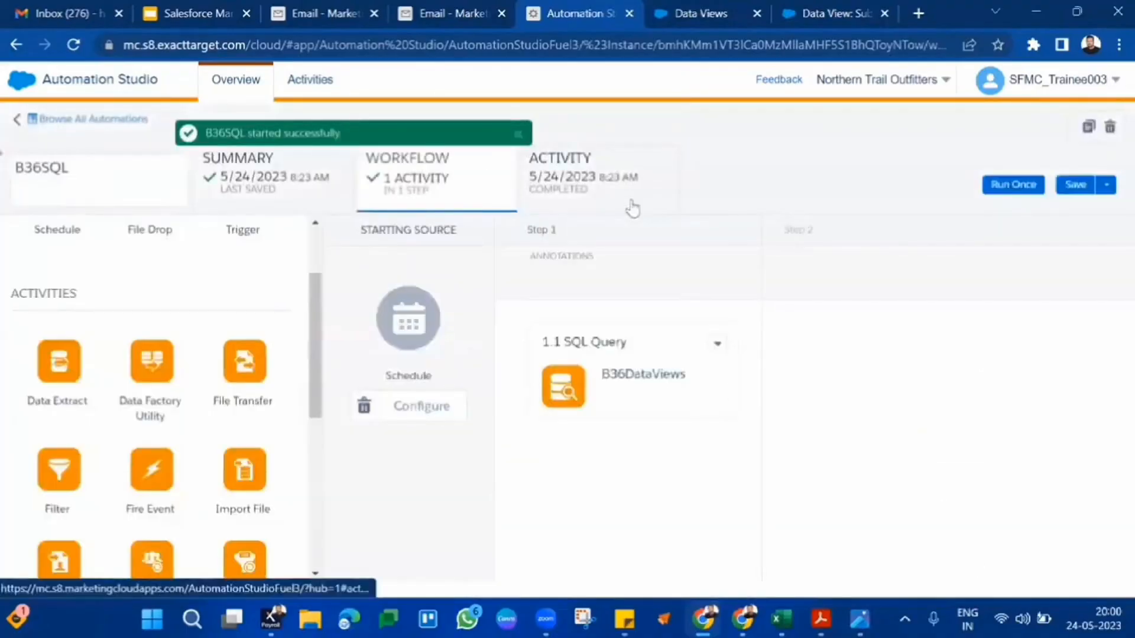
click(630, 208)
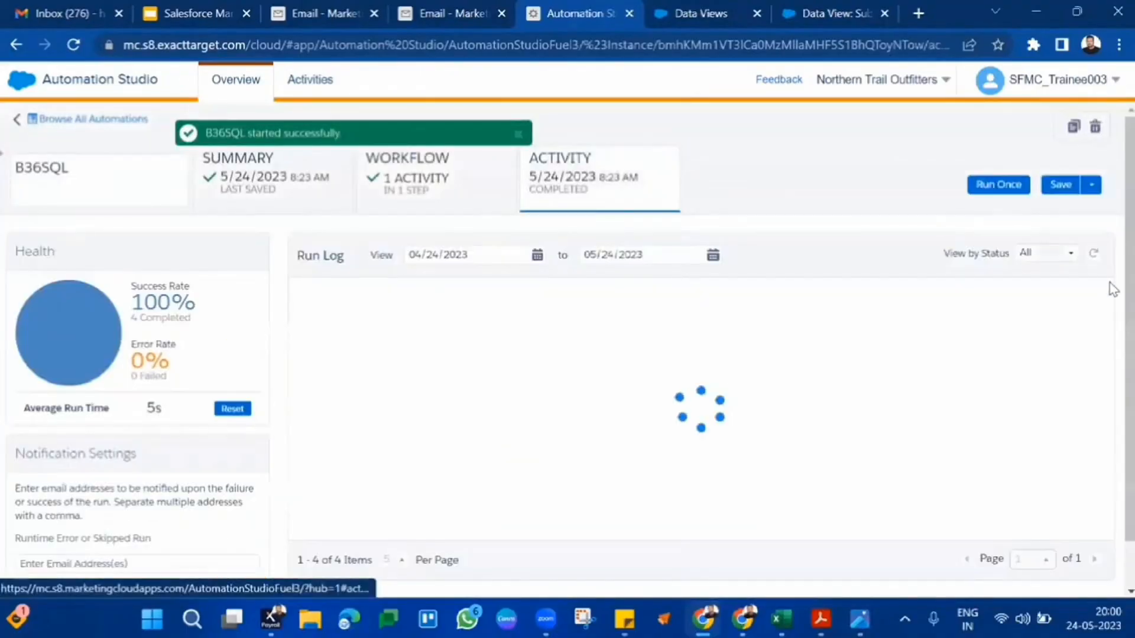
- Refresh the B36SQL run log repeatedly to check for the newest run, reopening the activity view once in between
click(1094, 256)
click(1094, 256)
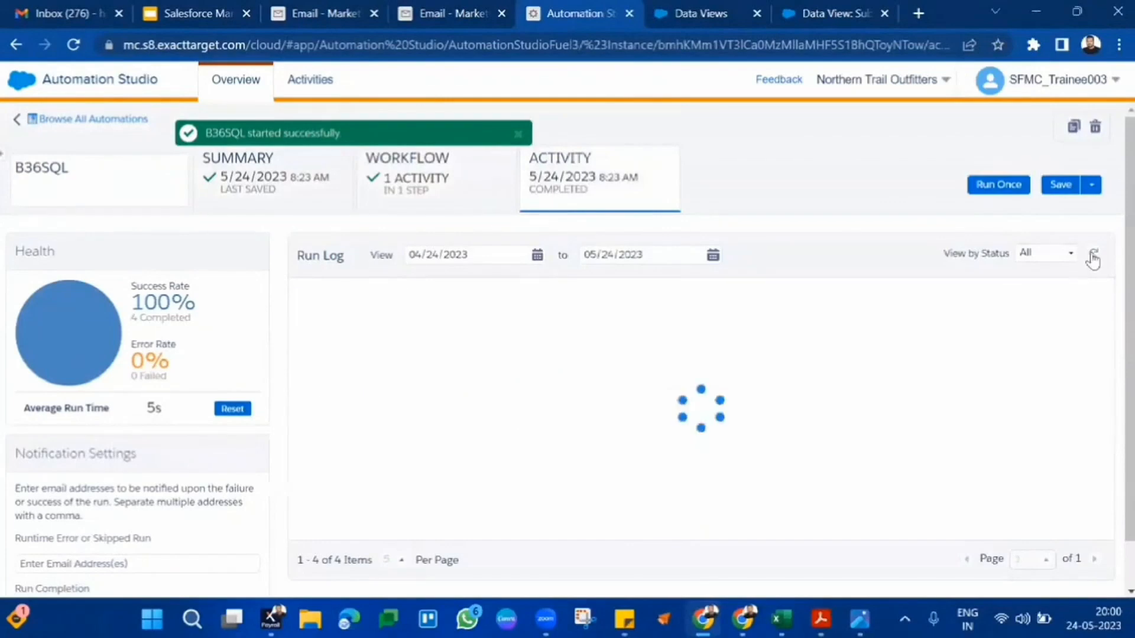
click(1093, 257)
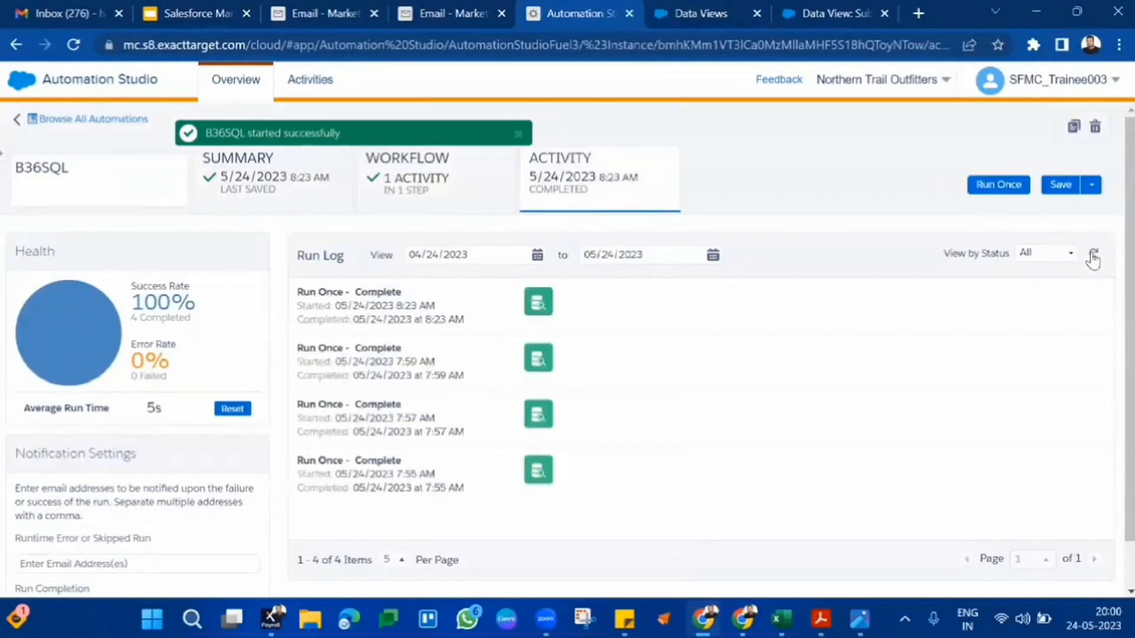
click(1093, 258)
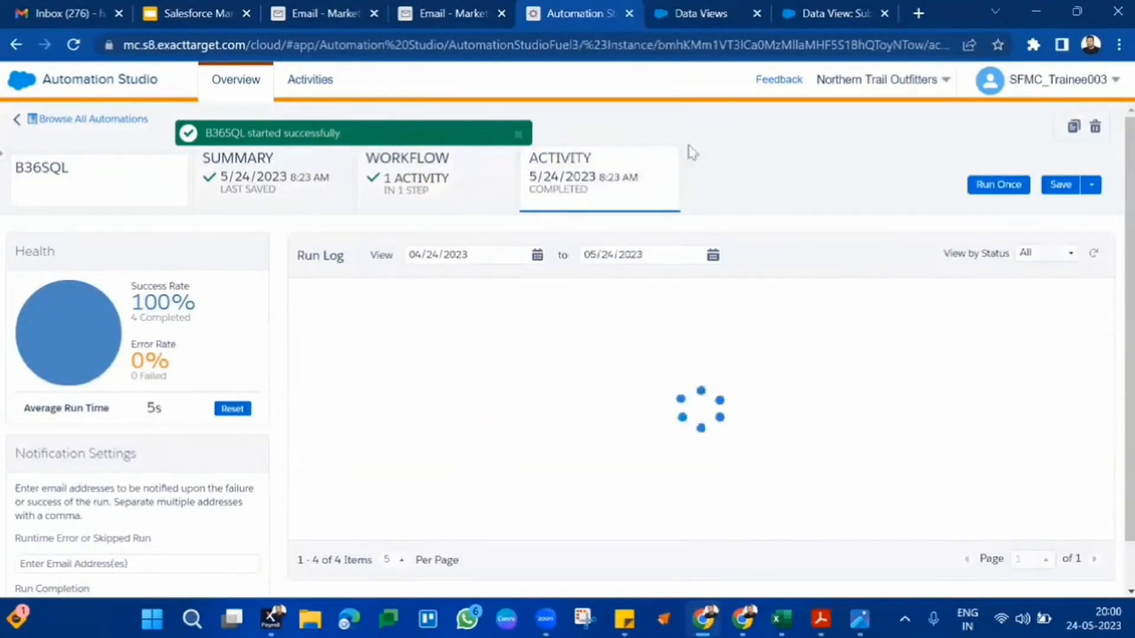
click(451, 167)
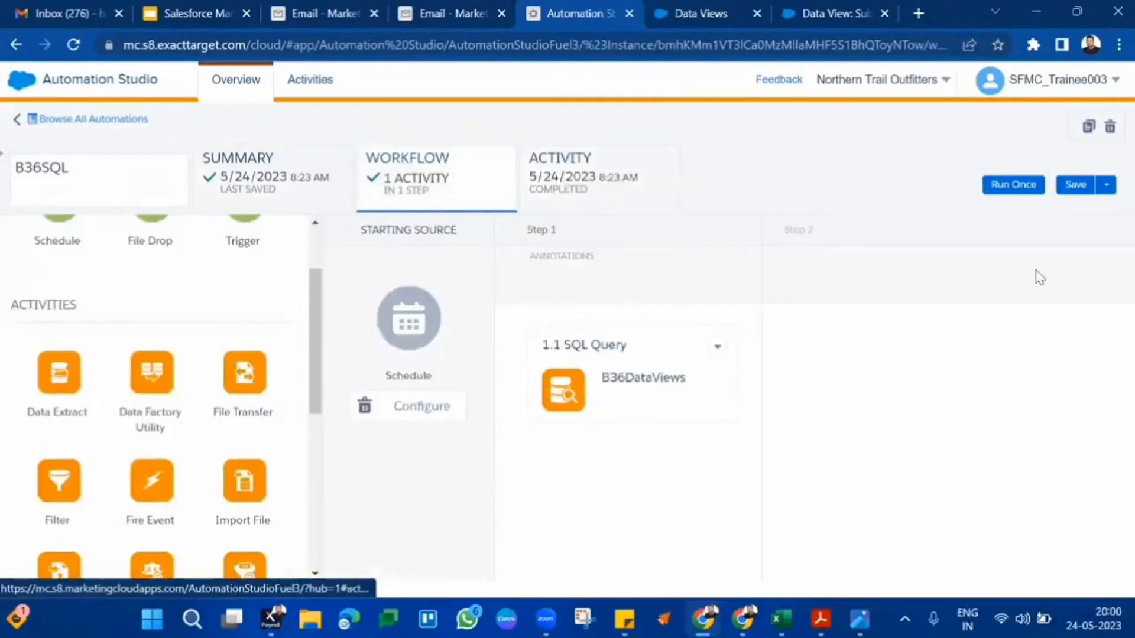
click(622, 188)
click(1093, 259)
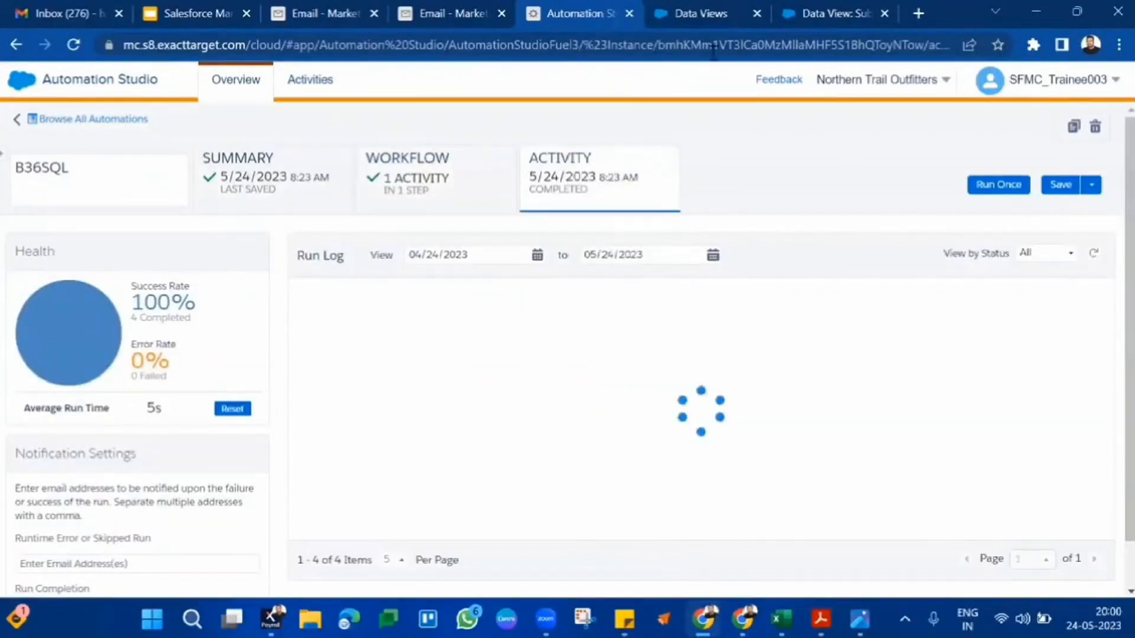
click(1093, 259)
click(1093, 258)
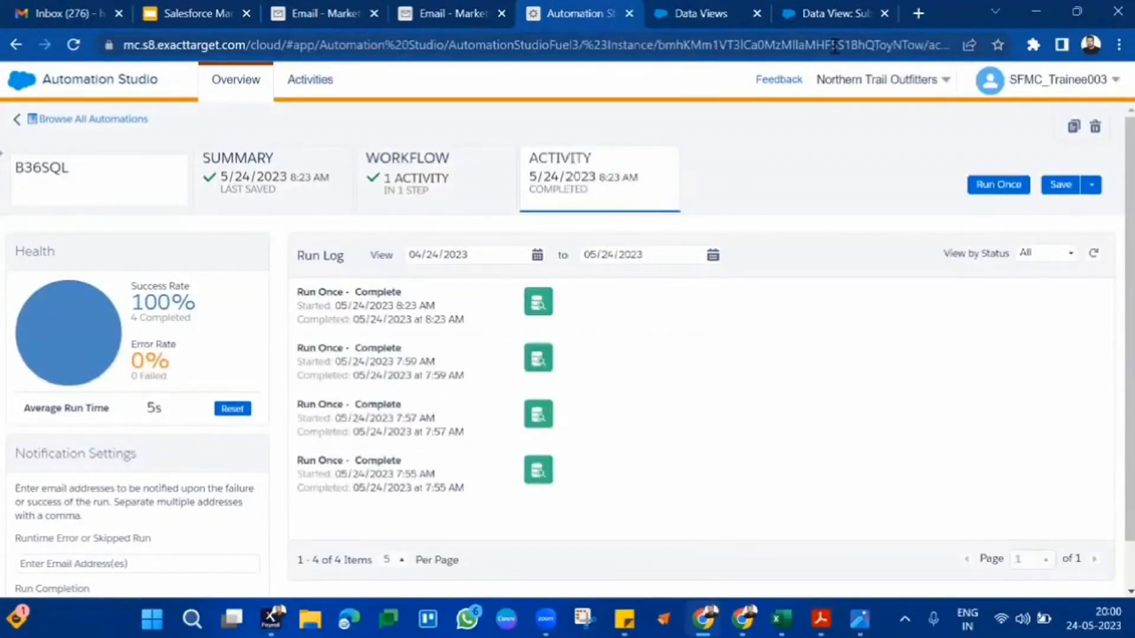
- Reload the B36SQL automation page and check the latest run's status in the refreshed run log
click(834, 47)
key(Return)
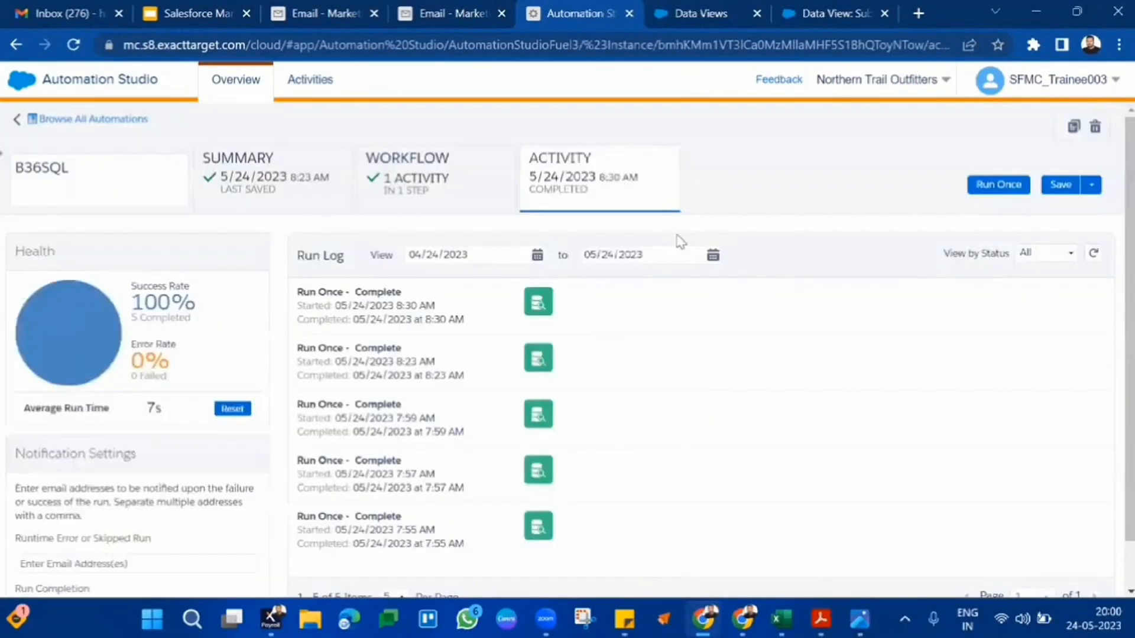
scroll(629, 353, up, 1)
click(1091, 255)
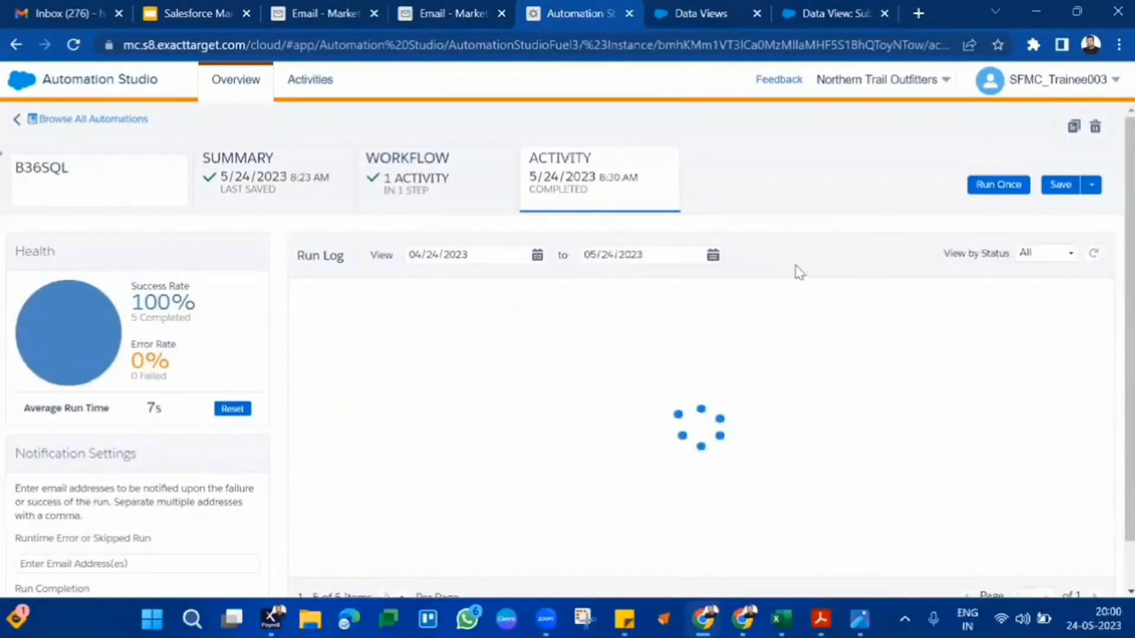
- Run the B36SQL automation once more with all of Step 1 selected and confirm the run
click(978, 186)
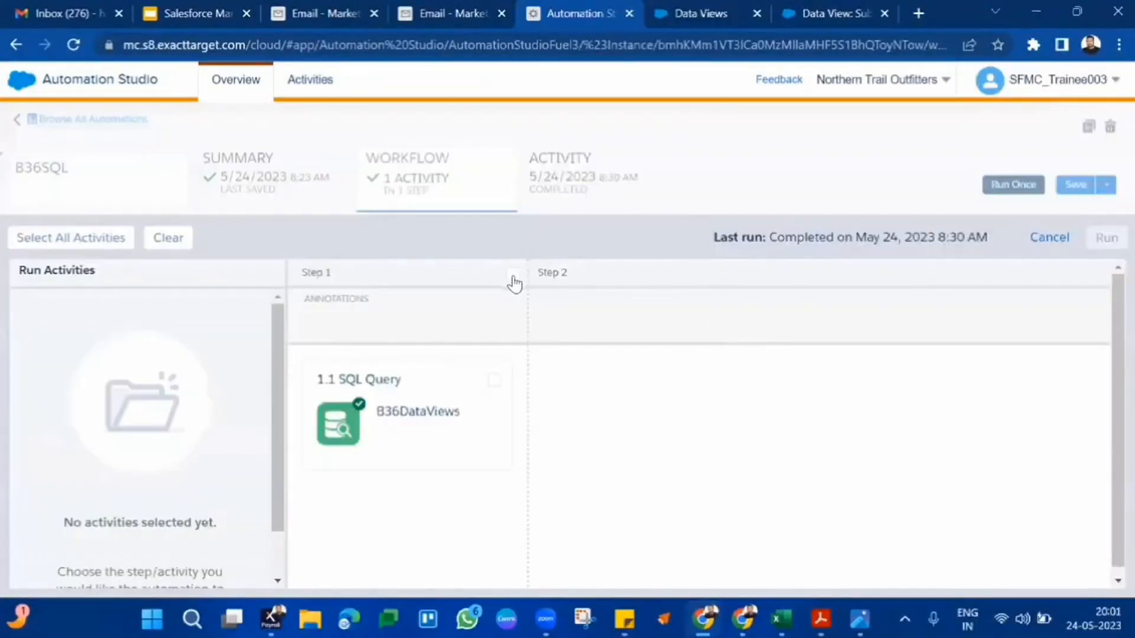
click(513, 275)
click(1104, 238)
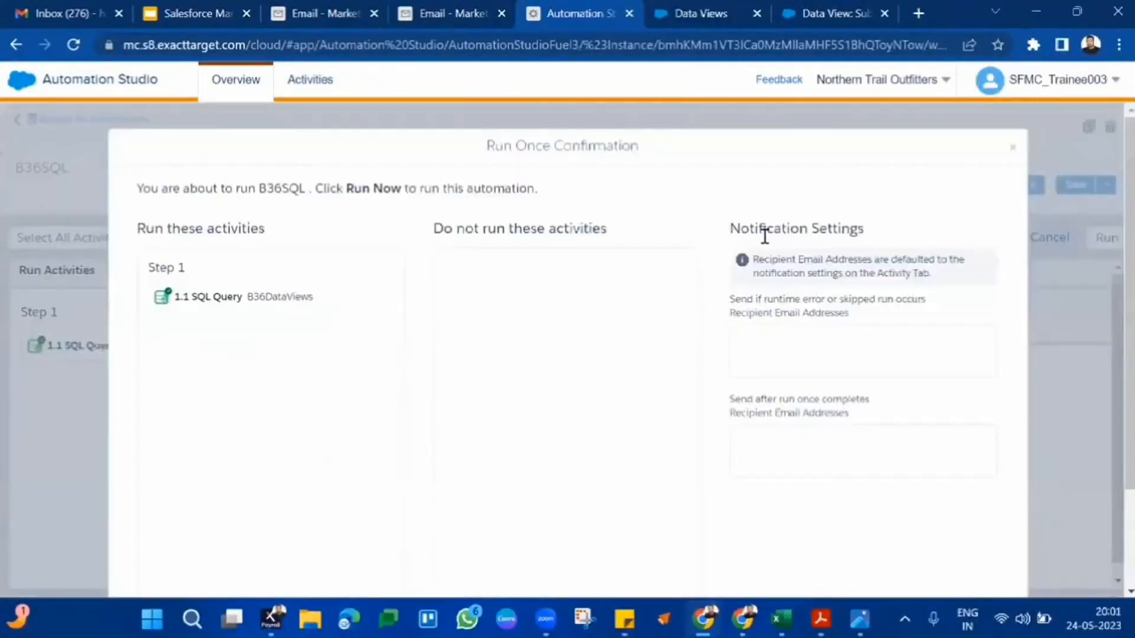
scroll(972, 508, down, 3)
click(983, 556)
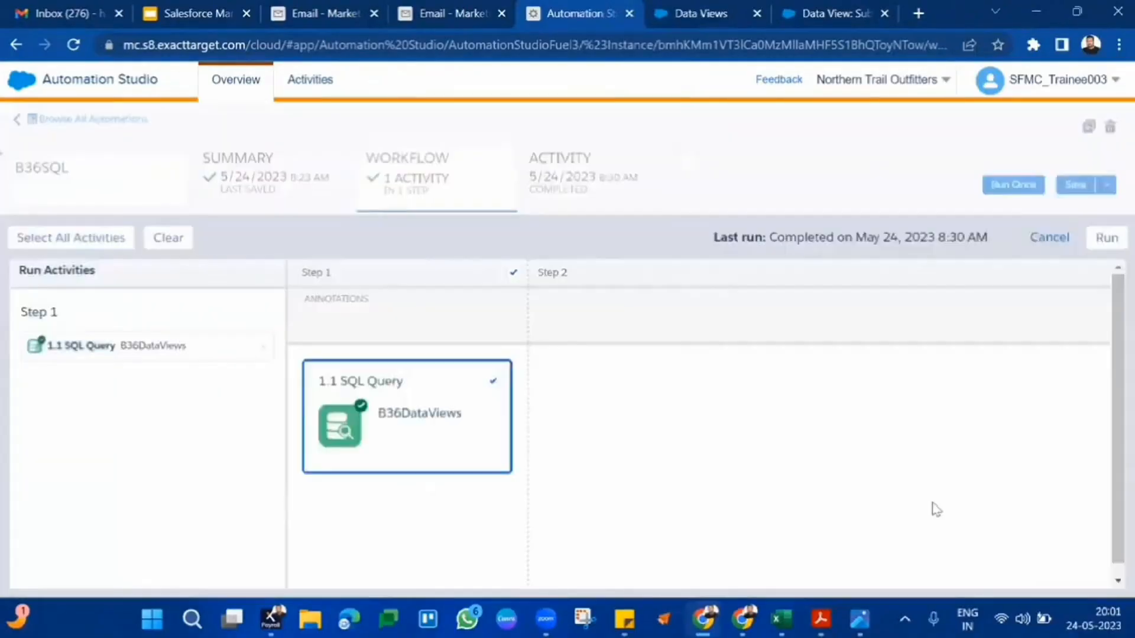
- Switch to Email Studio and reopen the B36DataViews data extension from the Batch36DataExtension folder to view its records
click(458, 7)
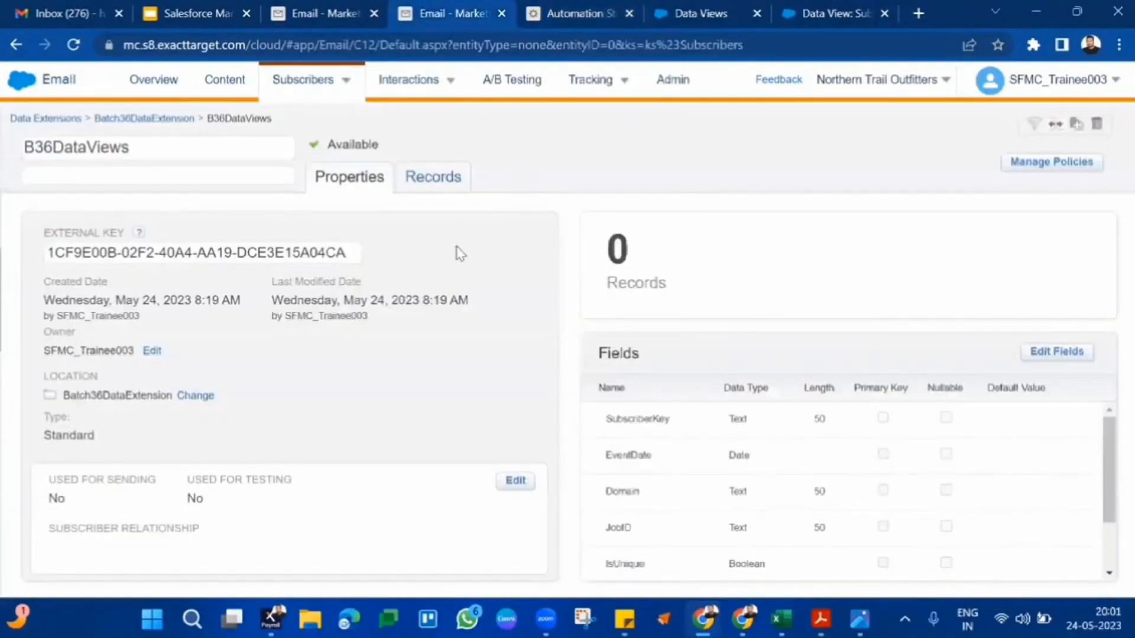
click(180, 122)
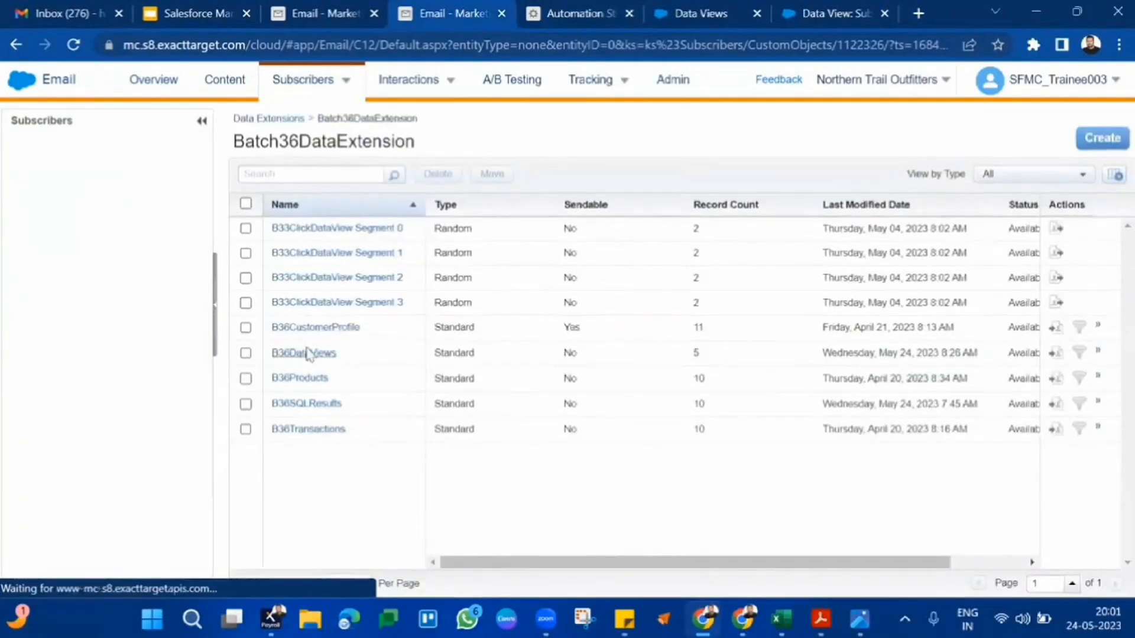
click(307, 353)
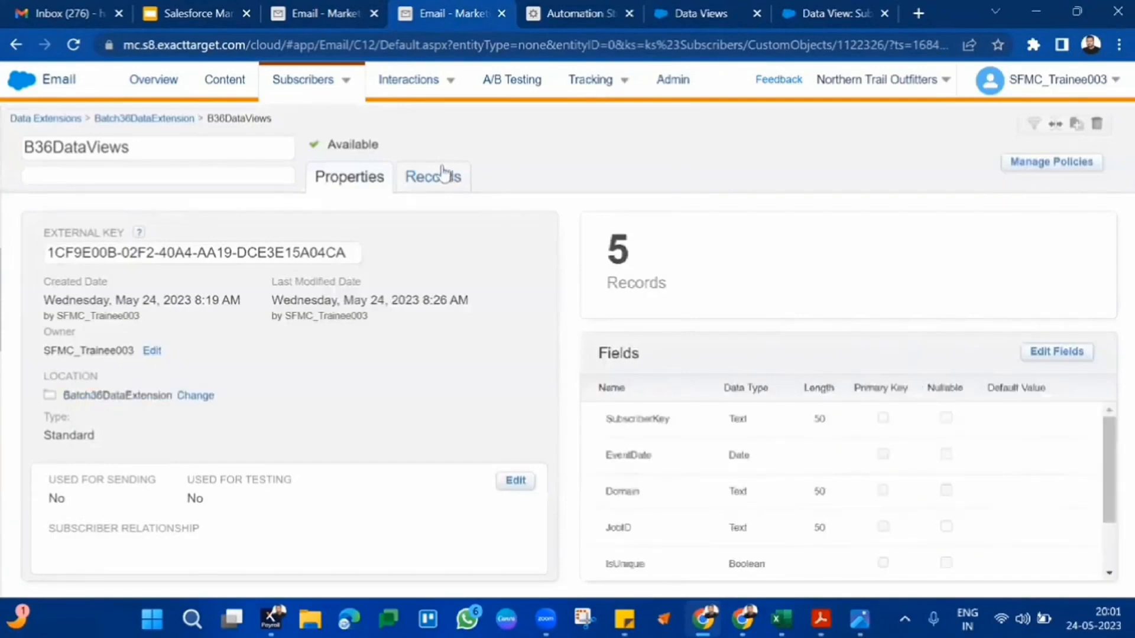
click(443, 173)
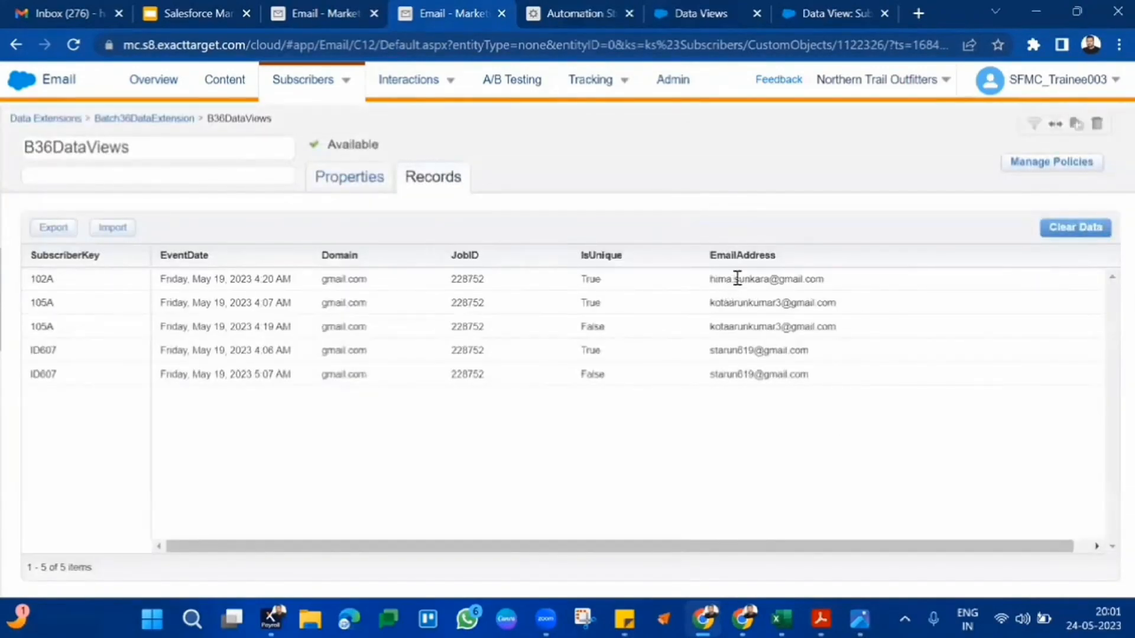
- Examine the EmailAddress values in the B36DataViews records against the SubscriberKey and Domain columns
drag(737, 279, 826, 385)
click(826, 385)
drag(30, 278, 67, 390)
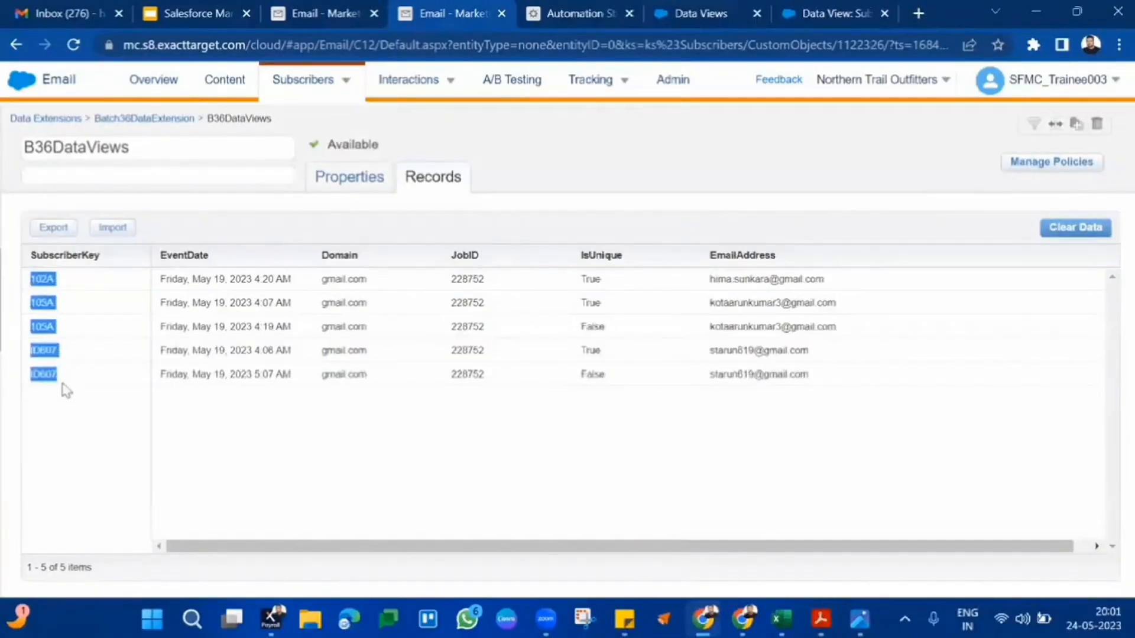
click(760, 279)
drag(760, 278, 775, 385)
click(777, 384)
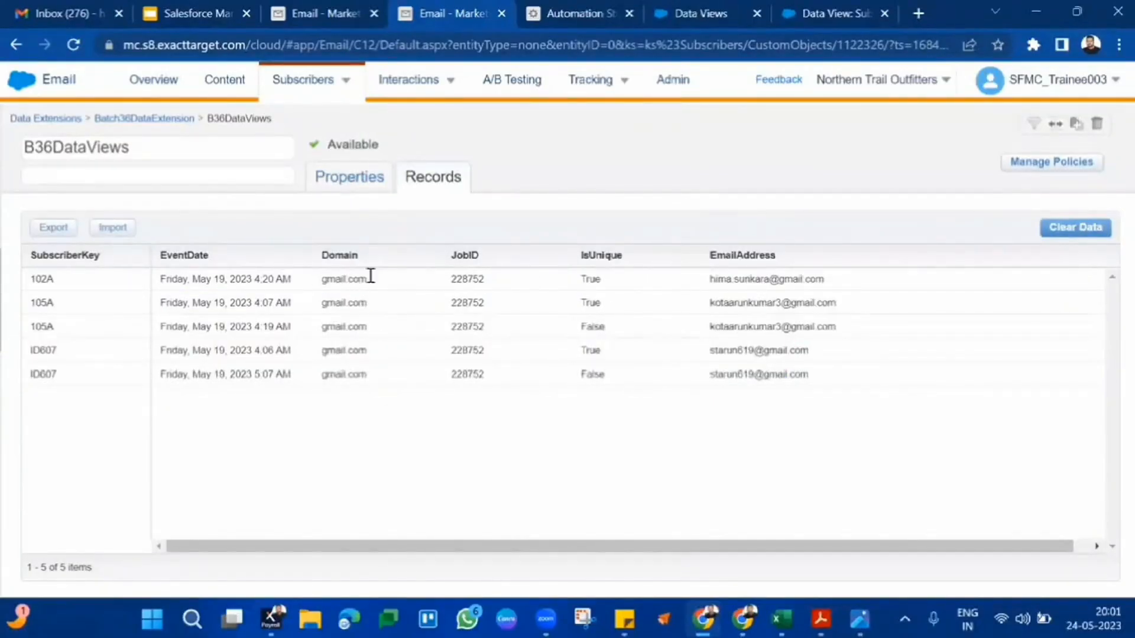
double_click(340, 278)
triple_click(833, 322)
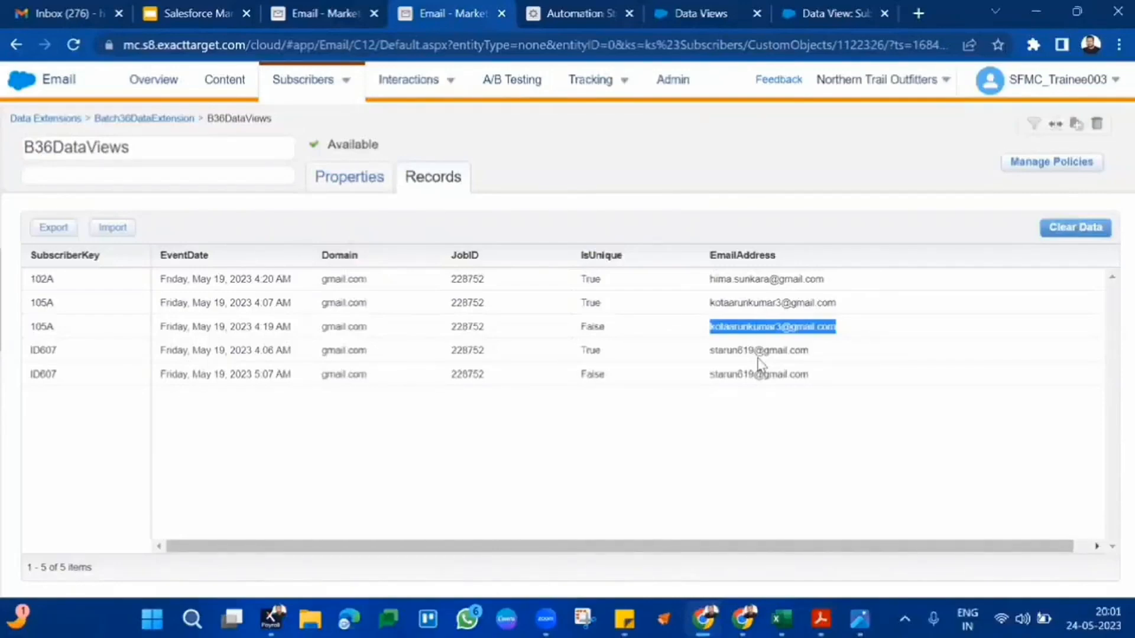
- Switch to the Salesforce Marketing Cloud Tutorial in Google Slides and present it, advancing from Data View to SQL Activity Consideration
click(239, 7)
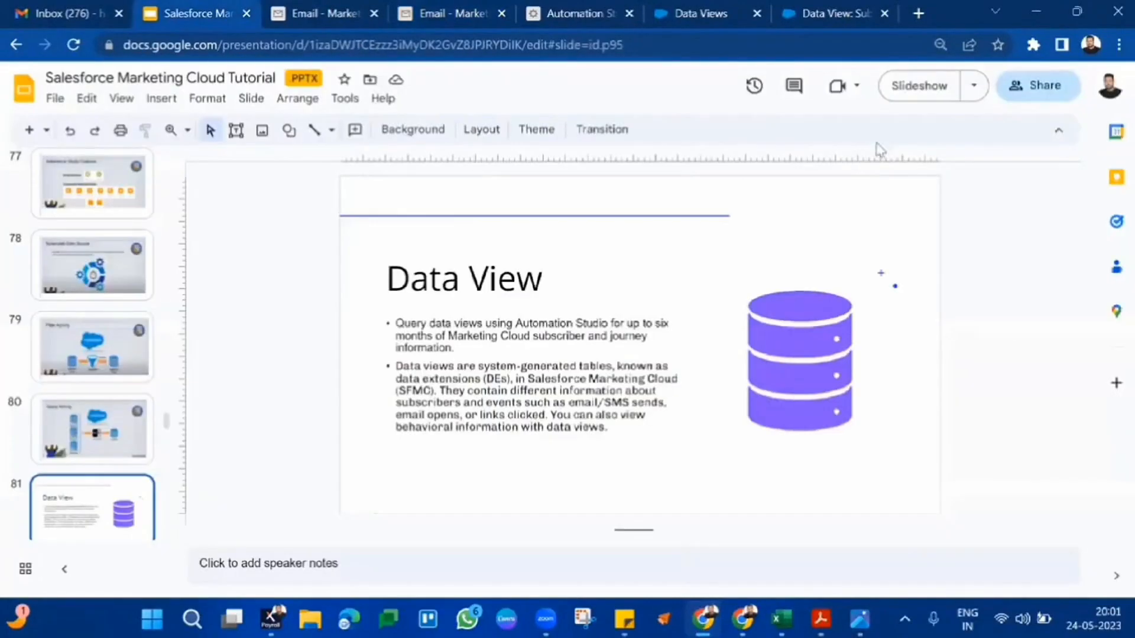
click(932, 89)
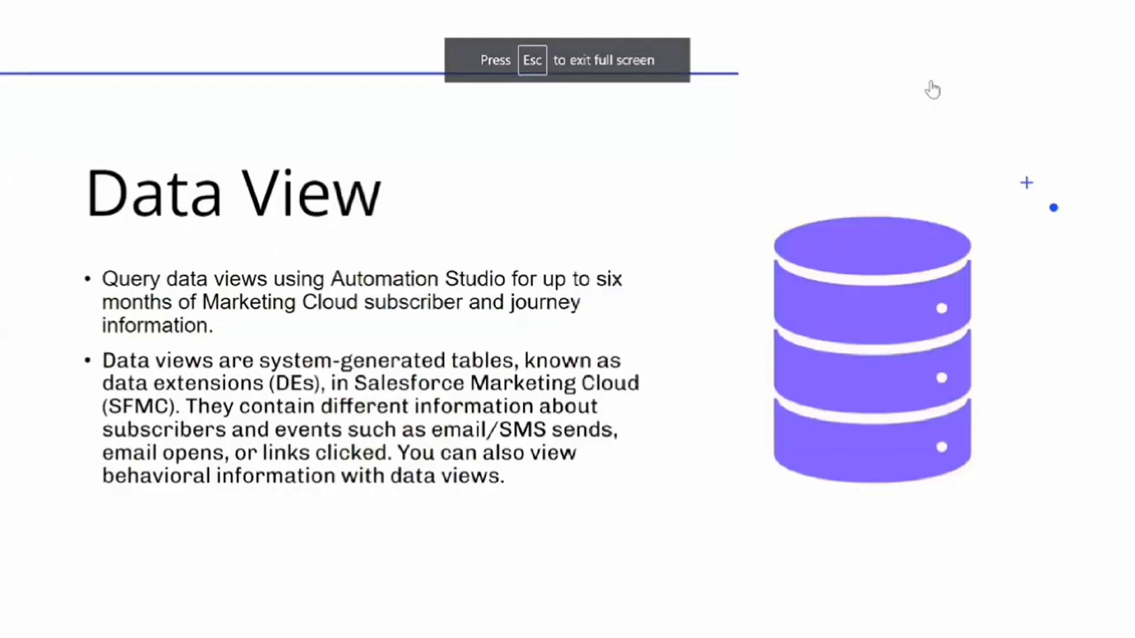
key(Right)
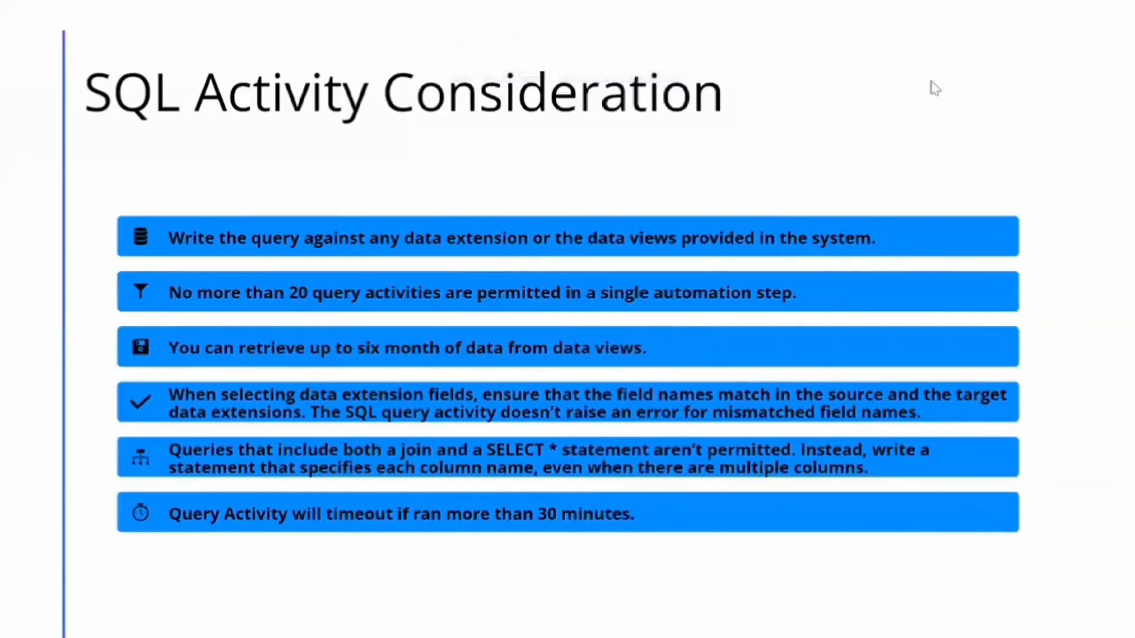